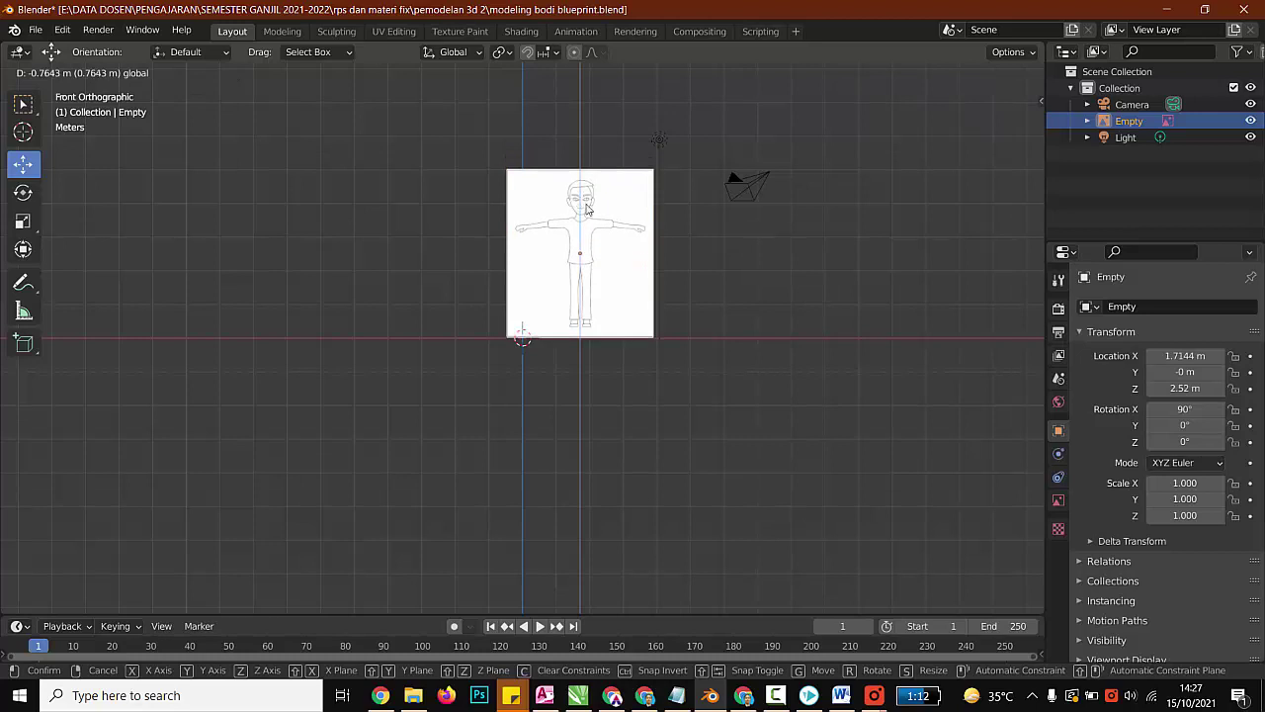
# Step: Move the front reference image along X to about 2.2 m so its edge meets the vertical Z axis
pyautogui.moveTo(635, 253); pyautogui.dragTo(652, 253)
pyautogui.click(669, 319)
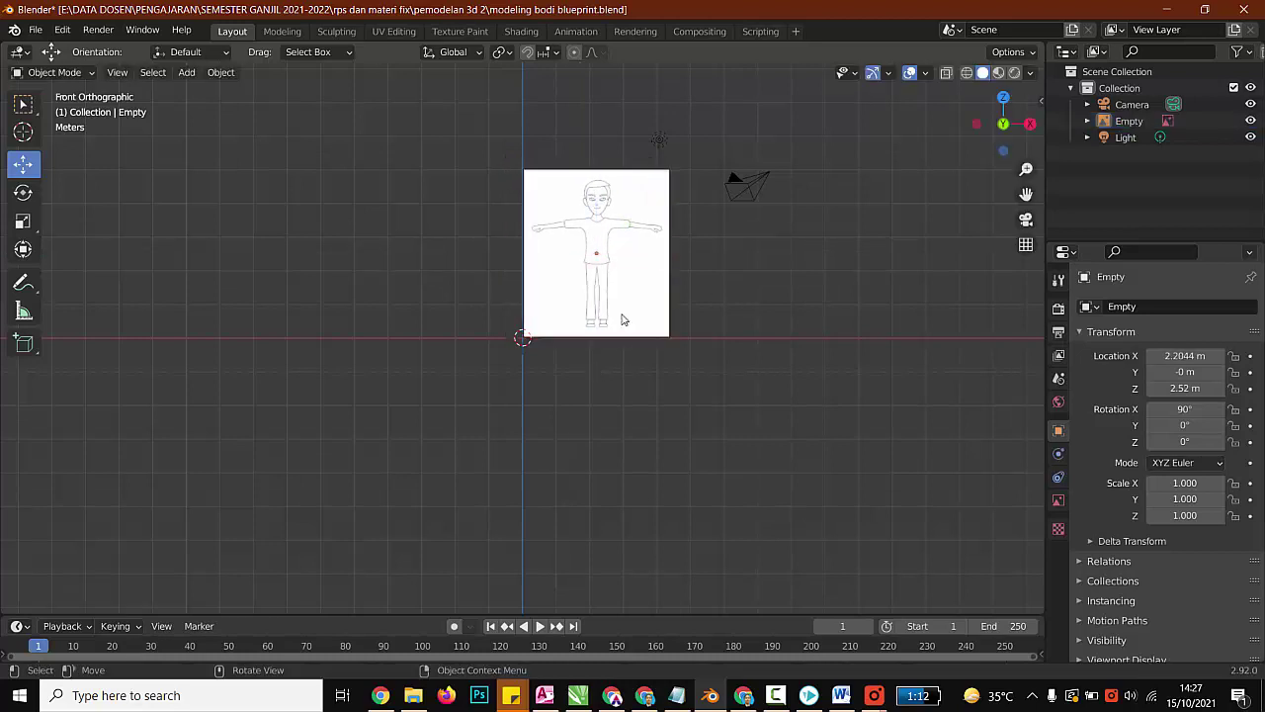
# Step: Bring samping1.jpg from the blueprint folder into the left orthographic view as a side reference image
pyautogui.click(1030, 123)
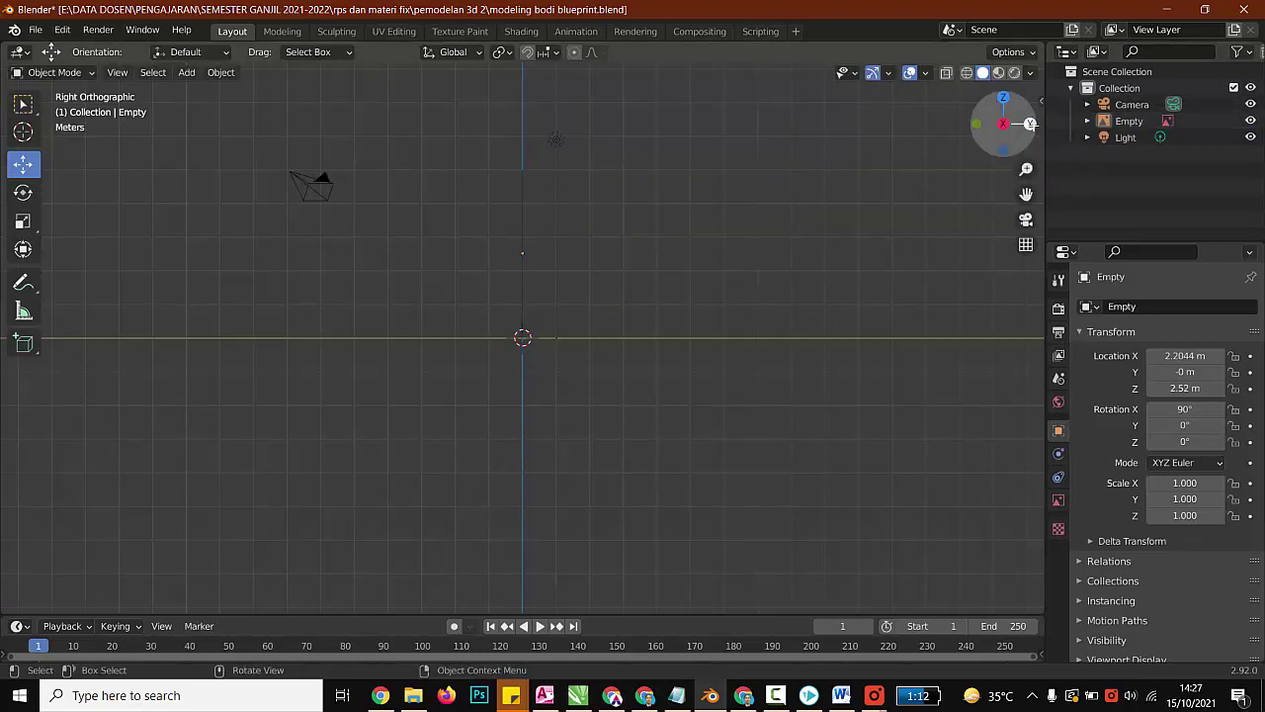
pyautogui.click(1030, 123)
pyautogui.click(1030, 123)
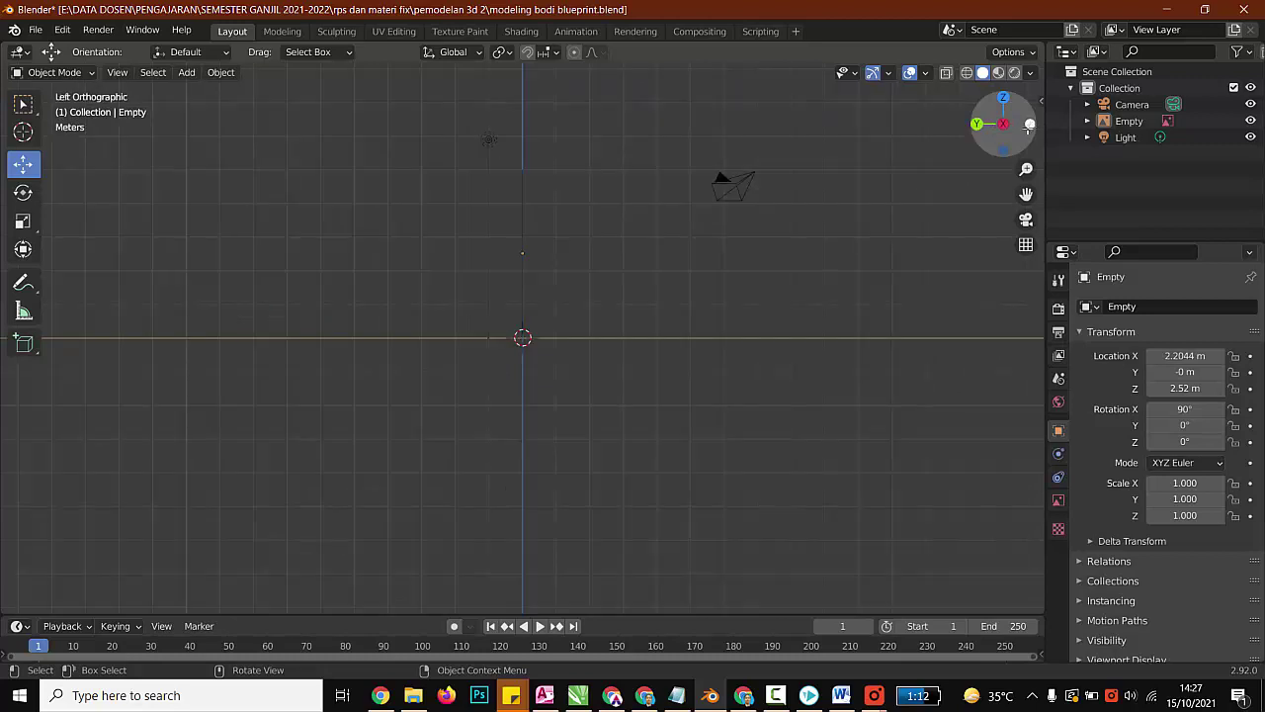
pyautogui.click(413, 695)
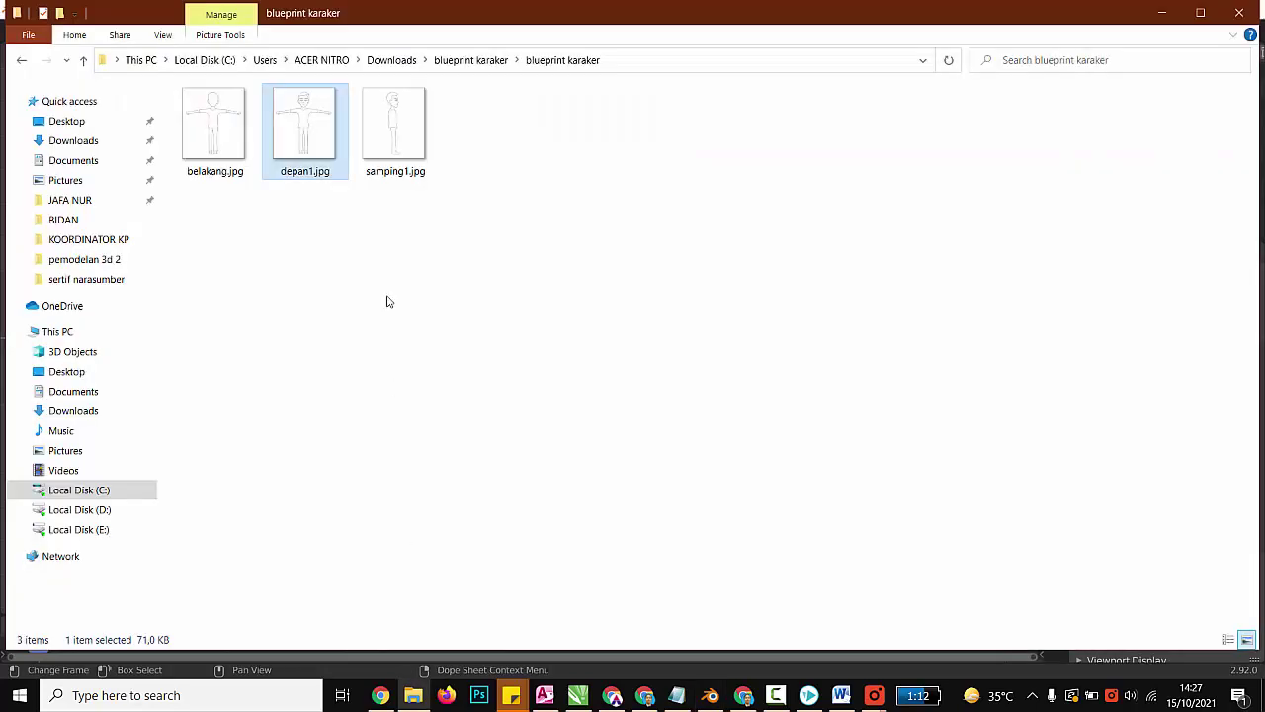
pyautogui.click(397, 130)
pyautogui.moveTo(396, 129); pyautogui.dragTo(620, 321)
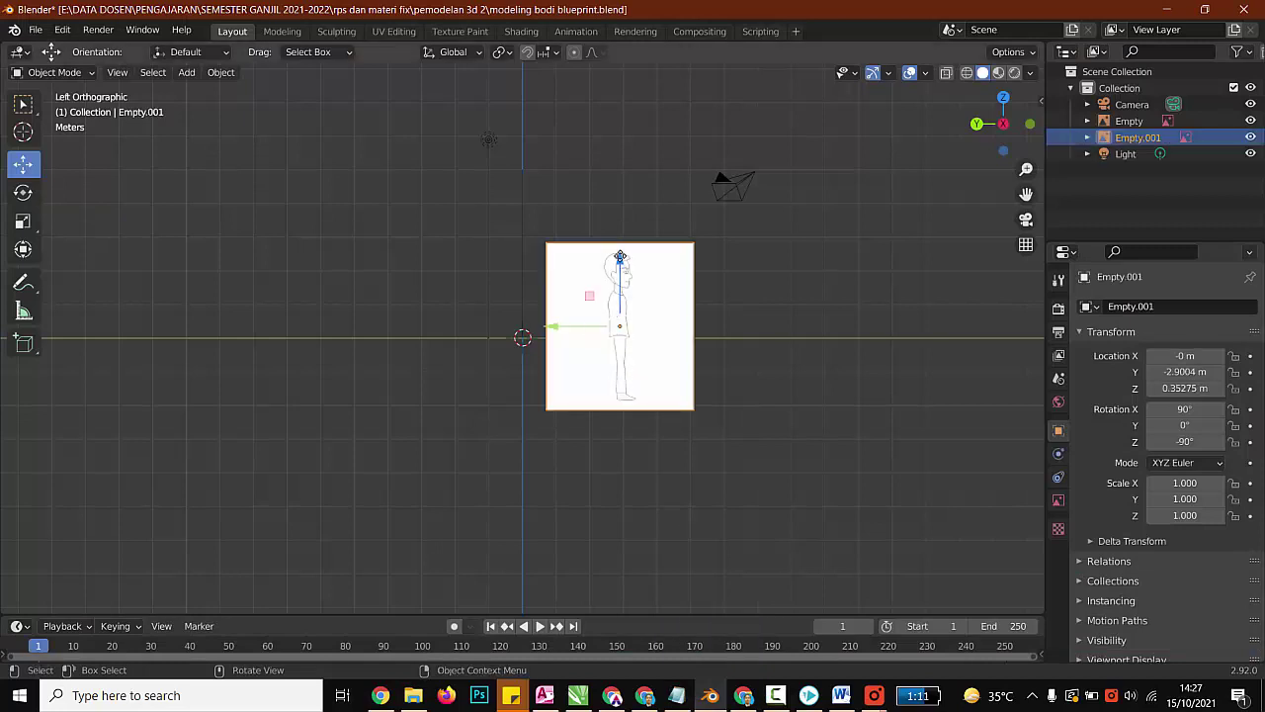
# Step: Move the side reference image to about X 4.26 m, Y -2.25 m, Z 2.53 m, perpendicular to the front image's far edge
pyautogui.moveTo(620, 255); pyautogui.dragTo(610, 190)
pyautogui.moveTo(560, 254); pyautogui.dragTo(539, 254)
pyautogui.moveTo(542, 433); pyautogui.dragTo(459, 522, button='middle')
pyautogui.moveTo(624, 278); pyautogui.dragTo(728, 217)
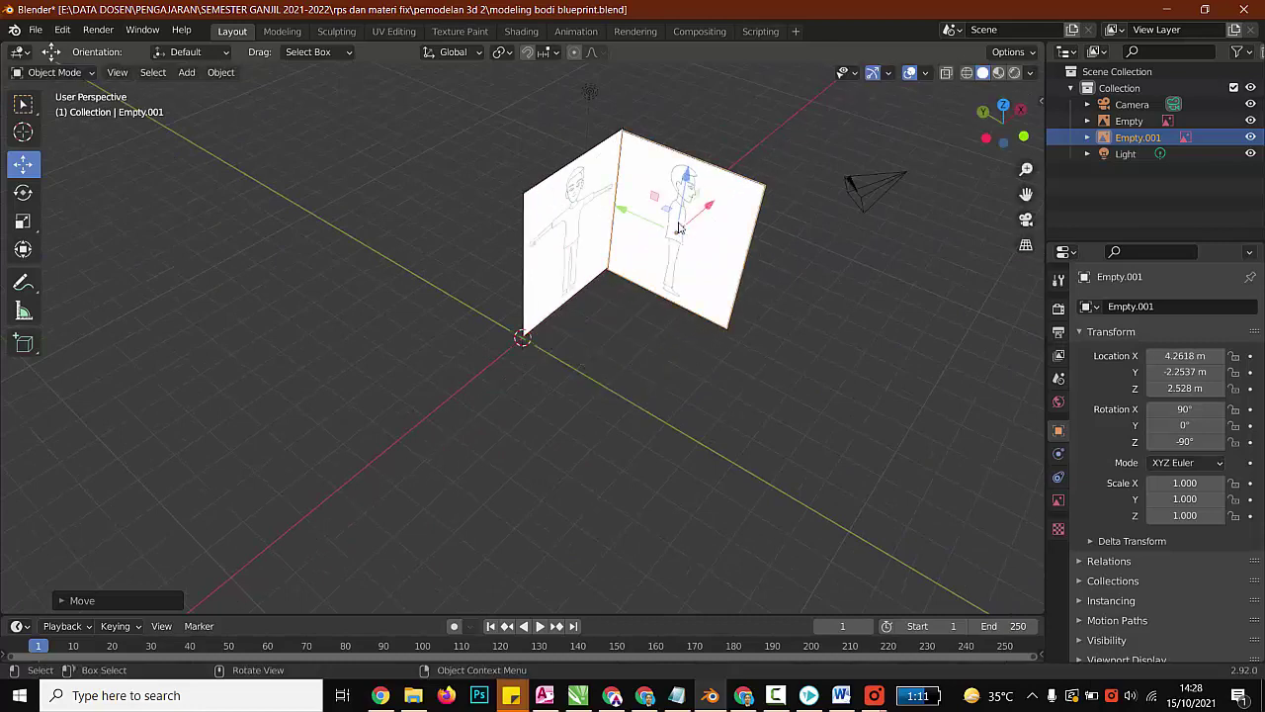
# Step: Enable opacity on the front reference image depan1.jpg and set it to 0.091
pyautogui.click(579, 188)
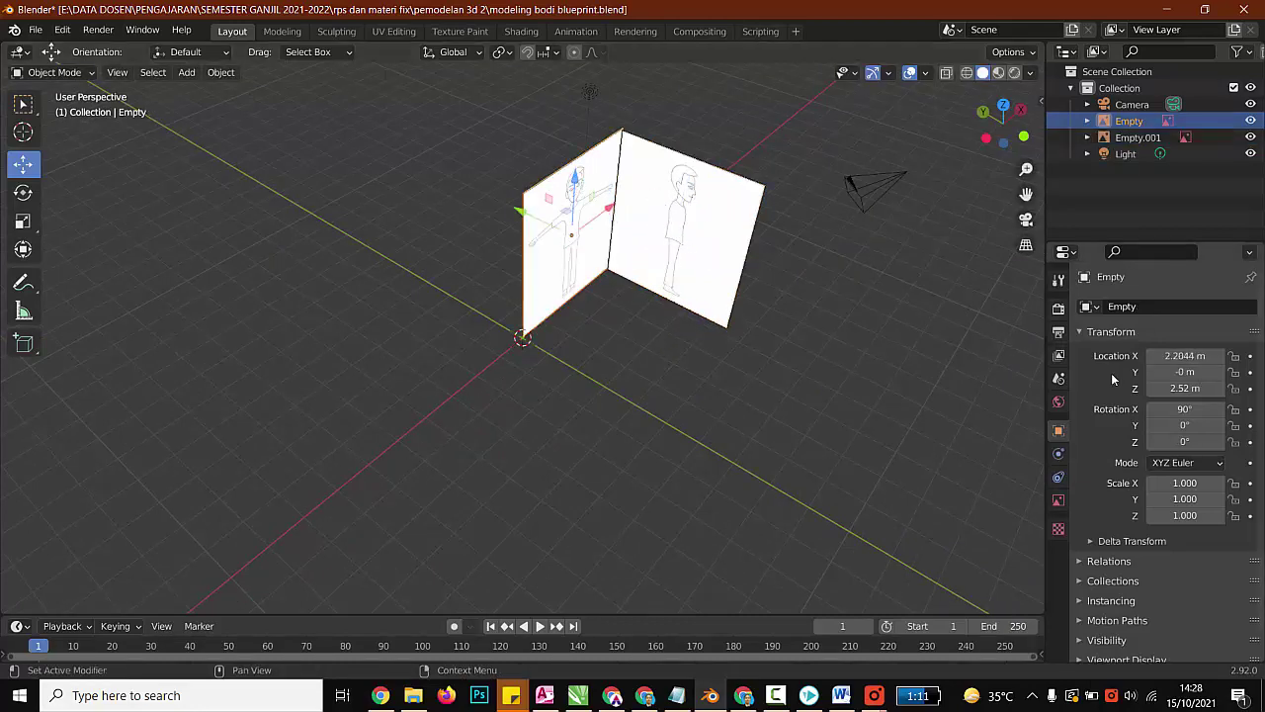
pyautogui.click(1057, 502)
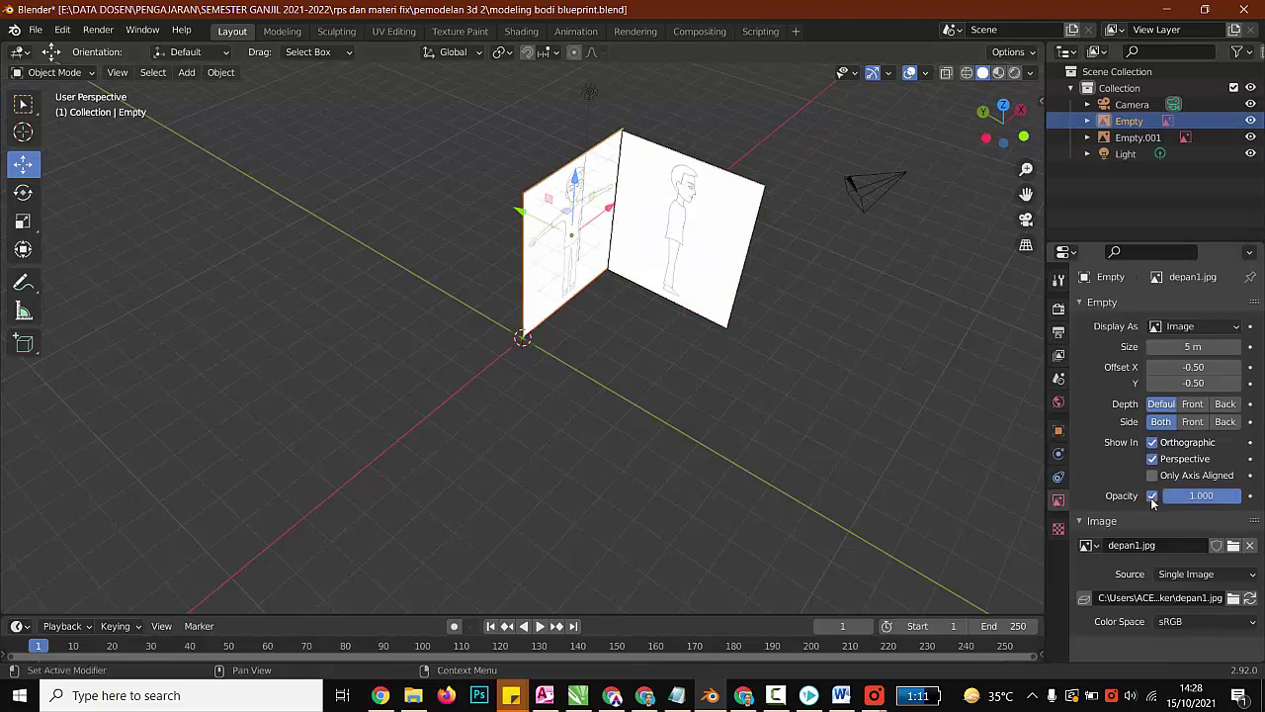
pyautogui.click(634, 385)
pyautogui.click(568, 231)
pyautogui.moveTo(1161, 504); pyautogui.dragTo(1093, 504)
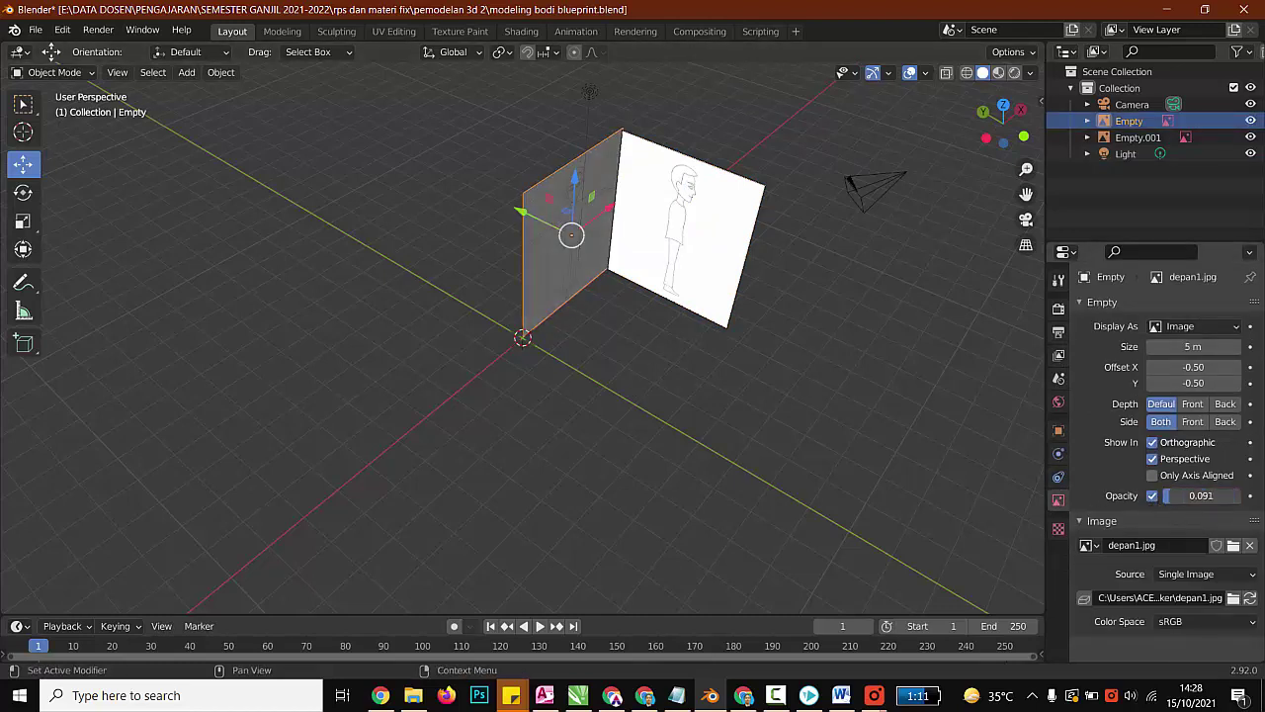
# Step: Enable opacity on the side reference image samping1.jpg, set it to 0.099, and save the file
pyautogui.click(689, 255)
pyautogui.click(1152, 497)
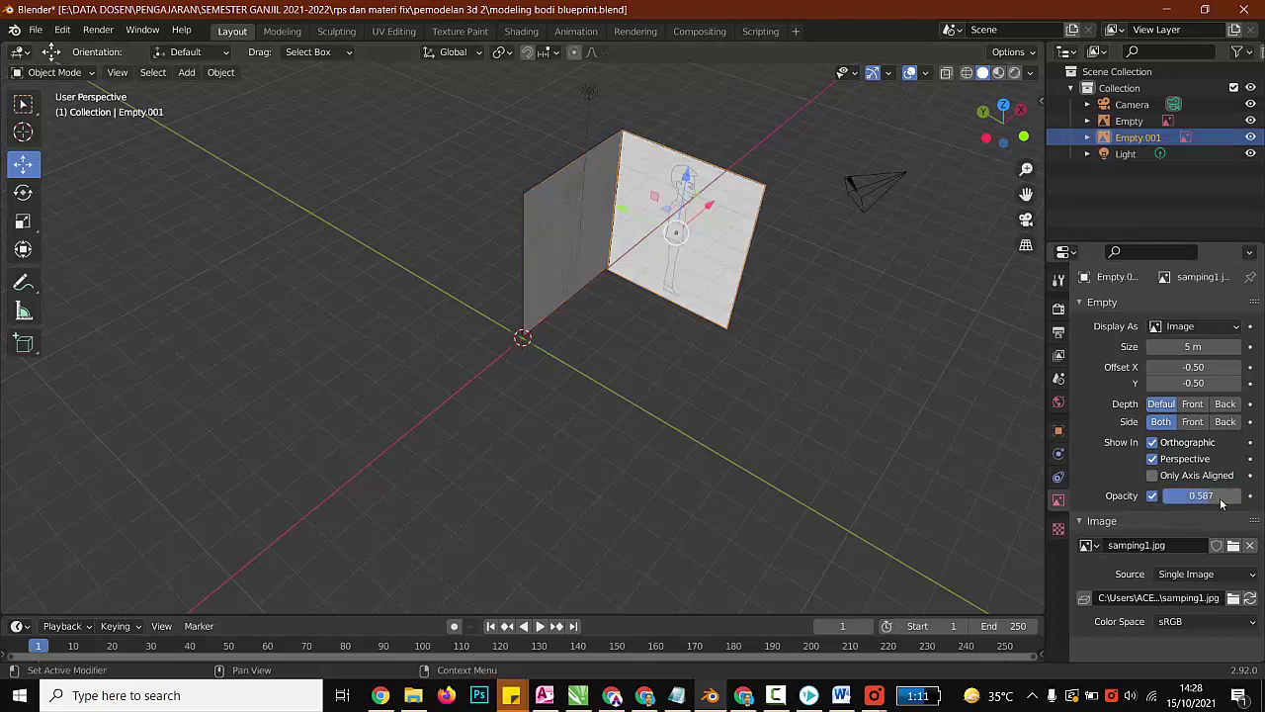
pyautogui.moveTo(1219, 499); pyautogui.dragTo(1180, 499)
pyautogui.click(808, 316)
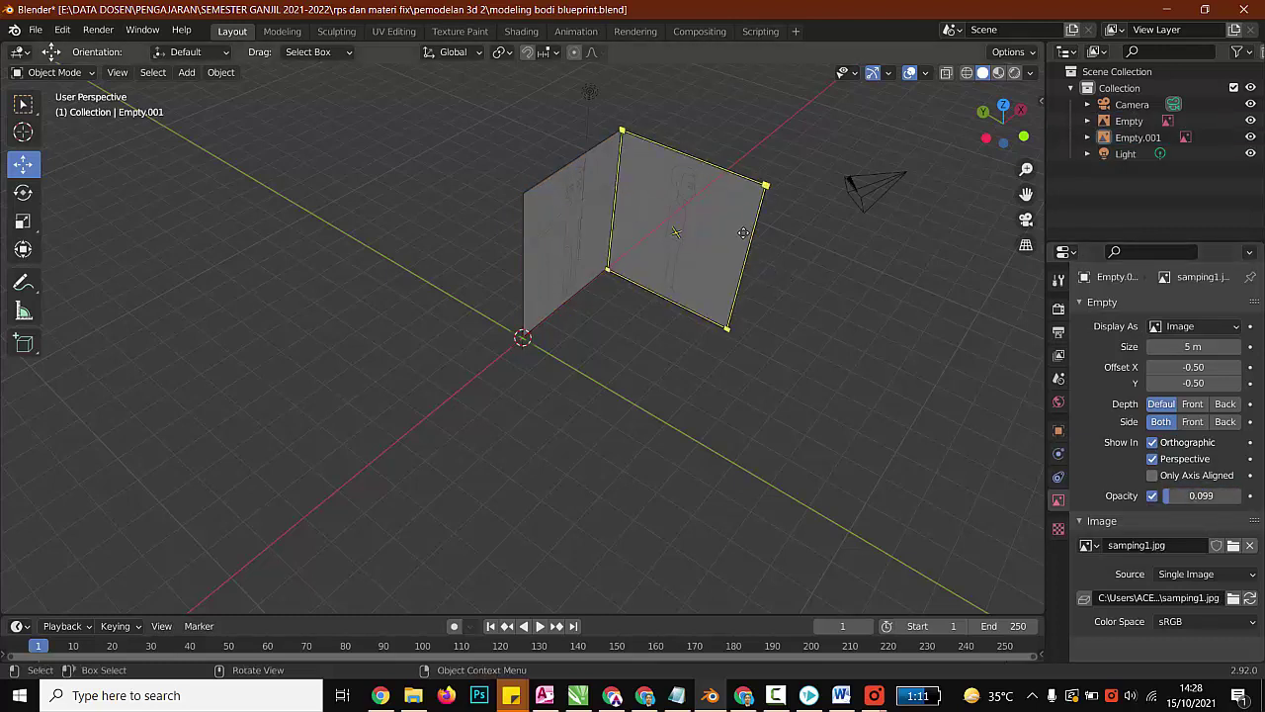
pyautogui.hotkey('ctrl', 's')
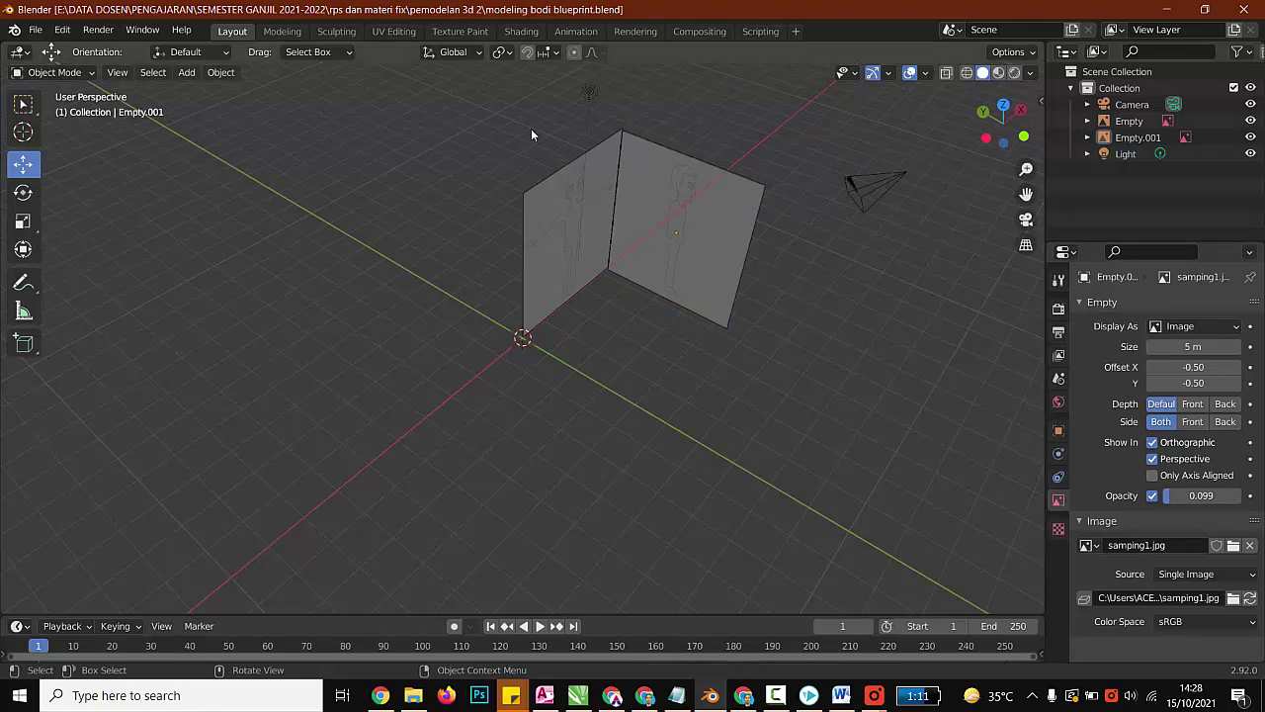
pyautogui.moveTo(569, 126); pyautogui.dragTo(690, 161)
pyautogui.click(689, 118)
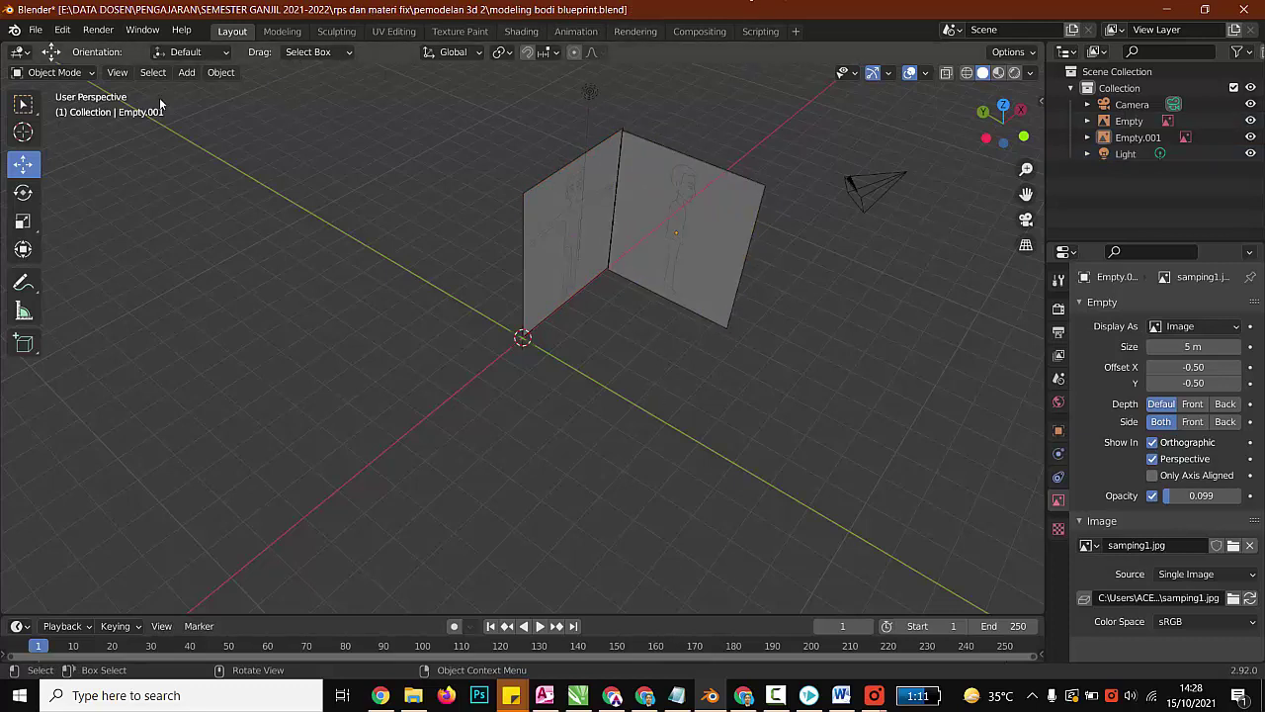
# Step: Add a cylinder mesh and move it in front view over the character's torso and legs
pyautogui.click(185, 72)
pyautogui.moveTo(205, 95)
pyautogui.click(408, 190)
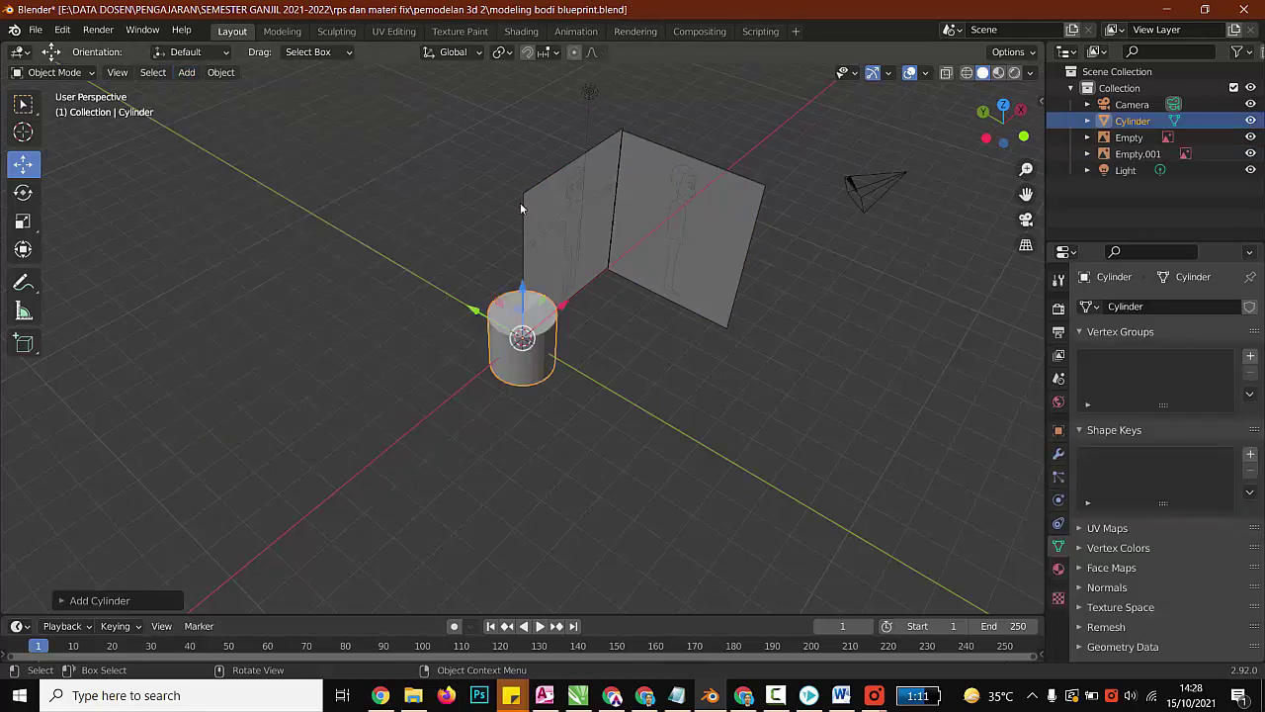
pyautogui.moveTo(558, 314)
pyautogui.mouseDown()
pyautogui.moveTo(574, 279)
pyautogui.moveTo(576, 297)
pyautogui.mouseUp()
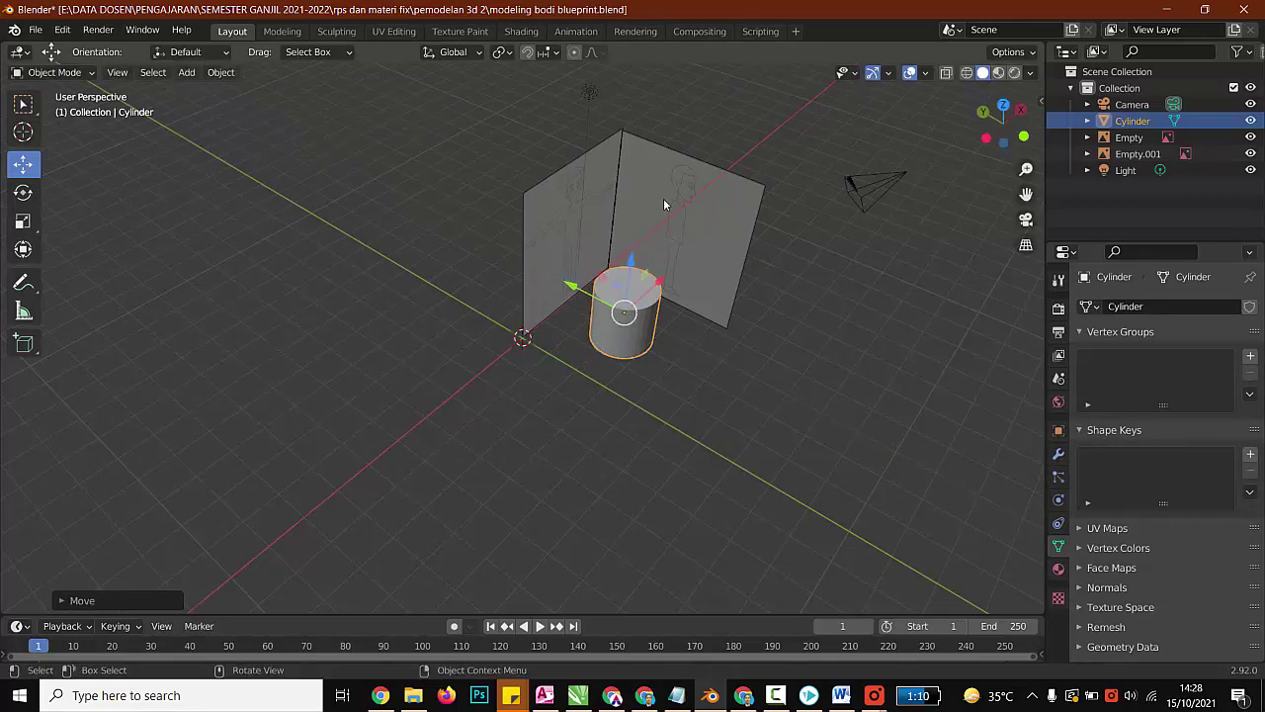
pyautogui.click(1024, 137)
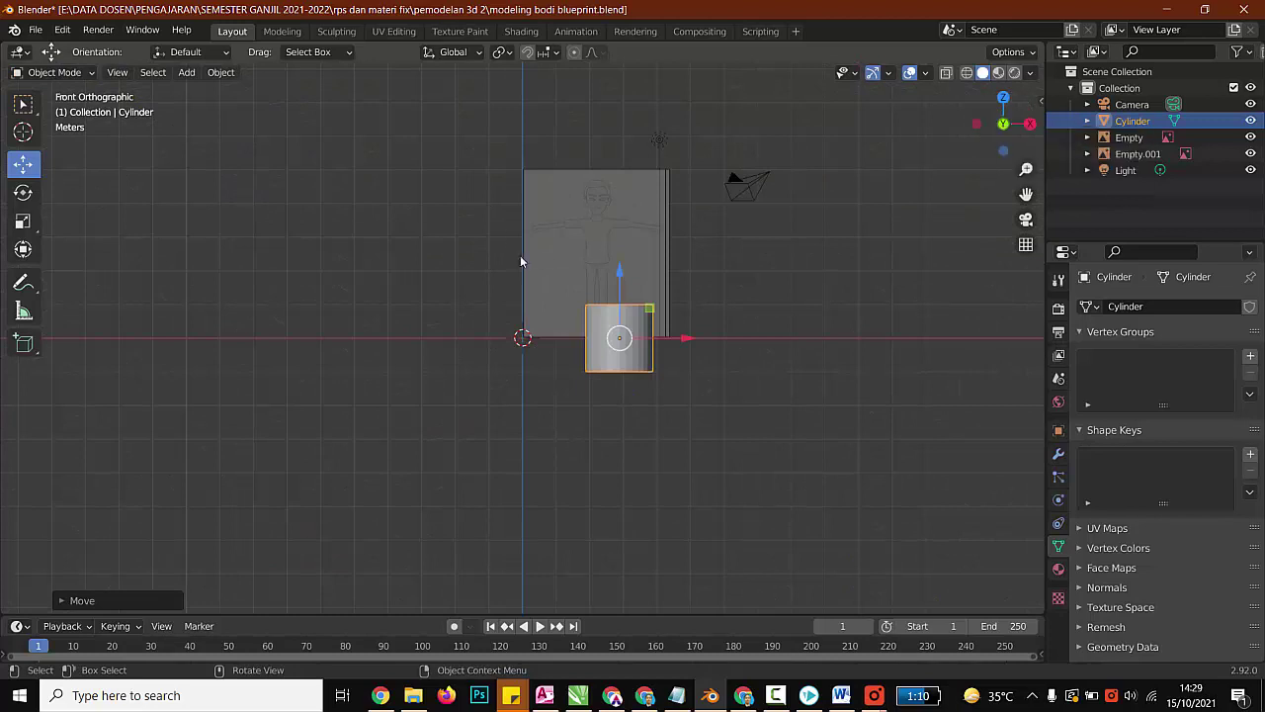
pyautogui.moveTo(754, 308); pyautogui.dragTo(709, 147)
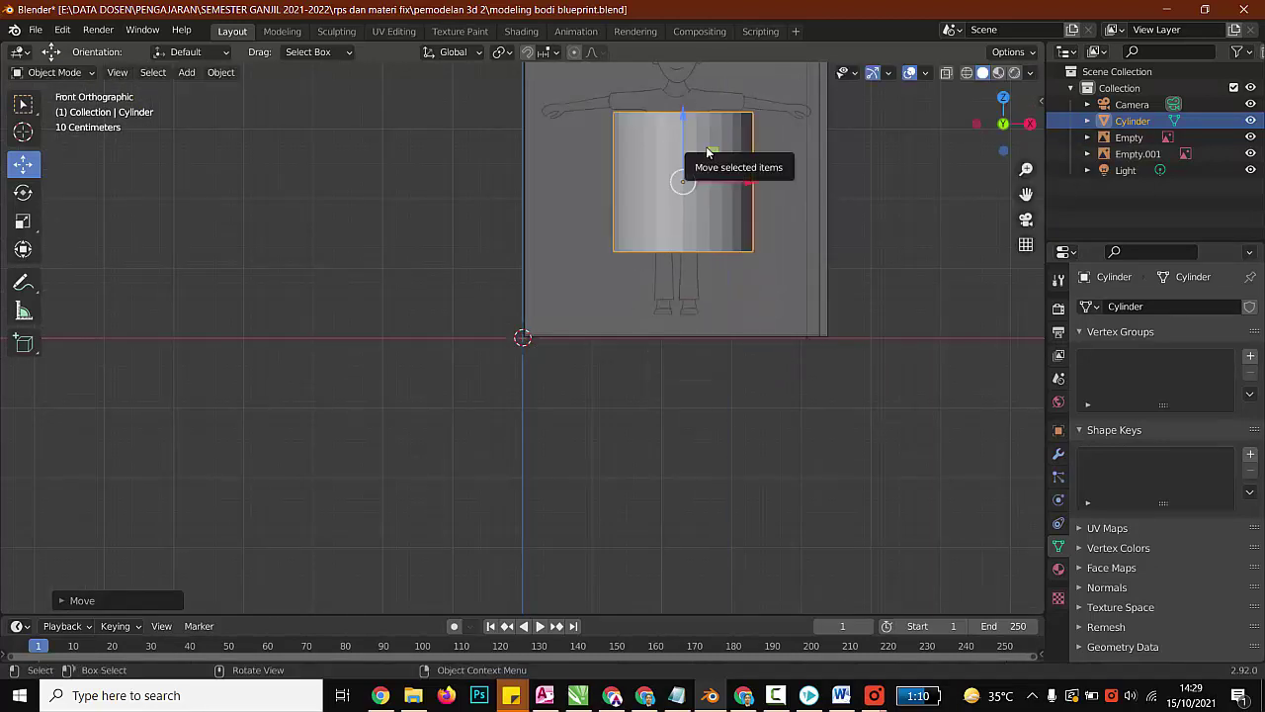
# Step: In wireframe shading, shrink the cylinder uniformly to about the torso's width and raise it onto the shirt
pyautogui.click(966, 74)
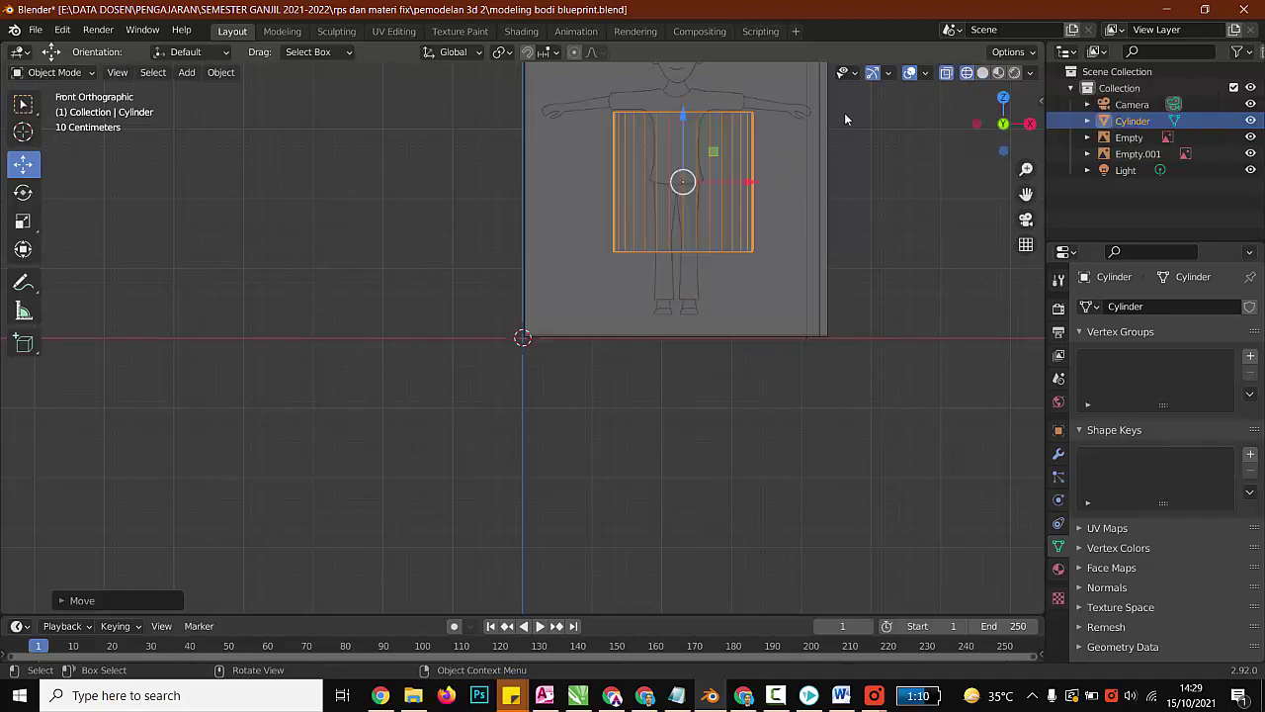
pyautogui.click(678, 165)
pyautogui.click(747, 192)
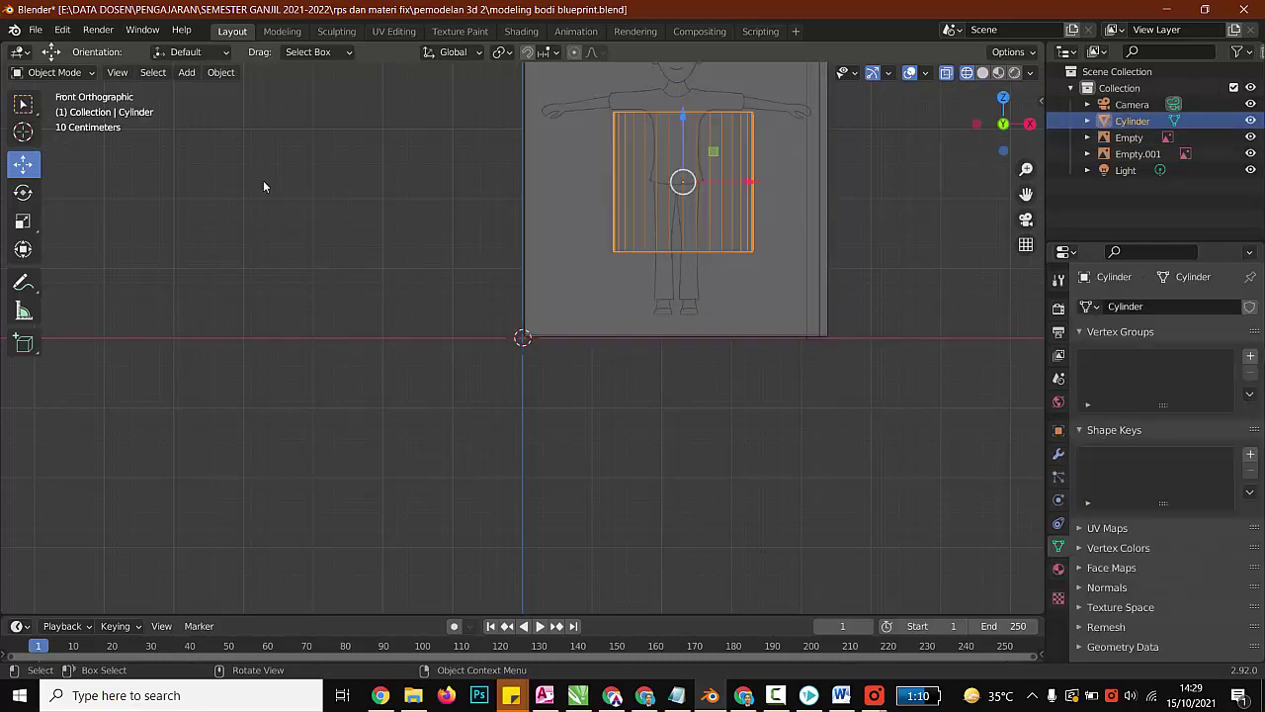
pyautogui.press('s')
pyautogui.click(693, 178)
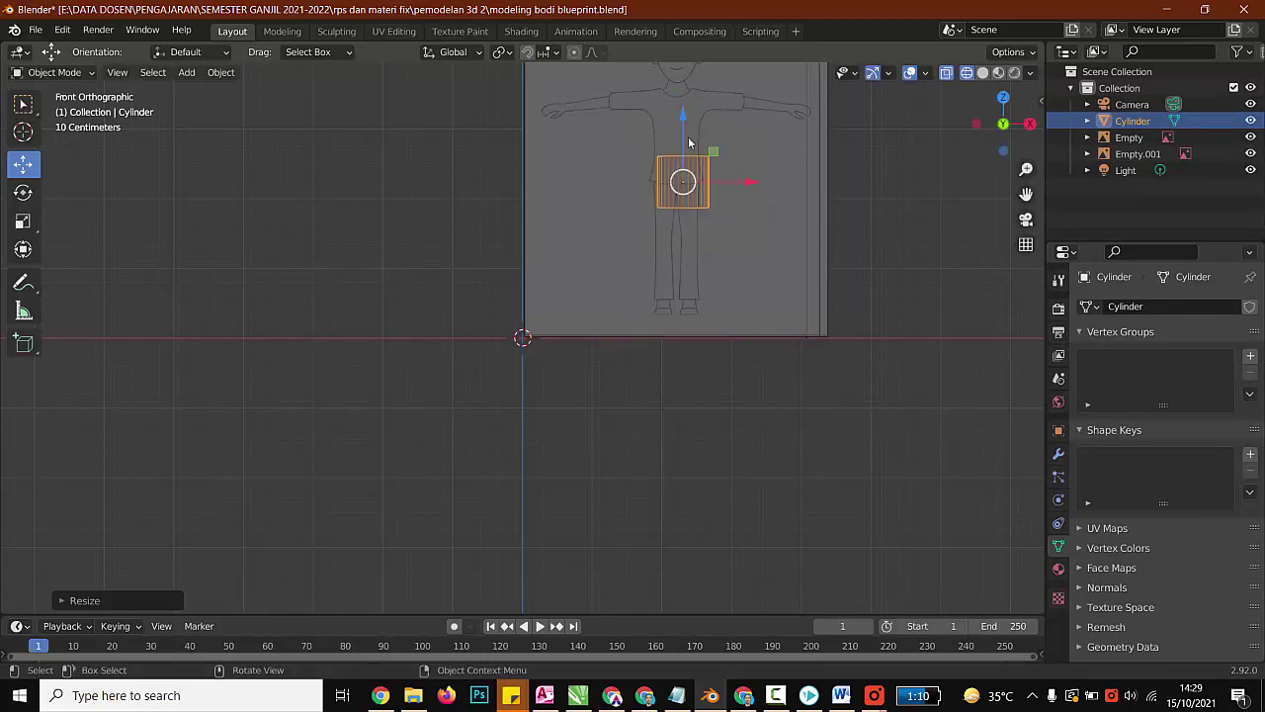
pyautogui.moveTo(681, 115); pyautogui.dragTo(681, 80)
pyautogui.moveTo(733, 144); pyautogui.dragTo(729, 144)
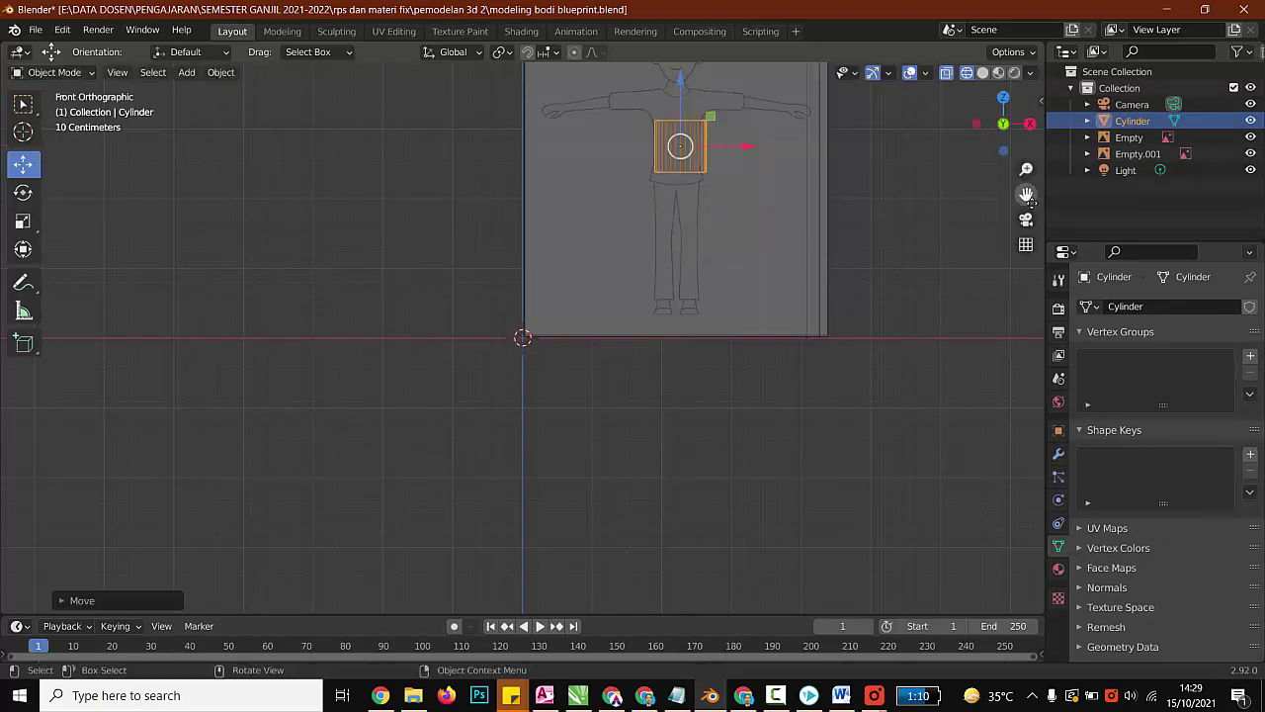
# Step: Centre the cylinder horizontally on the torso in front view and stretch it along Z to about the shirt's length
pyautogui.moveTo(1030, 200); pyautogui.dragTo(996, 371)
pyautogui.scroll(6, 697, 178)
pyautogui.moveTo(957, 275); pyautogui.dragTo(956, 277)
pyautogui.moveTo(1026, 195); pyautogui.dragTo(605, 208)
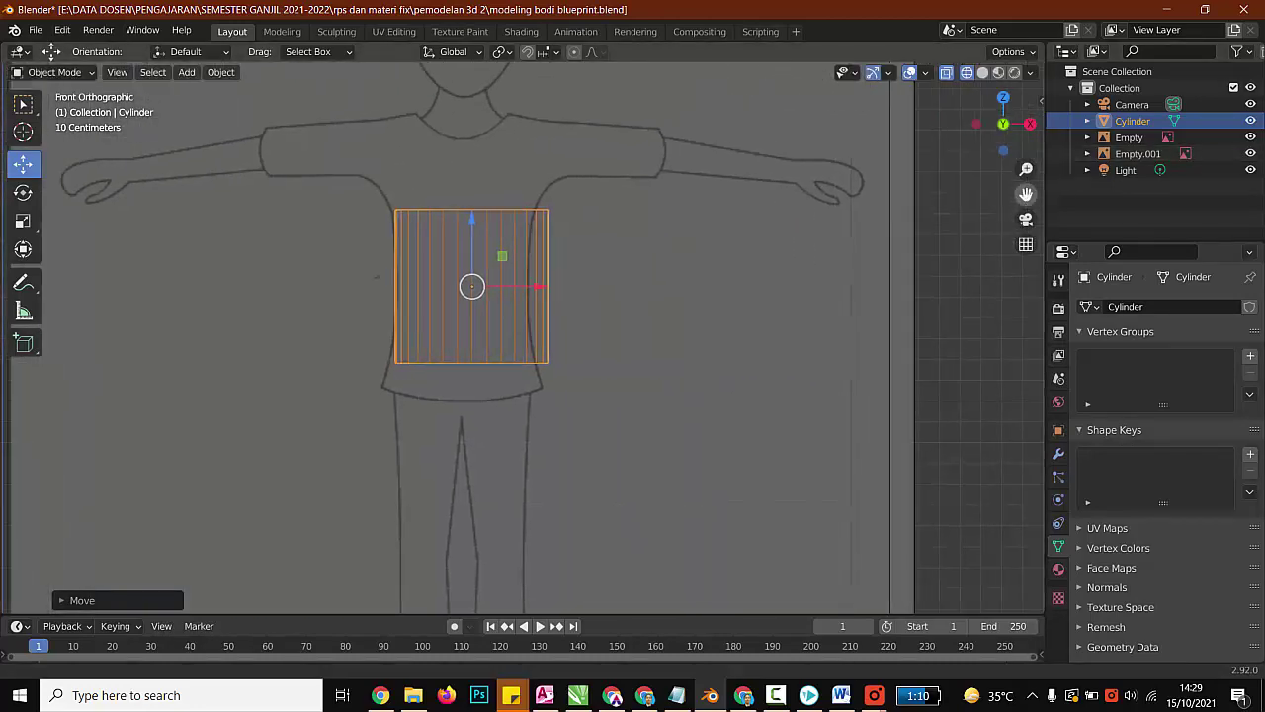
pyautogui.moveTo(856, 311); pyautogui.dragTo(833, 308, button='middle')
pyautogui.rightClick(836, 293)
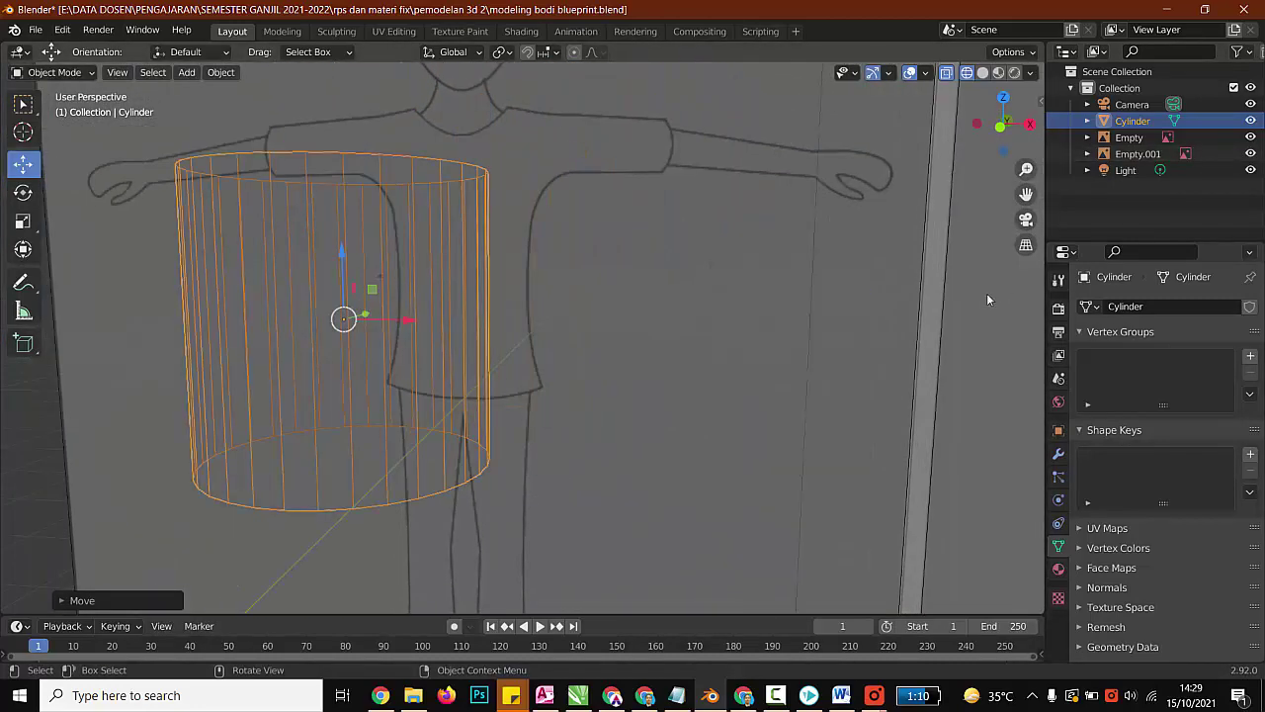
pyautogui.moveTo(931, 321); pyautogui.dragTo(994, 254, button='middle')
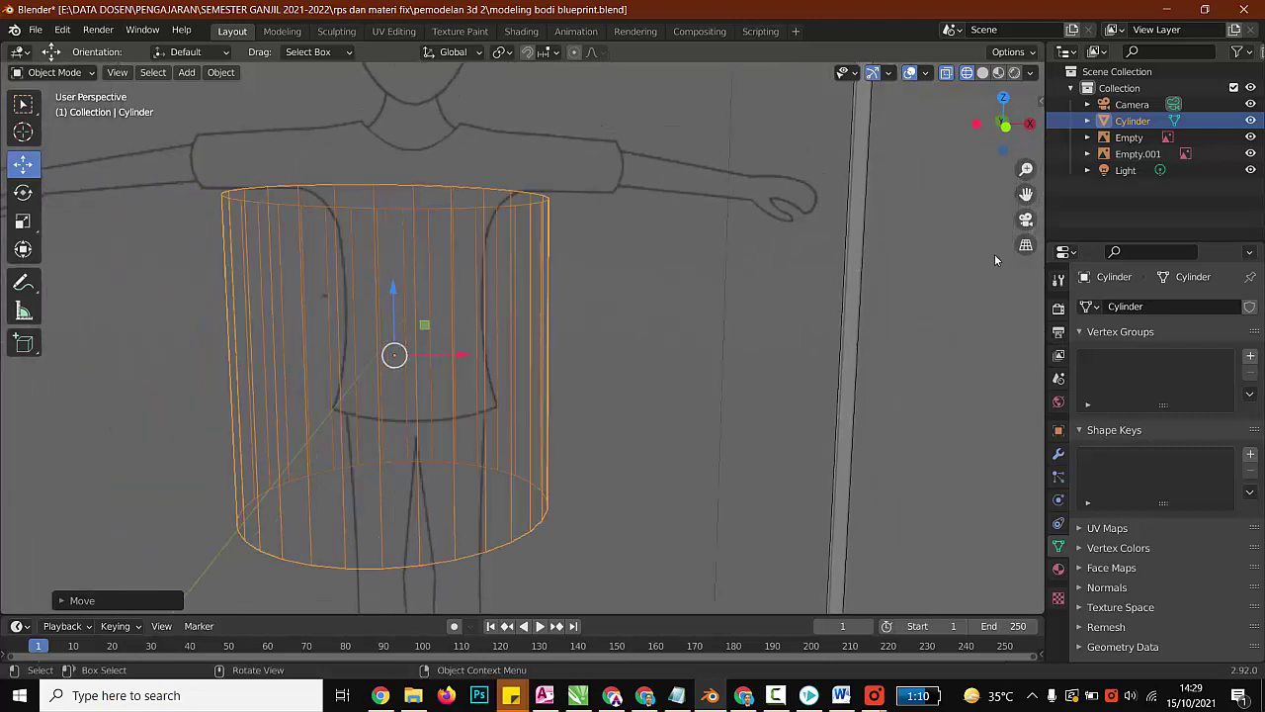
pyautogui.press('KP_1')
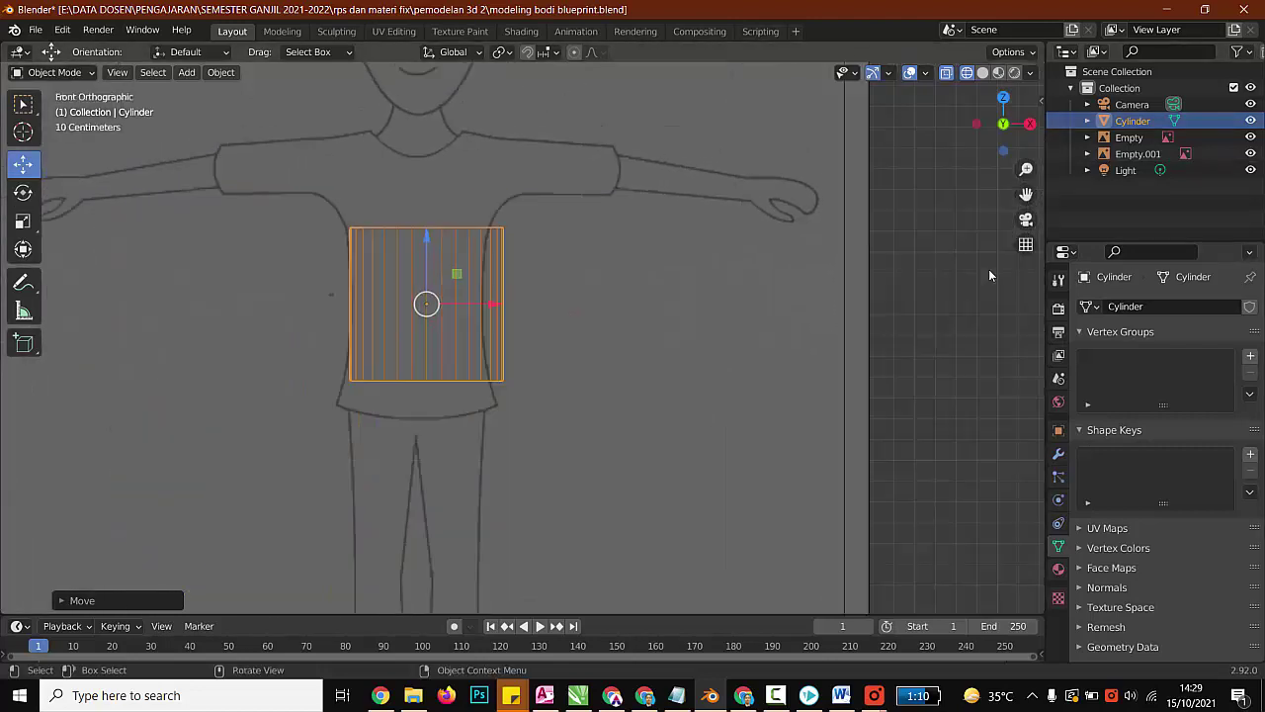
pyautogui.moveTo(485, 306); pyautogui.dragTo(477, 300)
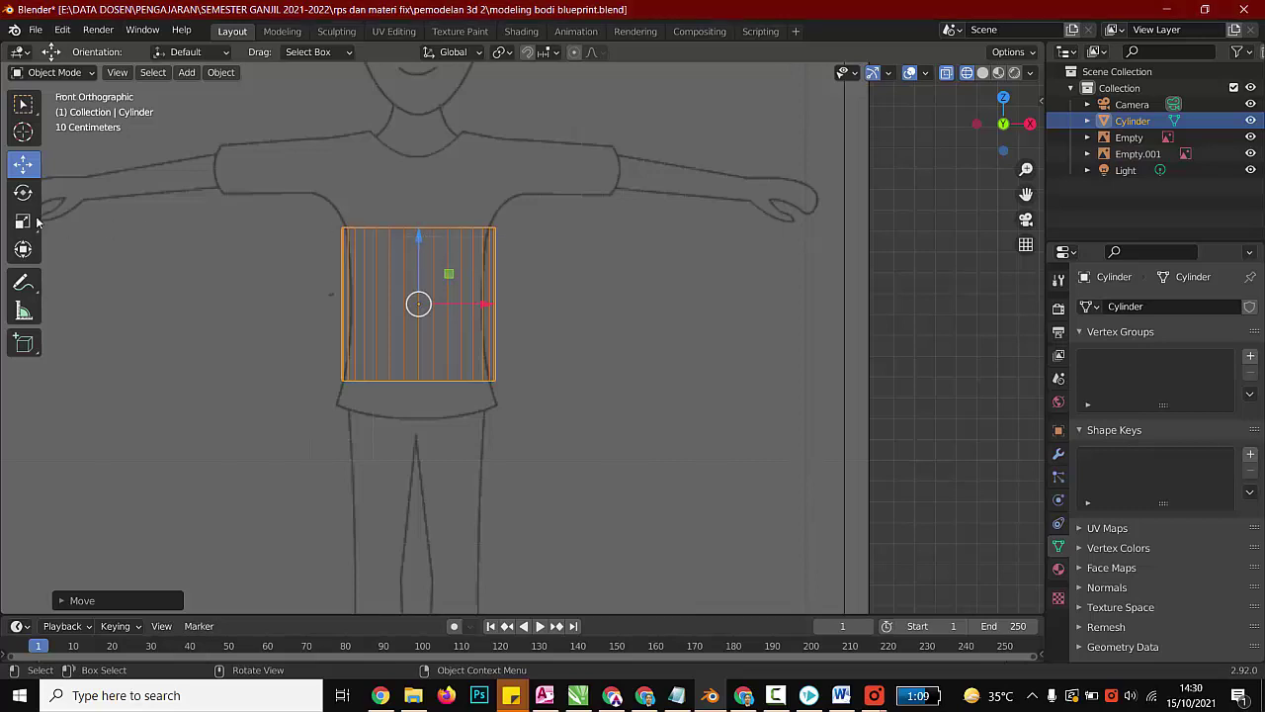
pyautogui.click(25, 222)
pyautogui.moveTo(418, 238); pyautogui.dragTo(417, 265)
pyautogui.click(573, 293)
pyautogui.press('s')
pyautogui.click(457, 291)
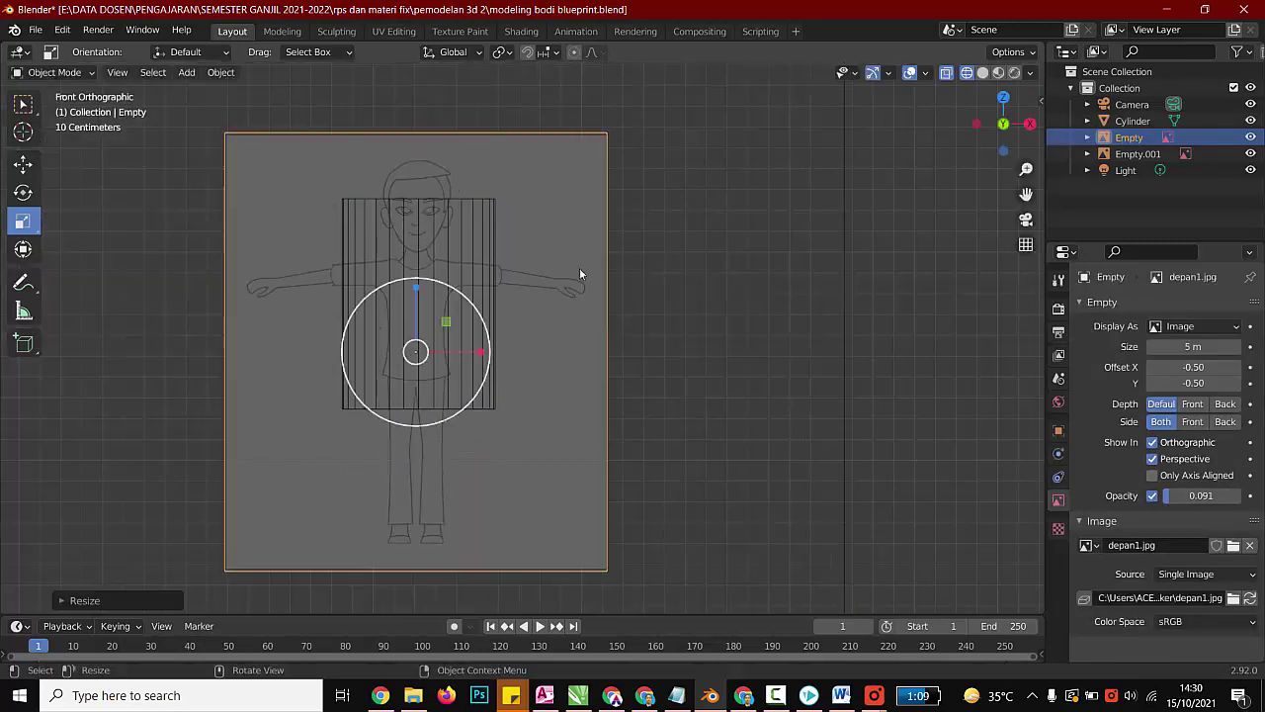
pyautogui.hotkey('ctrl', 'z')
# Step: Select the cylinder and, in the right orthographic view, move it along Y onto the side drawing's torso
pyautogui.click(357, 249)
pyautogui.click(429, 244)
pyautogui.click(493, 205)
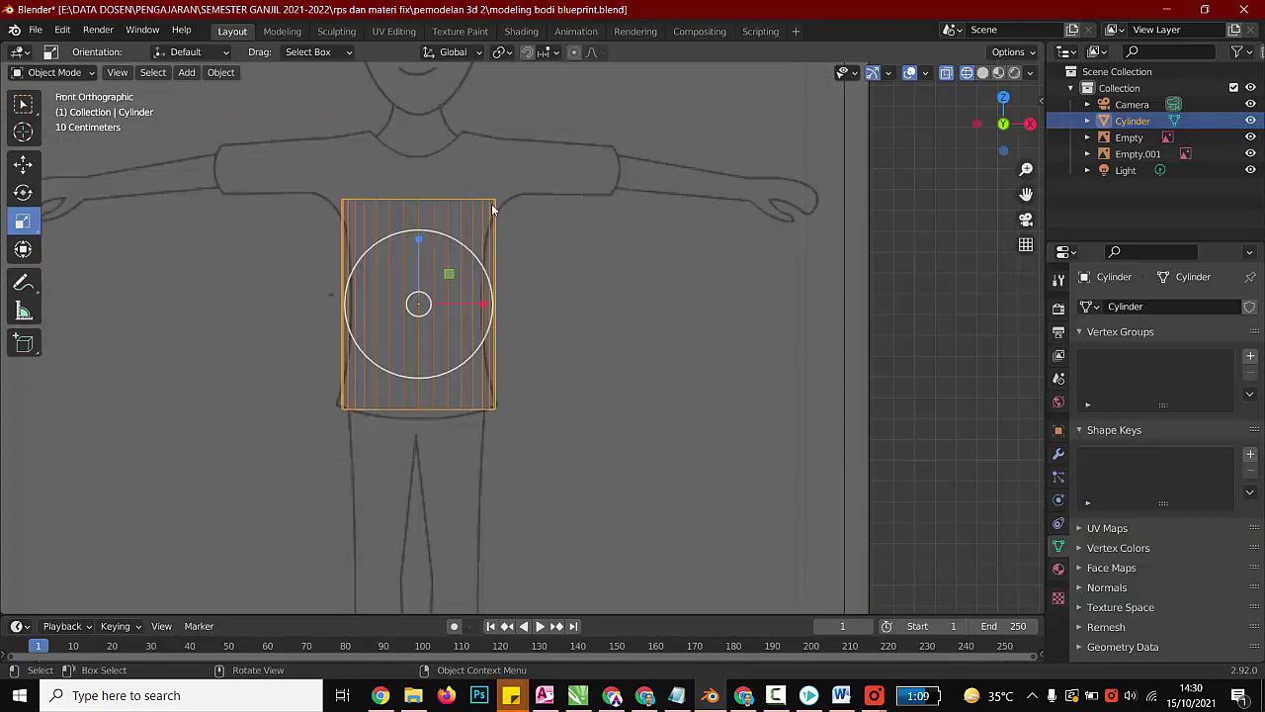
pyautogui.press('KP_3')
pyautogui.scroll(-5, 422, 259)
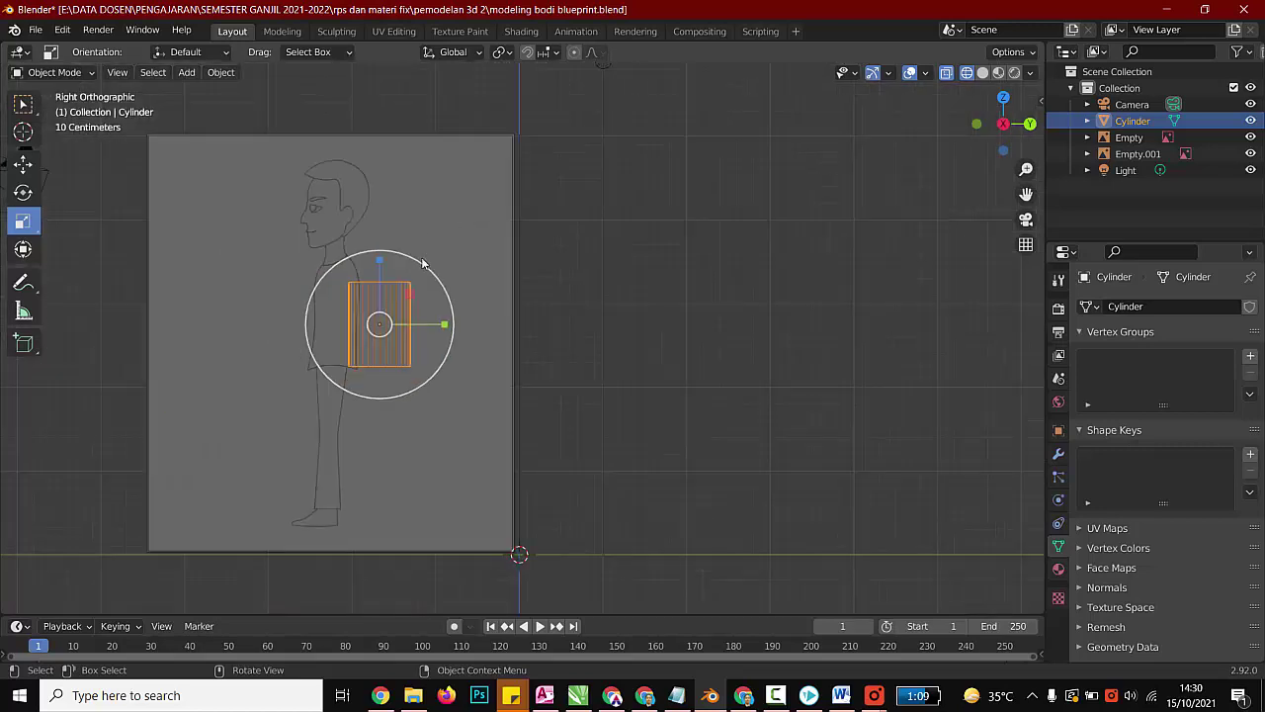
pyautogui.click(25, 166)
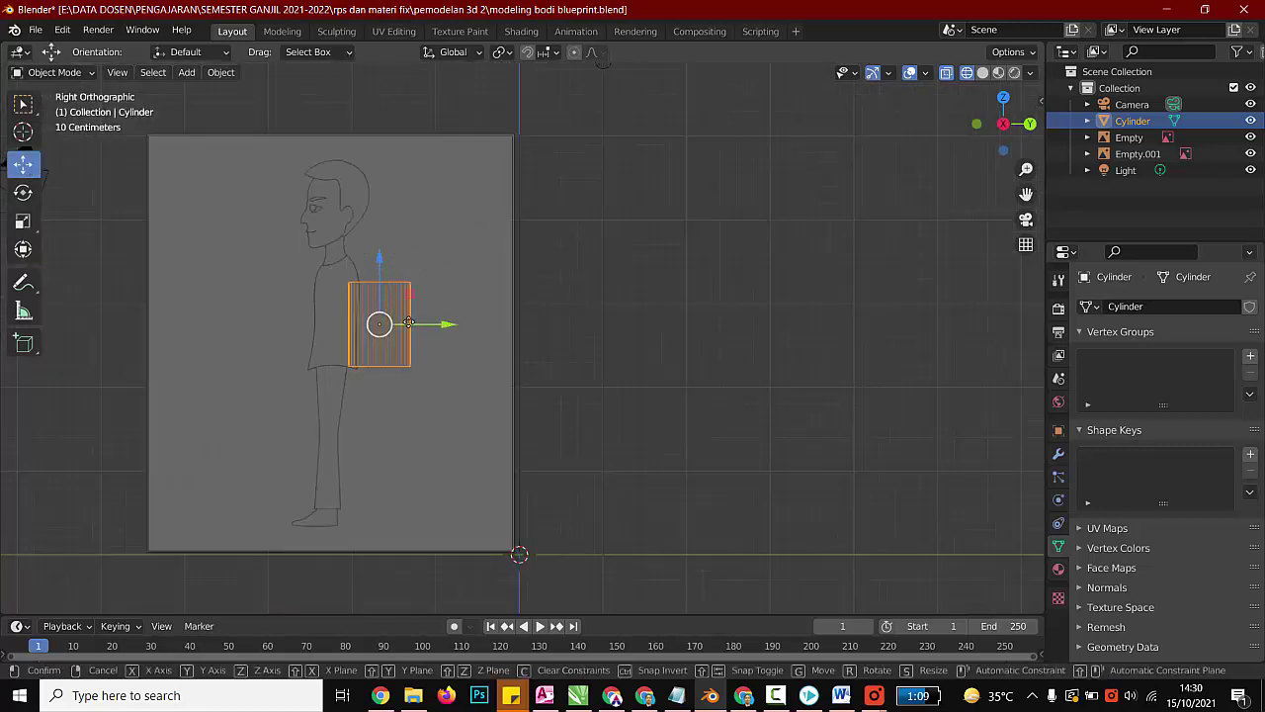
pyautogui.moveTo(446, 324); pyautogui.dragTo(402, 321)
pyautogui.scroll(1, 160, 313)
pyautogui.scroll(1, 159, 313)
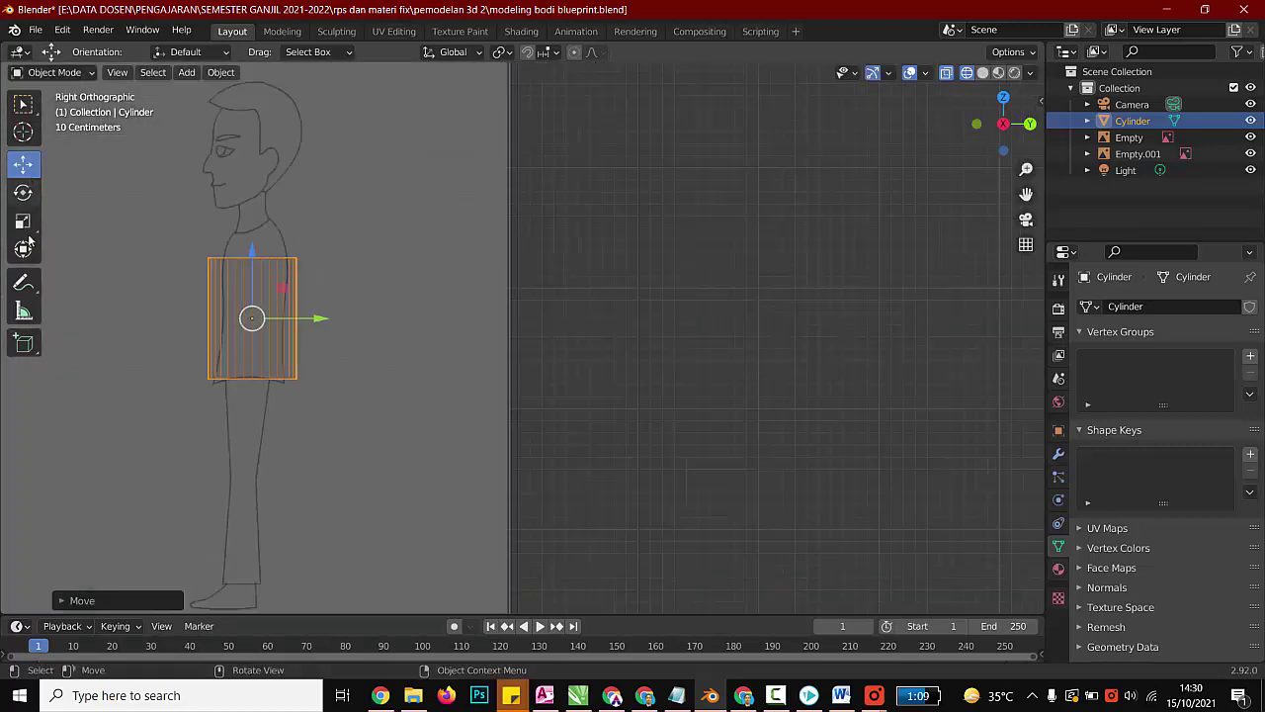
# Step: Scale the cylinder along Y to narrow its depth to the torso in the side drawing
pyautogui.click(24, 222)
pyautogui.moveTo(319, 321); pyautogui.dragTo(309, 321)
pyautogui.click(651, 301)
pyautogui.click(258, 215)
# Step: Select the cylinder in the front orthographic view and switch it to Edit Mode
pyautogui.scroll(-2, 496, 302)
pyautogui.moveTo(496, 302); pyautogui.dragTo(749, 322, button='middle')
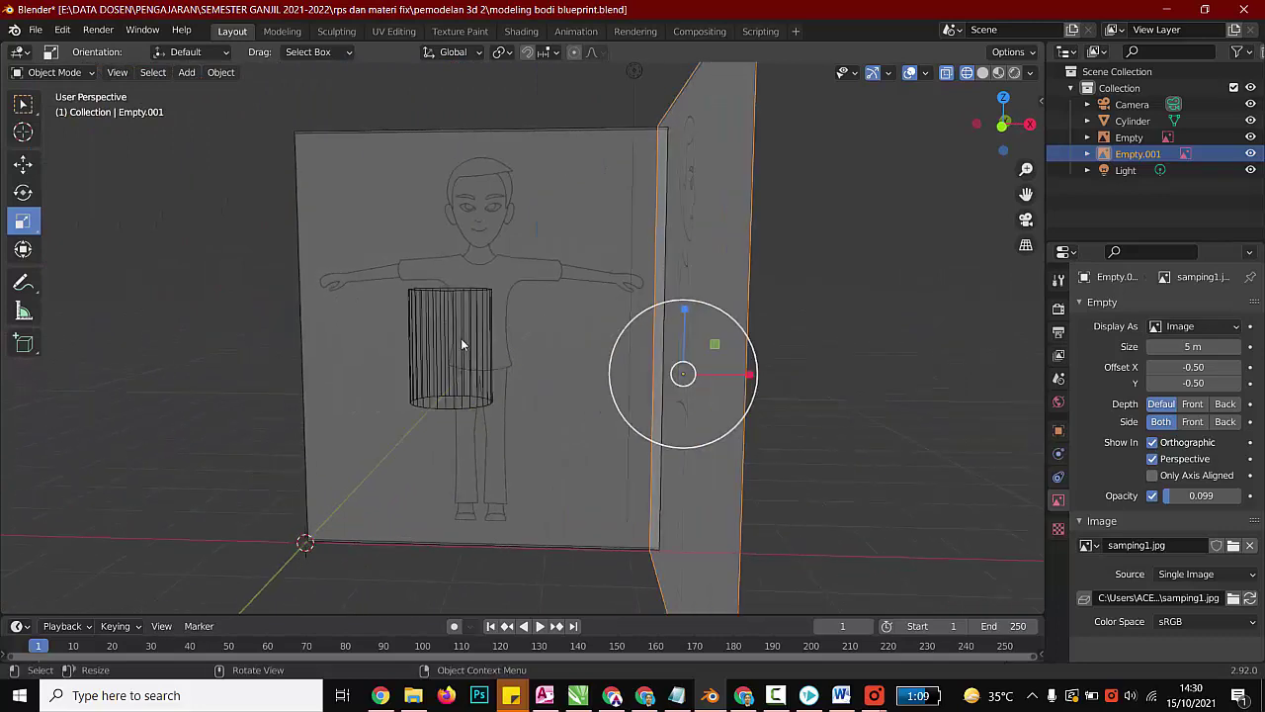
pyautogui.click(462, 340)
pyautogui.press('KP_1')
pyautogui.scroll(3, 505, 202)
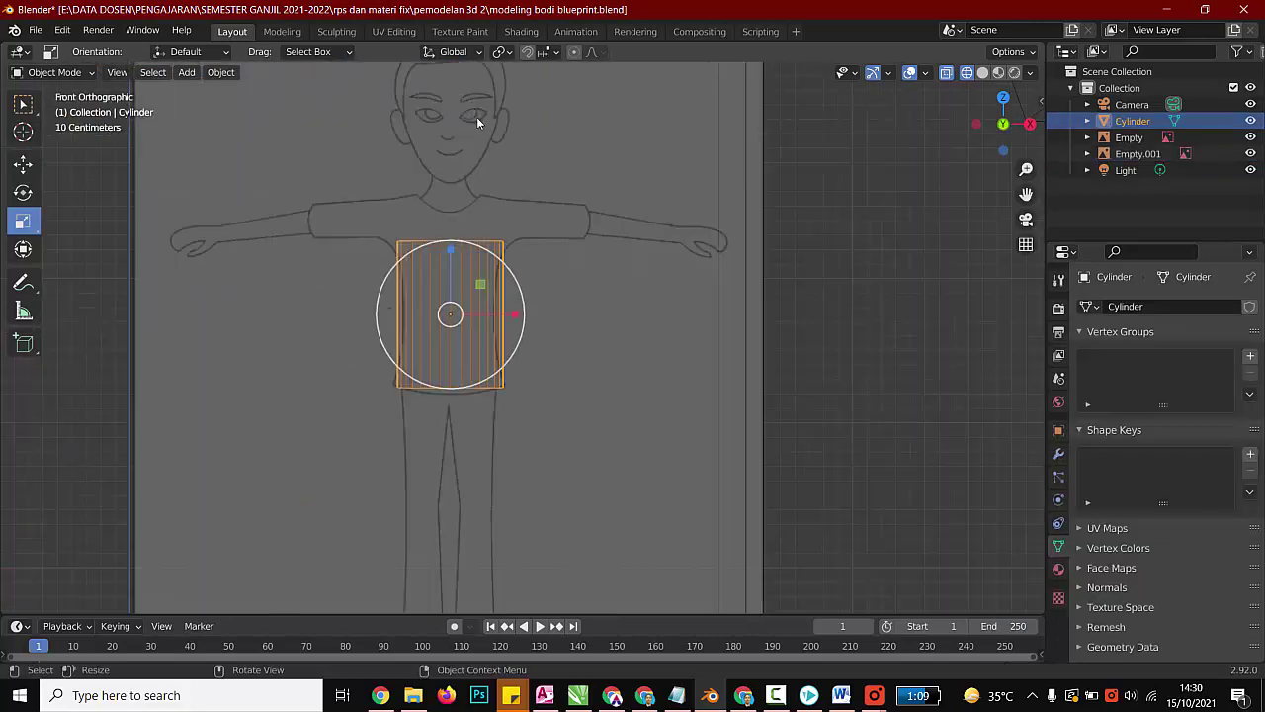
pyautogui.click(886, 283)
pyautogui.click(472, 282)
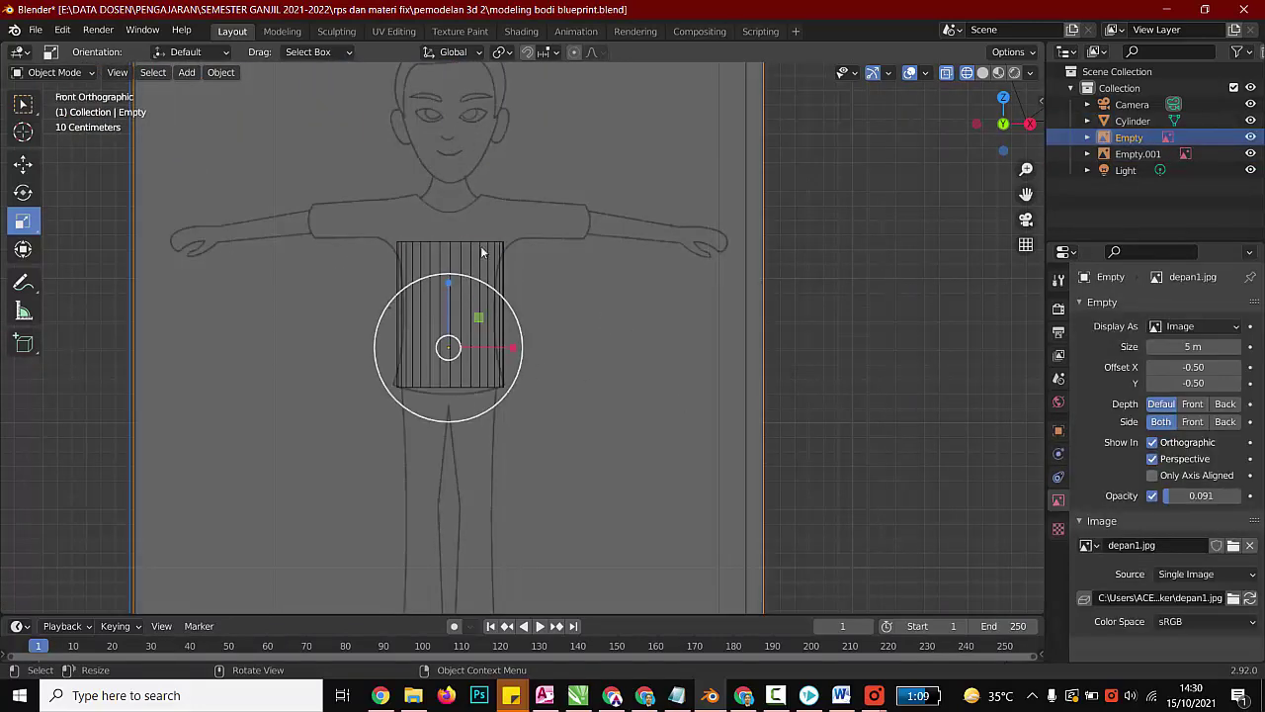
pyautogui.click(481, 247)
pyautogui.click(86, 74)
pyautogui.click(70, 110)
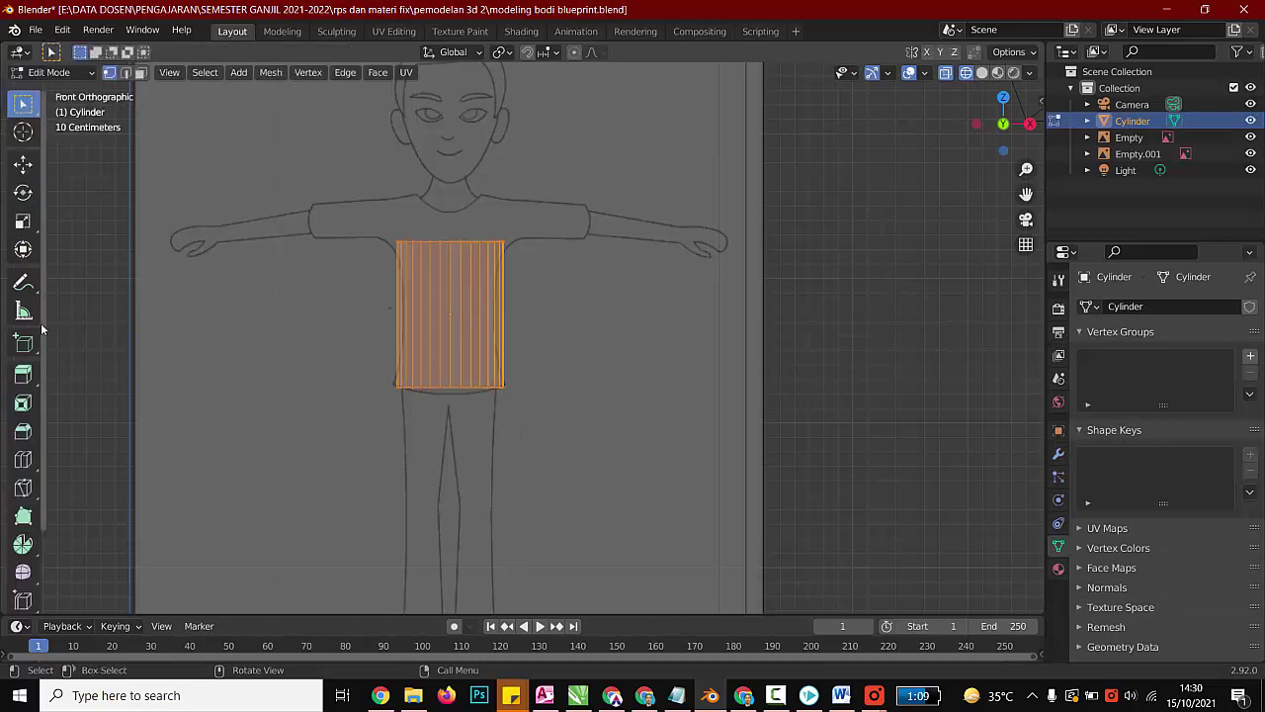
# Step: Add a loop cut around the middle of the cylinder and scale it in to the shirt's waist outline
pyautogui.click(28, 461)
pyautogui.click(427, 320)
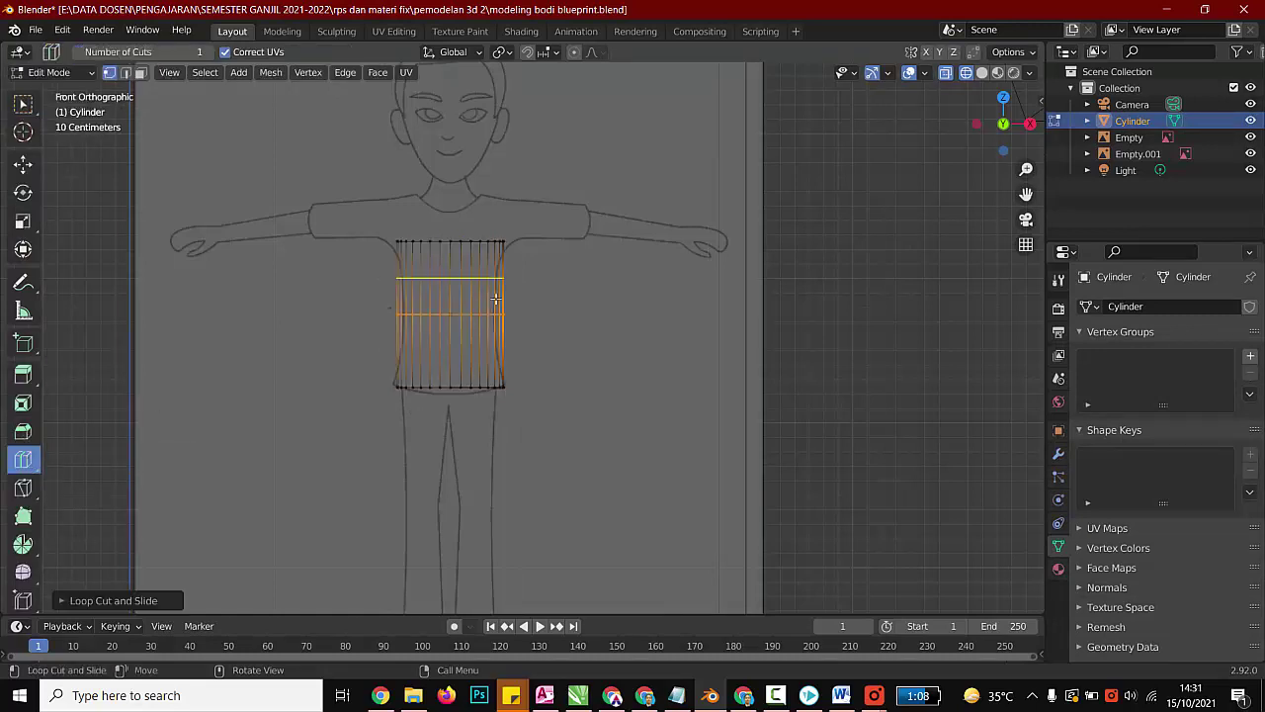
pyautogui.scroll(2, 583, 360)
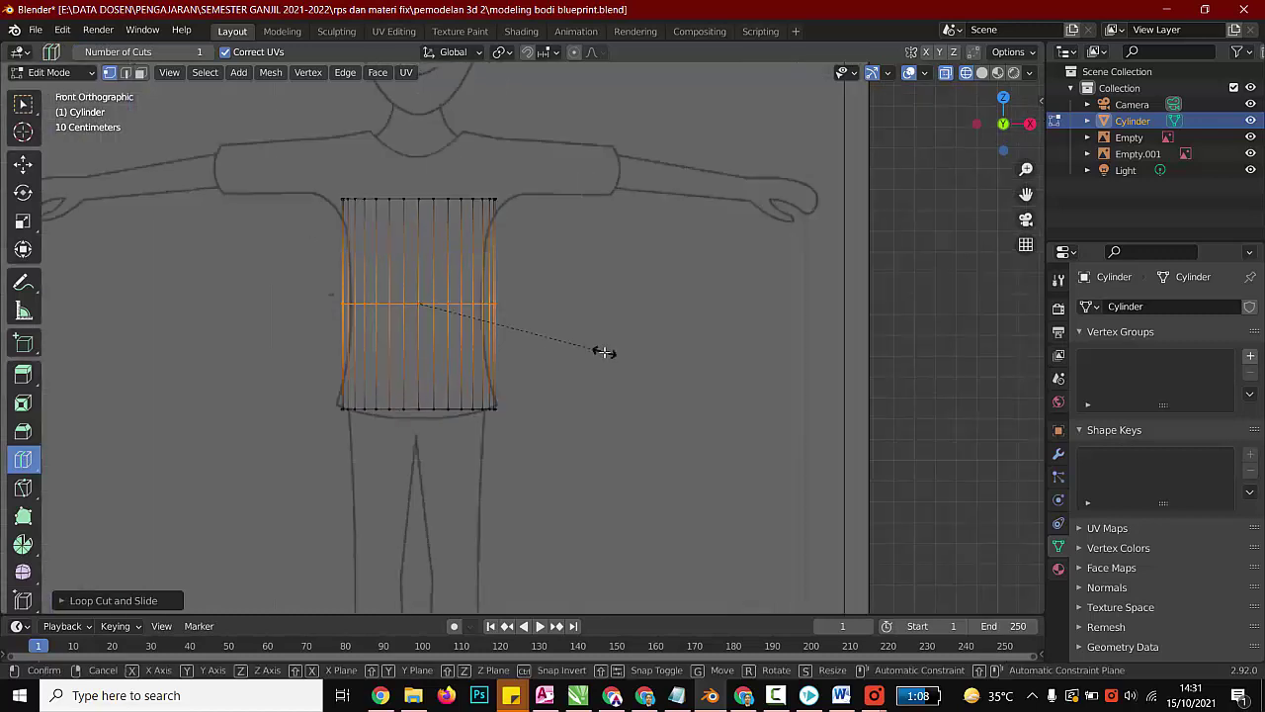
pyautogui.press('s')
pyautogui.click(570, 297)
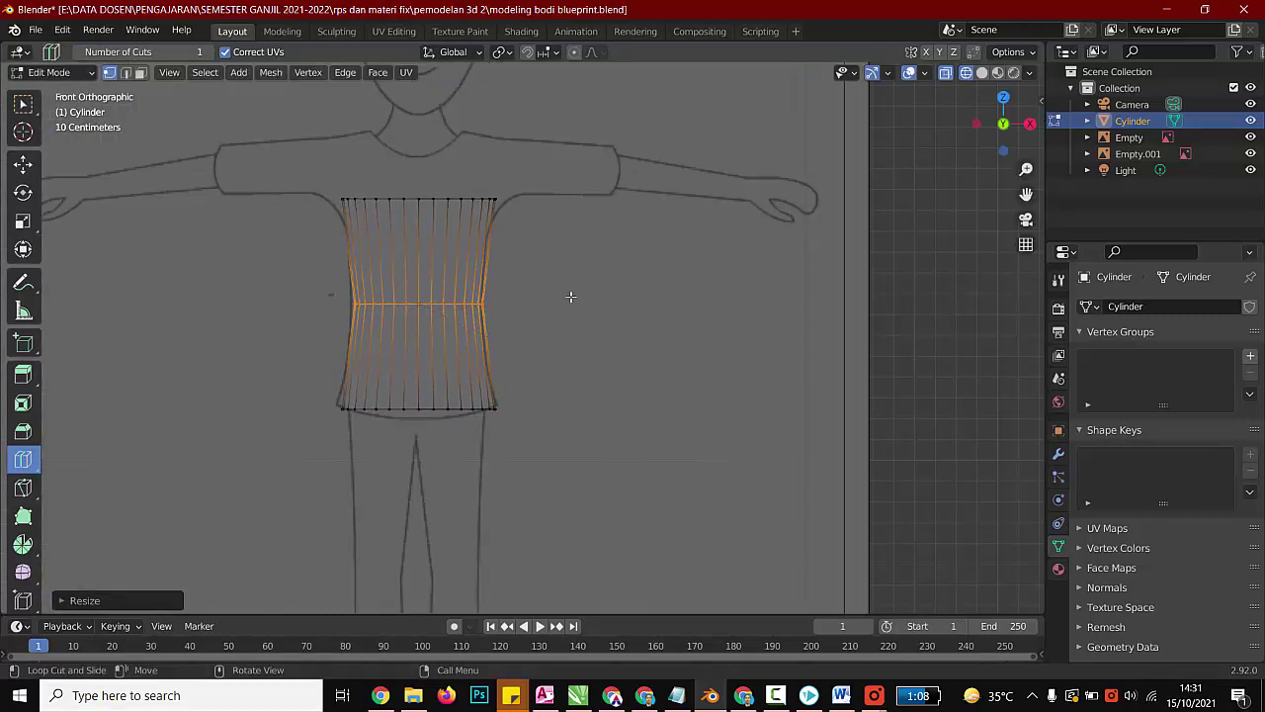
# Step: Add loop cuts halfway up the upper and lower sections and scale each in to follow the shirt's sides
pyautogui.click(433, 252)
pyautogui.press('s')
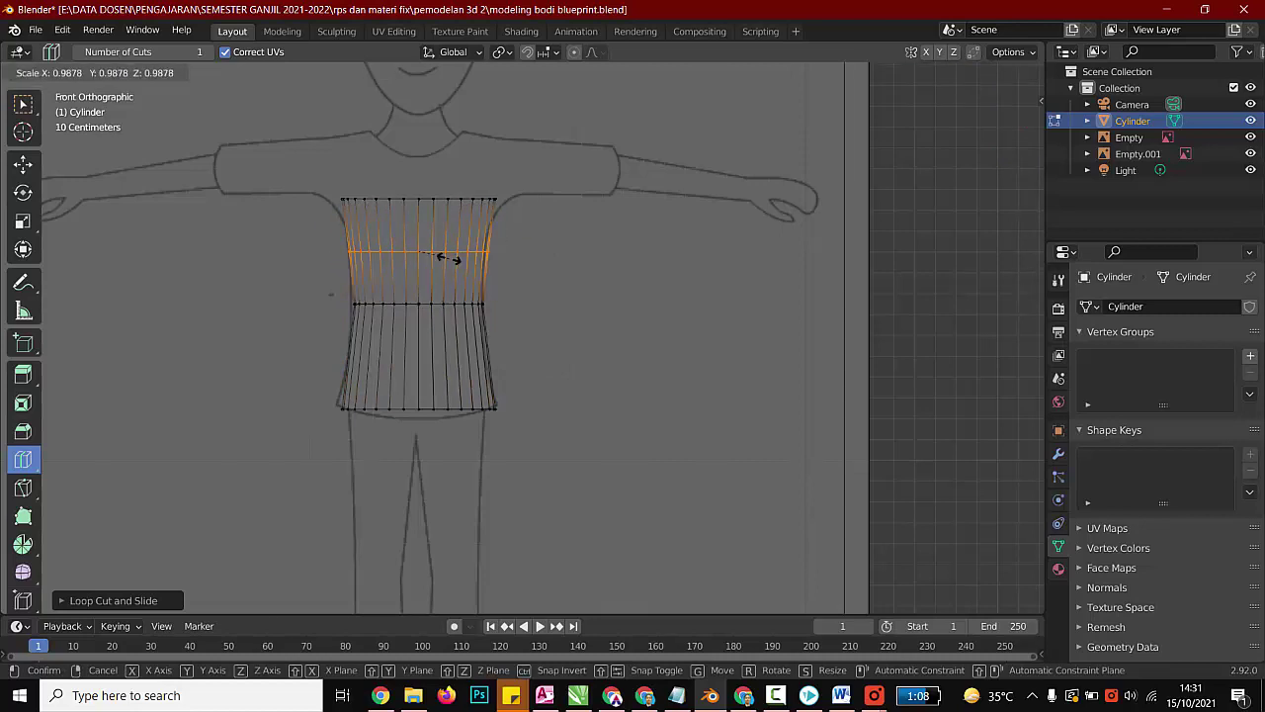
pyautogui.click(445, 264)
pyautogui.click(497, 355)
pyautogui.press('s')
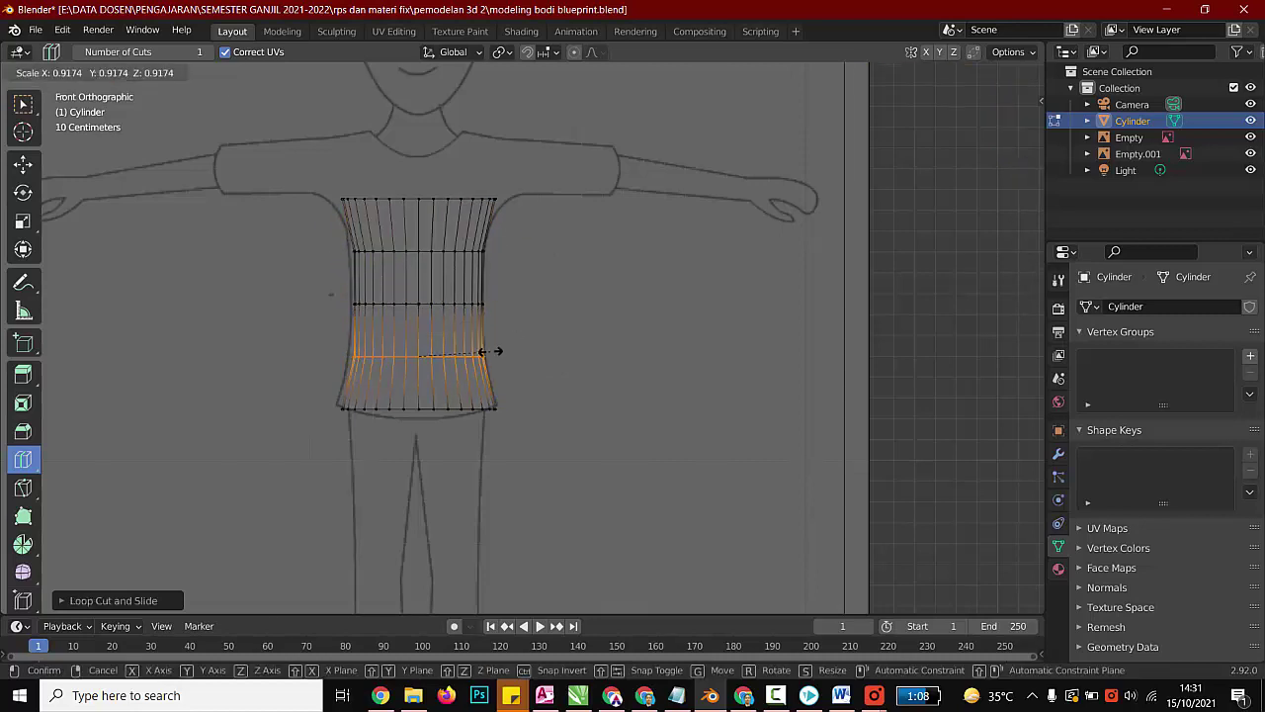
pyautogui.click(489, 351)
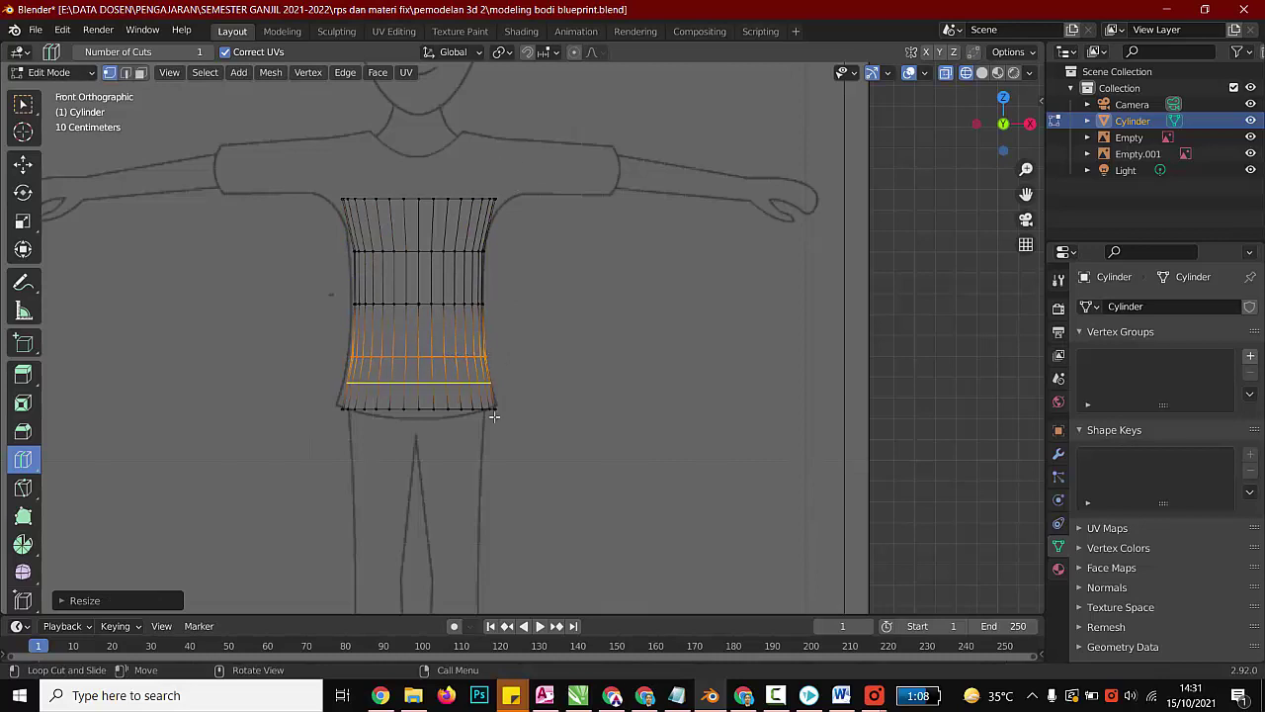
# Step: Select the cylinder's top edge loop and scale it outward to the armpit width of the front drawing
pyautogui.click(24, 165)
pyautogui.click(257, 322)
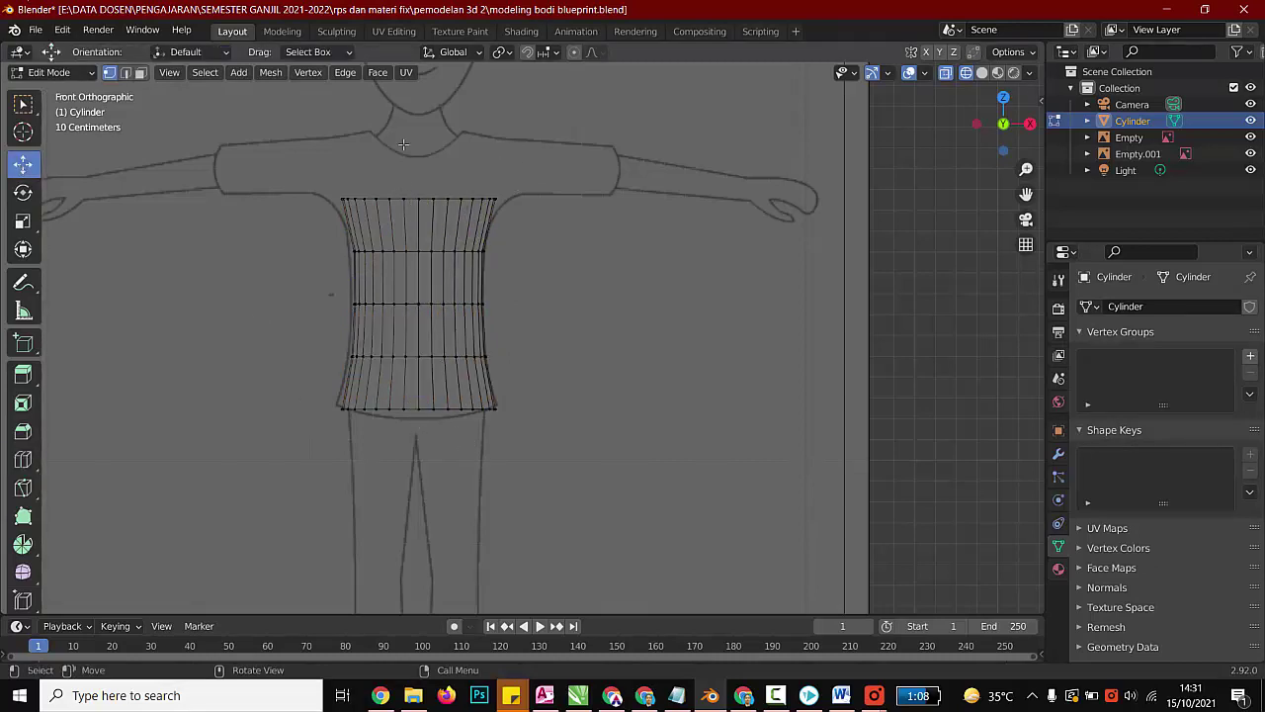
pyautogui.scroll(2, 292, 487)
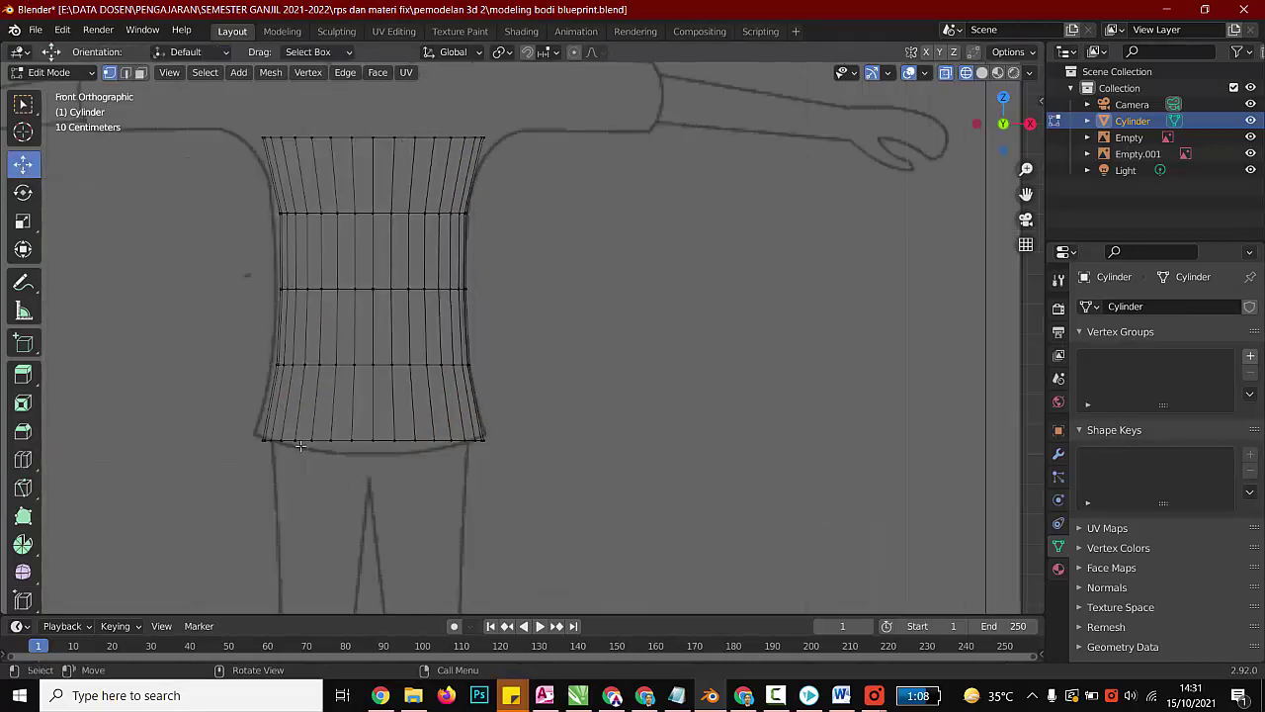
pyautogui.scroll(-3, 425, 272)
pyautogui.scroll(2, 790, 121)
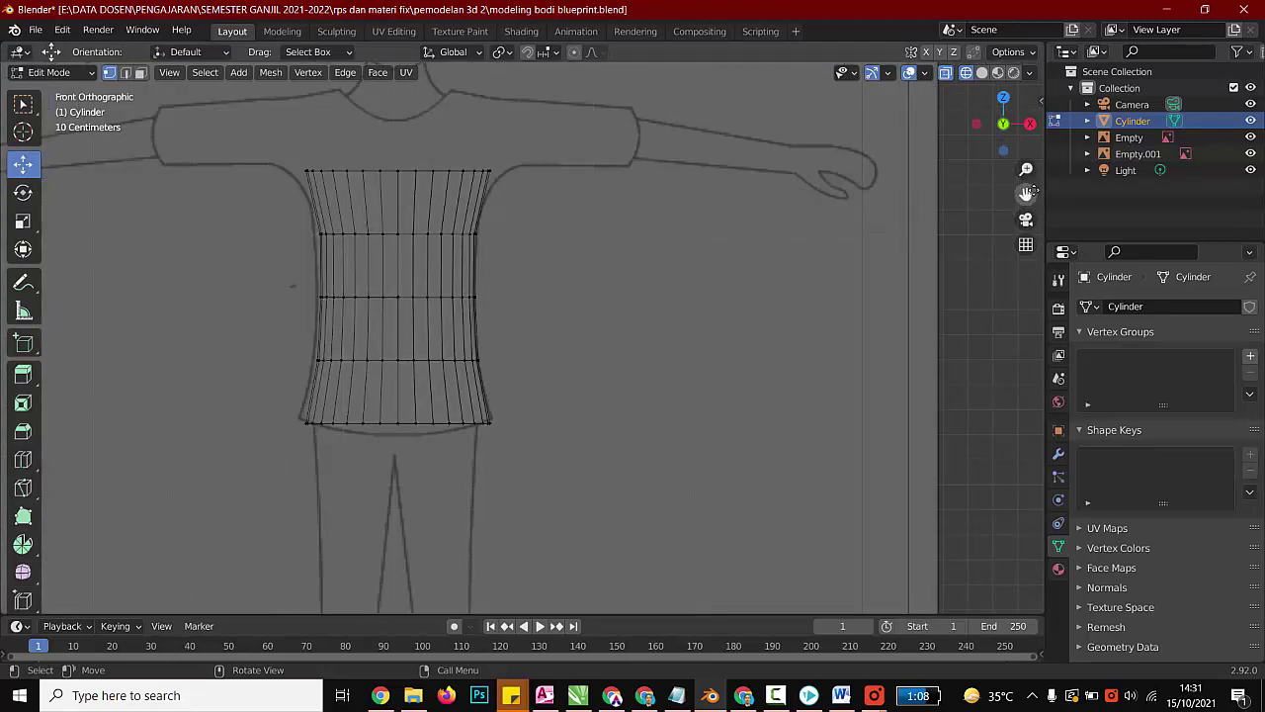
pyautogui.moveTo(1030, 192); pyautogui.dragTo(1031, 399)
pyautogui.scroll(3, 359, 417)
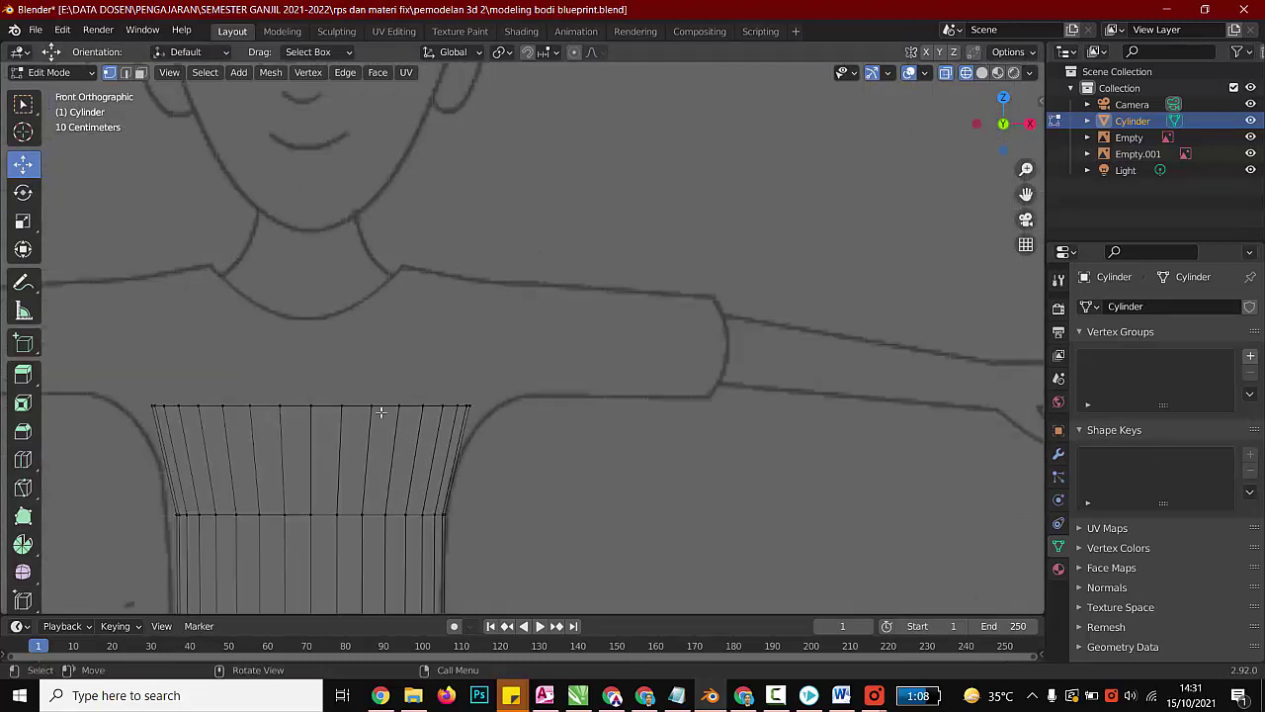
pyautogui.keyDown('alt'); pyautogui.click(164, 406); pyautogui.keyUp('alt')
pyautogui.click(313, 340)
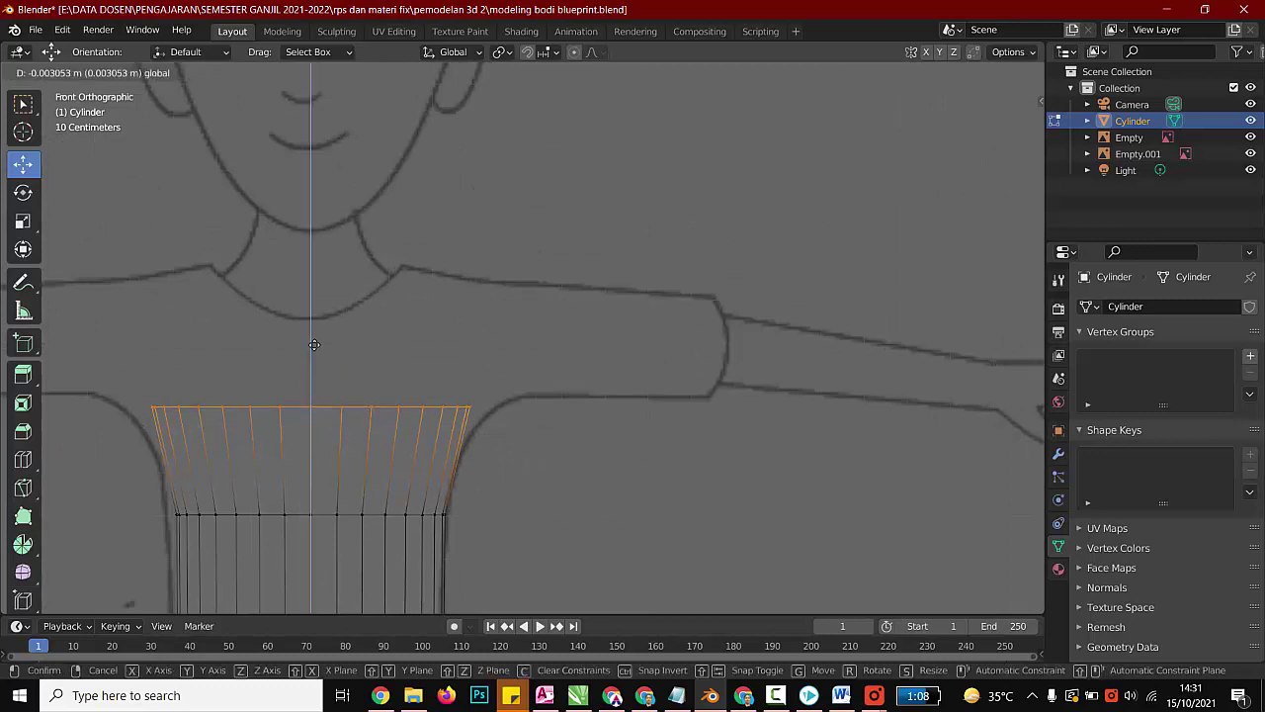
pyautogui.press('s')
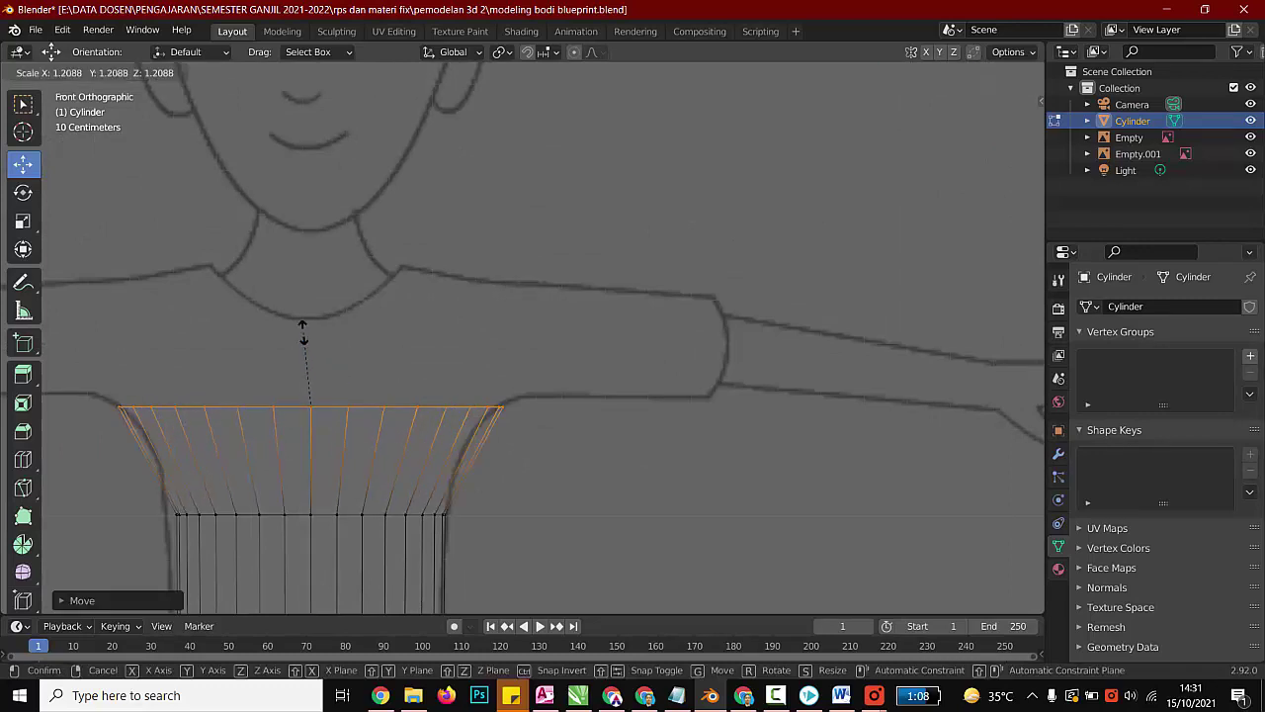
pyautogui.click(312, 335)
# Step: Extrude the top loop up to the shoulder line and scale it in to the collar width
pyautogui.press('e')
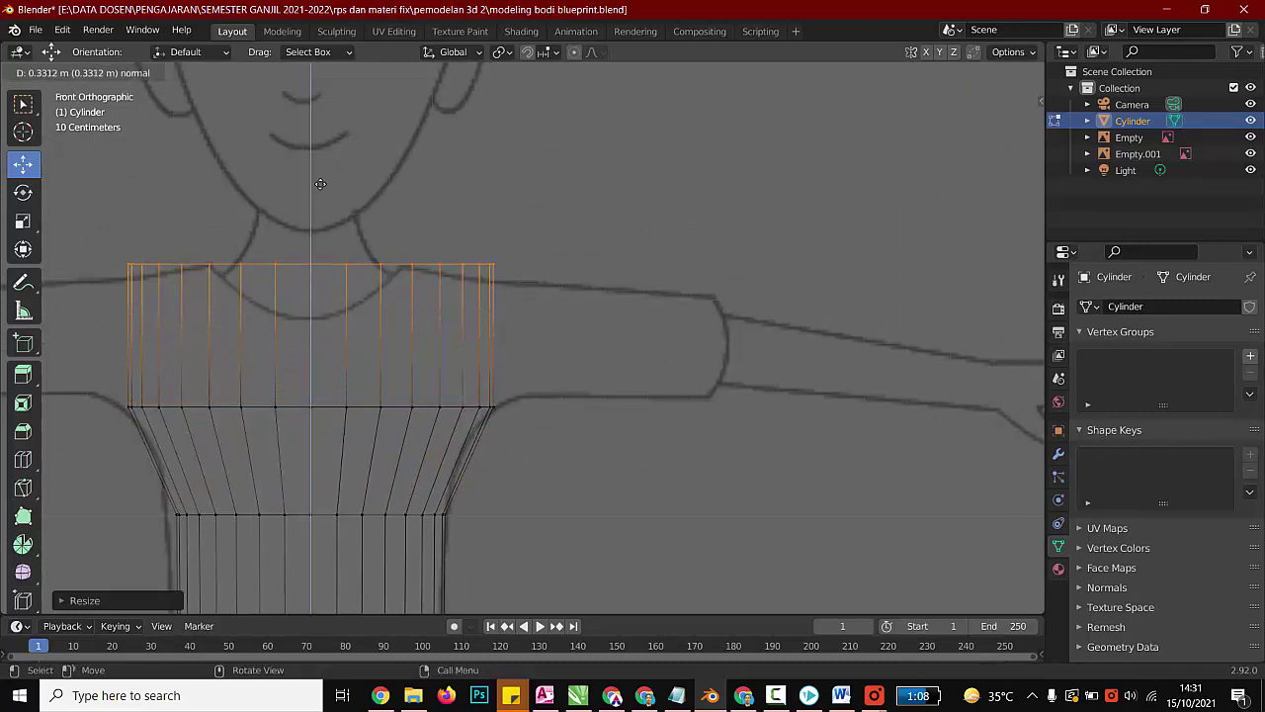
pyautogui.click(321, 188)
pyautogui.press('s')
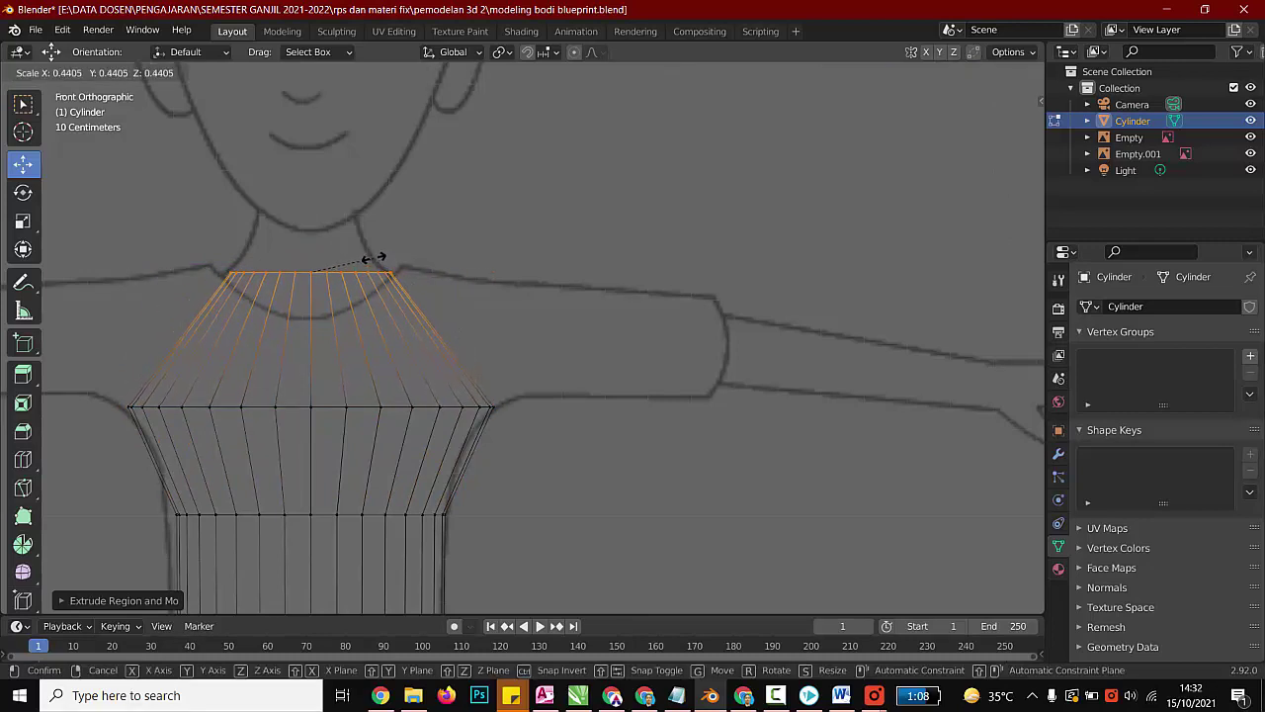
pyautogui.click(373, 257)
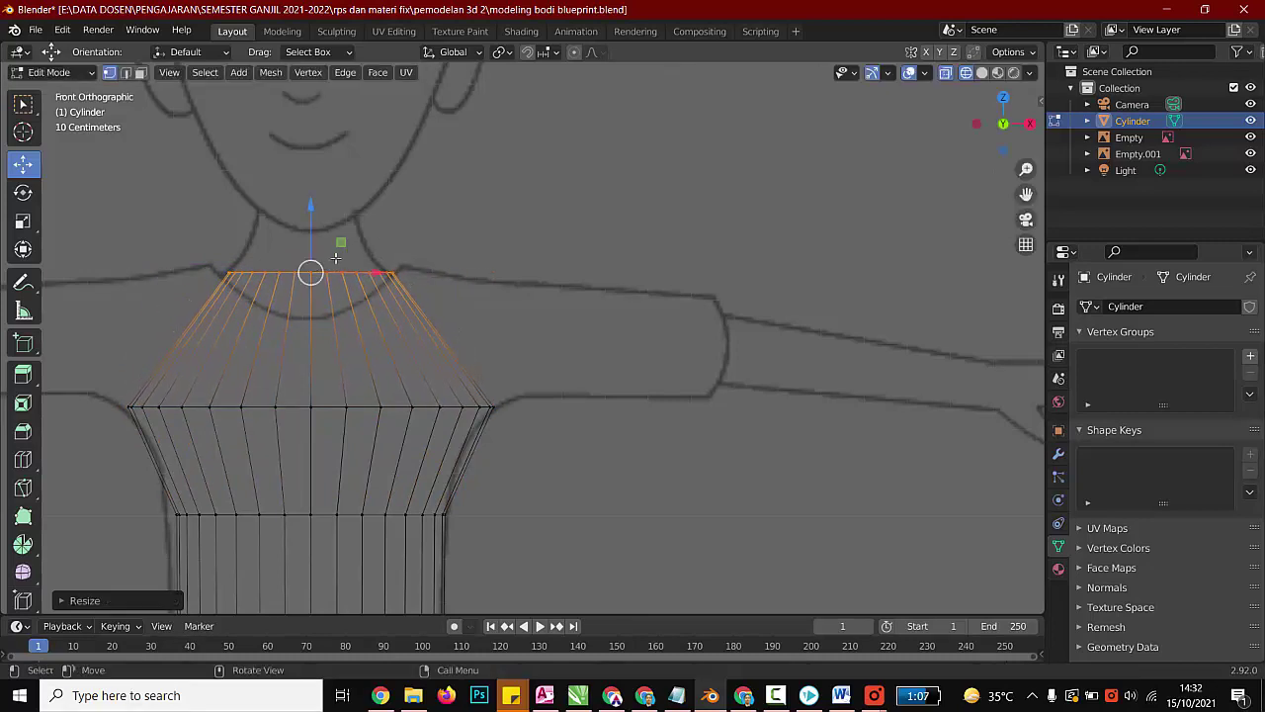
pyautogui.press('s')
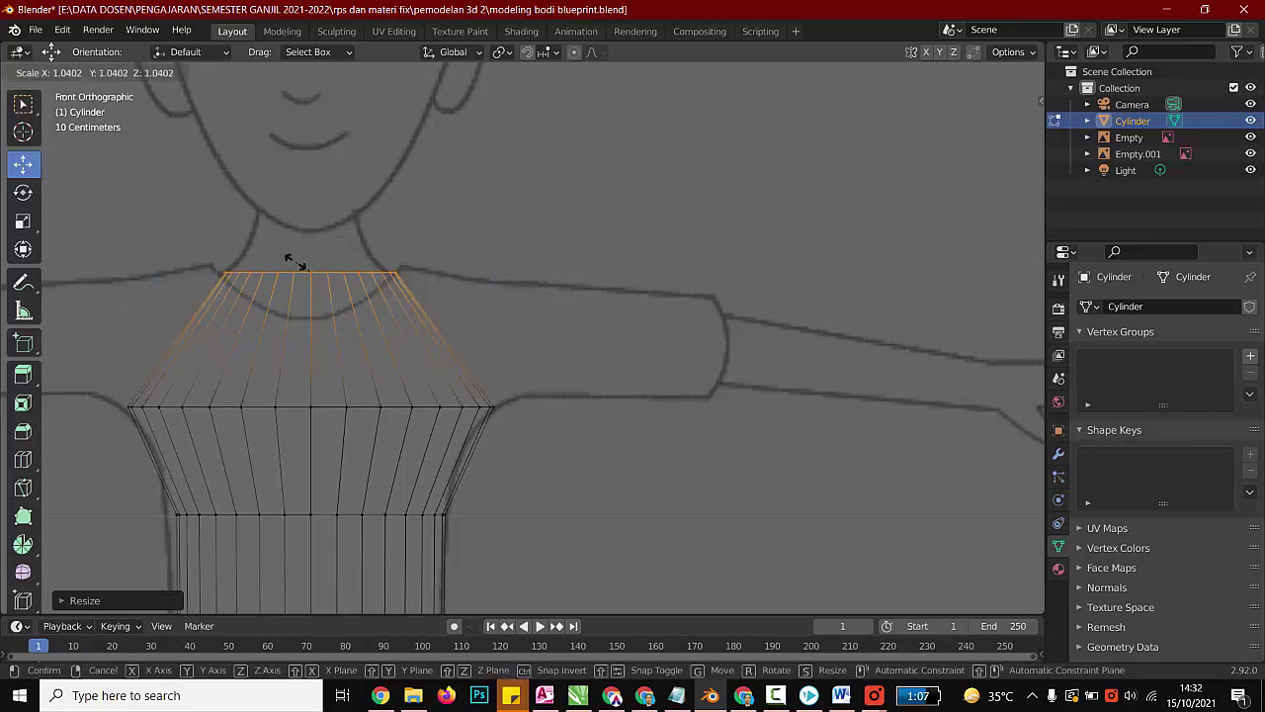
pyautogui.click(294, 259)
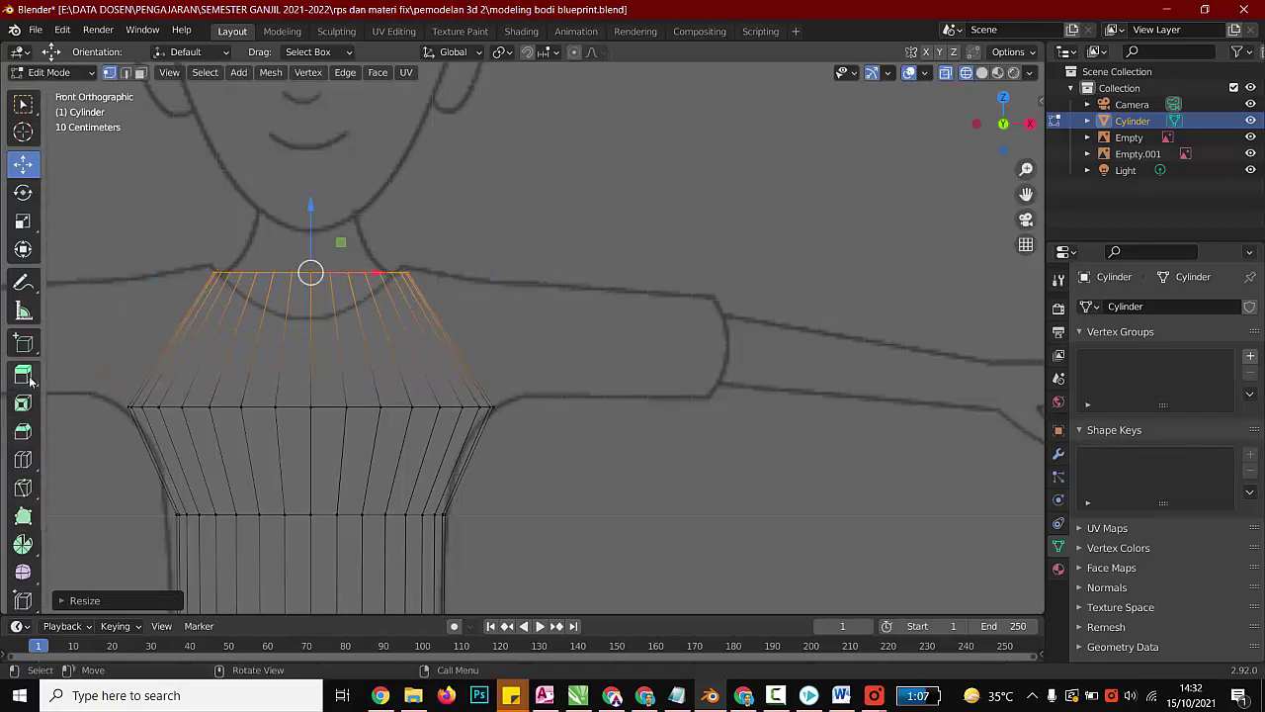
# Step: Extrude the collar loop upward, then shrink and lower the new loop to fit the base of the neck
pyautogui.press('e')
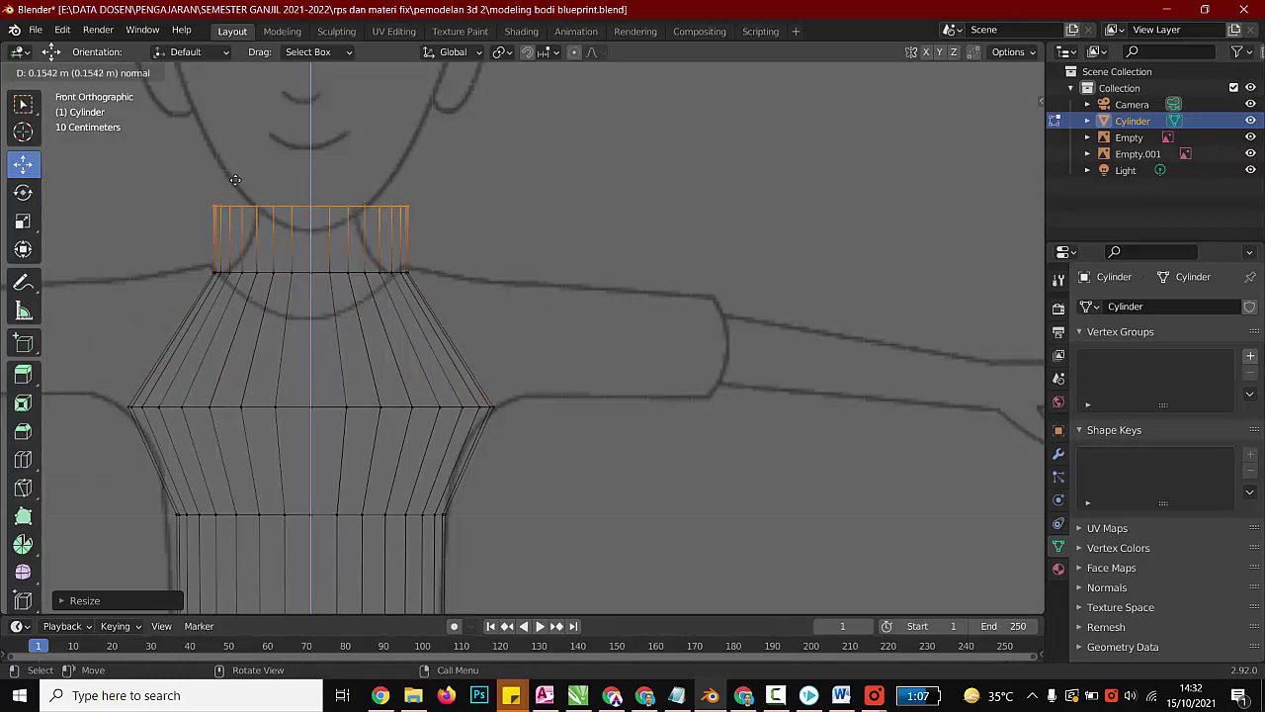
pyautogui.click(235, 176)
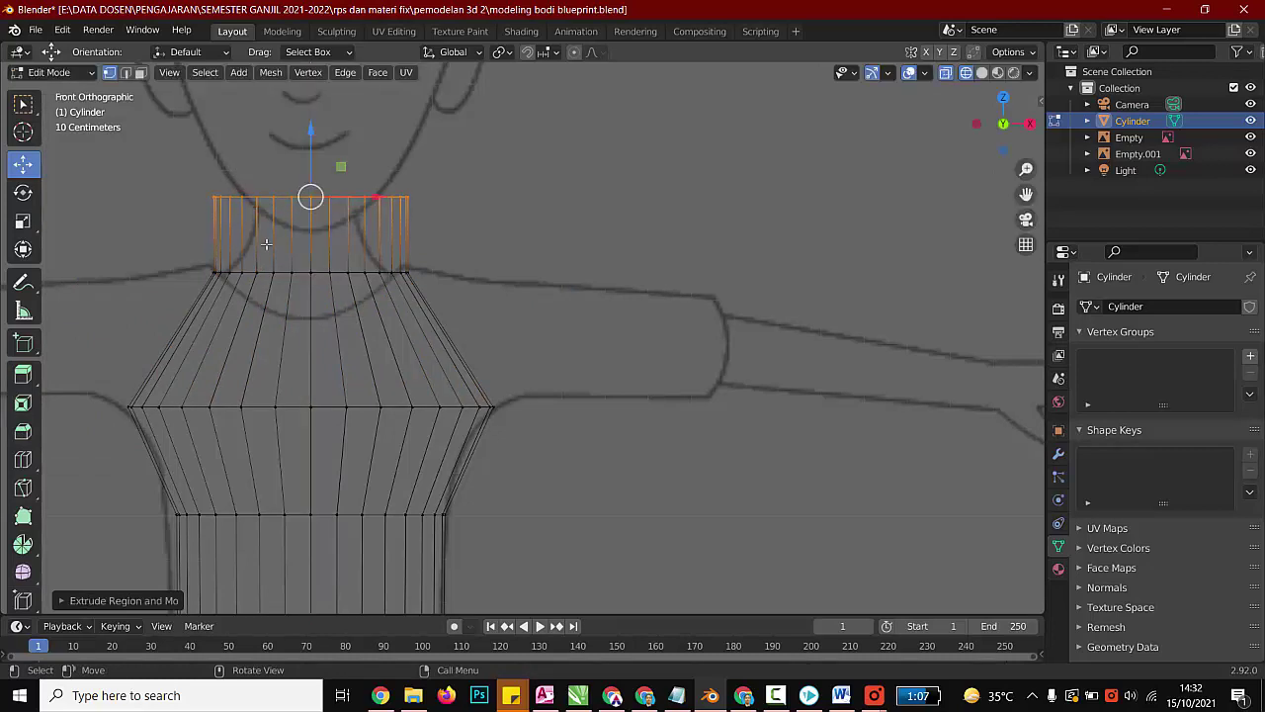
pyautogui.press('s')
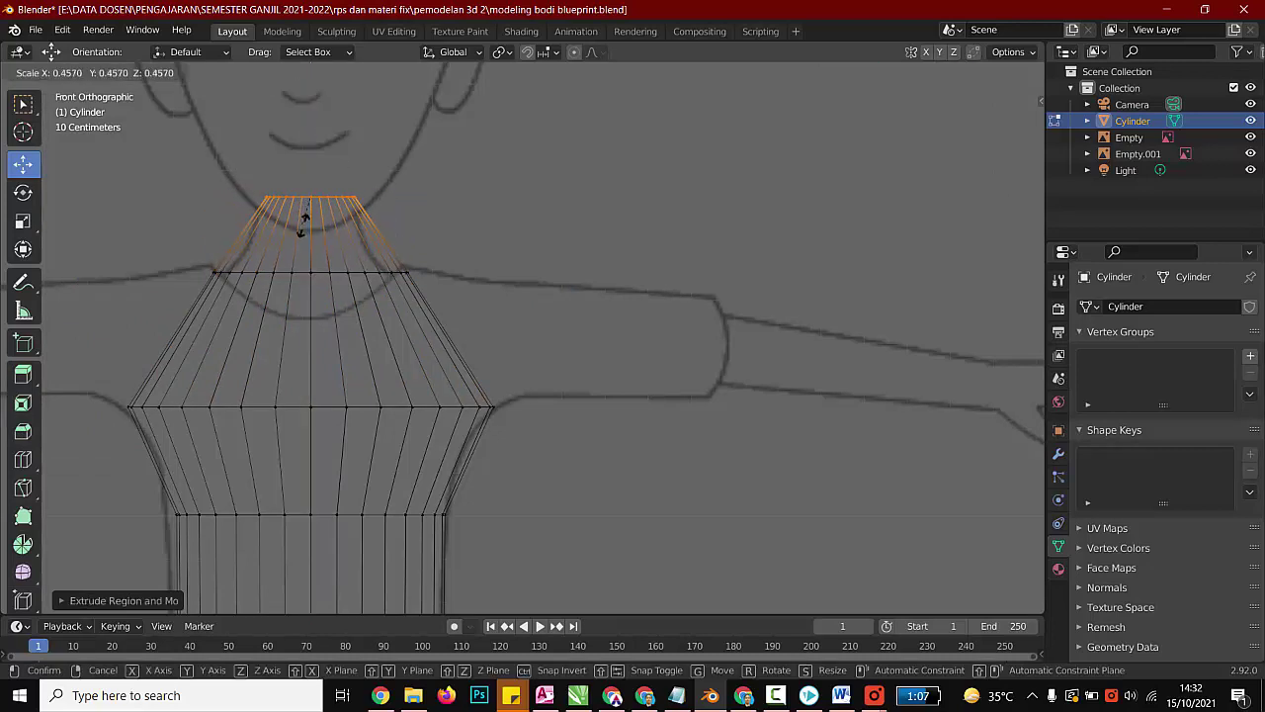
pyautogui.click(303, 221)
pyautogui.moveTo(311, 139); pyautogui.dragTo(306, 187)
pyautogui.press('s')
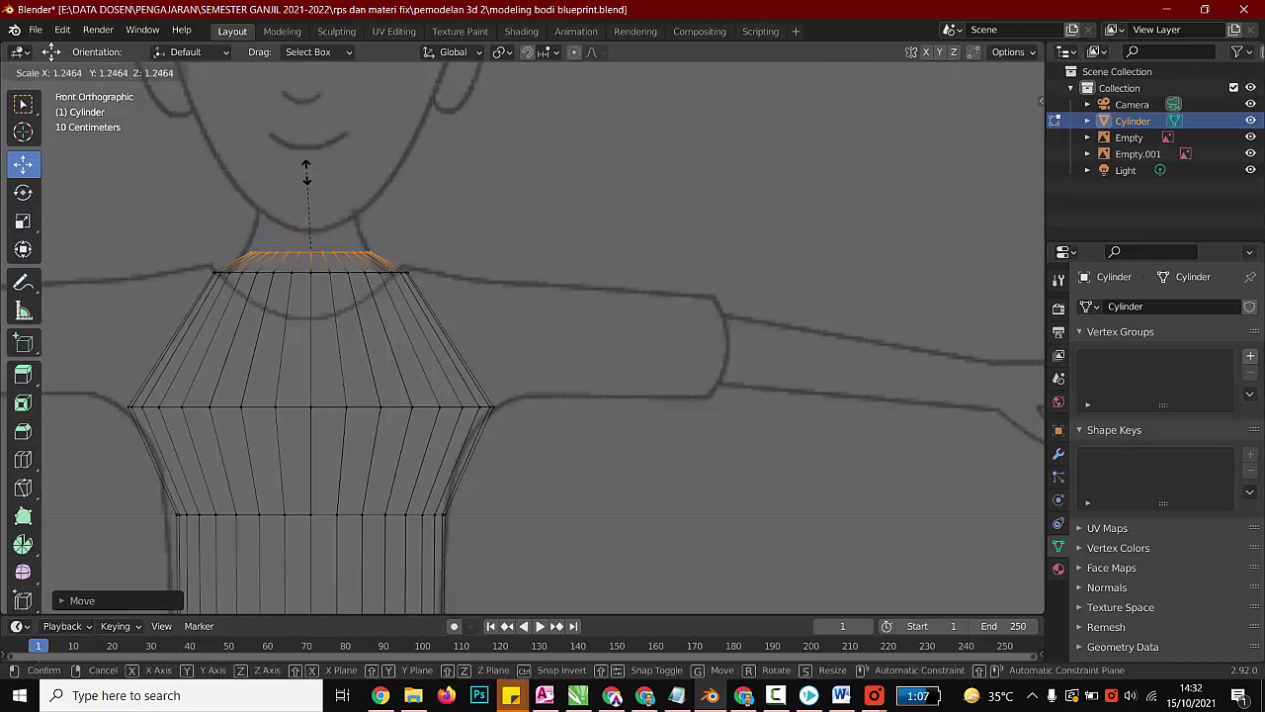
pyautogui.click(302, 171)
# Step: Extrude the neck-base loop up past the chin line and scale it in to taper the neck
pyautogui.press('e')
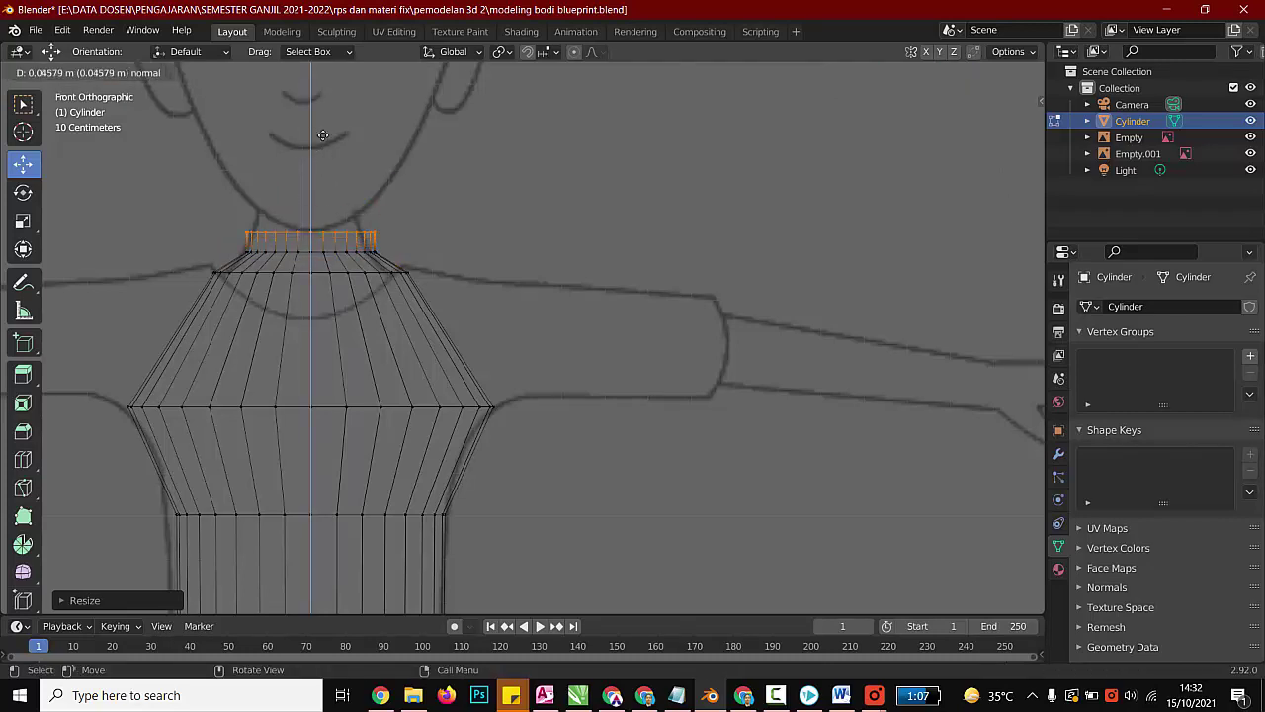
pyautogui.click(312, 104)
pyautogui.press('s')
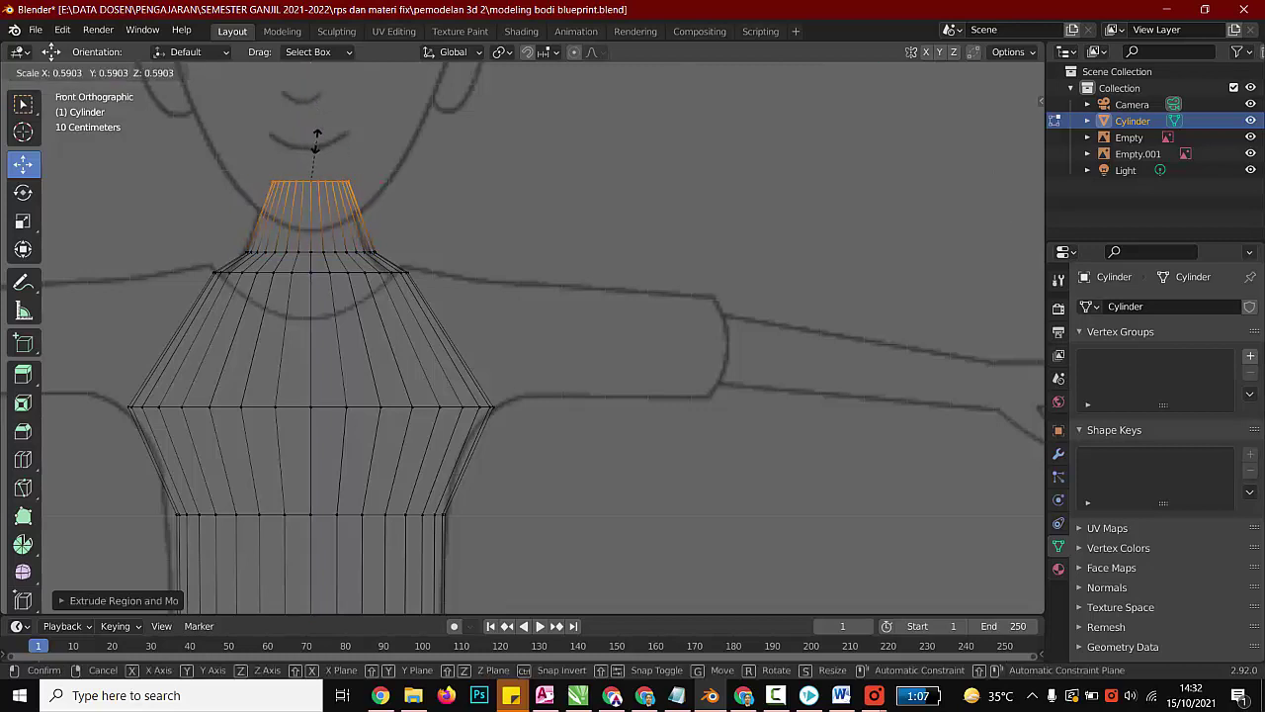
pyautogui.click(317, 140)
# Step: Select the collar-level edge loop below the neck and scale it down slightly
pyautogui.moveTo(422, 267); pyautogui.dragTo(151, 289)
pyautogui.press('s')
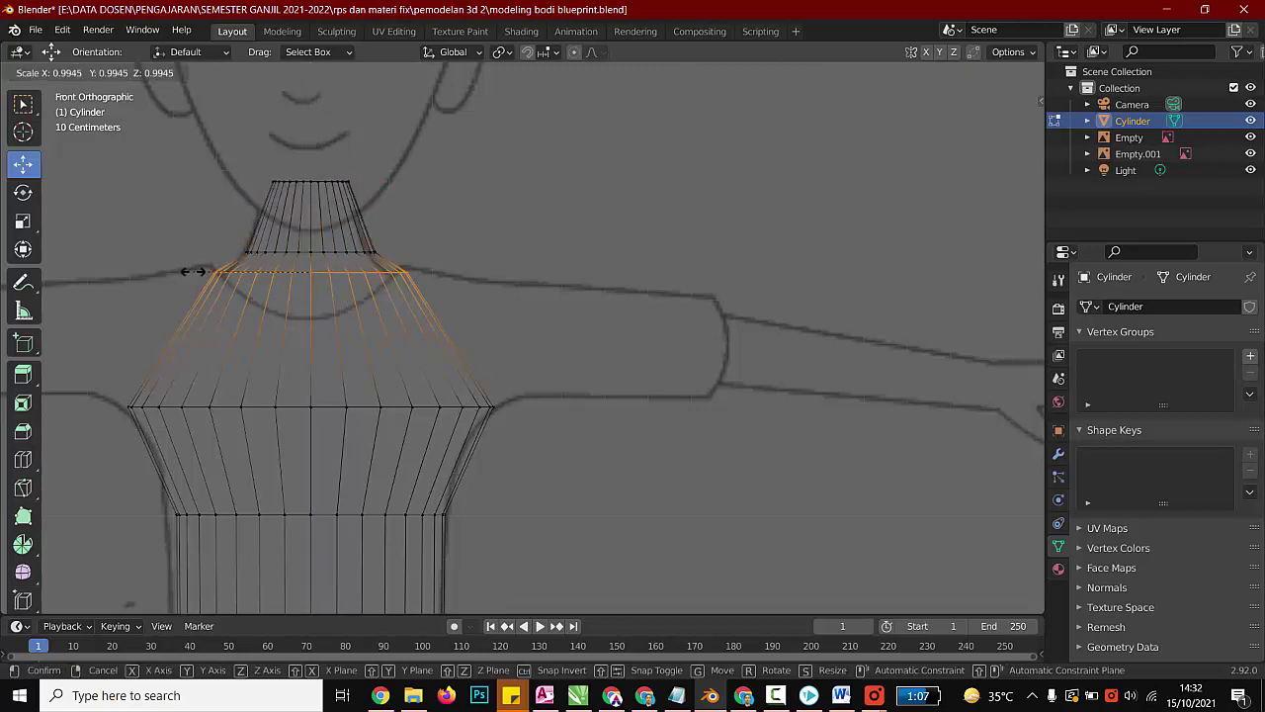
pyautogui.click(209, 286)
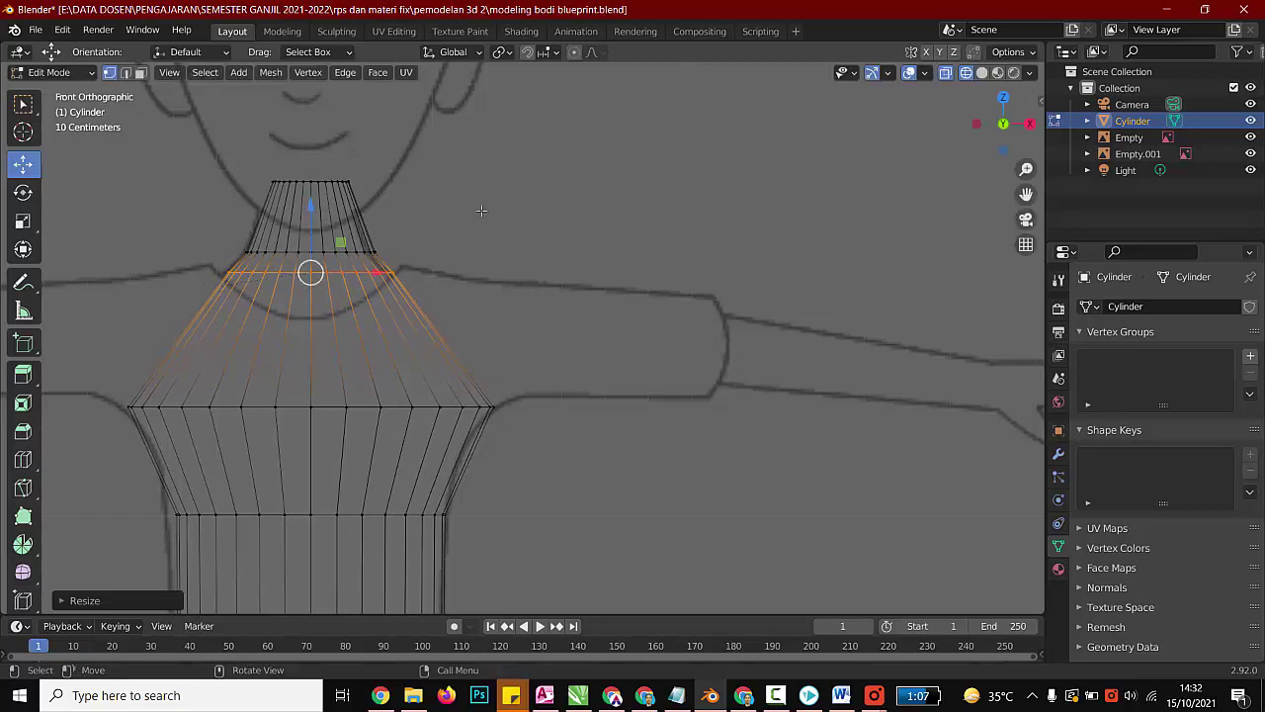
# Step: Select the wide armpit-level edge loop in the right orthographic view, against the side drawing
pyautogui.press('KP_3')
pyautogui.scroll(-4, 463, 254)
pyautogui.scroll(4, 180, 459)
pyautogui.scroll(-5, 520, 363)
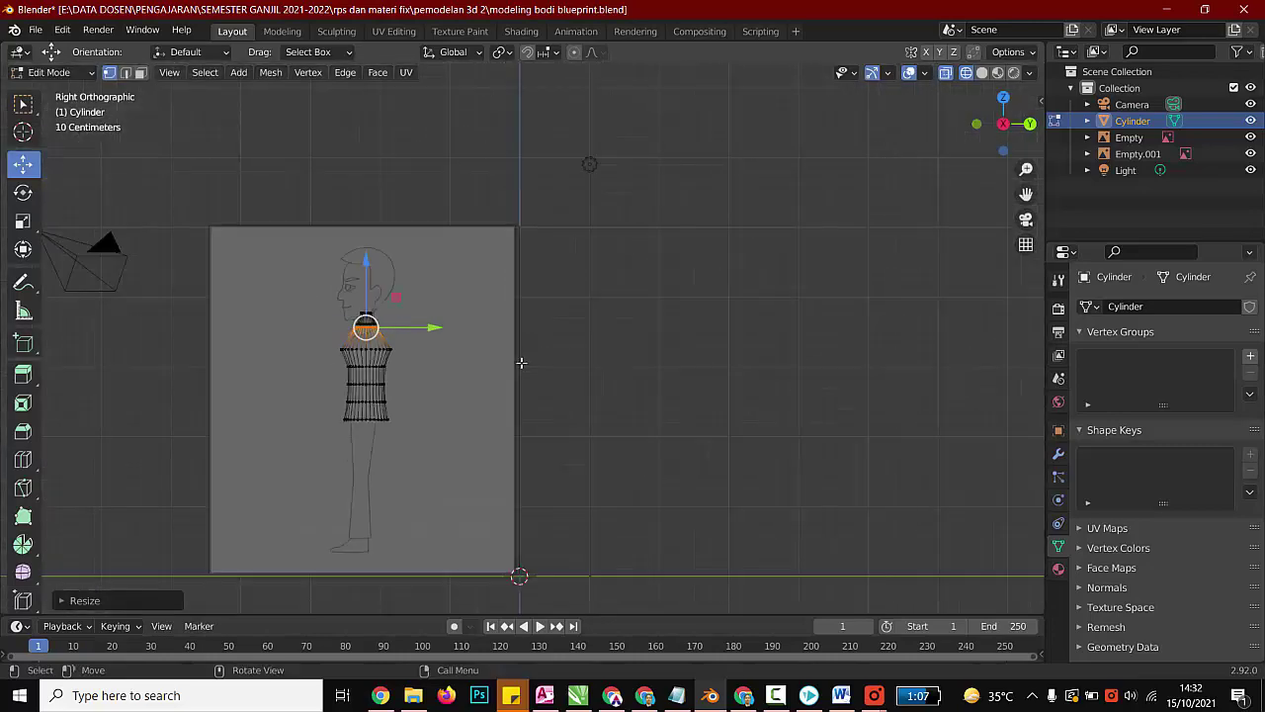
pyautogui.scroll(4, 243, 385)
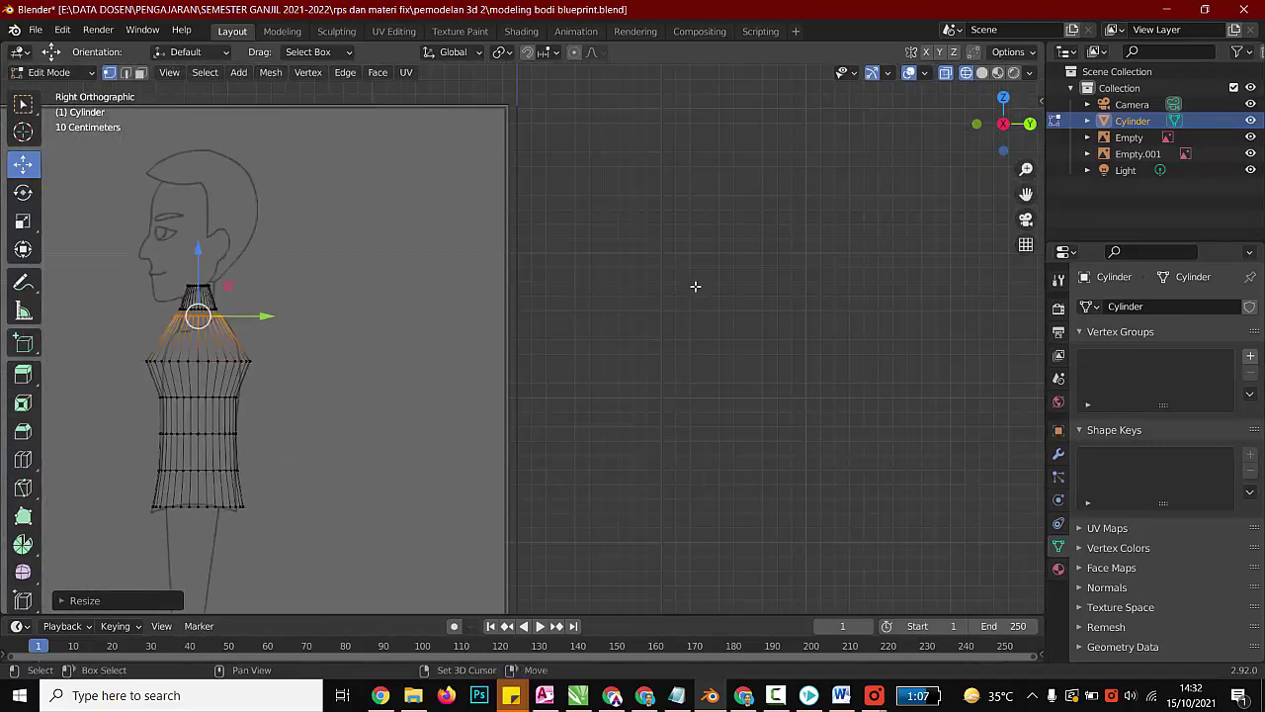
pyautogui.keyDown('shift'); pyautogui.moveTo(514, 353); pyautogui.dragTo(728, 279, button='middle'); pyautogui.keyUp('shift')
pyautogui.keyDown('shift'); pyautogui.moveTo(433, 347); pyautogui.dragTo(484, 370, button='middle'); pyautogui.keyUp('shift')
pyautogui.scroll(4, 445, 307)
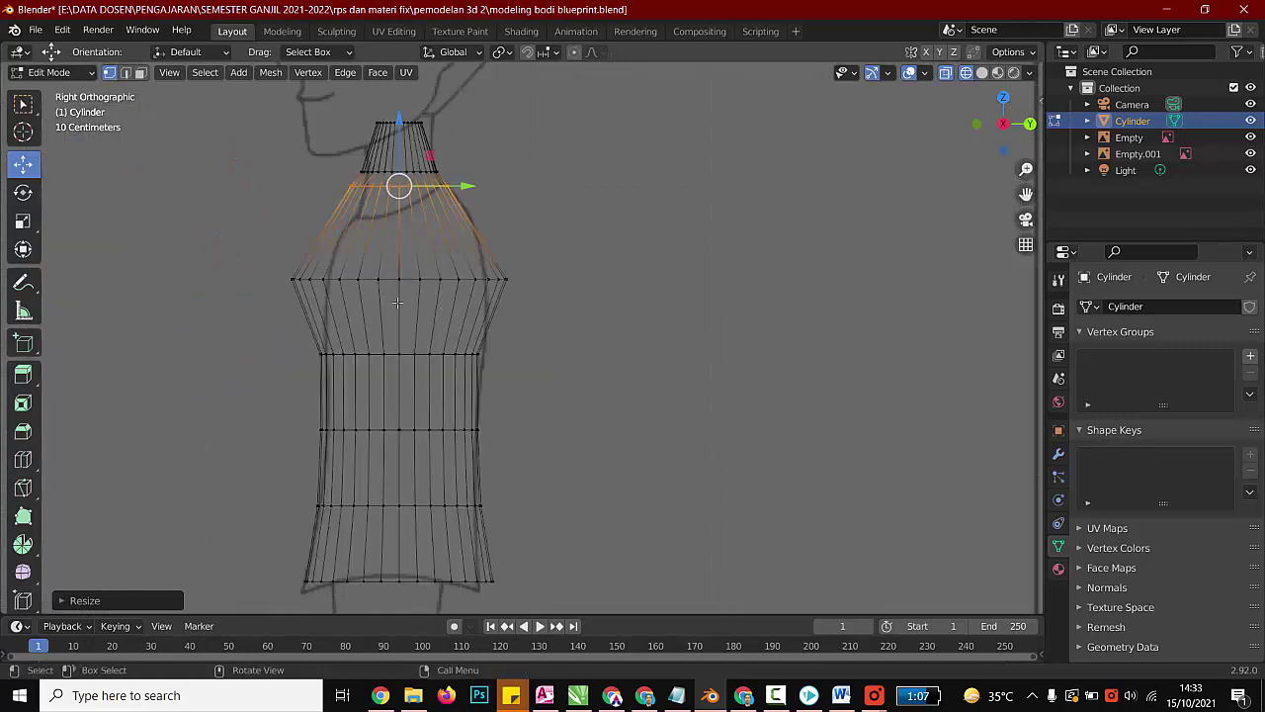
pyautogui.moveTo(257, 268); pyautogui.dragTo(603, 296)
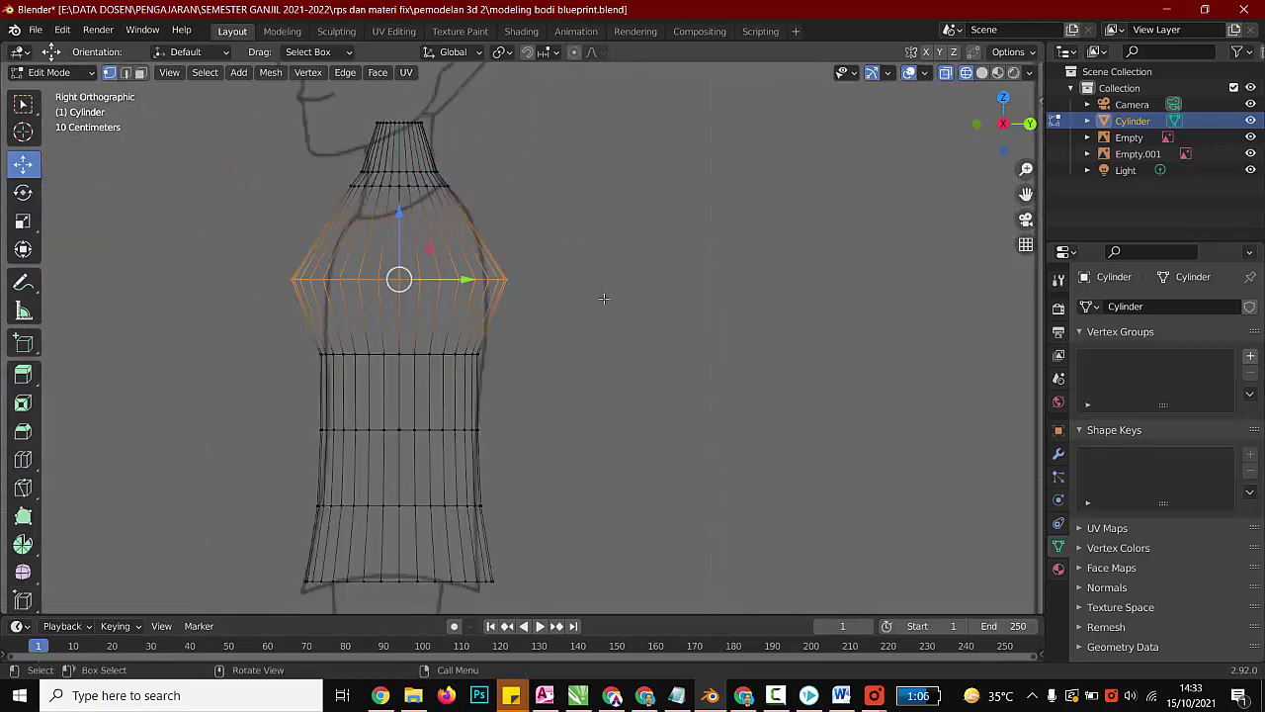
pyautogui.press('s')
pyautogui.click(573, 295)
pyautogui.hotkey('ctrl', 'z')
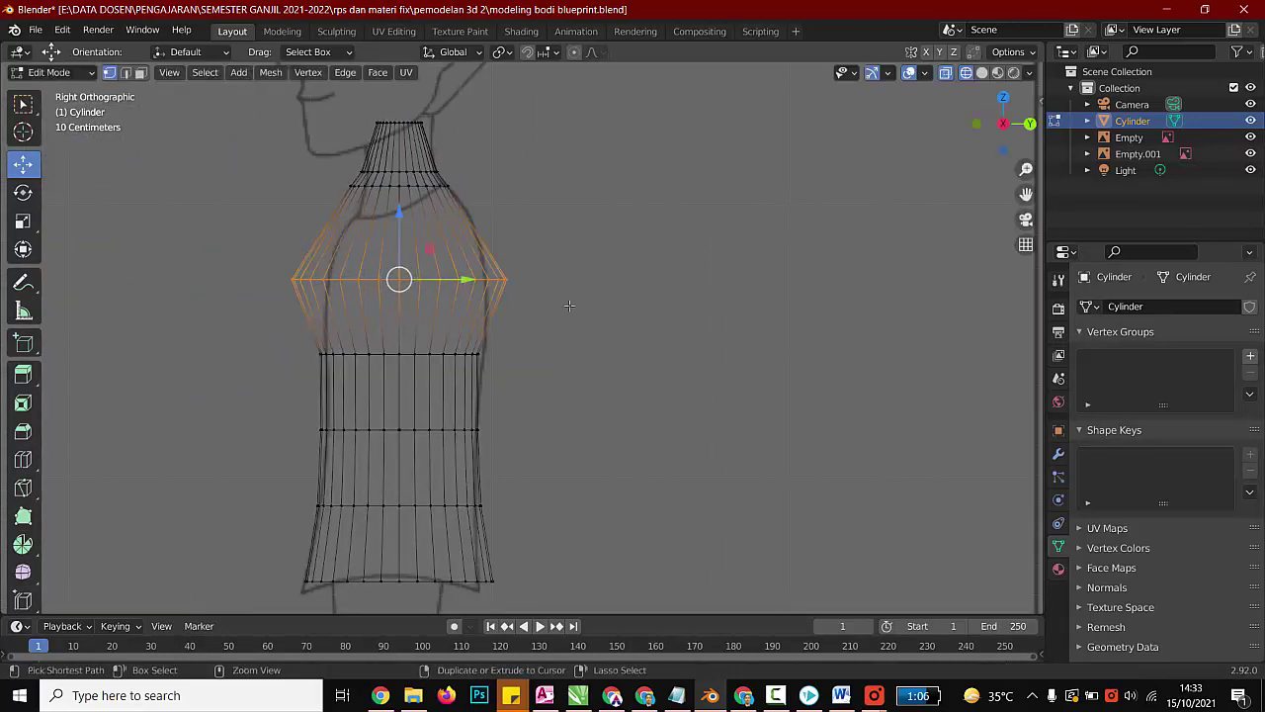
# Step: Scale the armpit loop, then the collar loop, along Y only to reduce their depth toward the side drawing's outline
pyautogui.click(27, 223)
pyautogui.moveTo(467, 281)
pyautogui.mouseDown()
pyautogui.moveTo(441, 281)
pyautogui.moveTo(445, 291)
pyautogui.mouseUp()
pyautogui.moveTo(467, 176)
pyautogui.mouseDown()
pyautogui.moveTo(279, 192)
pyautogui.moveTo(454, 189)
pyautogui.mouseUp()
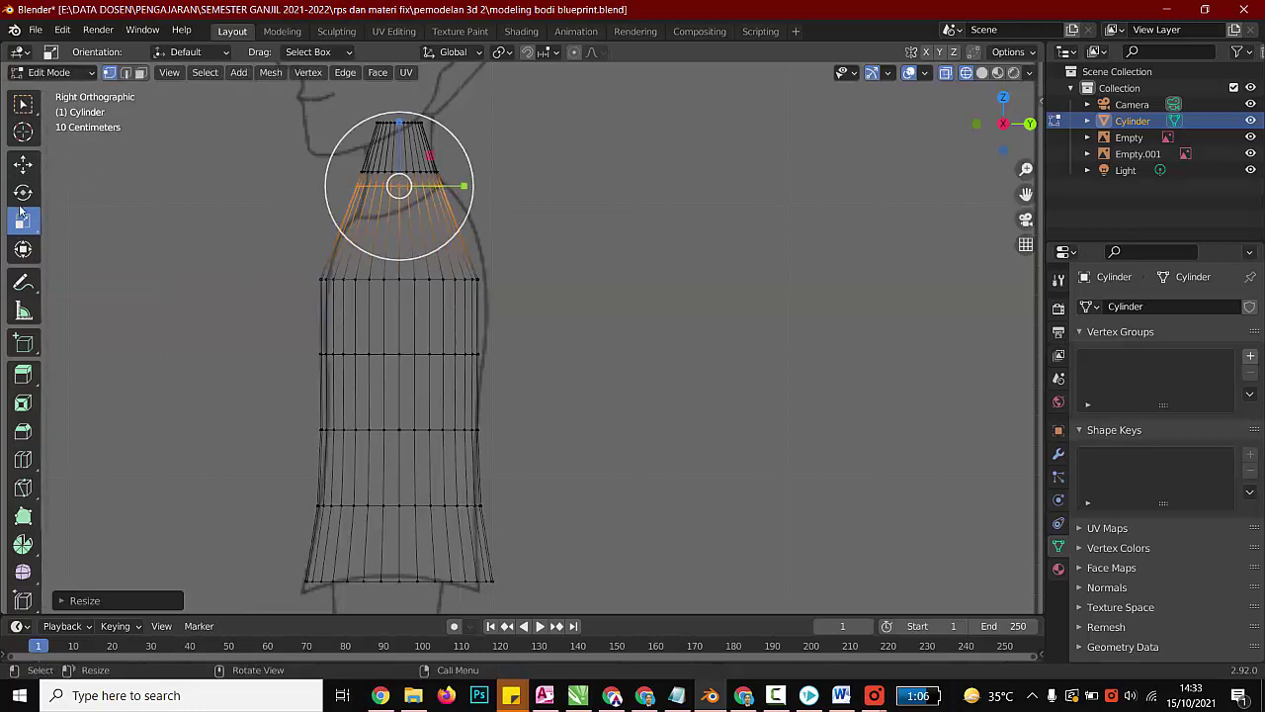
# Step: Fit the collar loop to the side drawing's slanted neckline by lowering, rotating and slightly enlarging it
pyautogui.moveTo(400, 144); pyautogui.dragTo(396, 160)
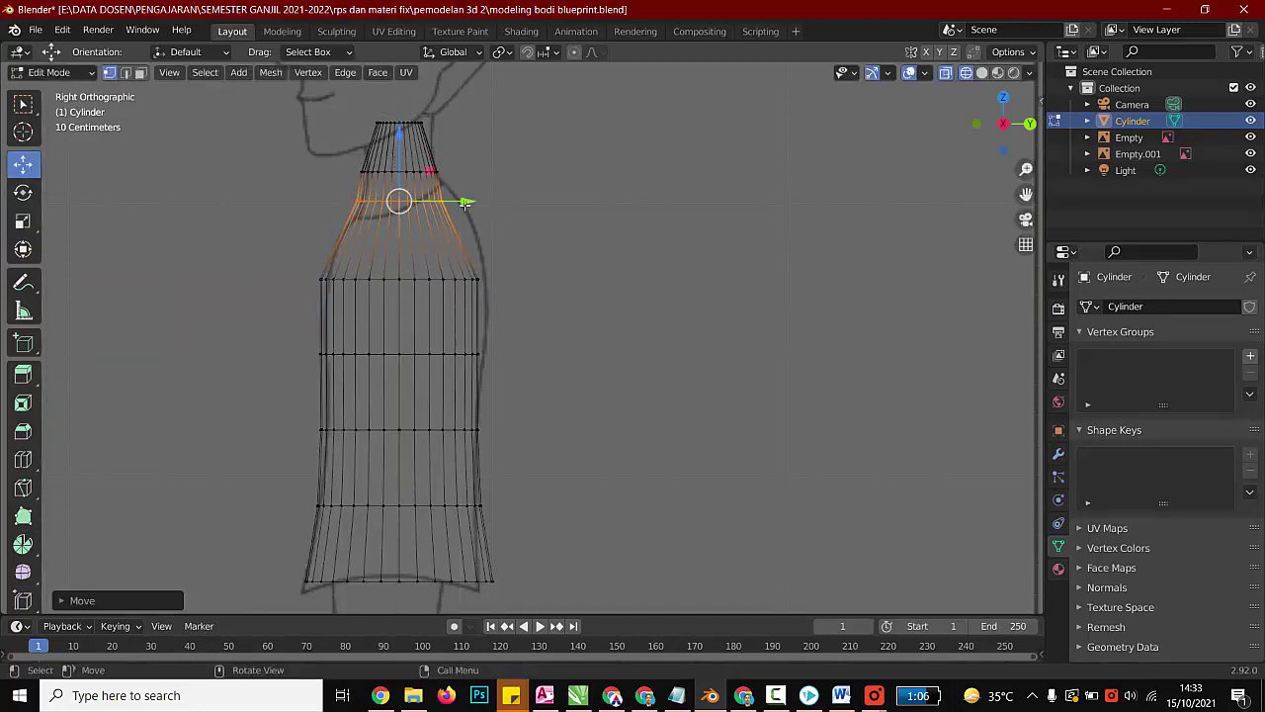
pyautogui.moveTo(467, 204); pyautogui.dragTo(471, 202)
pyautogui.press('r')
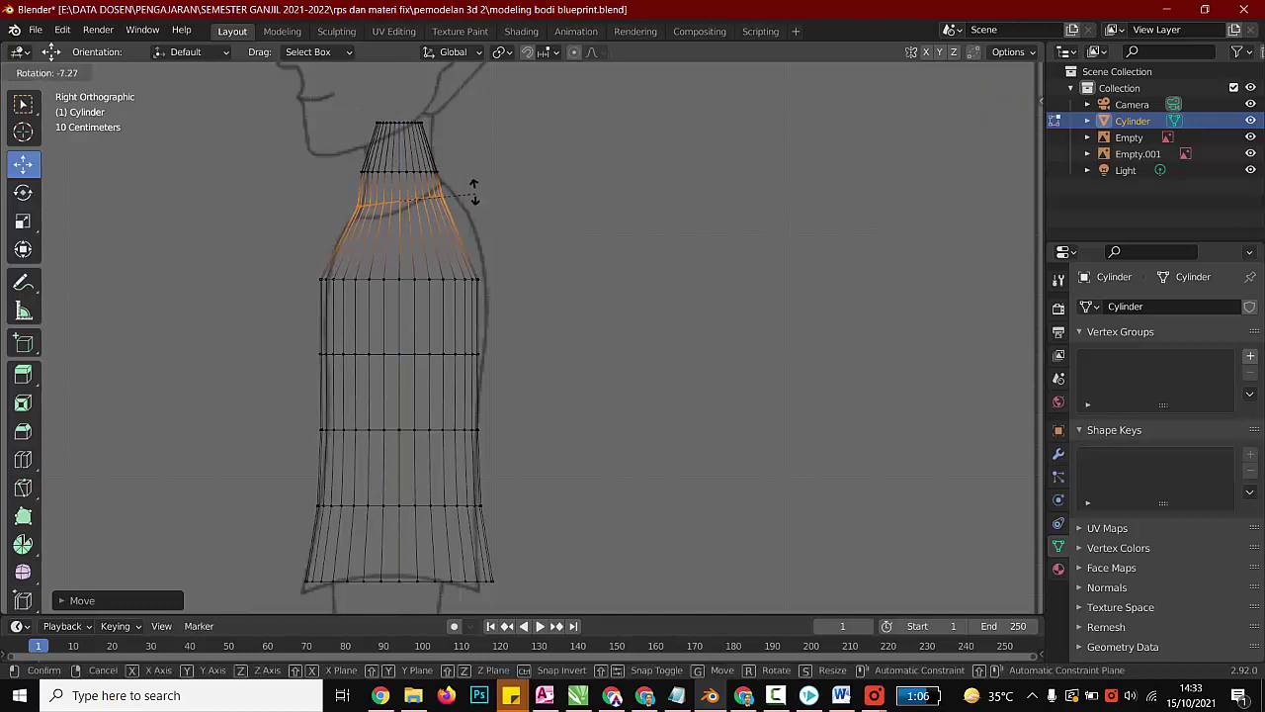
pyautogui.click(474, 180)
pyautogui.press('s')
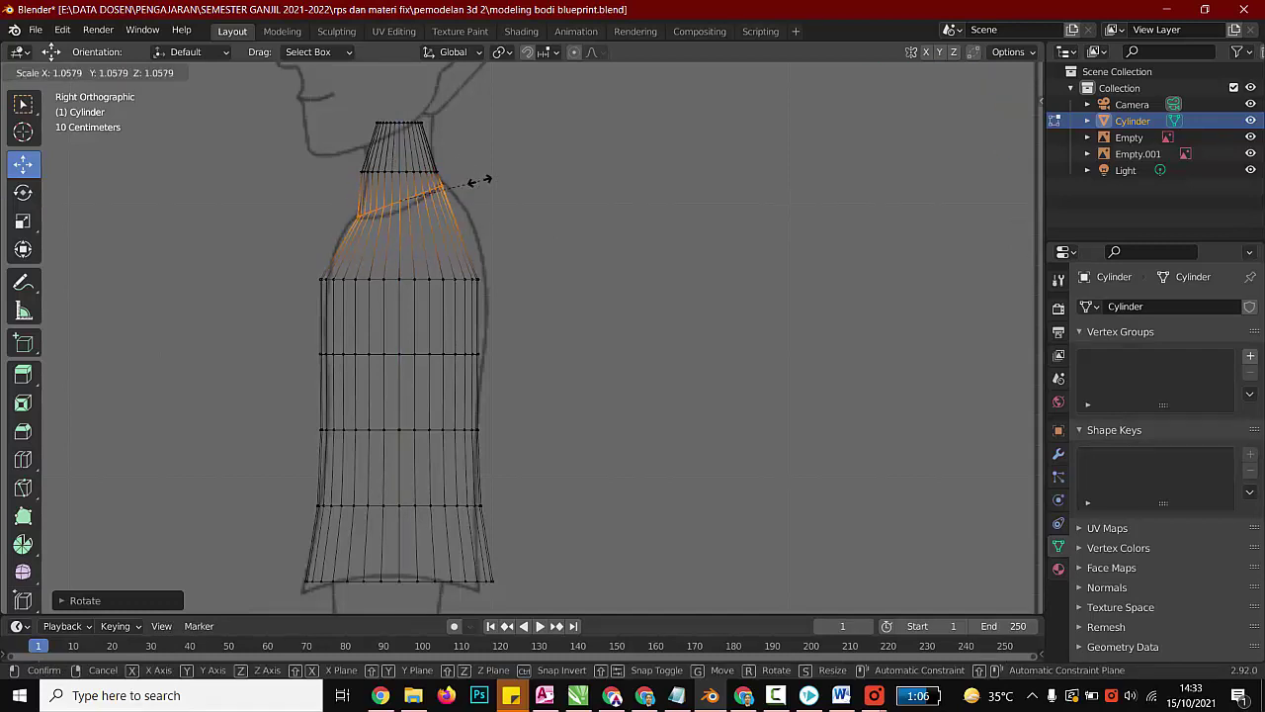
pyautogui.click(480, 188)
pyautogui.click(508, 228)
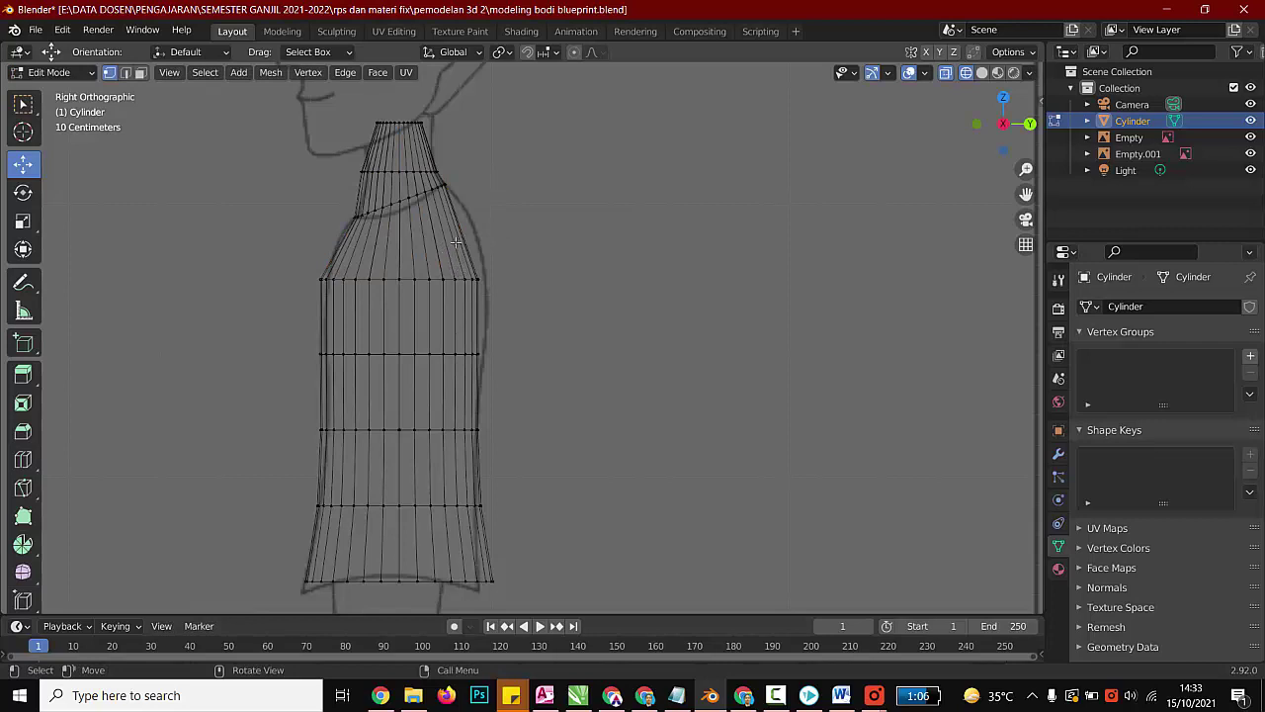
# Step: Add a loop cut between the collar and armpit loops, then enlarge and raise it to fit the side drawing's shoulder outline
pyautogui.click(18, 468)
pyautogui.click(435, 241)
pyautogui.press('s')
pyautogui.click(531, 227)
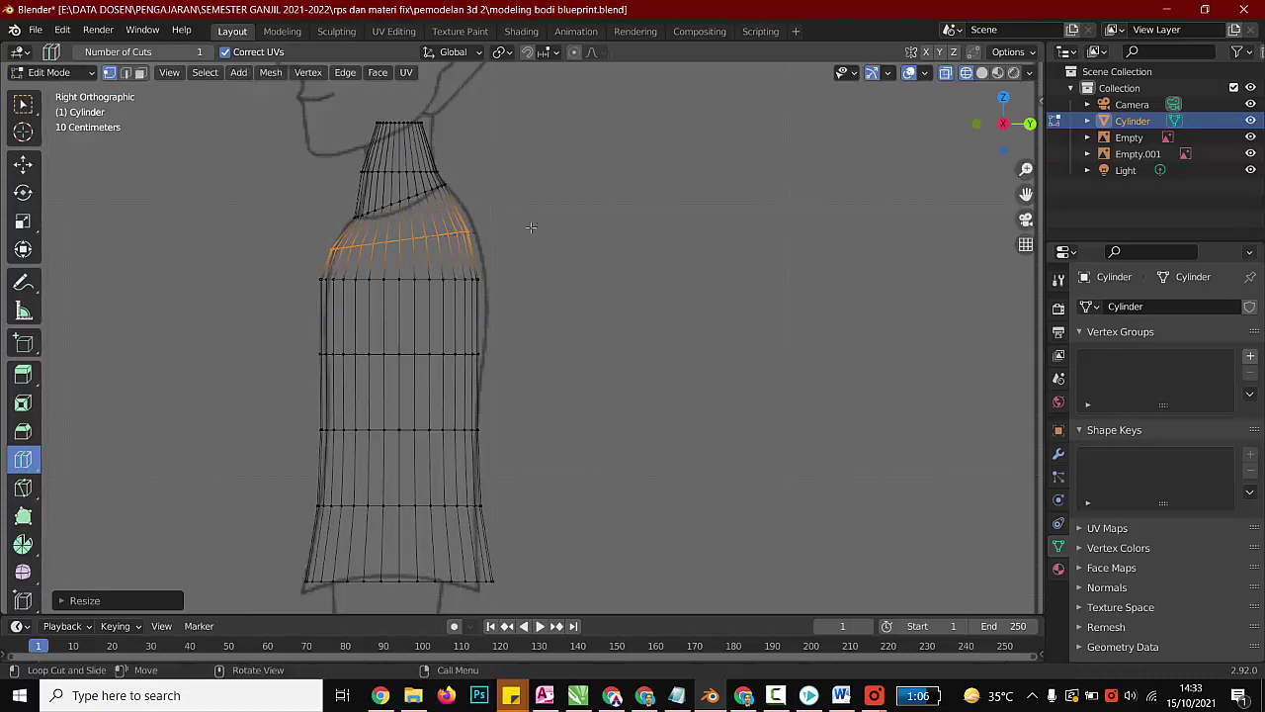
pyautogui.press('g')
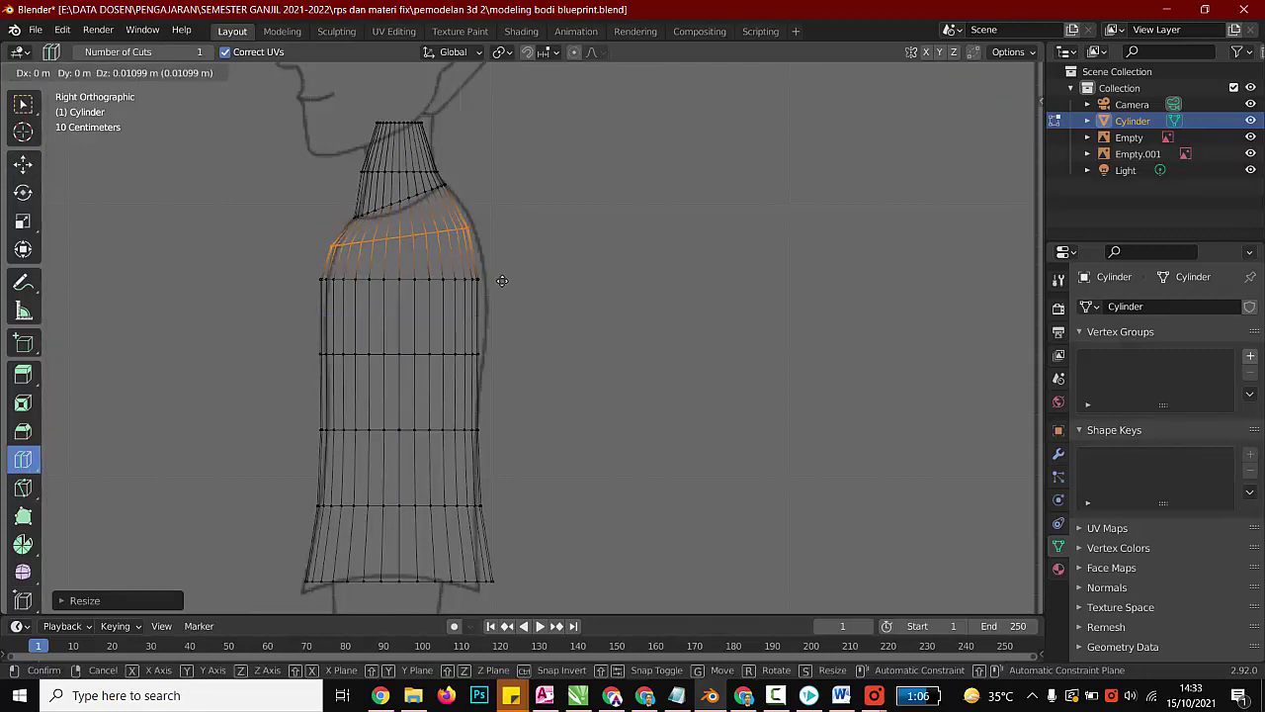
pyautogui.click(518, 279)
pyautogui.moveTo(201, 259); pyautogui.dragTo(626, 296)
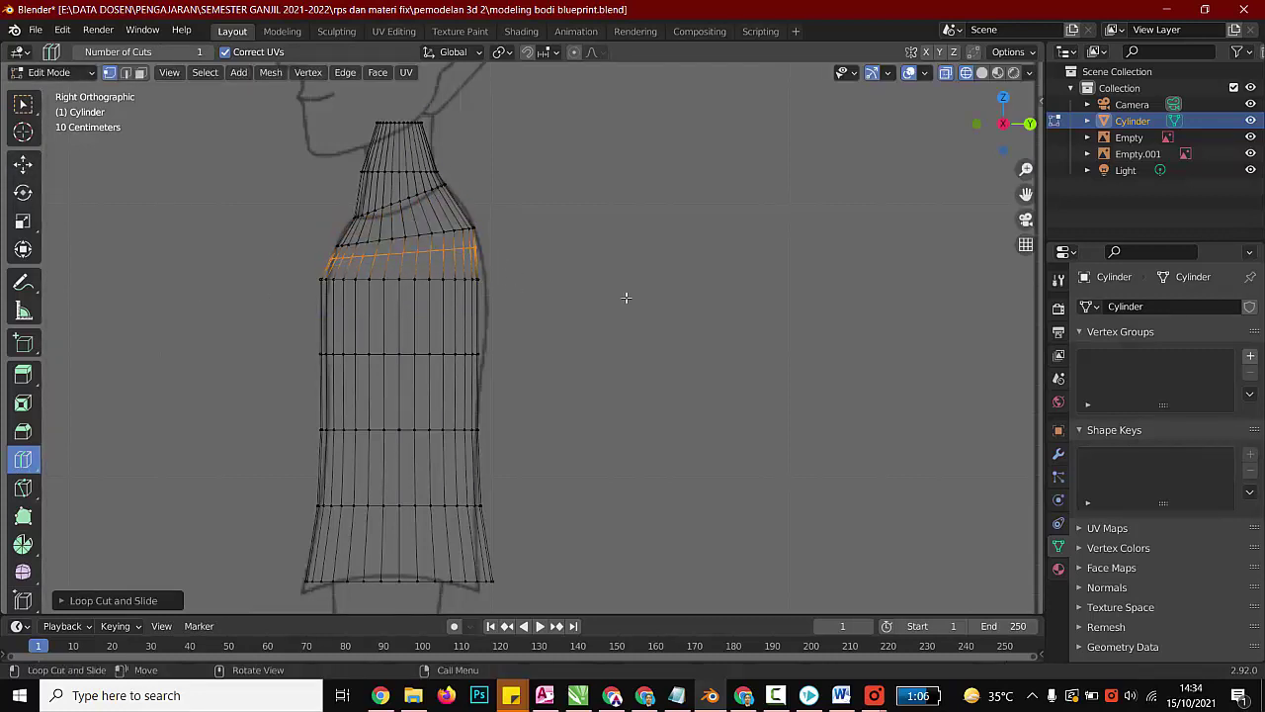
pyautogui.hotkey('ctrl', 'z')
# Step: Select the armpit-level loop, lower it slightly and shift it along Y toward the side drawing's back outline
pyautogui.click(22, 164)
pyautogui.moveTo(538, 271); pyautogui.dragTo(220, 326)
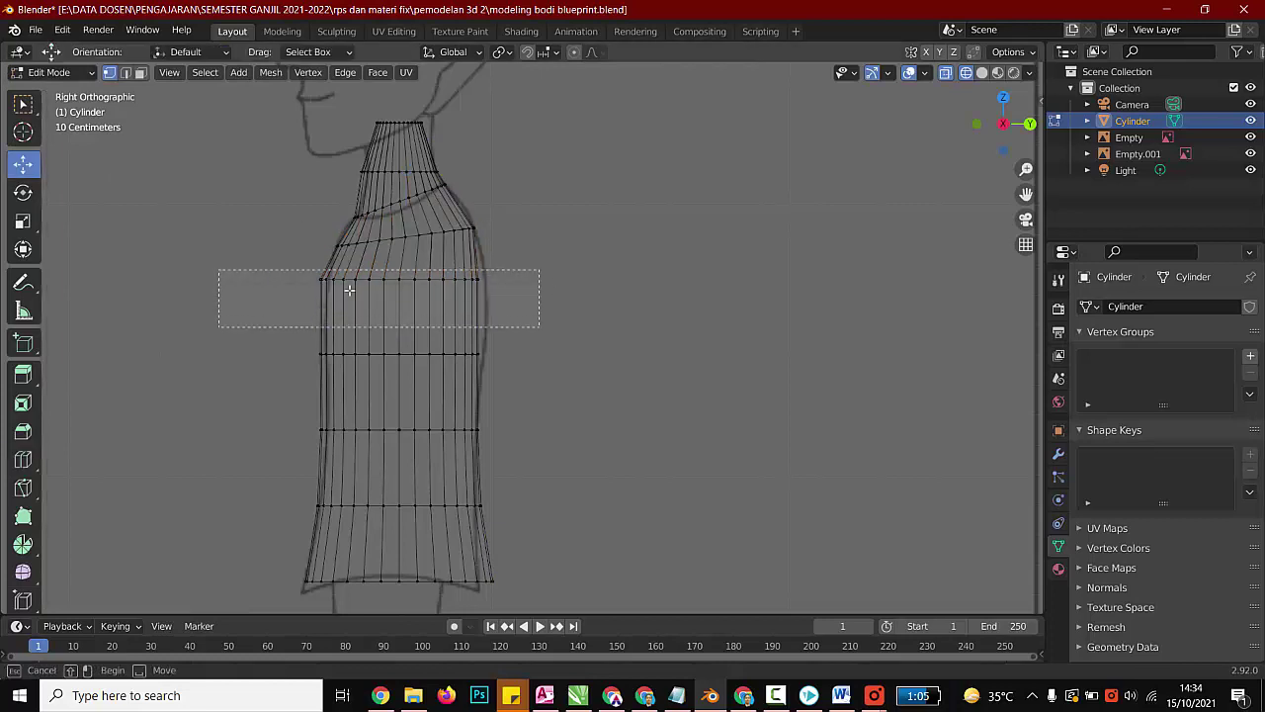
pyautogui.moveTo(398, 240); pyautogui.dragTo(400, 251)
pyautogui.moveTo(462, 293); pyautogui.dragTo(469, 294)
# Step: Enlarge the chest loop just below the armpit loop slightly and shift it along Y to meet the drawing's back outline
pyautogui.moveTo(538, 338); pyautogui.dragTo(272, 377)
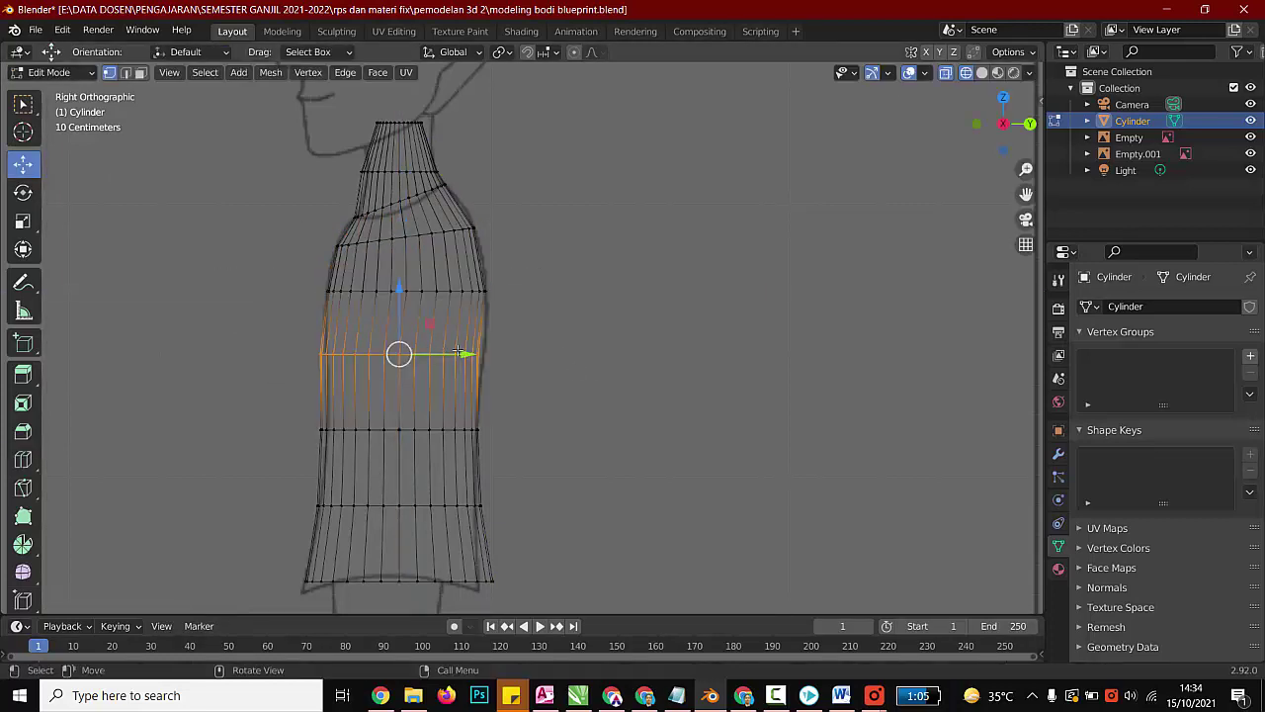
pyautogui.moveTo(460, 362); pyautogui.dragTo(461, 362)
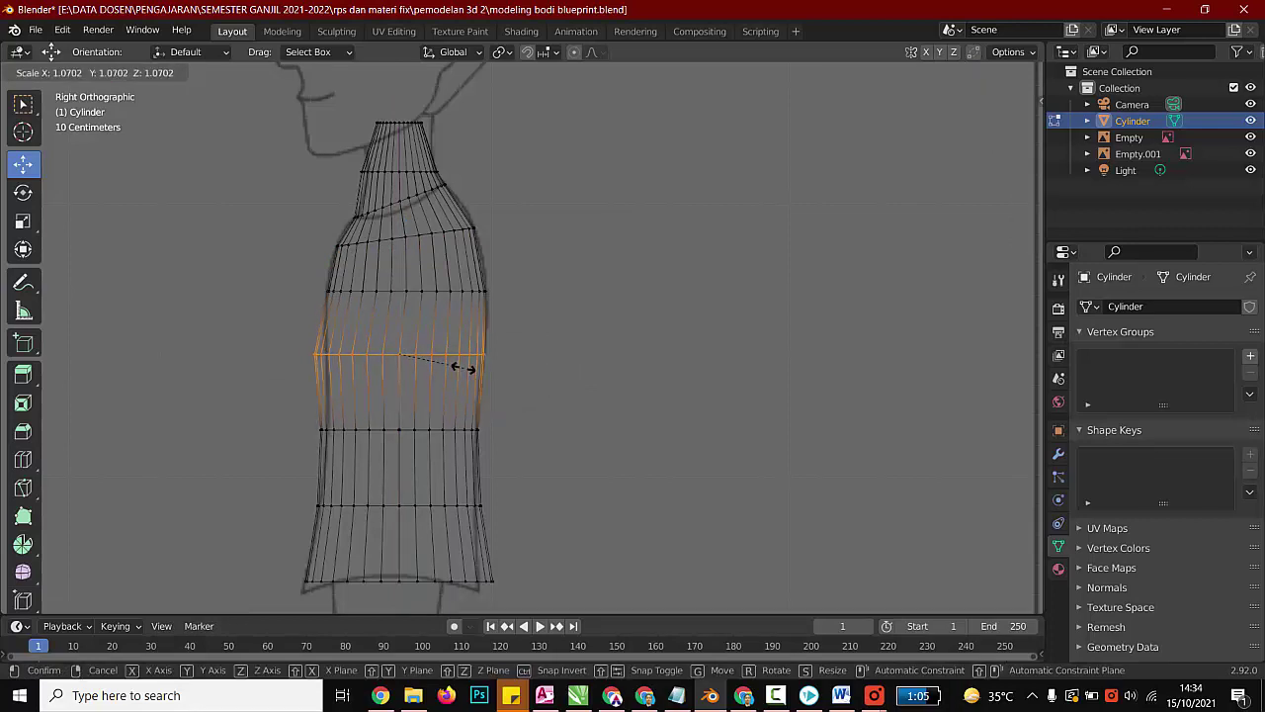
pyautogui.click(459, 375)
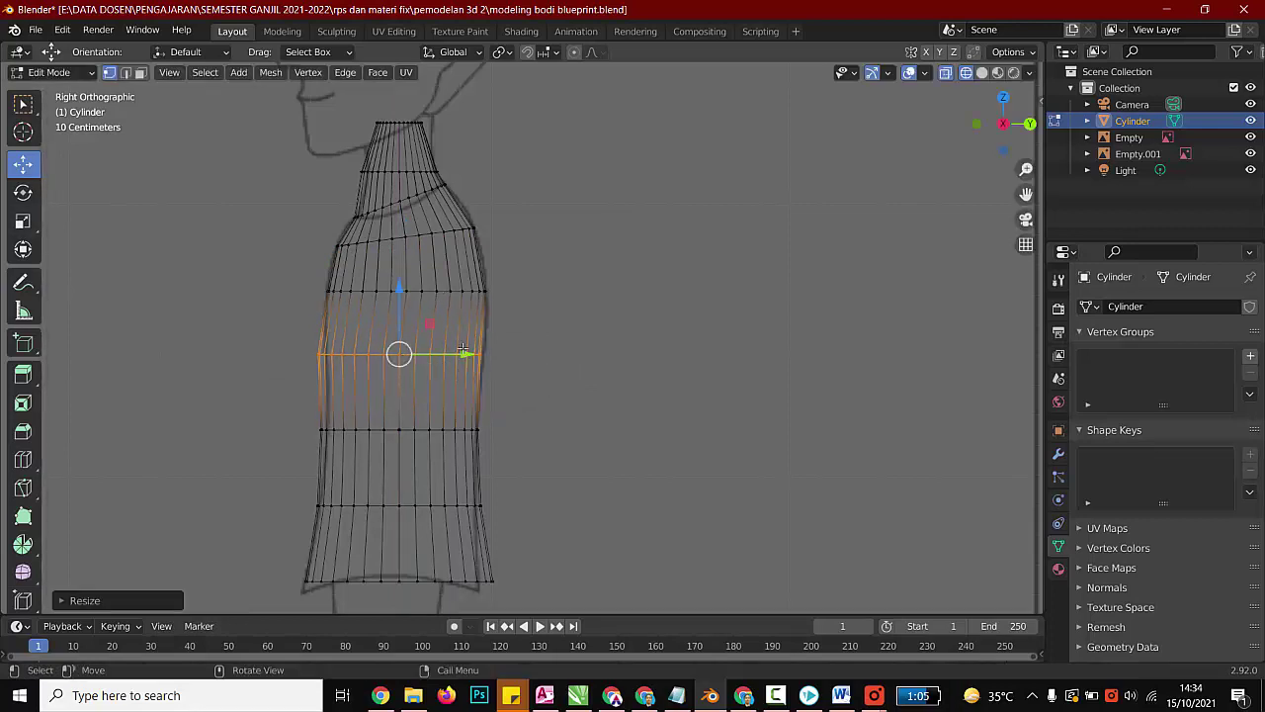
pyautogui.moveTo(467, 356); pyautogui.dragTo(472, 359)
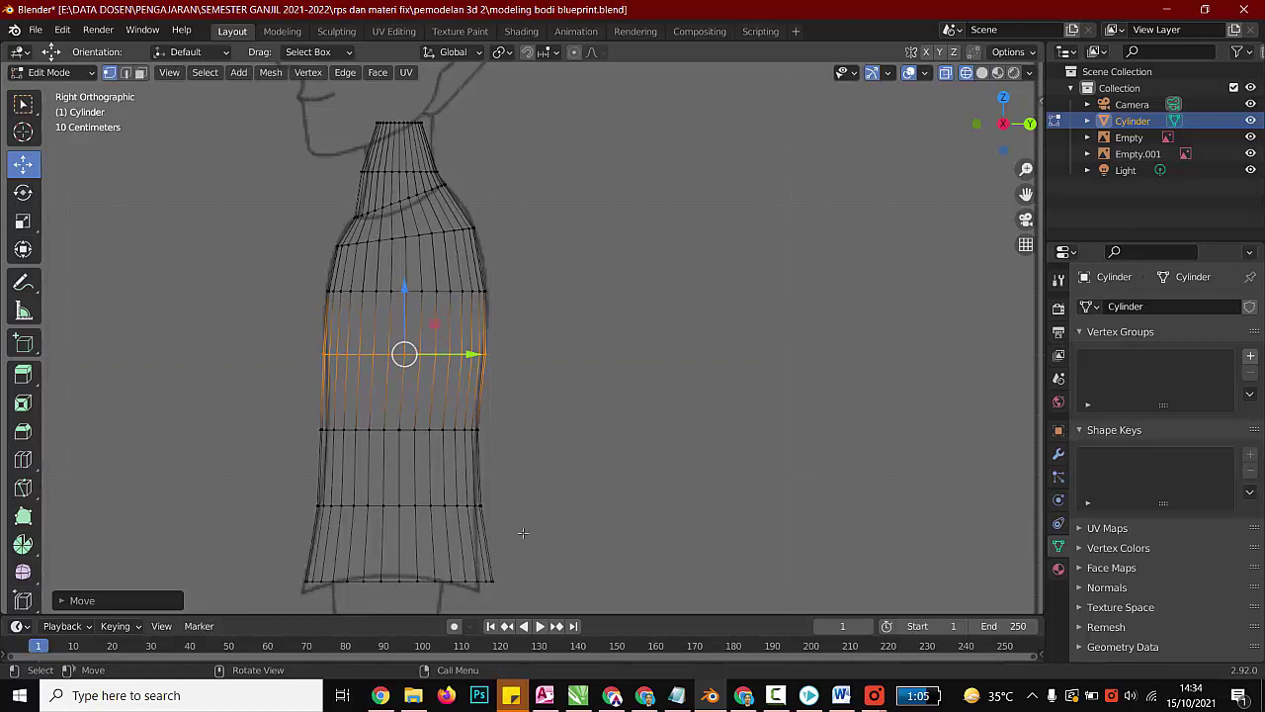
pyautogui.click(521, 377)
pyautogui.scroll(-2, 506, 229)
pyautogui.scroll(2, 368, 129)
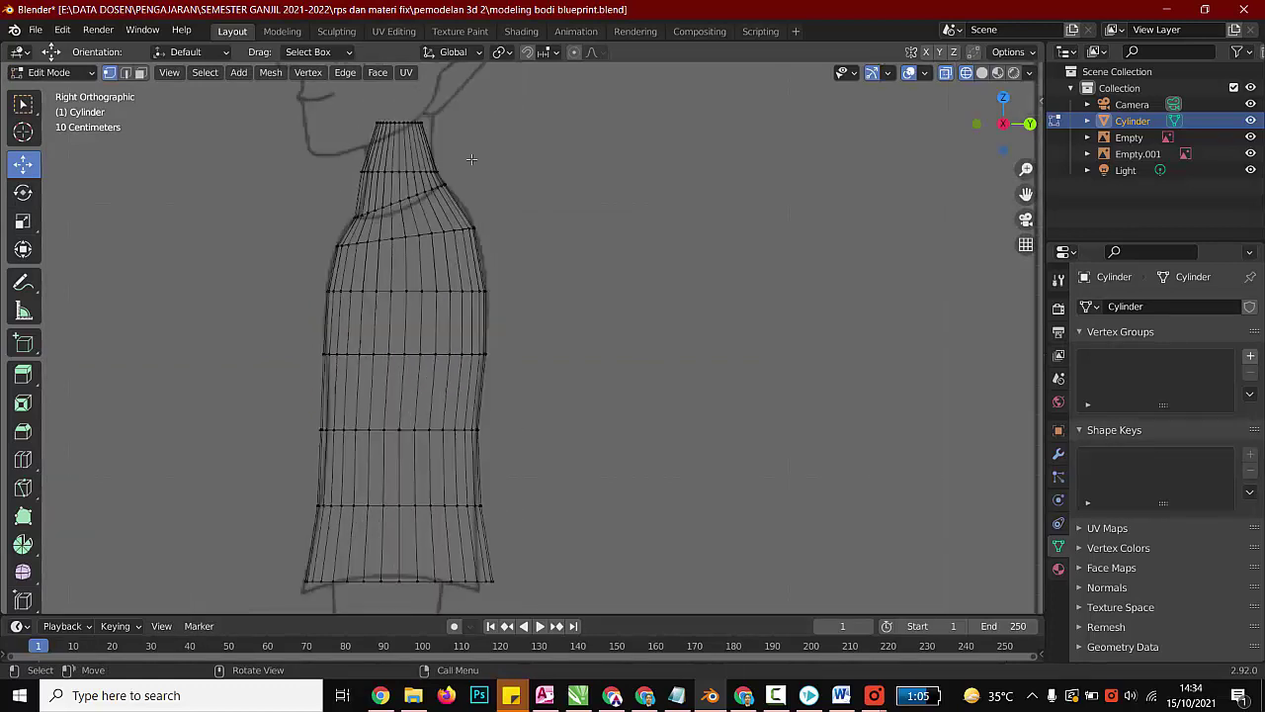
# Step: Select the neck's topmost loop and scale it up to about 1.45 to match the neck width in the side drawing
pyautogui.moveTo(473, 98); pyautogui.dragTo(339, 134)
pyautogui.press('s')
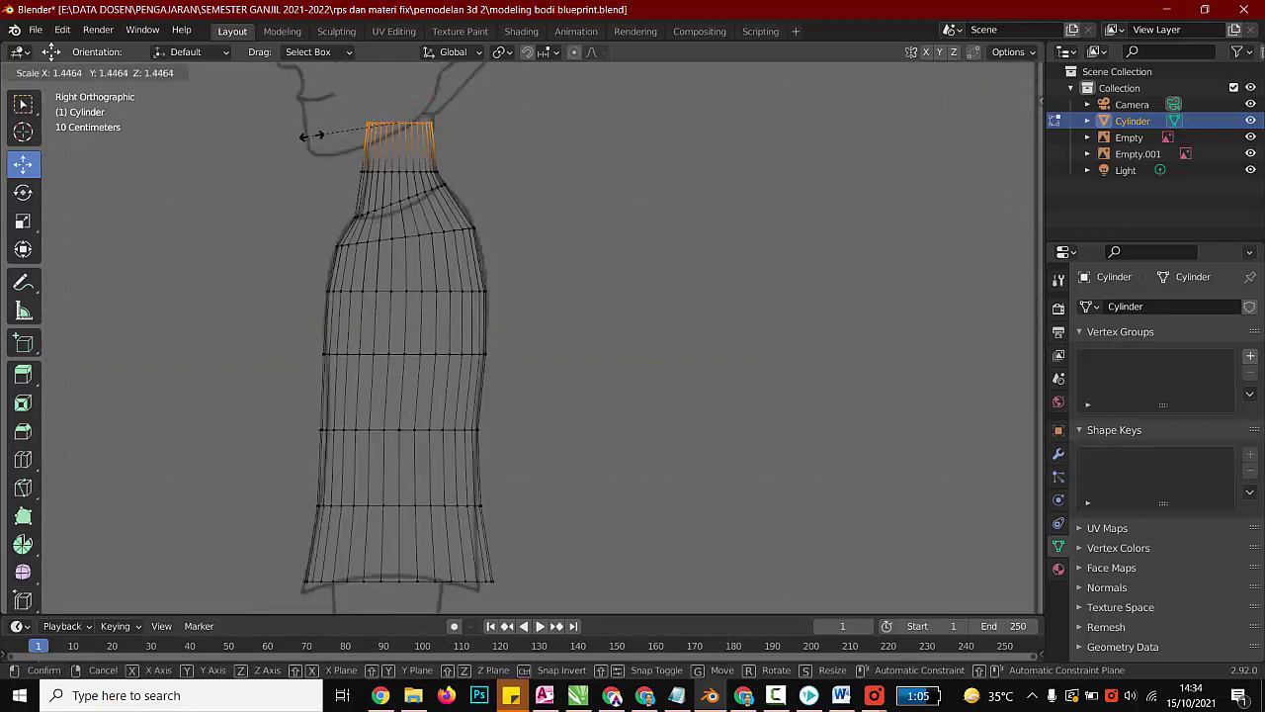
pyautogui.click(310, 136)
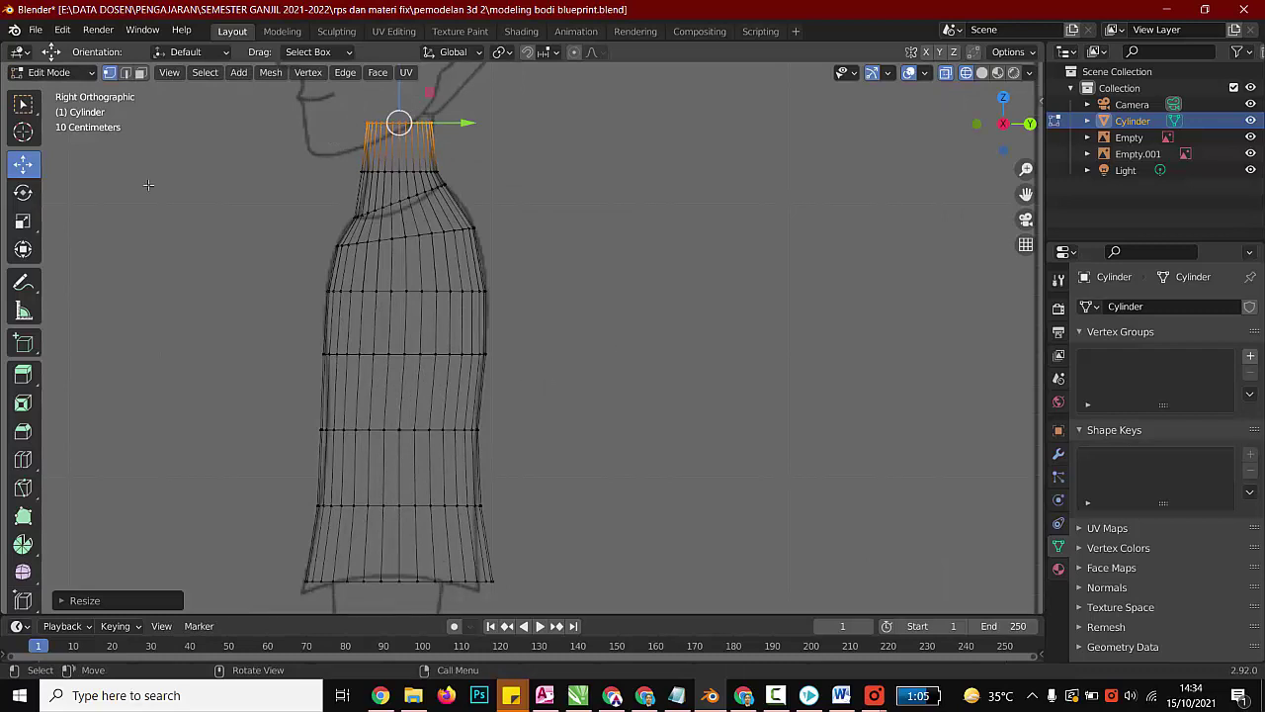
# Step: Rotate the neck's top loop by about -28 degrees and lower it slightly to follow the jawline in the side drawing
pyautogui.scroll(-3, 271, 208)
pyautogui.moveTo(1026, 195); pyautogui.dragTo(1024, 342)
pyautogui.scroll(1, 270, 511)
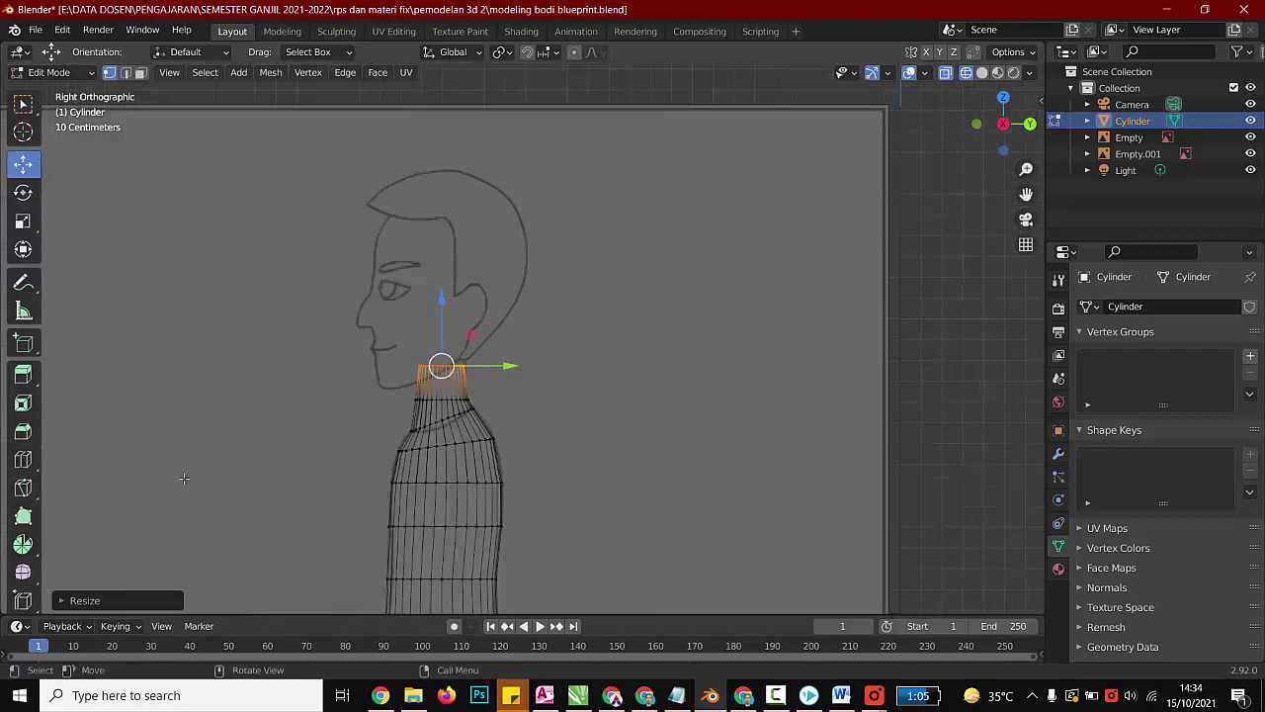
pyautogui.scroll(3, 188, 470)
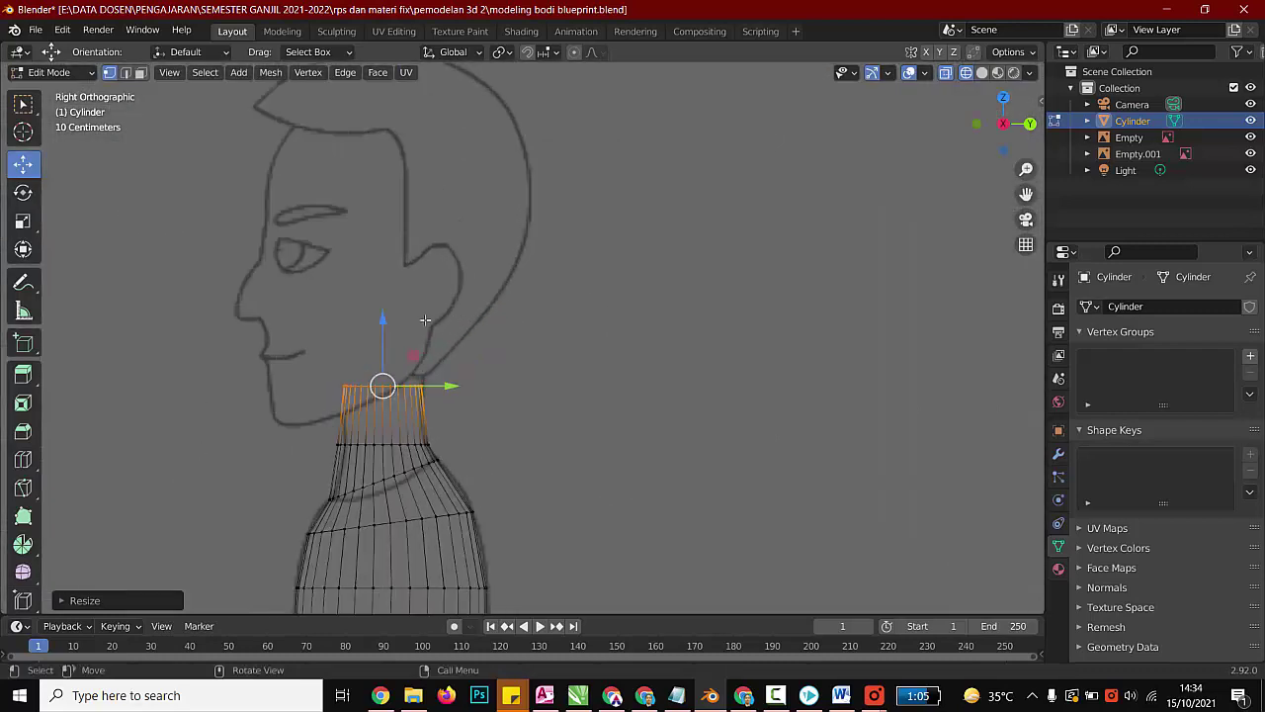
pyautogui.press('r')
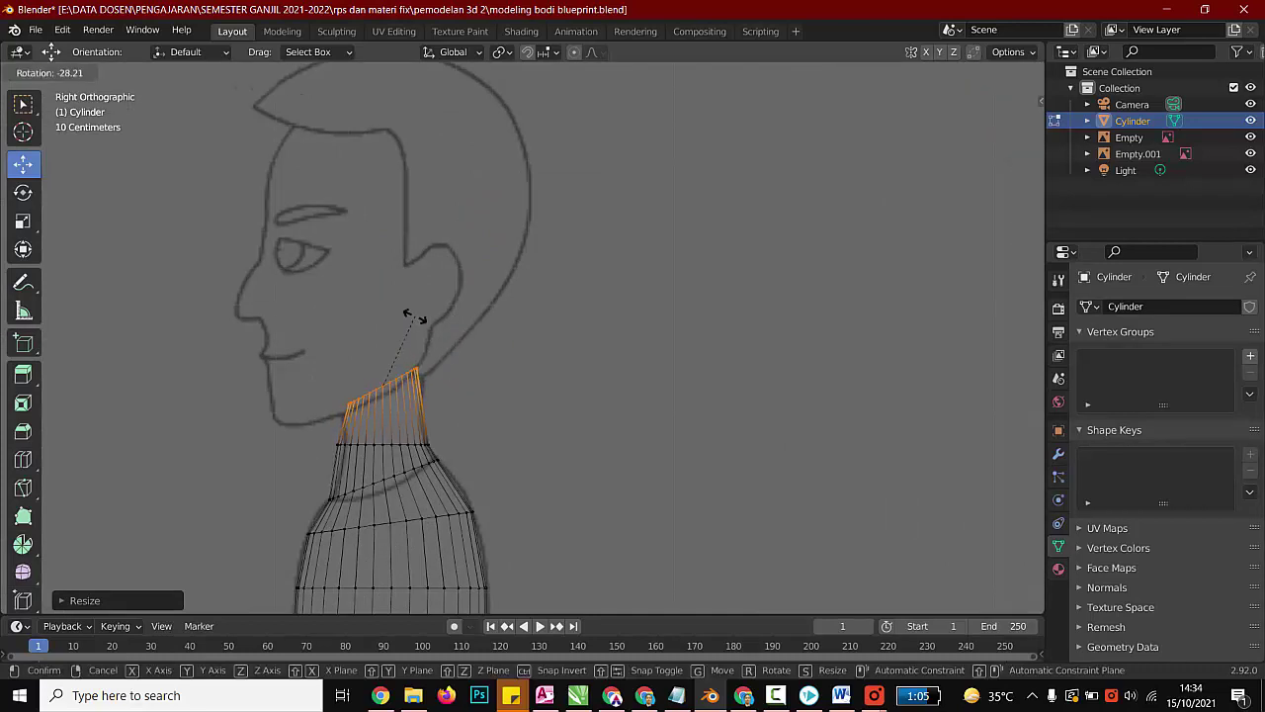
pyautogui.click(414, 316)
pyautogui.moveTo(383, 324); pyautogui.dragTo(380, 334)
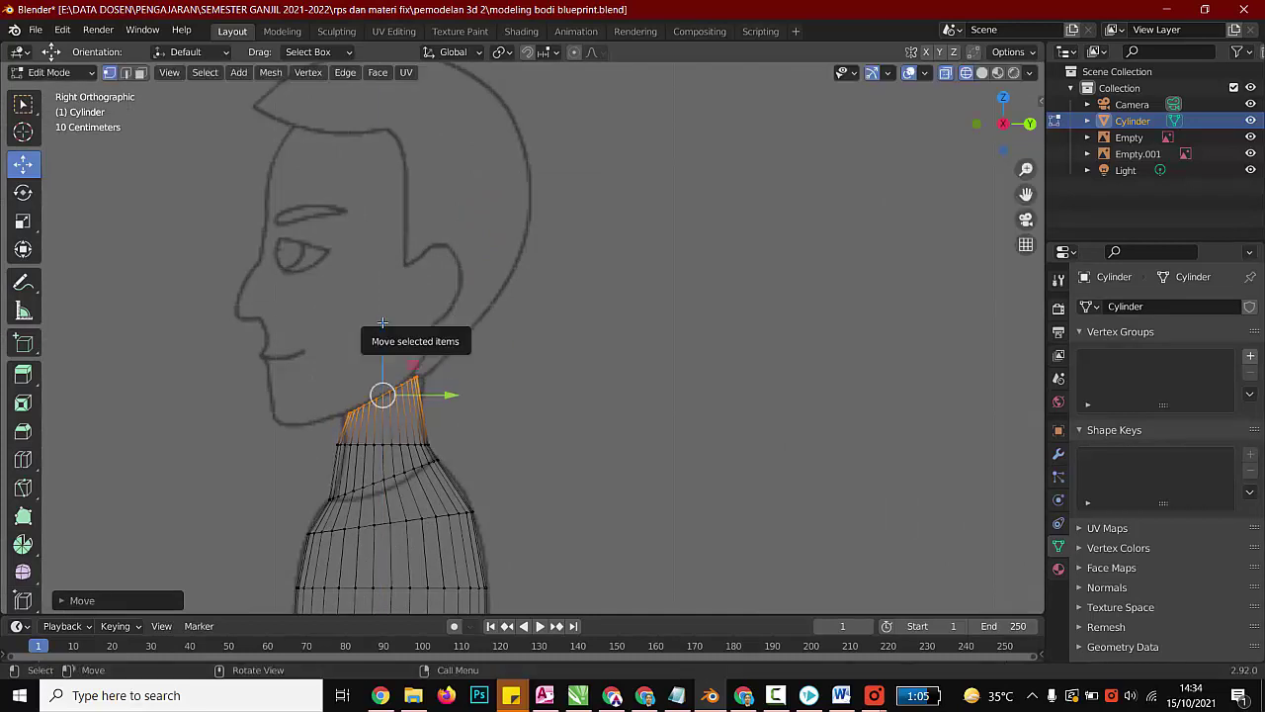
# Step: Extrude the neck's tilted top loop and enlarge it to reach from the chin to the back of the head
pyautogui.press('e')
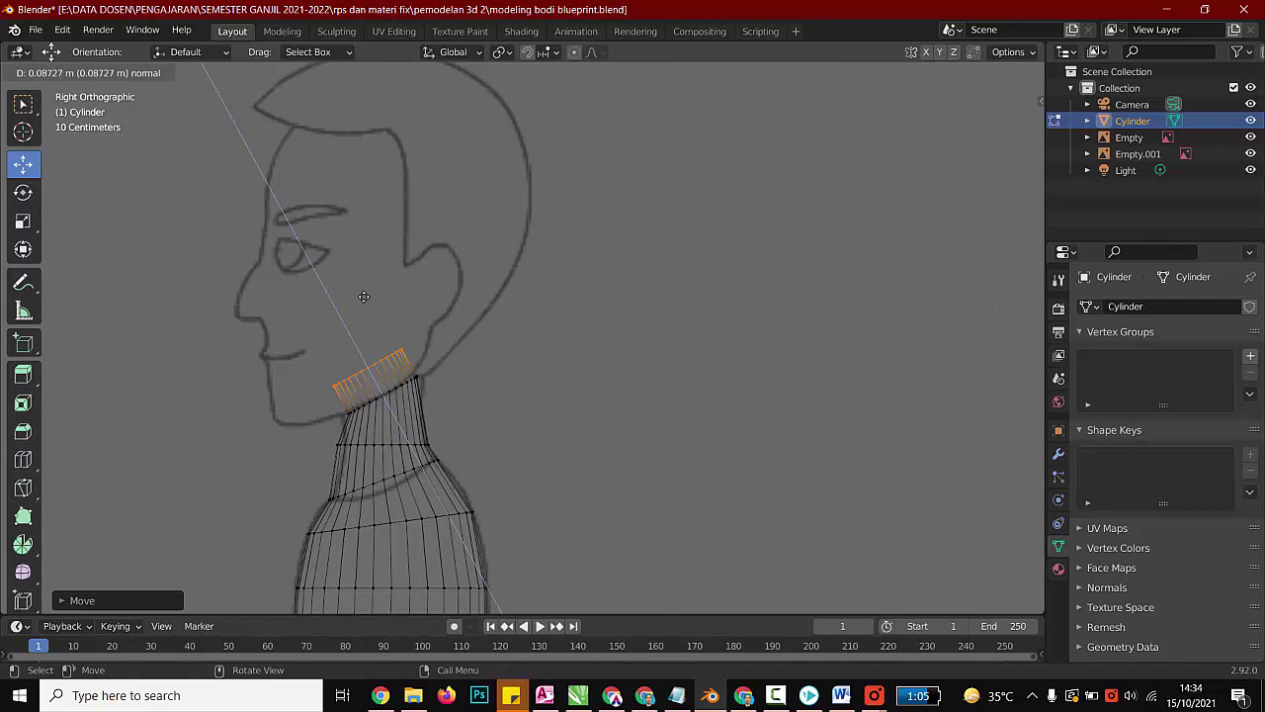
pyautogui.click(364, 299)
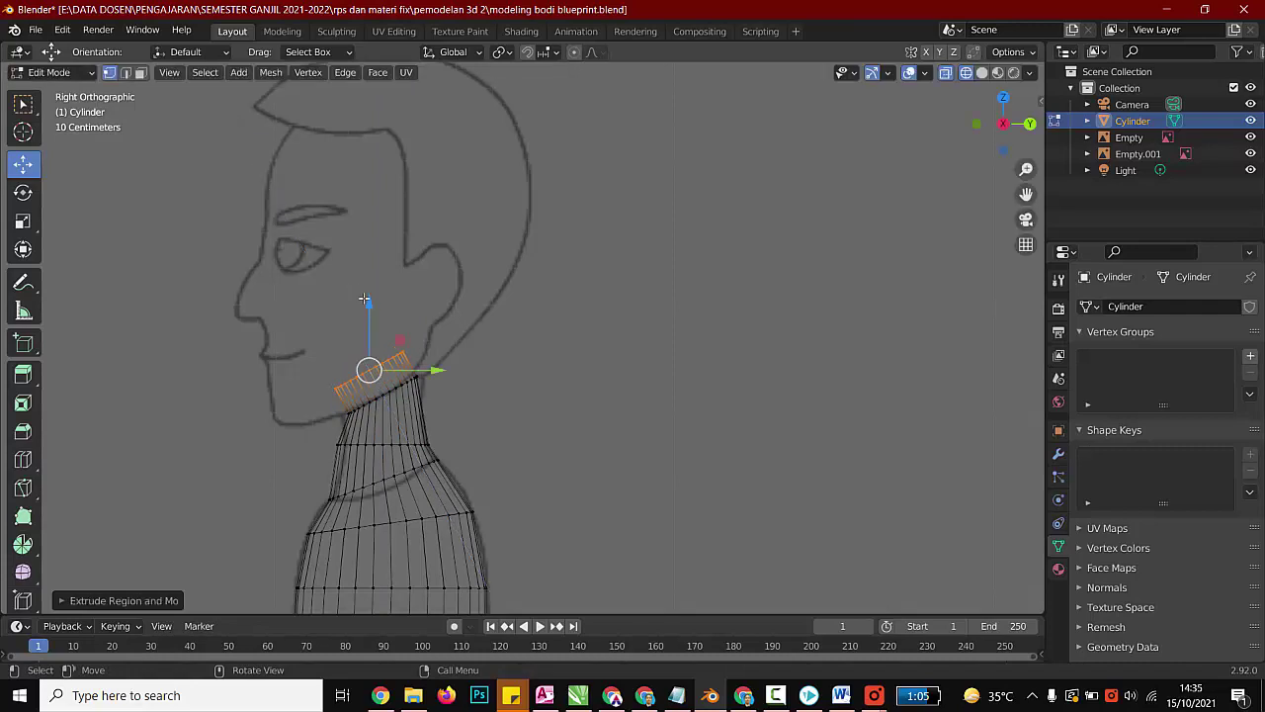
pyautogui.press('s')
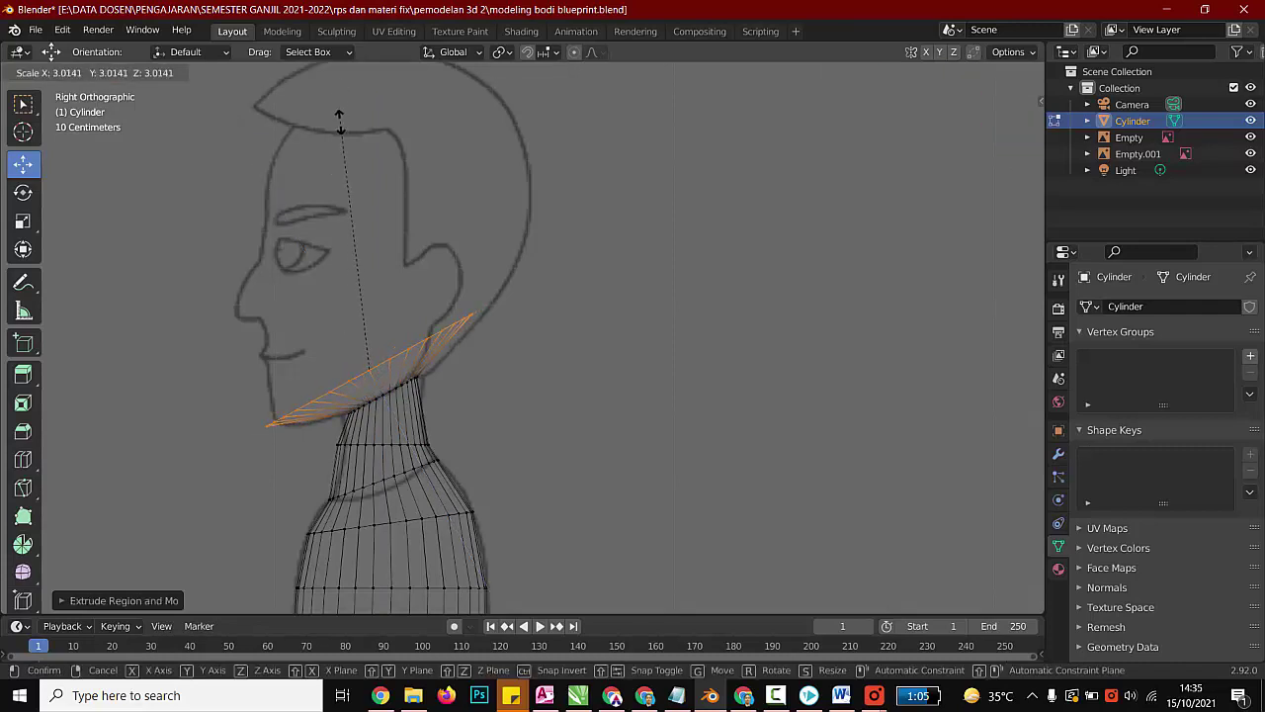
pyautogui.click(336, 139)
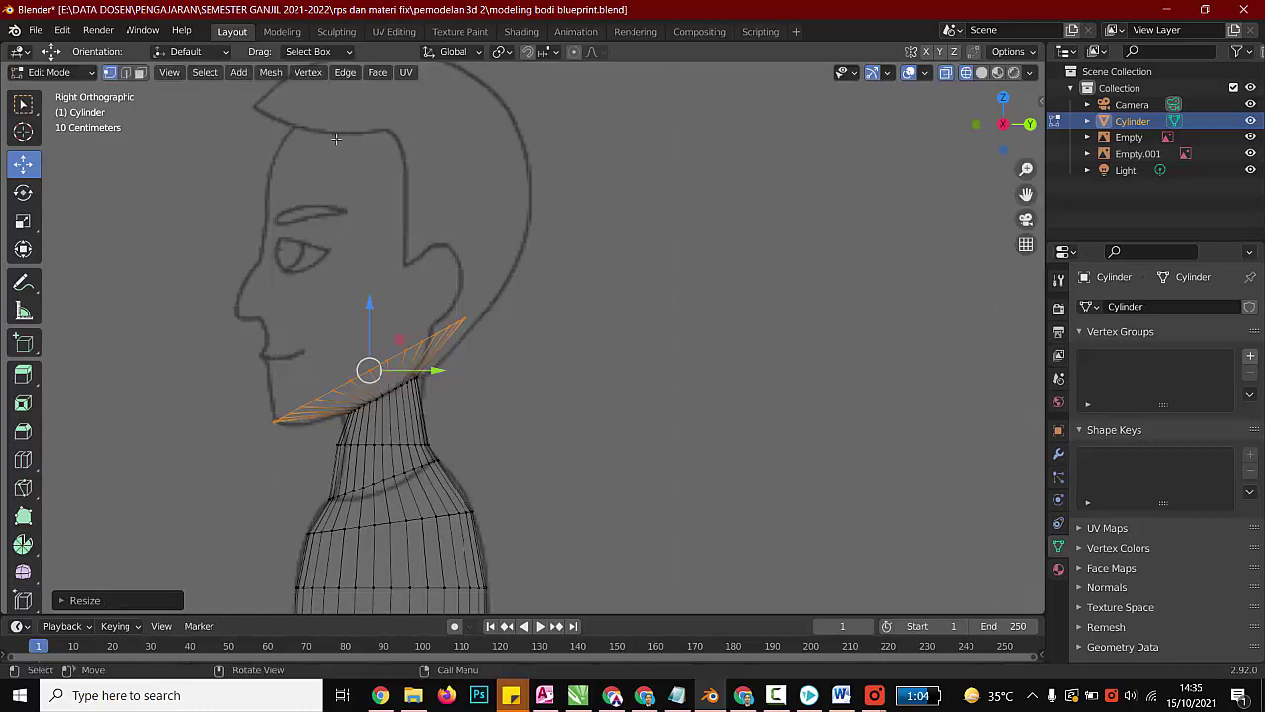
# Step: Extrude the jaw loop upward, raise it to eye level and rotate it close to horizontal
pyautogui.press('e')
pyautogui.click(411, 138)
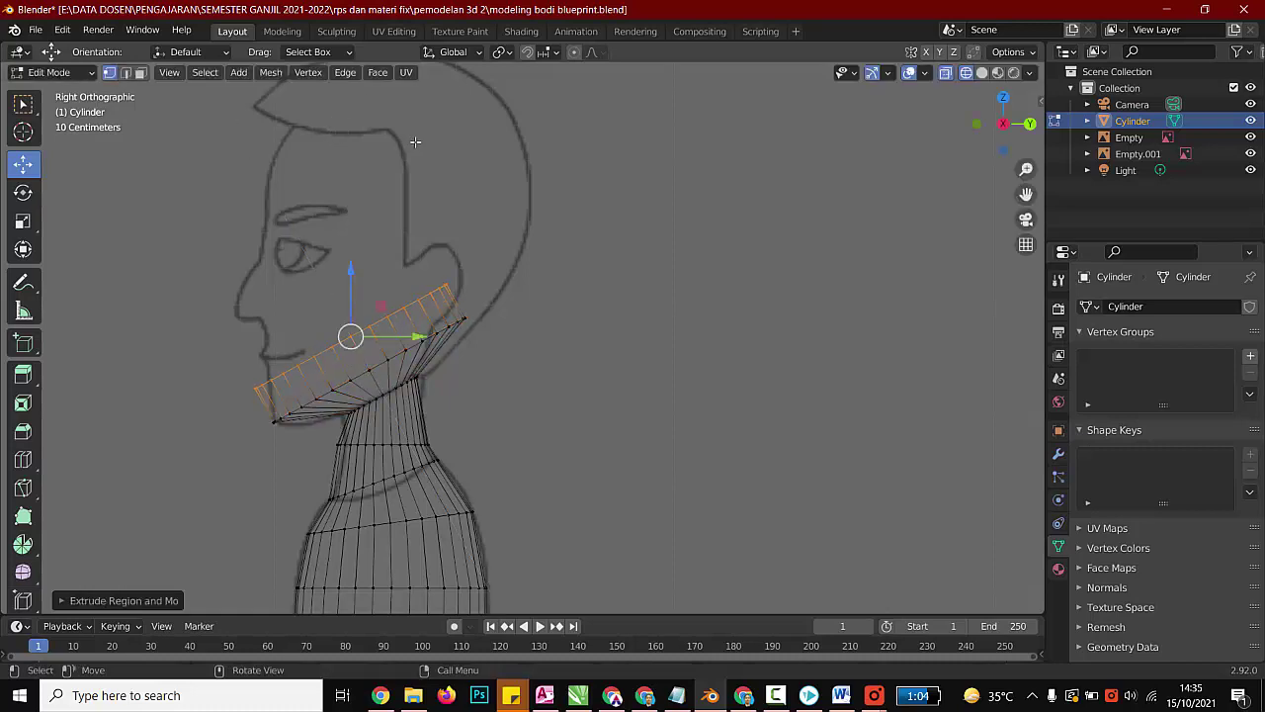
pyautogui.press('r')
pyautogui.click(440, 199)
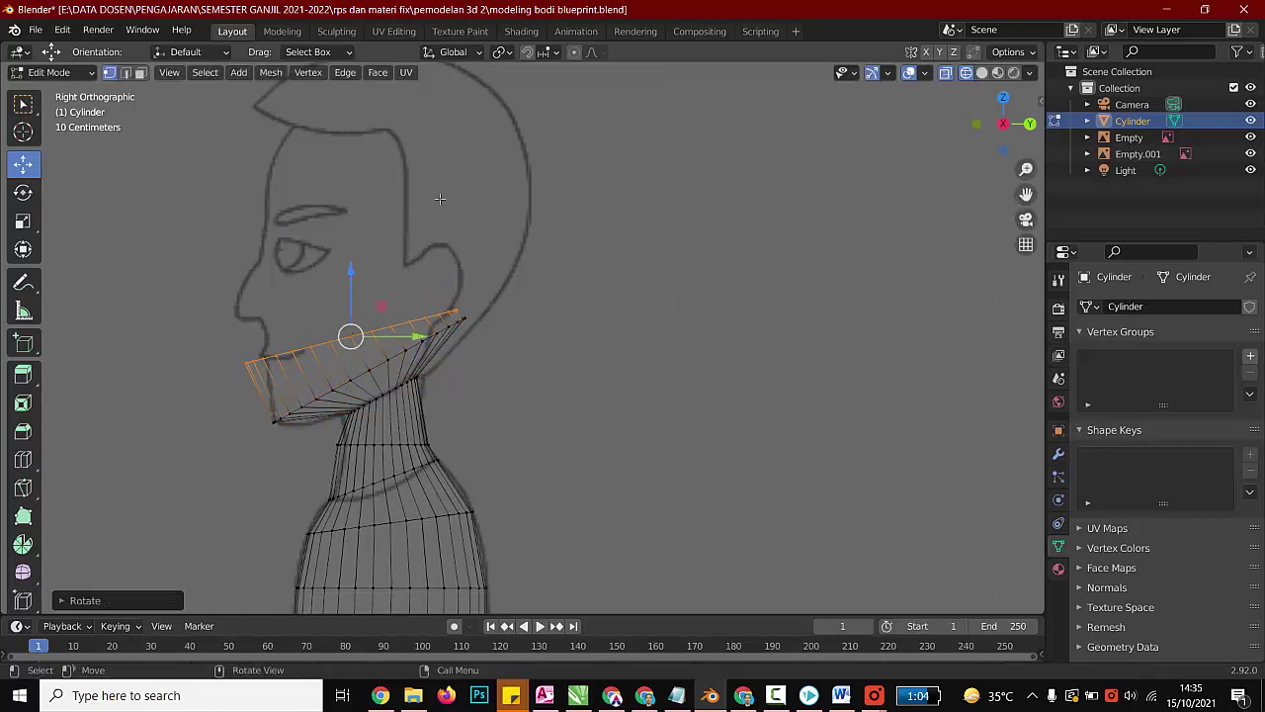
pyautogui.moveTo(351, 271); pyautogui.dragTo(345, 187)
pyautogui.click(346, 193)
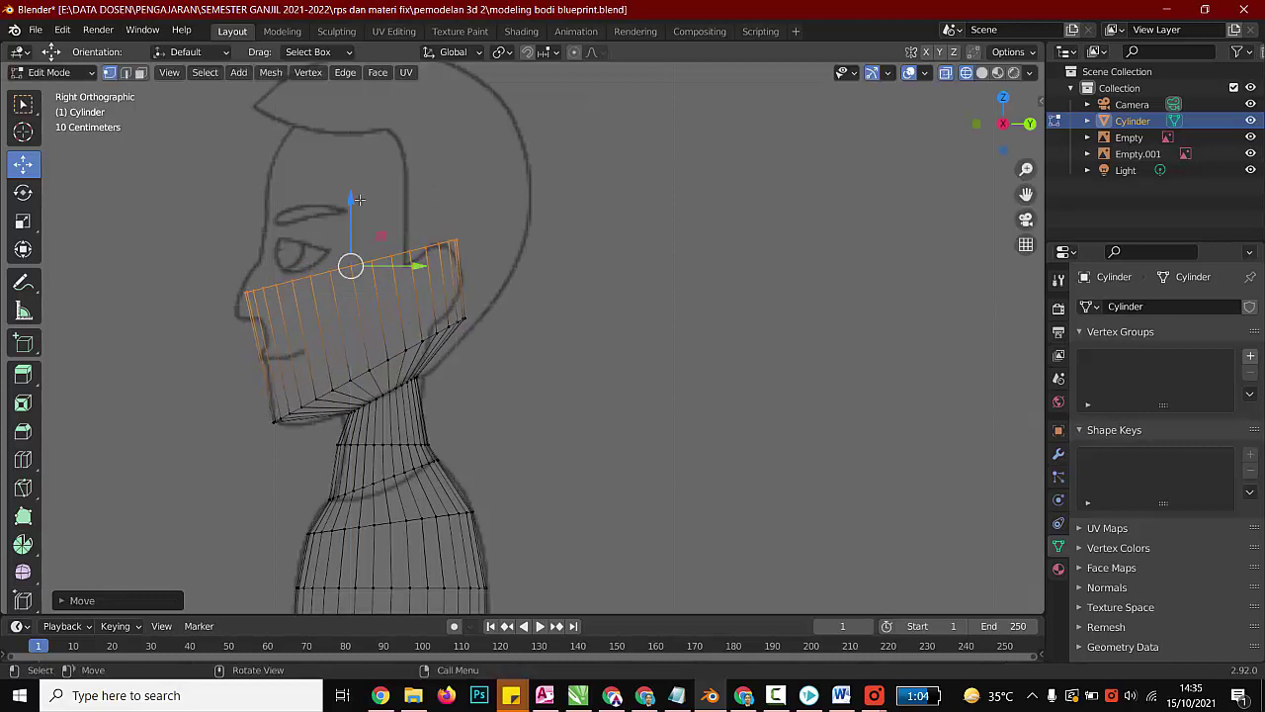
pyautogui.press('r')
pyautogui.click(418, 283)
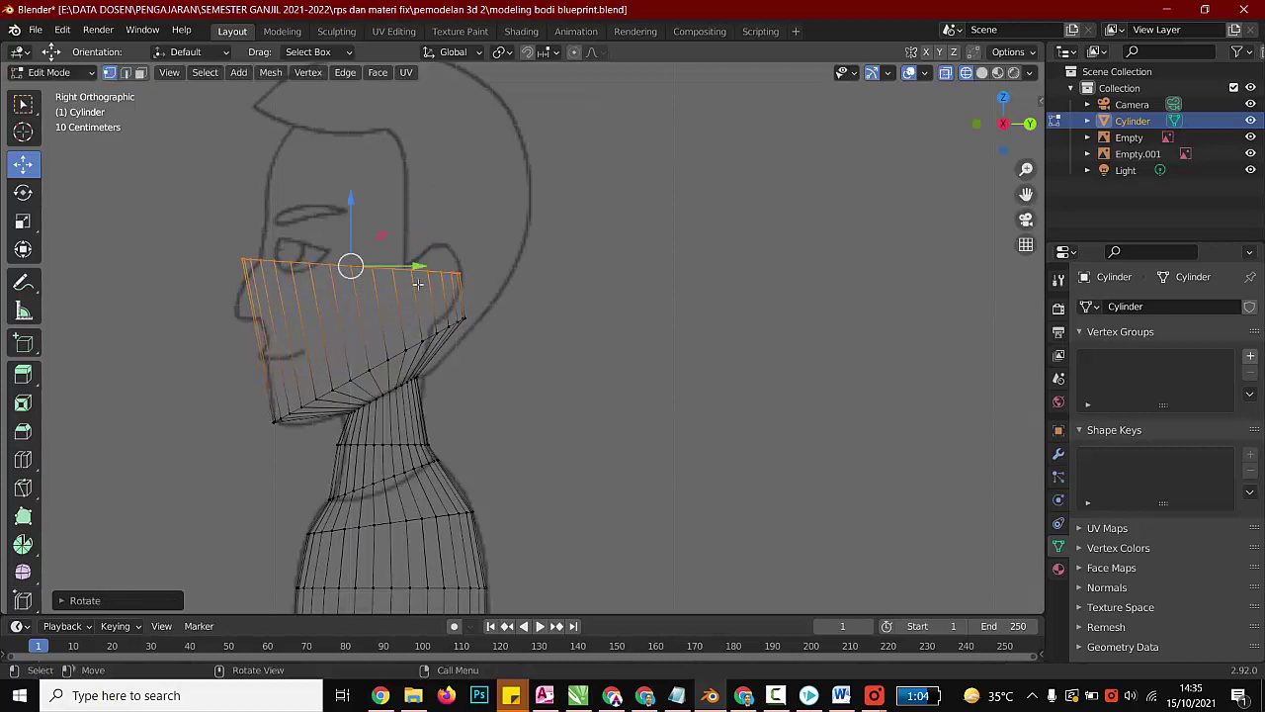
# Step: Shift the eye-level loop toward the back of the head, enlarge and lower it slightly, and rotate it about -3.9 degrees to level it
pyautogui.press('g')
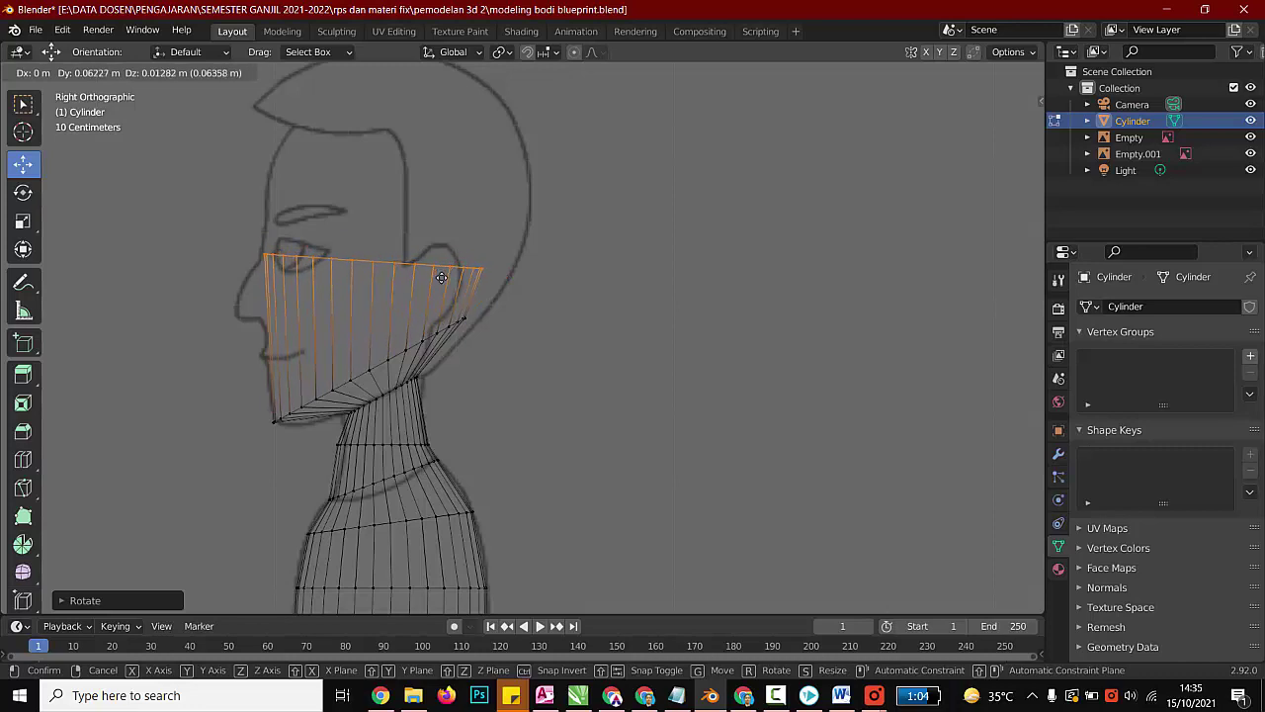
pyautogui.click(435, 280)
pyautogui.press('s')
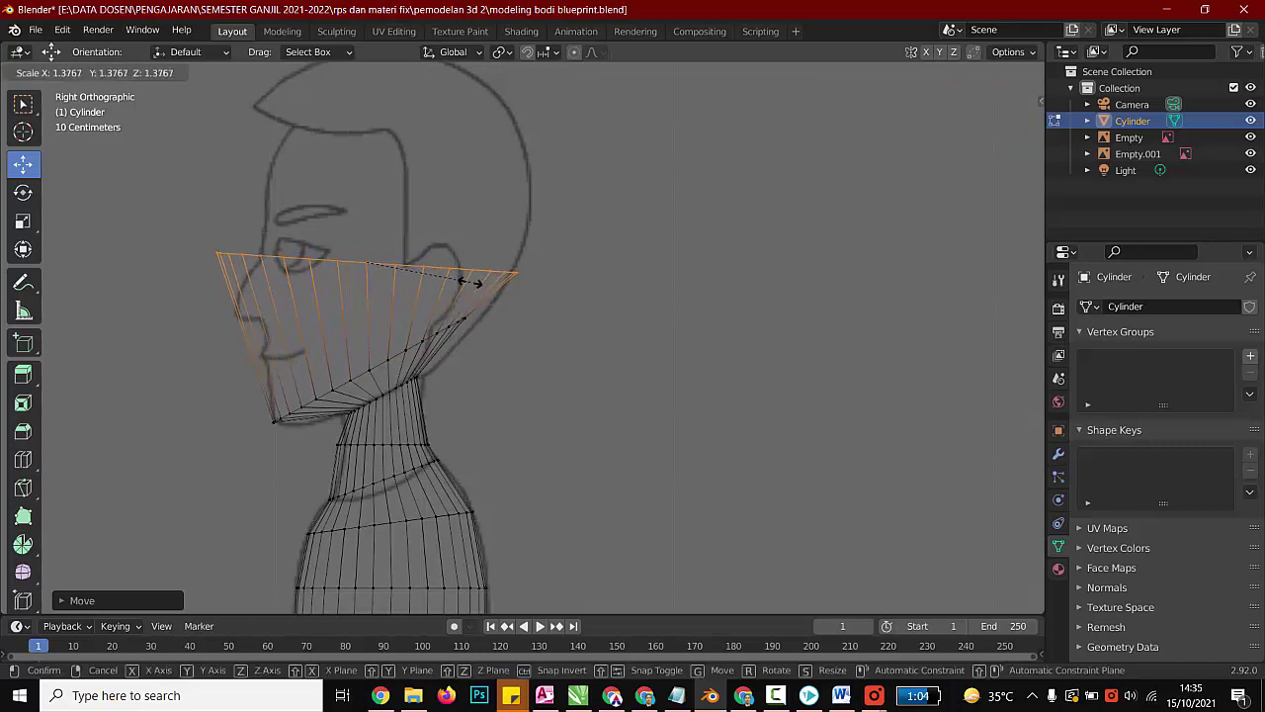
pyautogui.click(443, 267)
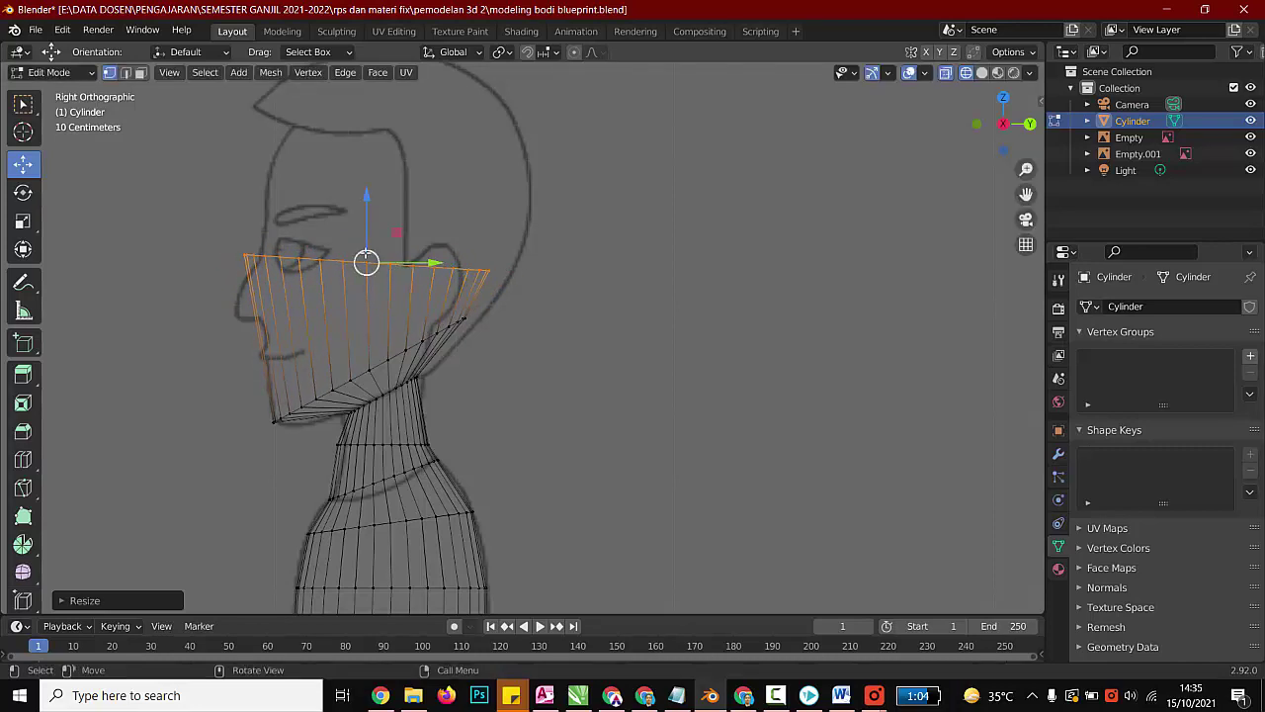
pyautogui.moveTo(430, 262); pyautogui.dragTo(439, 262)
pyautogui.moveTo(375, 204); pyautogui.dragTo(376, 214)
pyautogui.moveTo(544, 240); pyautogui.dragTo(245, 295)
pyautogui.press('r')
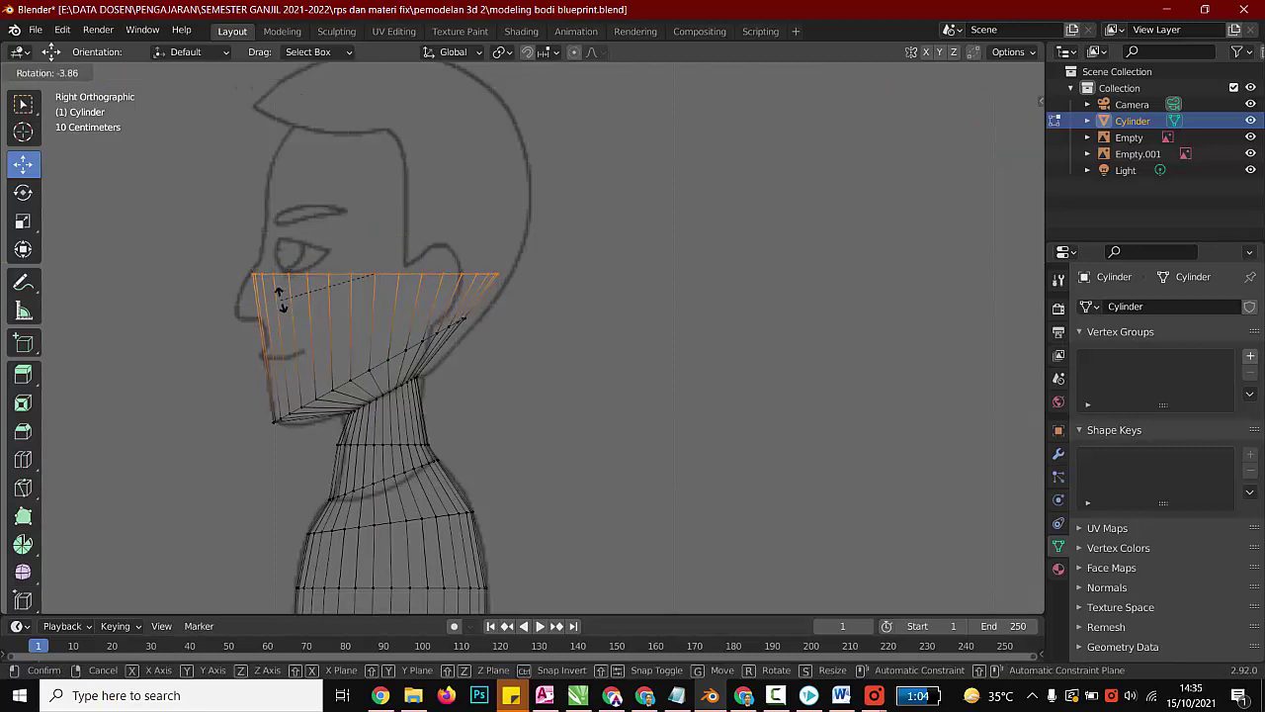
pyautogui.click(281, 300)
# Step: Extrude the eye-level loop up to the eyebrows with a slight shift backward, and extrude it again about 0.15 m to the forehead
pyautogui.press('e')
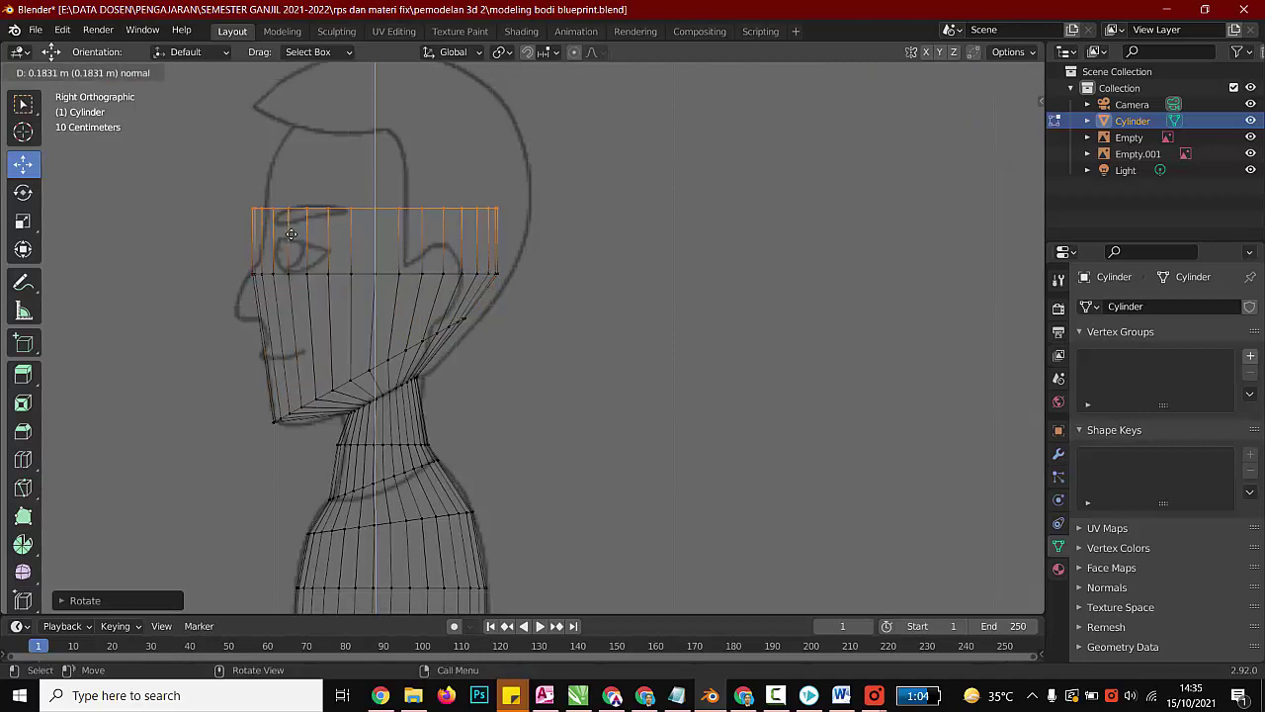
pyautogui.click(302, 243)
pyautogui.moveTo(449, 216); pyautogui.dragTo(460, 217)
pyautogui.press('e')
pyautogui.press('e')
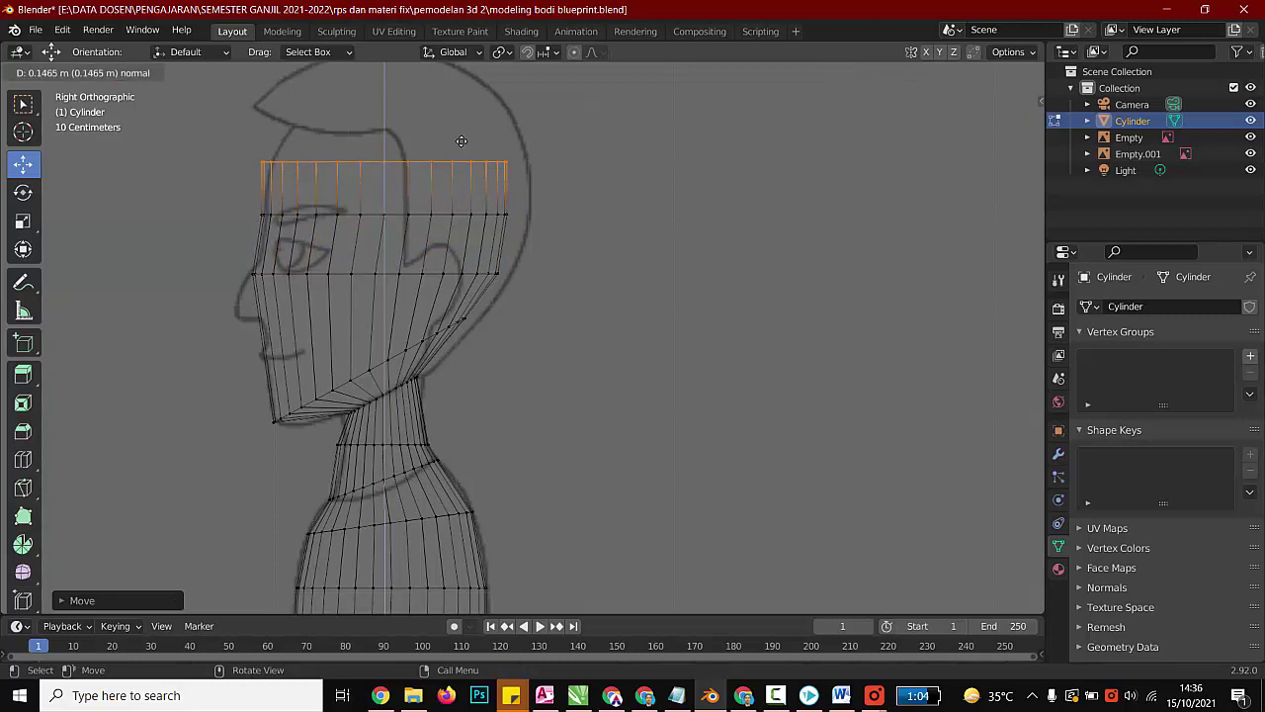
pyautogui.click(461, 140)
# Step: Extrude the forehead loop upward twice, scaling down each new loop to taper the top of the head
pyautogui.press('e')
pyautogui.click(433, 72)
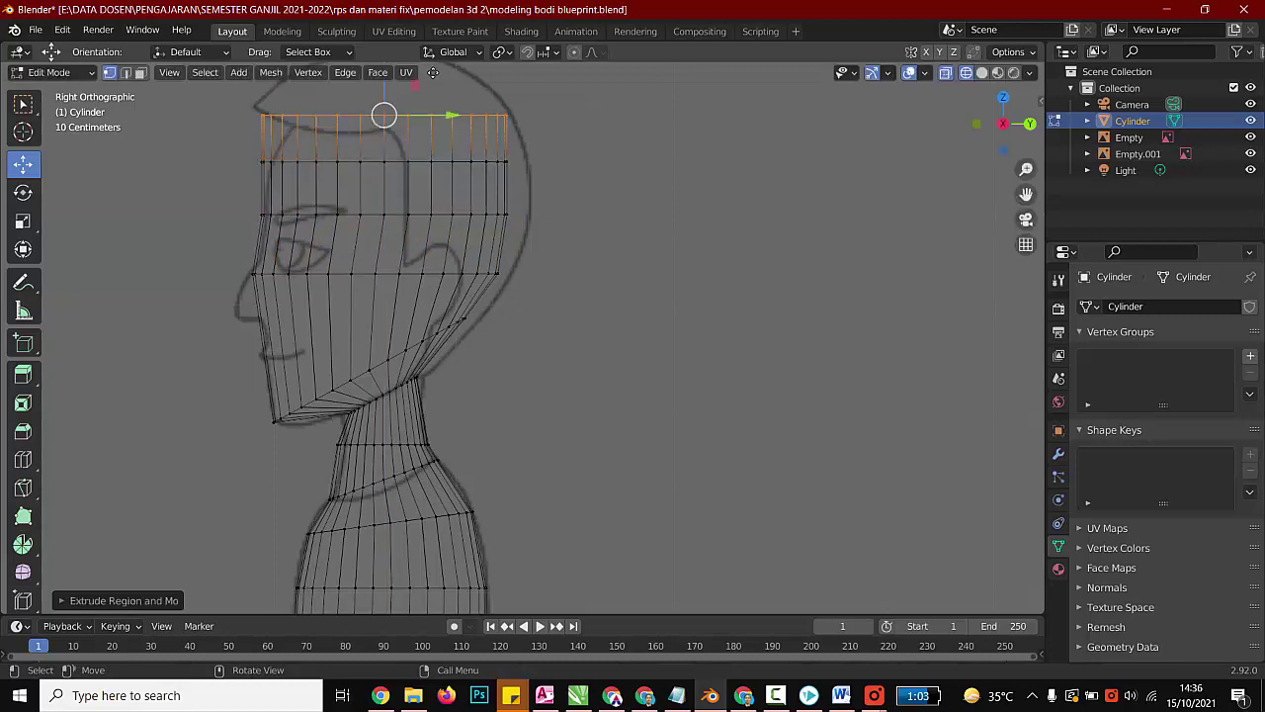
pyautogui.press('s')
pyautogui.click(393, 159)
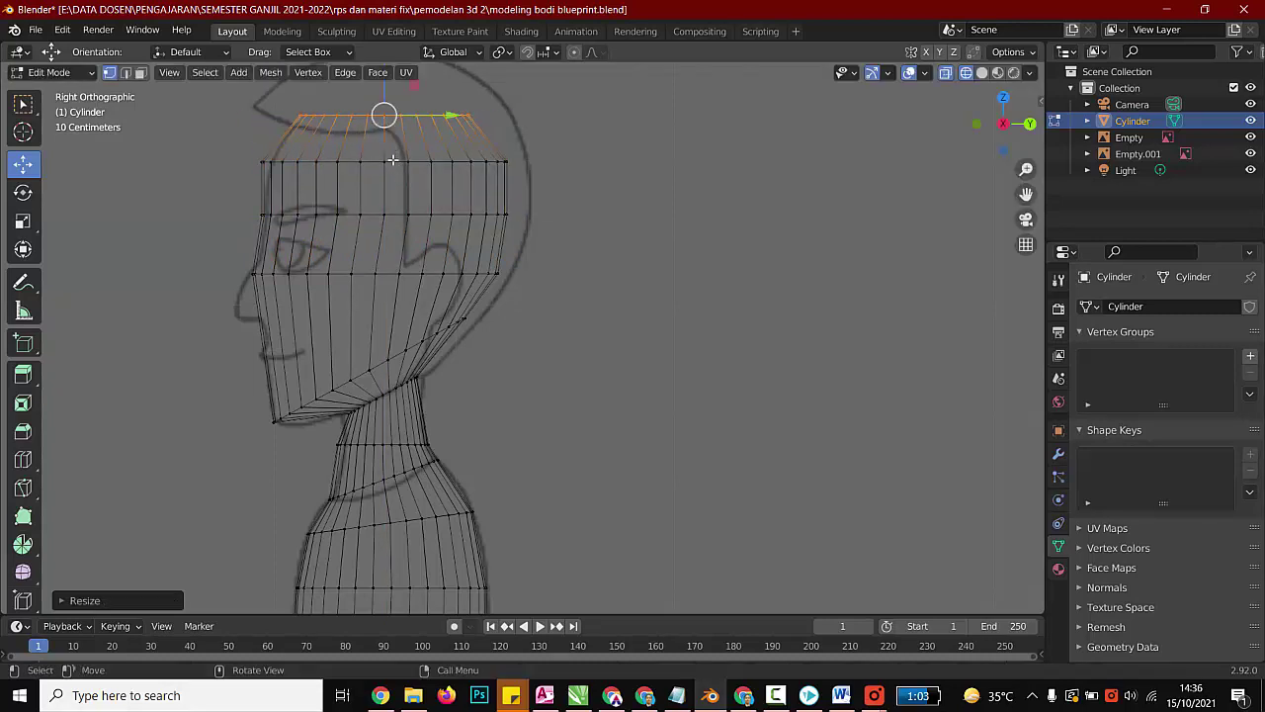
pyautogui.press('e')
pyautogui.click(396, 128)
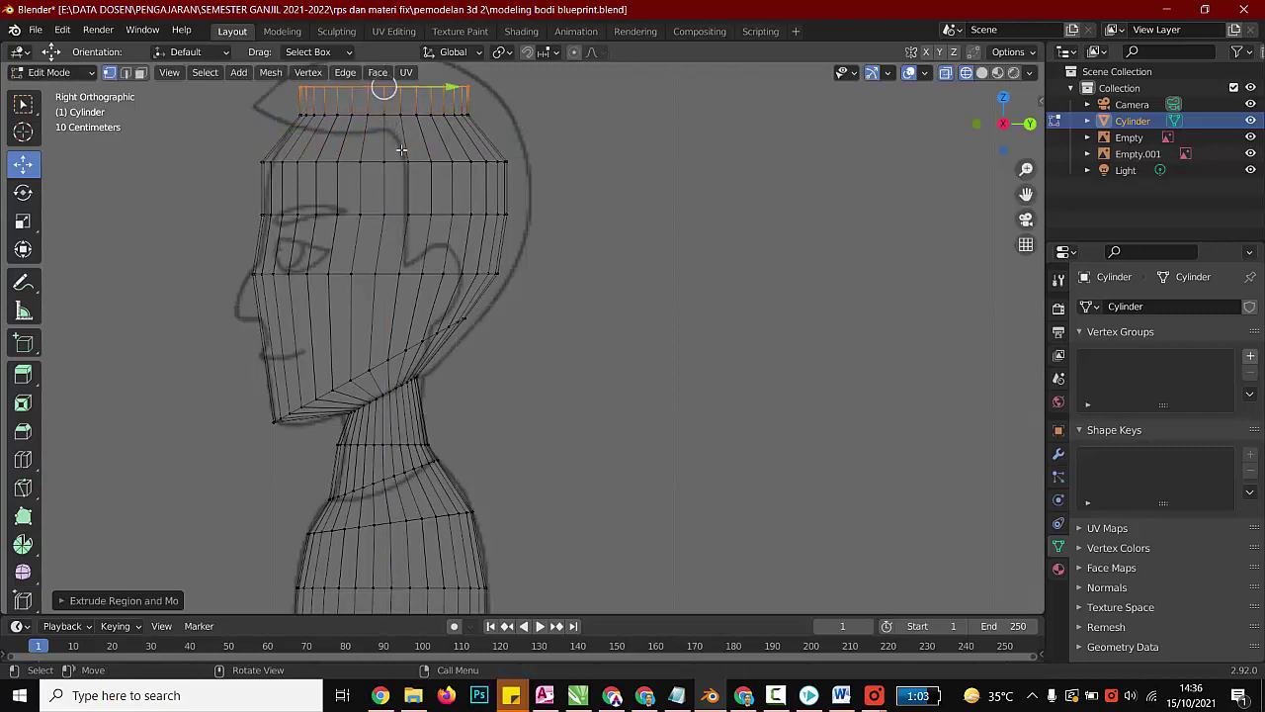
pyautogui.press('s')
pyautogui.click(373, 105)
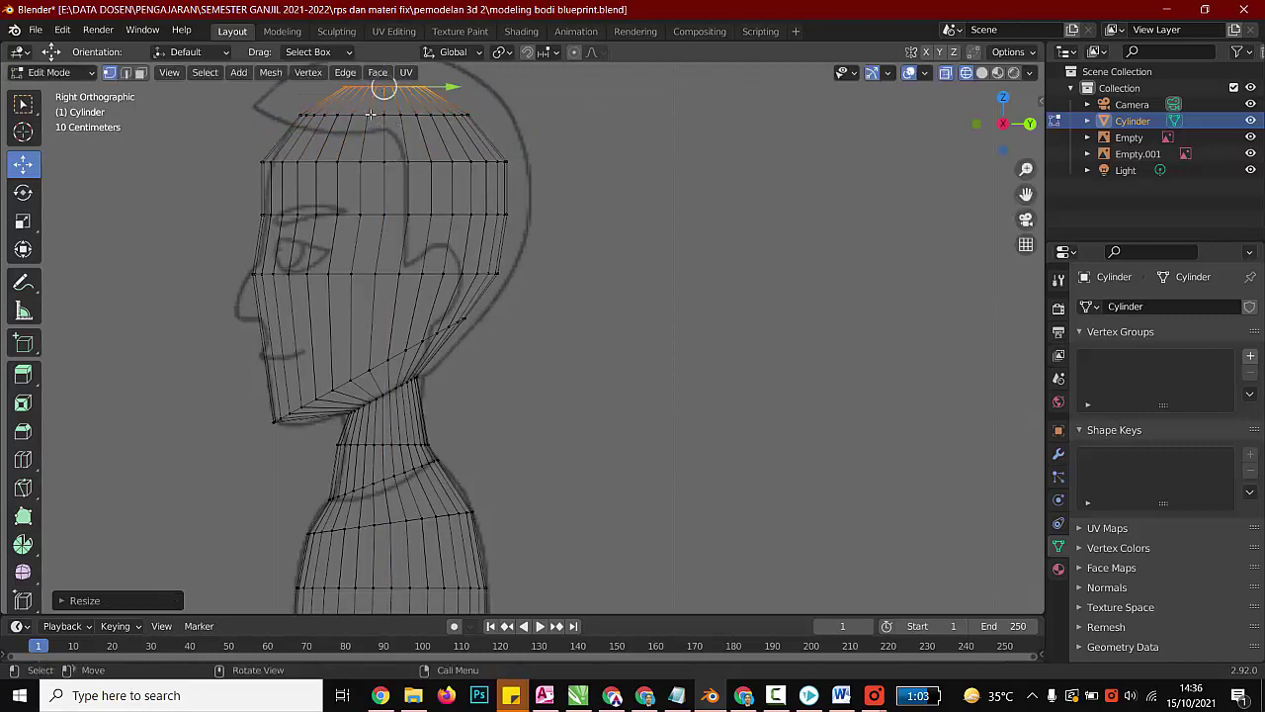
# Step: Extrude the topmost head loop upward, shrink the new loop to nearly close the crown, and lower it about 0.015 m
pyautogui.press('e')
pyautogui.click(372, 105)
pyautogui.press('s')
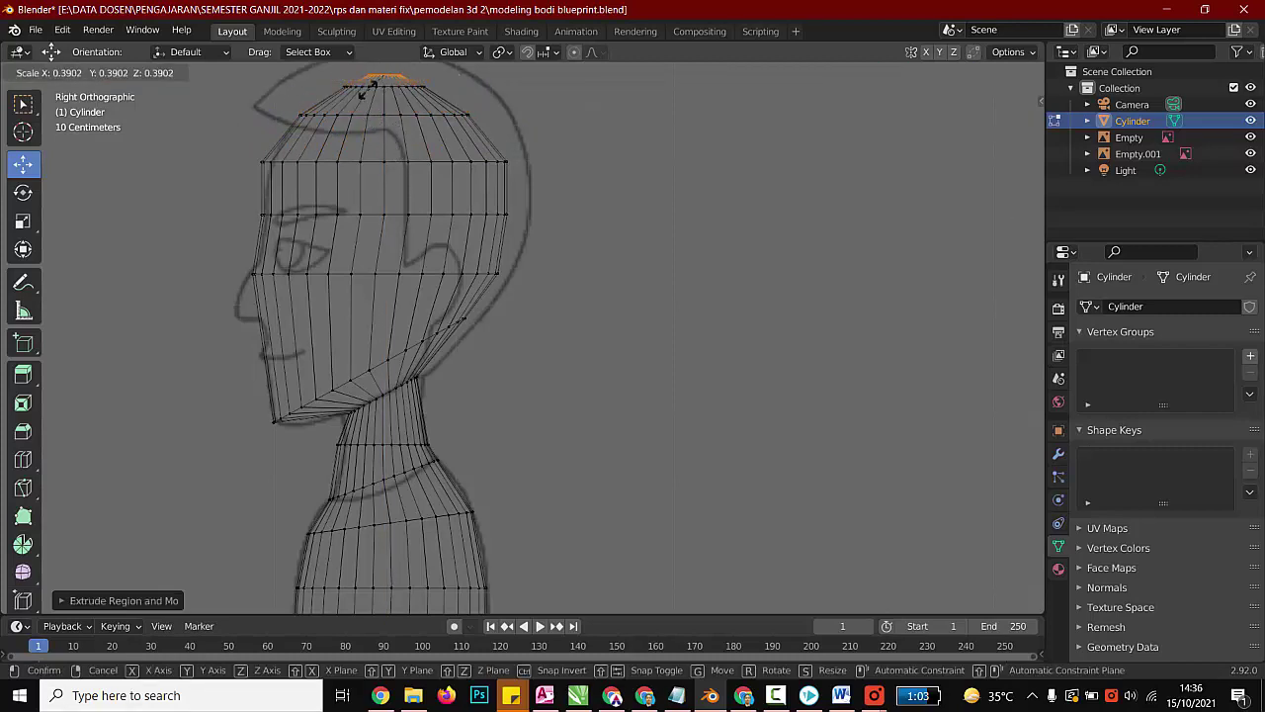
pyautogui.click(367, 99)
pyautogui.press('g')
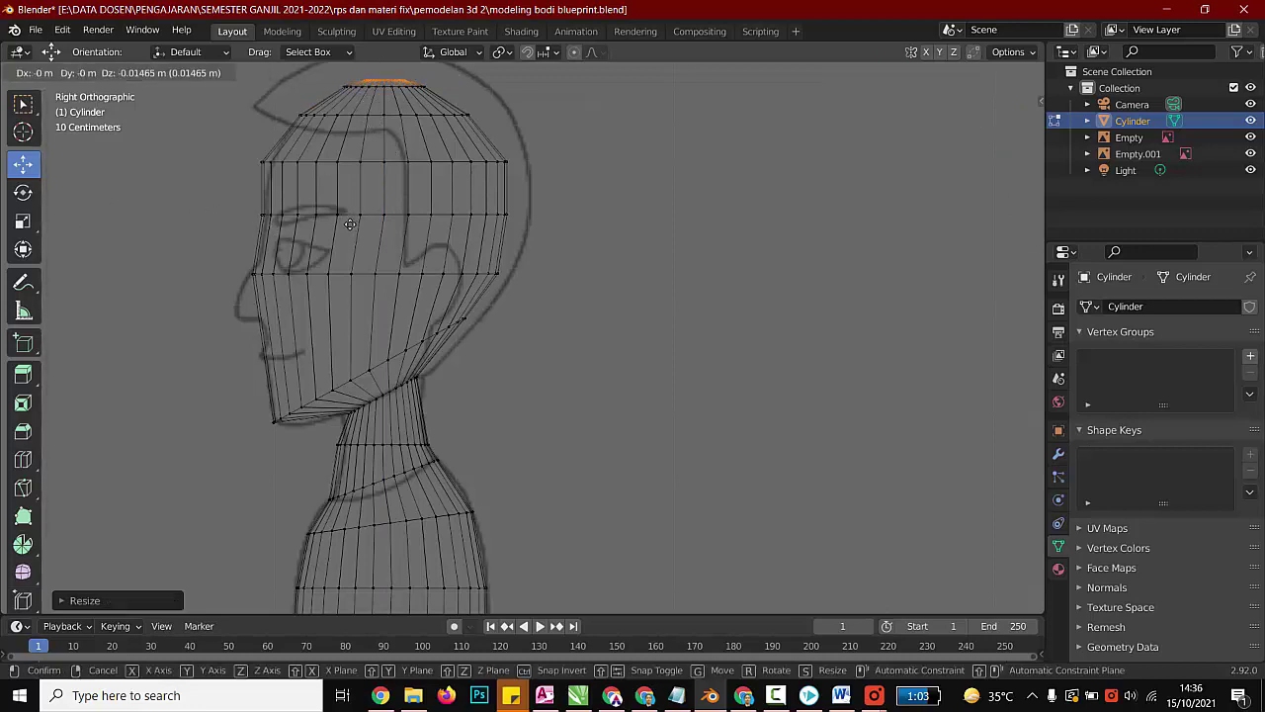
pyautogui.click(350, 224)
pyautogui.click(612, 260)
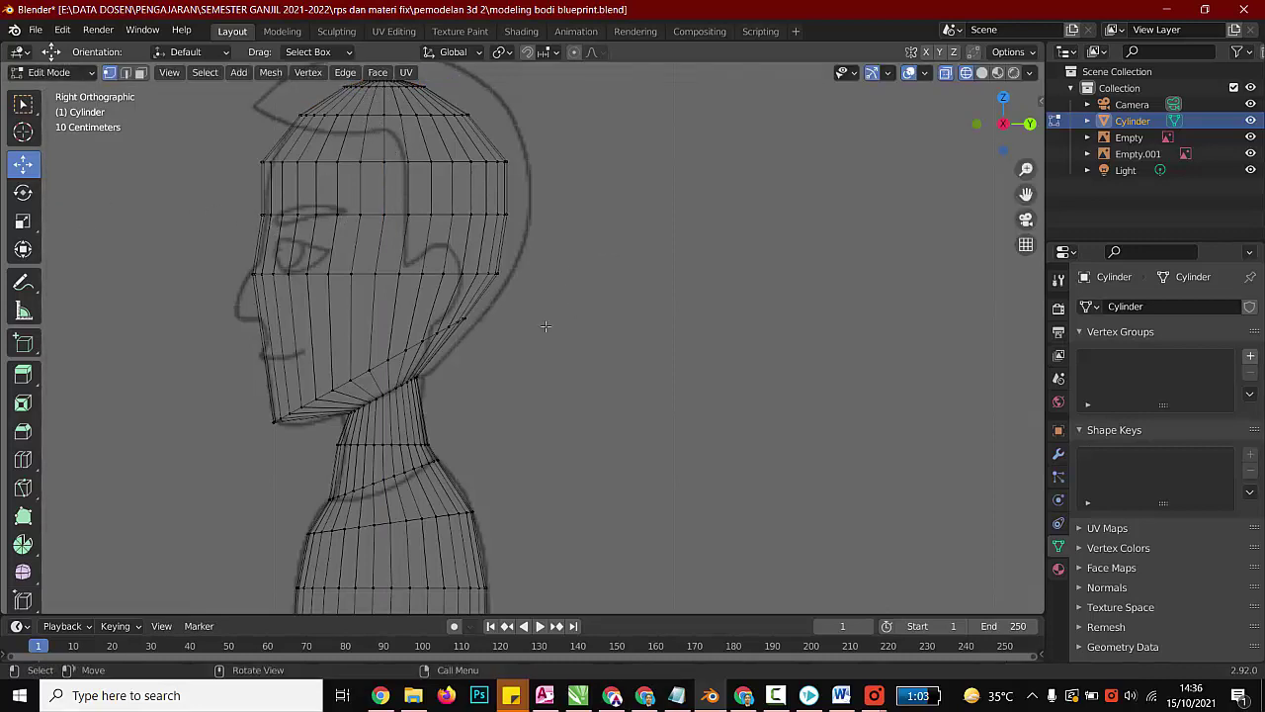
# Step: Narrow the jaw loops and the eye-level loop along X to match the face outline on the front blueprint
pyautogui.scroll(-2, 546, 326)
pyautogui.press('KP_1')
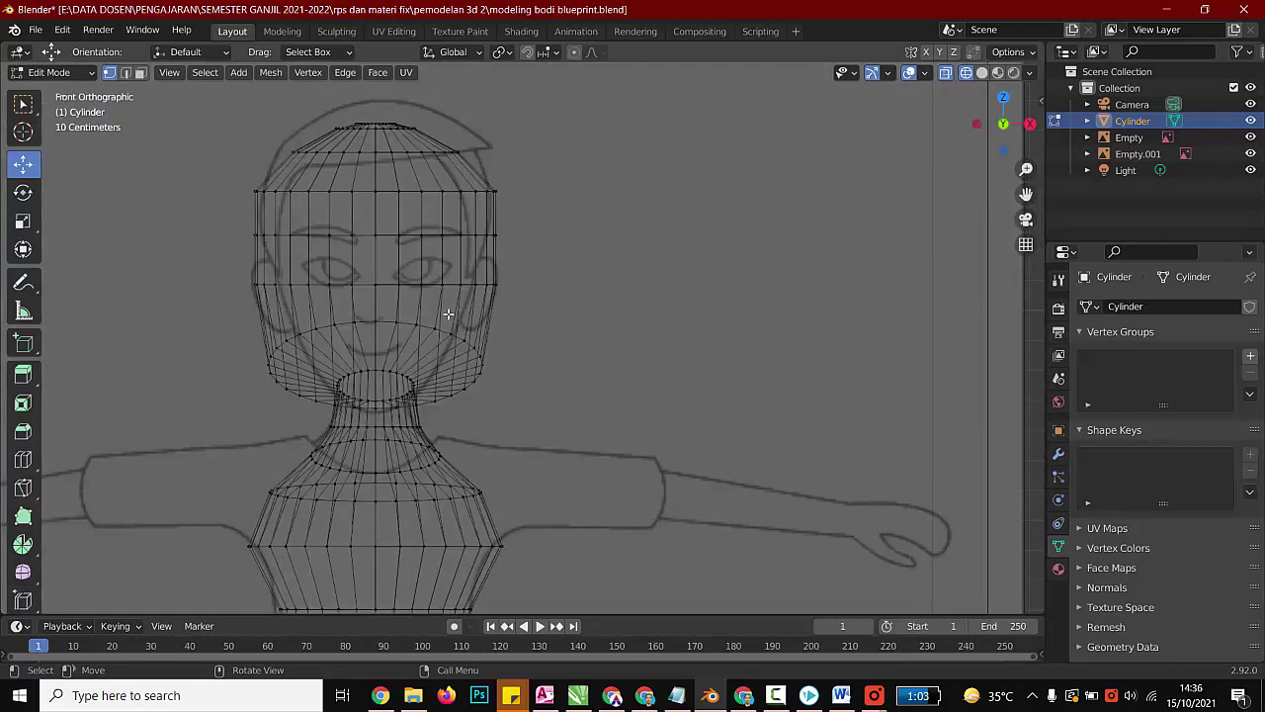
pyautogui.moveTo(220, 317); pyautogui.dragTo(524, 419)
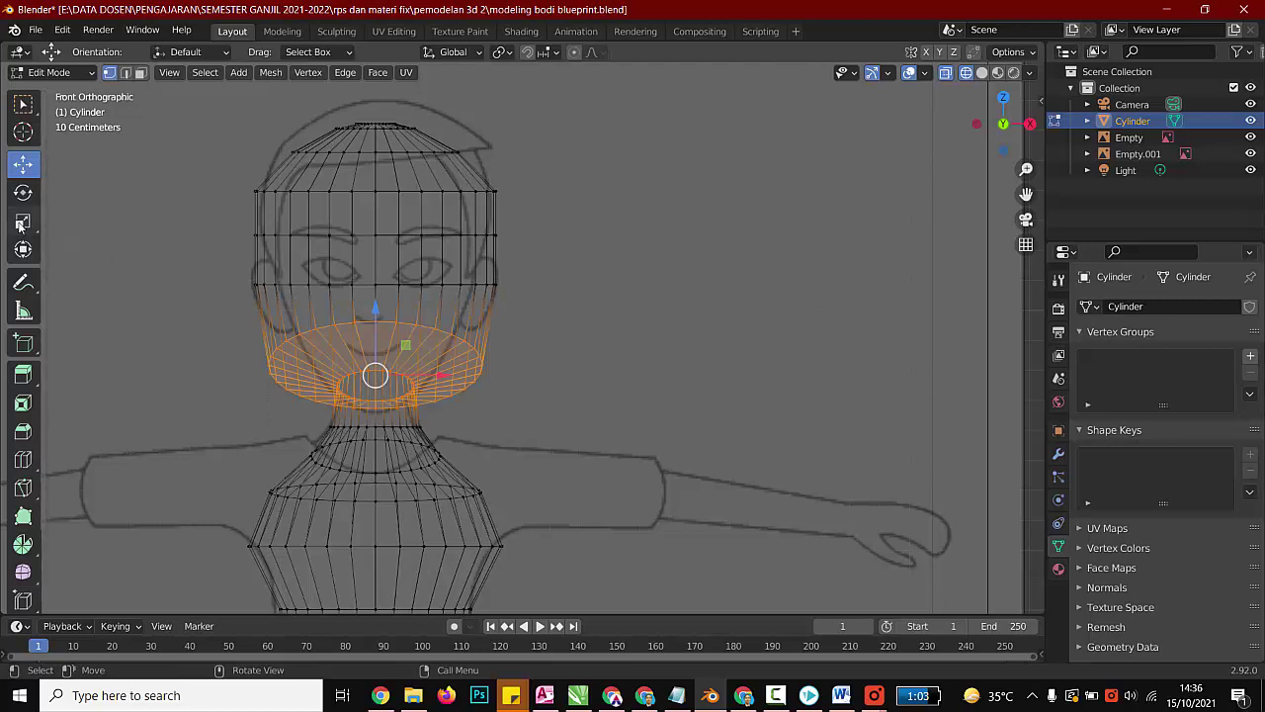
pyautogui.click(22, 220)
pyautogui.moveTo(438, 376); pyautogui.dragTo(402, 367)
pyautogui.moveTo(509, 270); pyautogui.dragTo(212, 289)
pyautogui.moveTo(437, 285); pyautogui.dragTo(425, 284)
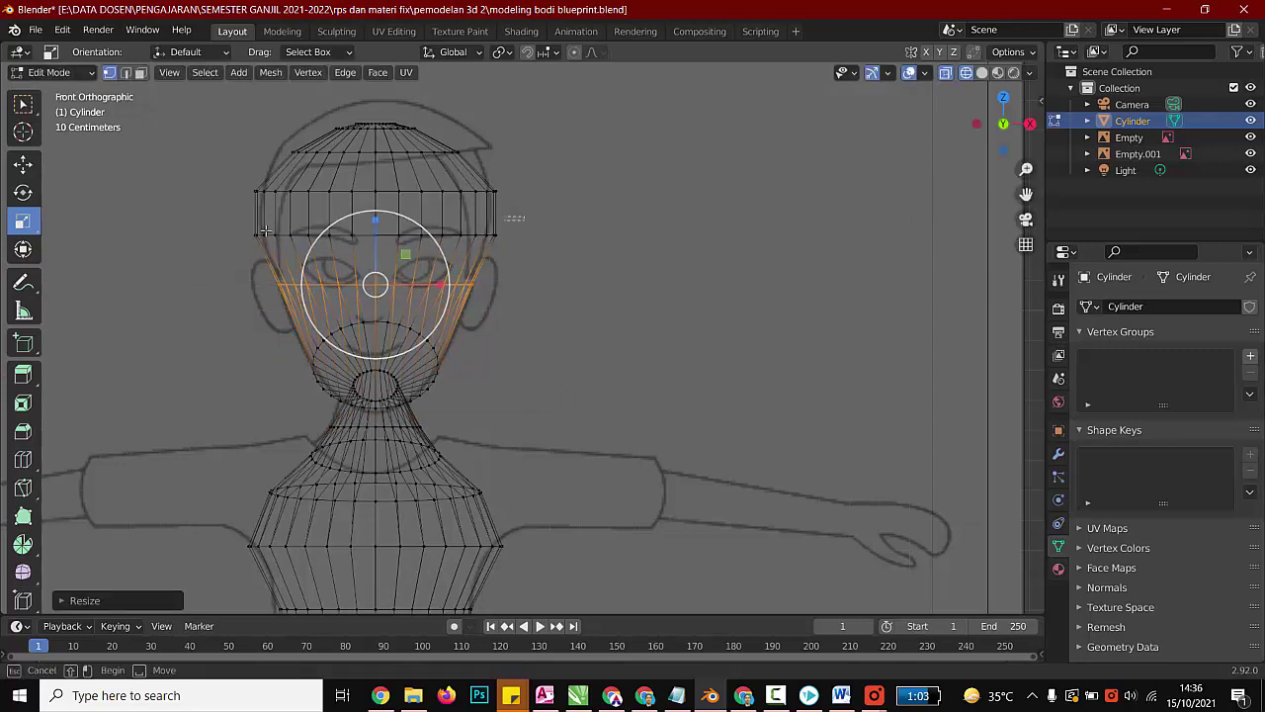
# Step: Narrow the eyebrow and forehead loops along X to follow the head outline on the front blueprint
pyautogui.moveTo(504, 218); pyautogui.dragTo(231, 243)
pyautogui.moveTo(433, 236); pyautogui.dragTo(430, 236)
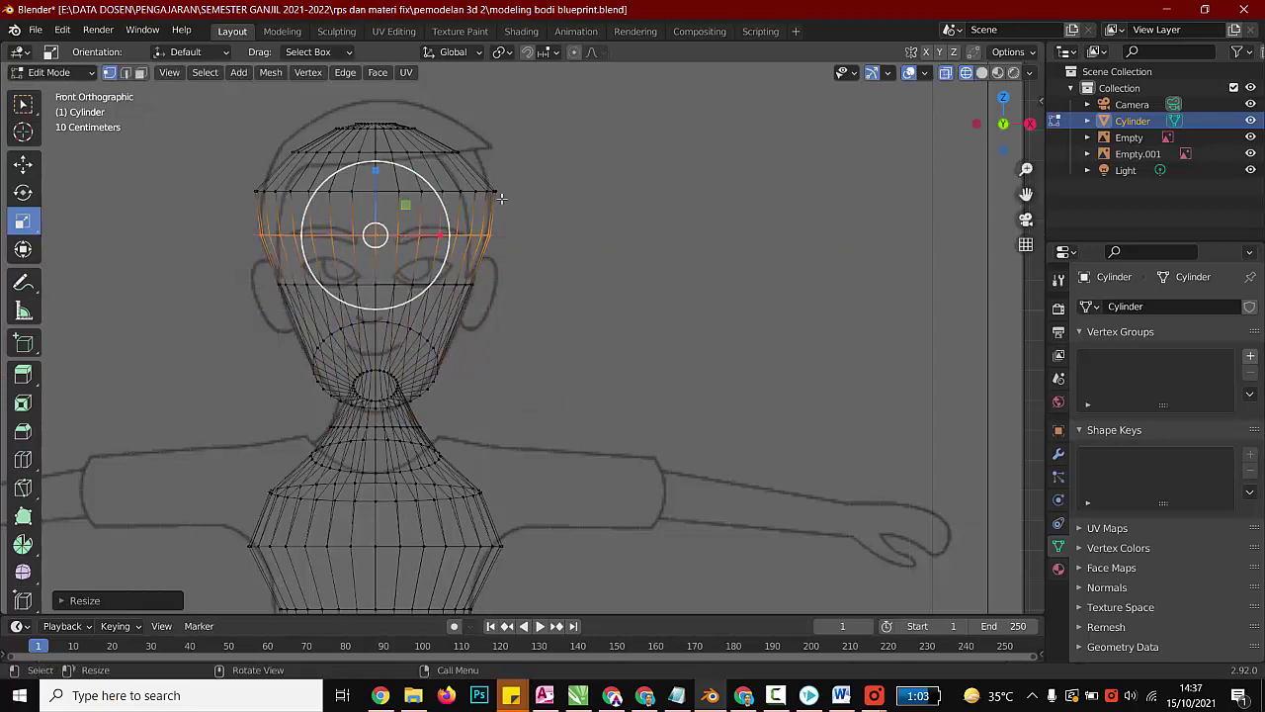
pyautogui.moveTo(502, 182); pyautogui.dragTo(186, 198)
pyautogui.moveTo(434, 194); pyautogui.dragTo(430, 195)
pyautogui.click(425, 192)
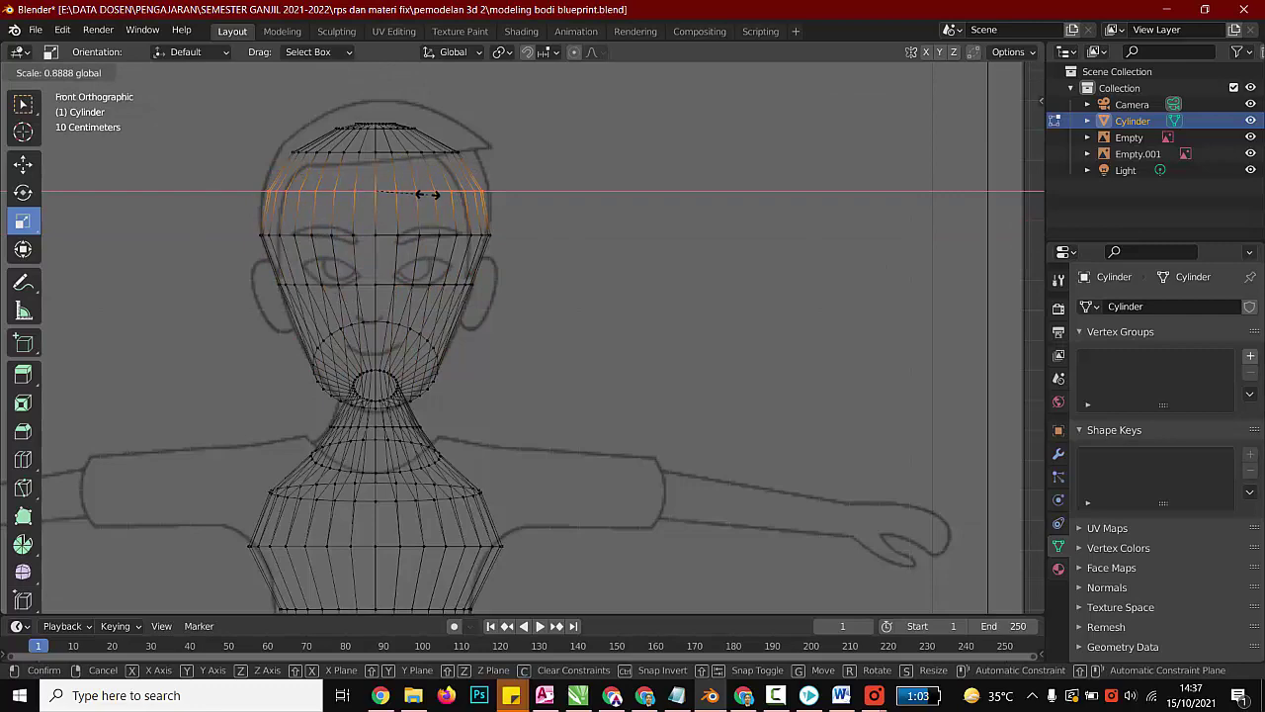
# Step: Switch to solid shading and examine the head, neck and torso shape from several angles
pyautogui.scroll(-1, 587, 353)
pyautogui.click(982, 73)
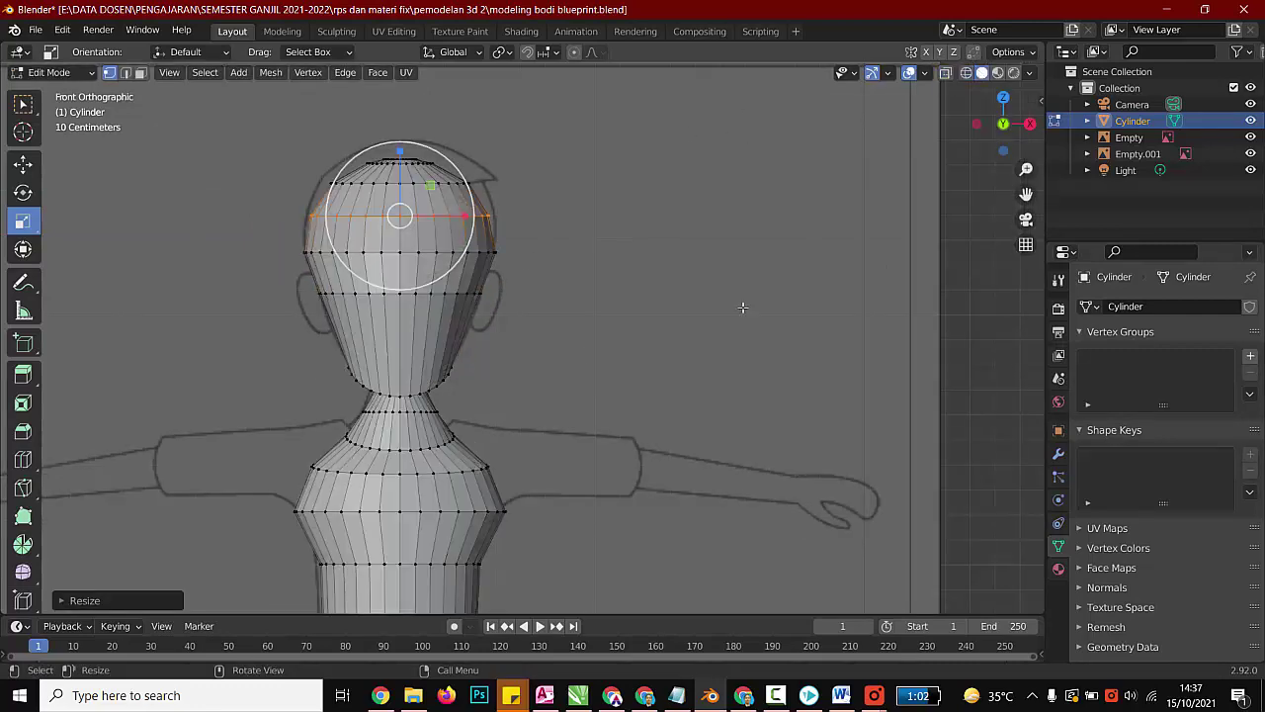
pyautogui.moveTo(574, 360)
pyautogui.mouseDown(button='middle')
pyautogui.moveTo(616, 372)
pyautogui.moveTo(777, 349)
pyautogui.moveTo(483, 370)
pyautogui.mouseUp(button='middle')
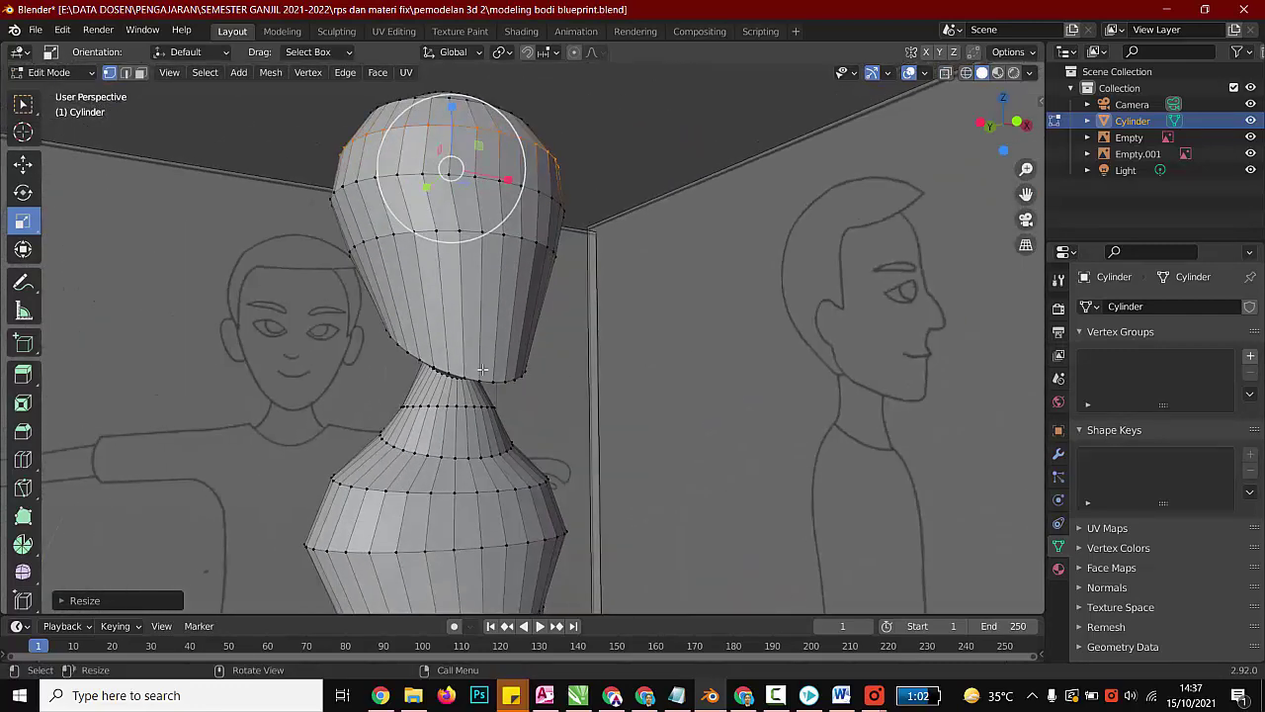
pyautogui.scroll(-3, 458, 370)
pyautogui.scroll(-2, 488, 383)
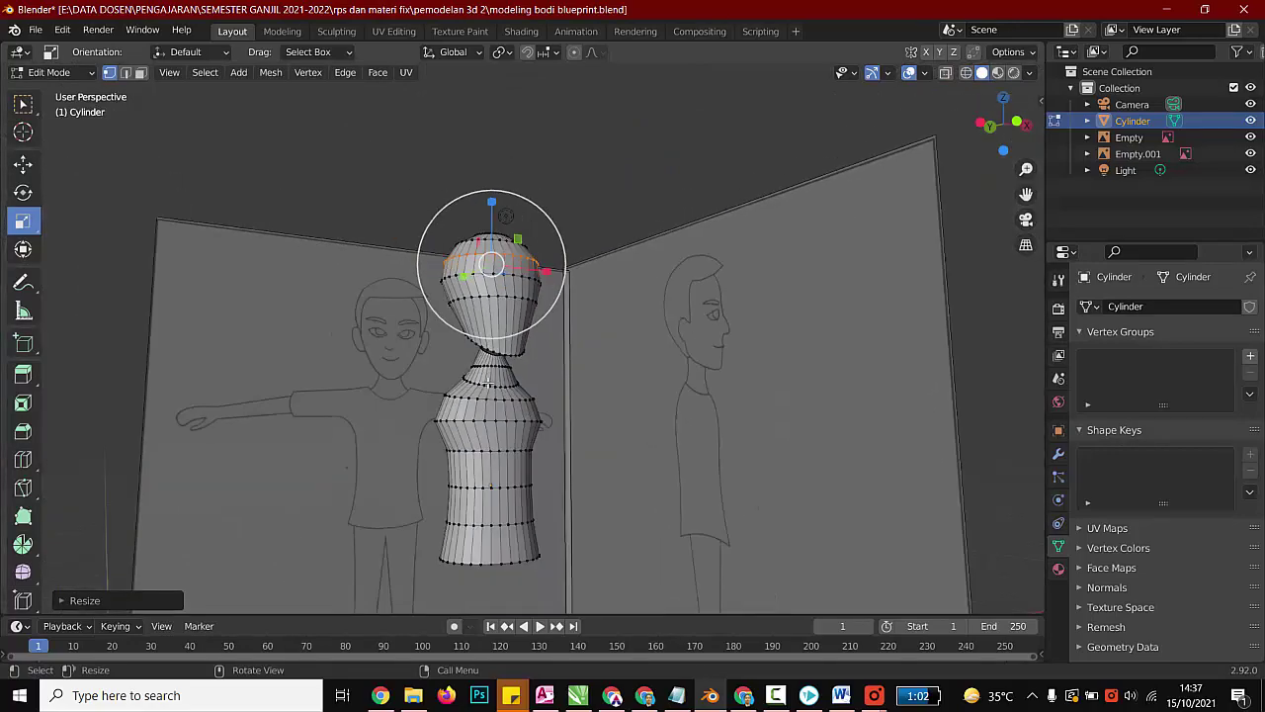
pyautogui.scroll(2, 563, 350)
pyautogui.scroll(-2, 562, 351)
pyautogui.moveTo(562, 349); pyautogui.dragTo(499, 423, button='middle')
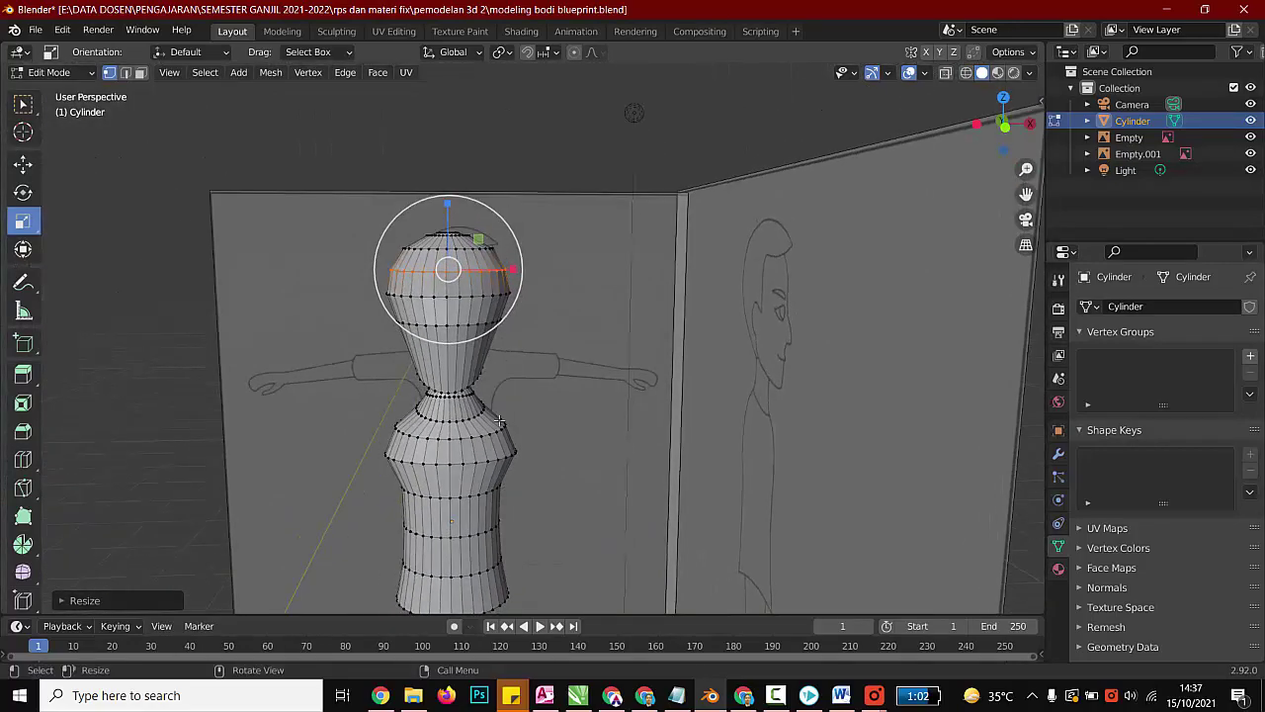
# Step: Activate the Move tool and save the Blender file
pyautogui.click(23, 163)
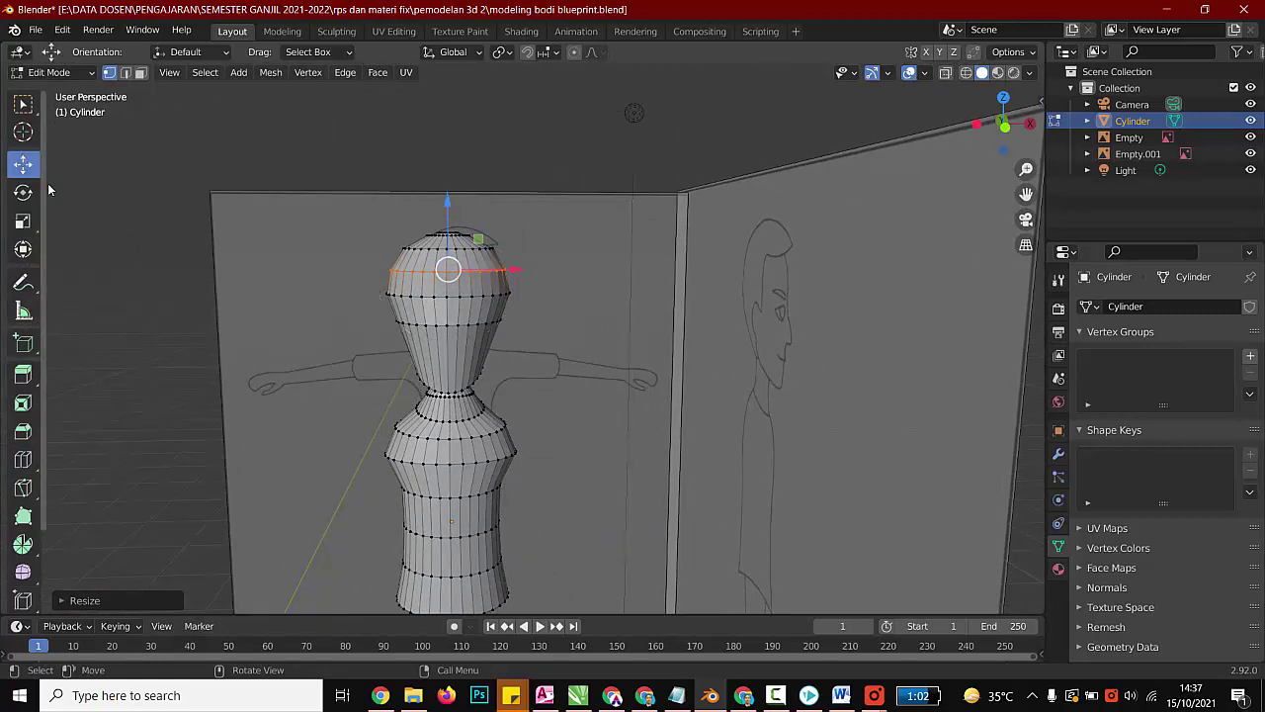
pyautogui.hotkey('ctrl', 's')
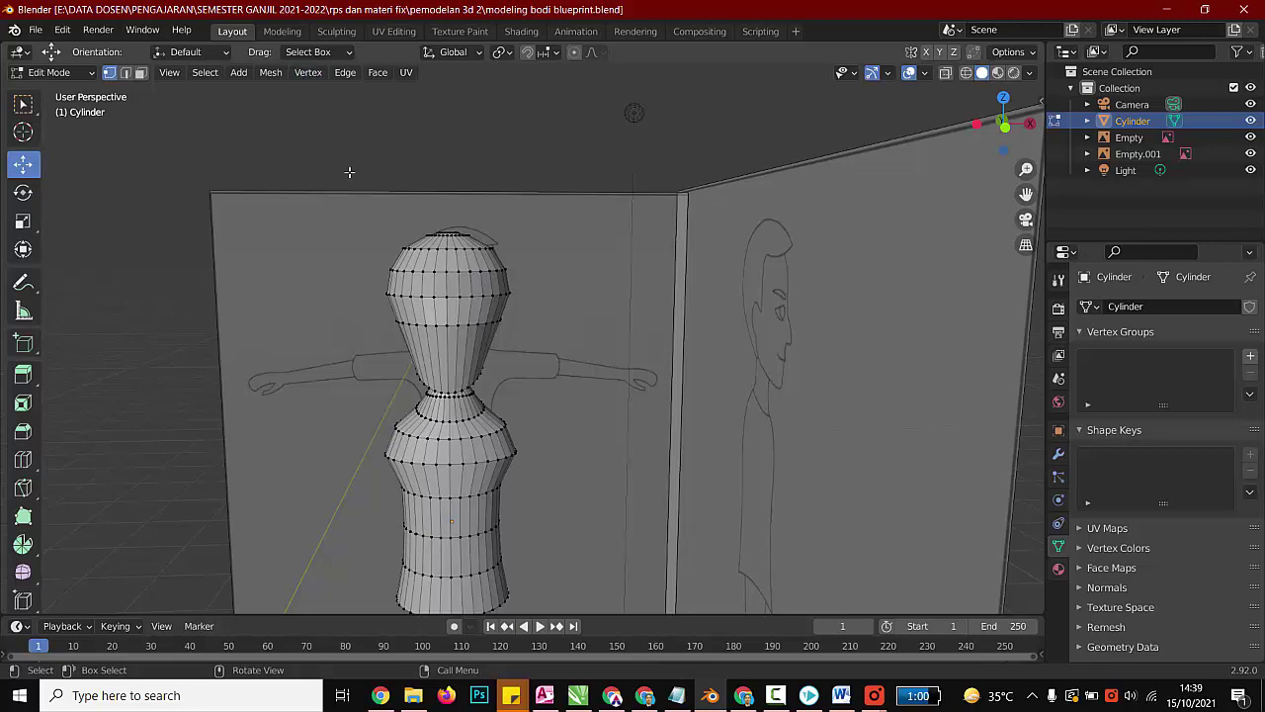
# Step: Examine the body and head against the front and side blueprints from different angles
pyautogui.press('KP_1')
pyautogui.scroll(3, 494, 451)
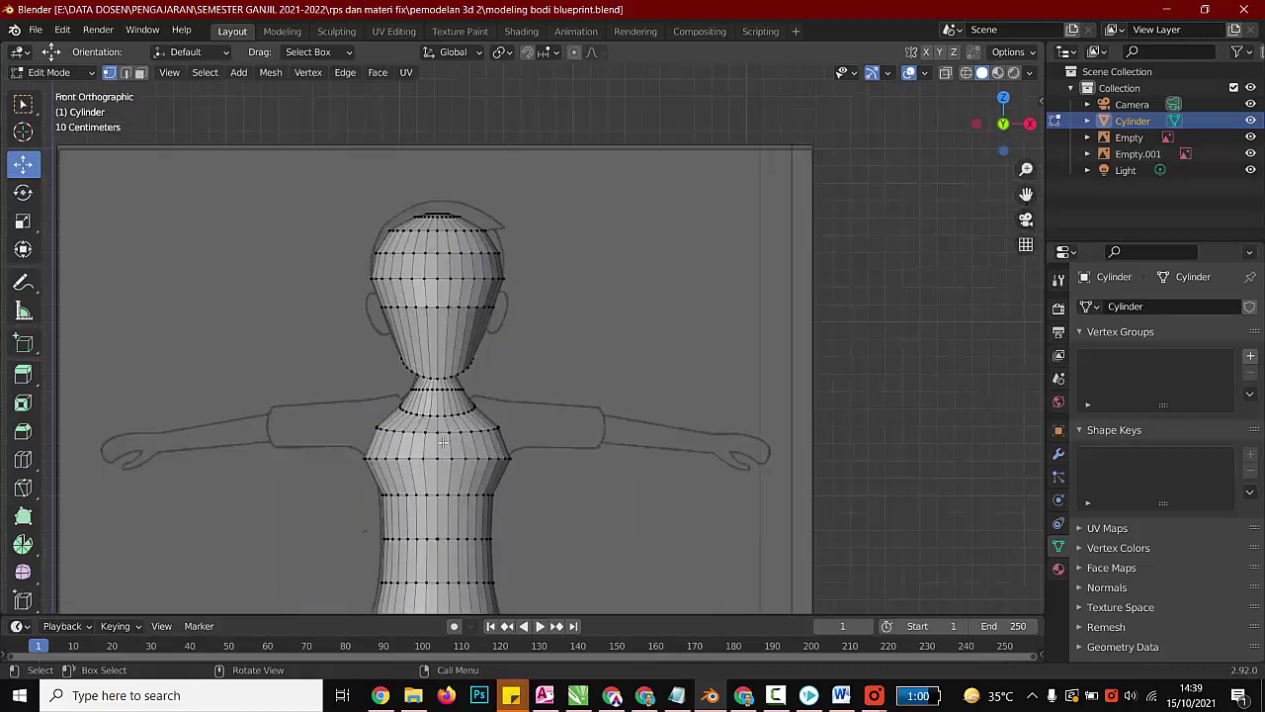
pyautogui.moveTo(493, 461); pyautogui.dragTo(316, 487, button='middle')
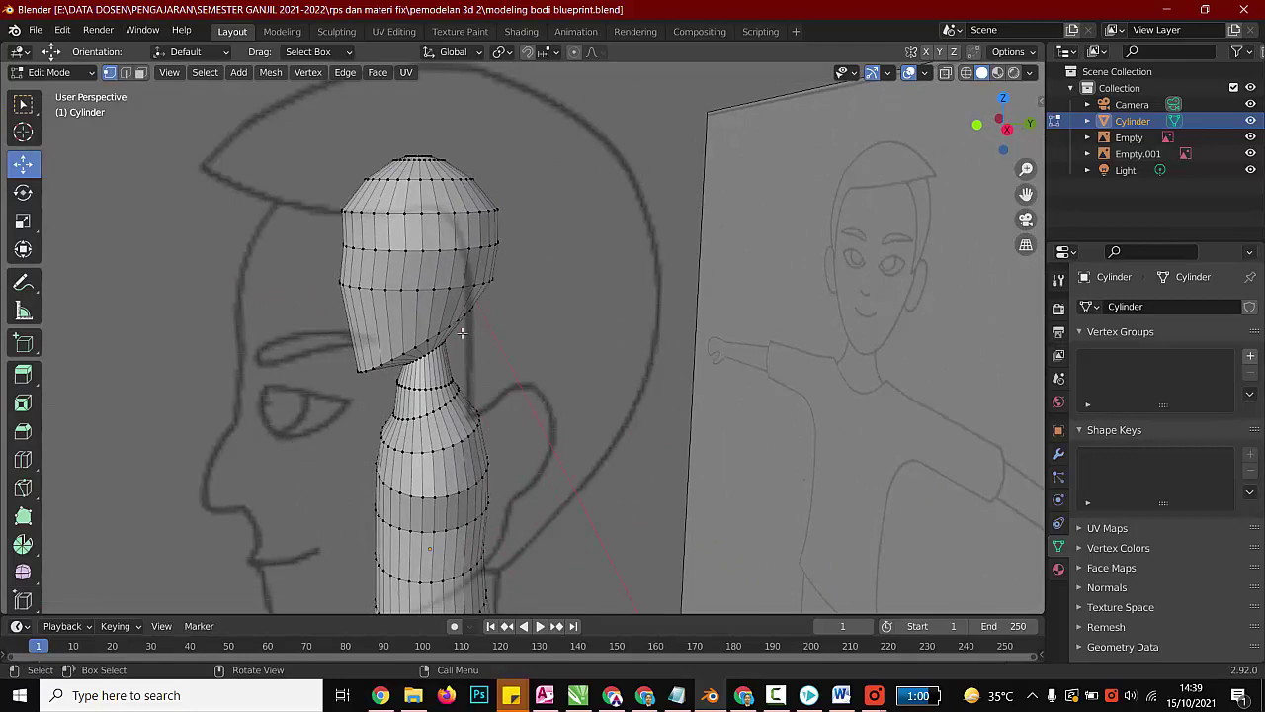
pyautogui.press('KP_1')
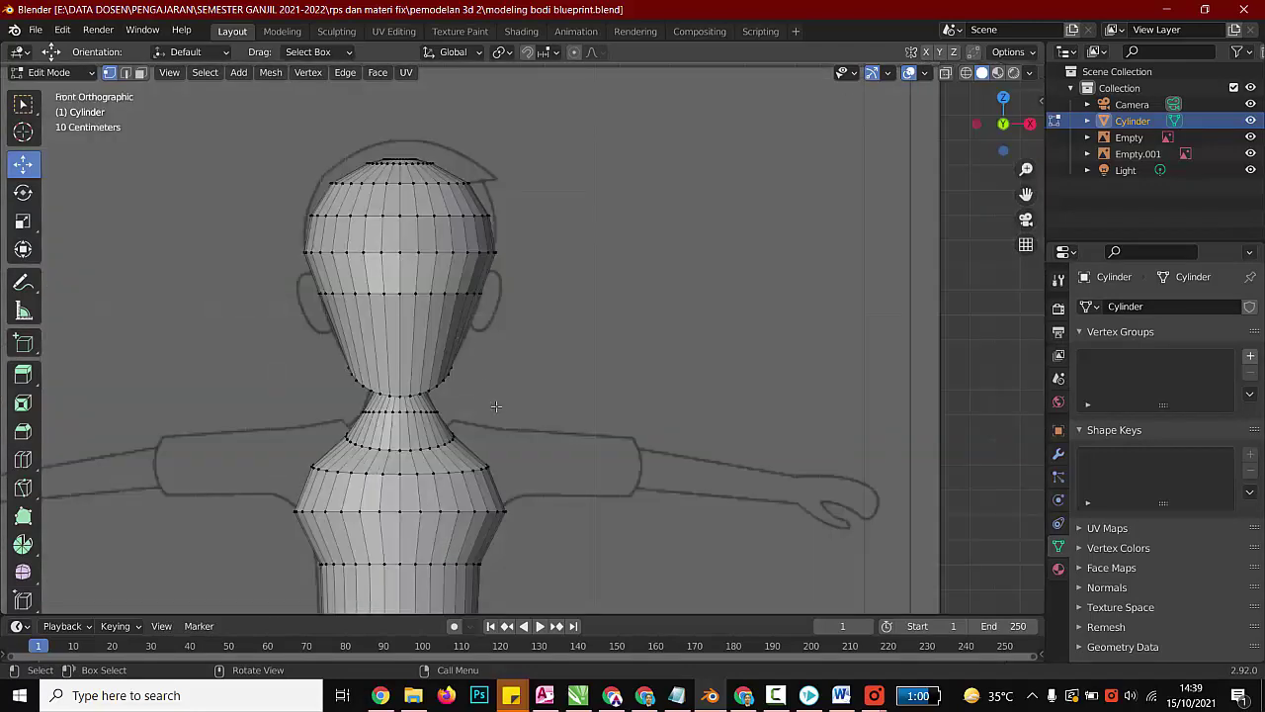
pyautogui.scroll(-4, 468, 181)
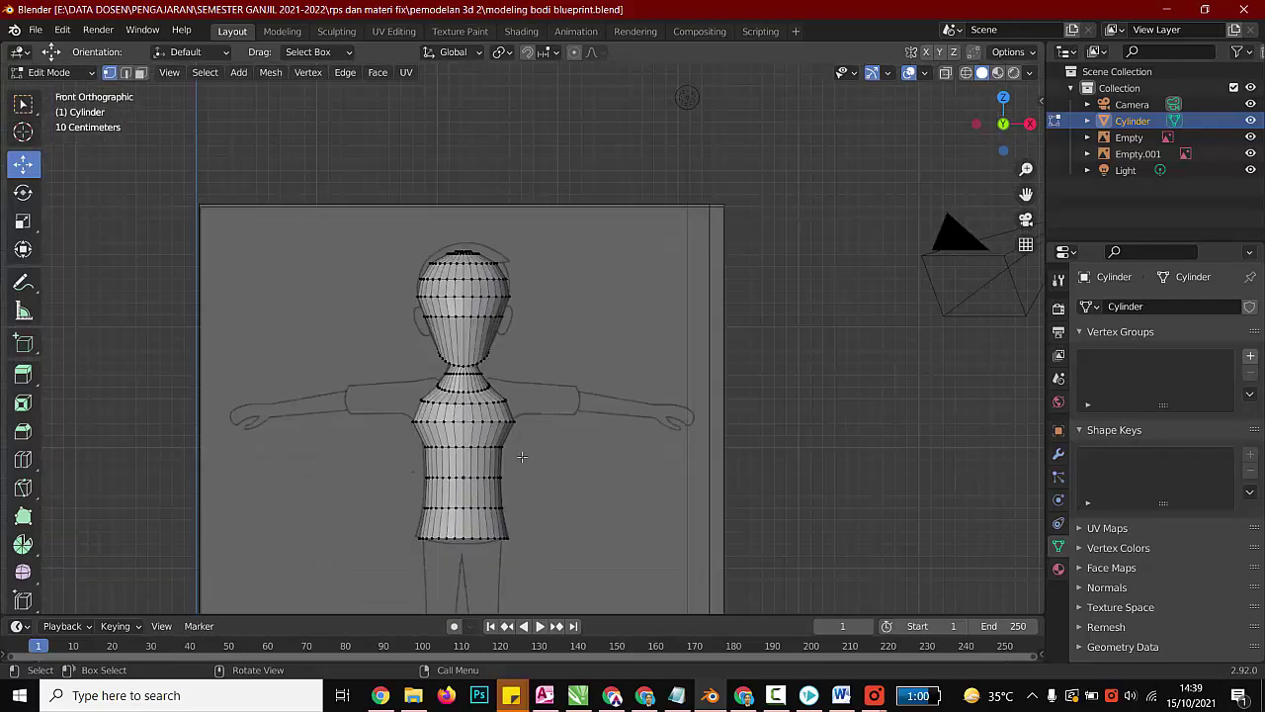
pyautogui.scroll(2, 534, 494)
pyautogui.moveTo(543, 522); pyautogui.dragTo(347, 527, button='middle')
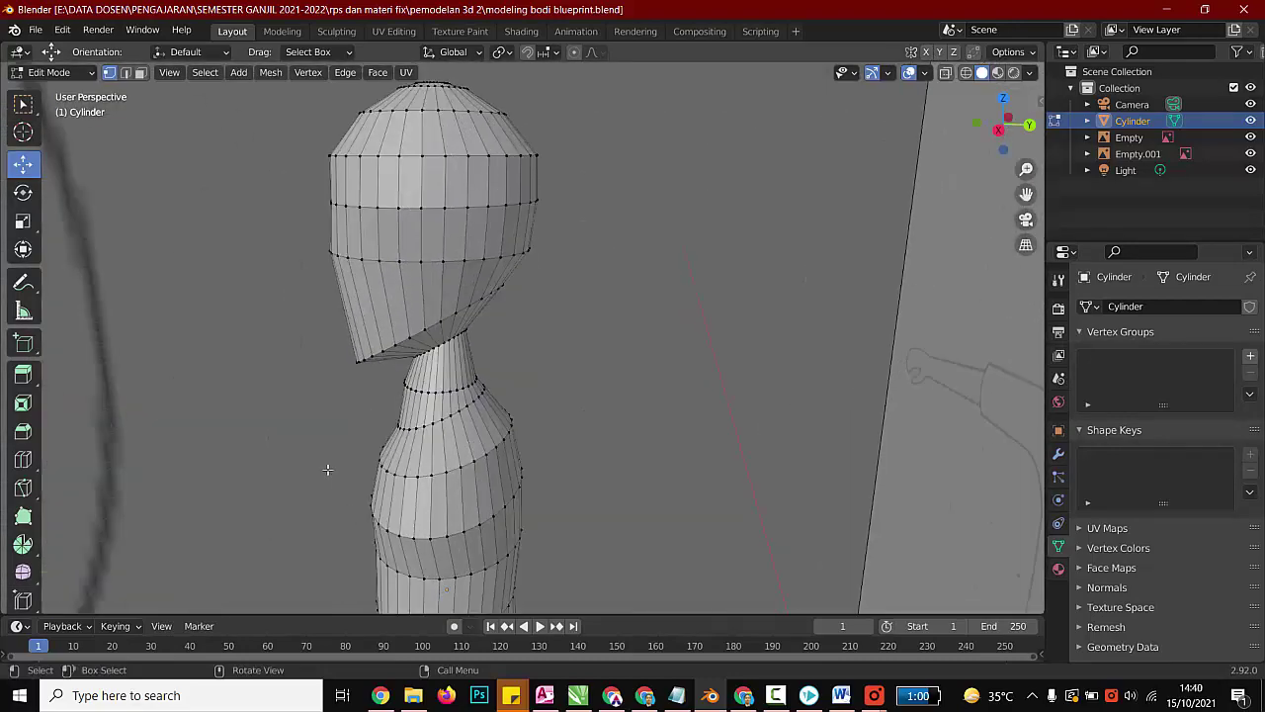
pyautogui.moveTo(327, 470)
pyautogui.mouseDown(button='middle')
pyautogui.moveTo(438, 474)
pyautogui.moveTo(438, 399)
pyautogui.mouseUp(button='middle')
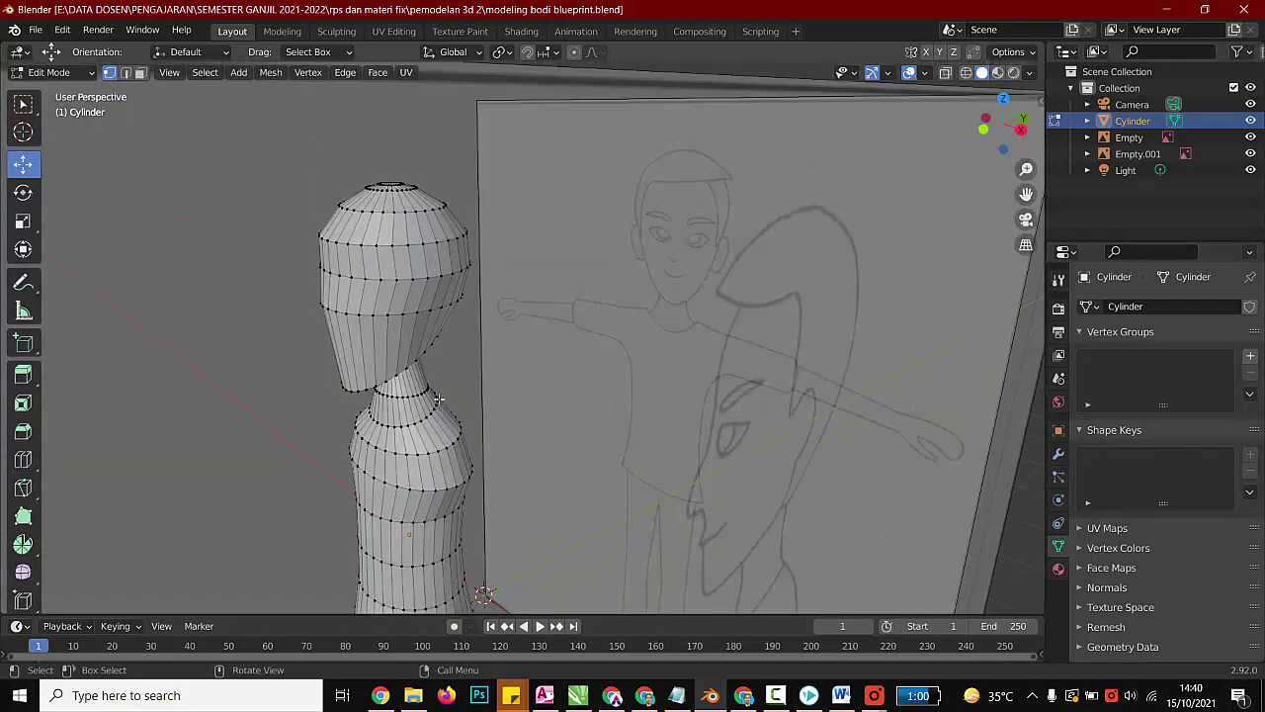
# Step: Return to the front view, clear the mesh selection and save the file again
pyautogui.press('l')
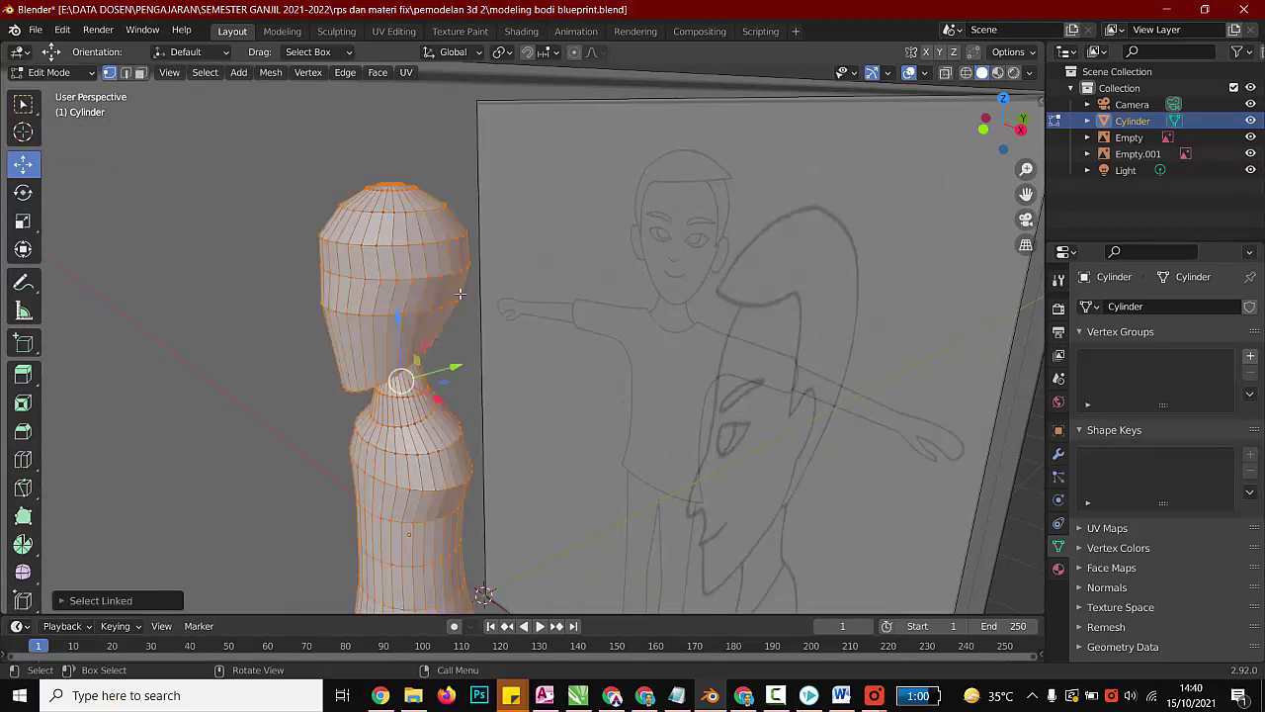
pyautogui.press('Right')
pyautogui.press('KP_1')
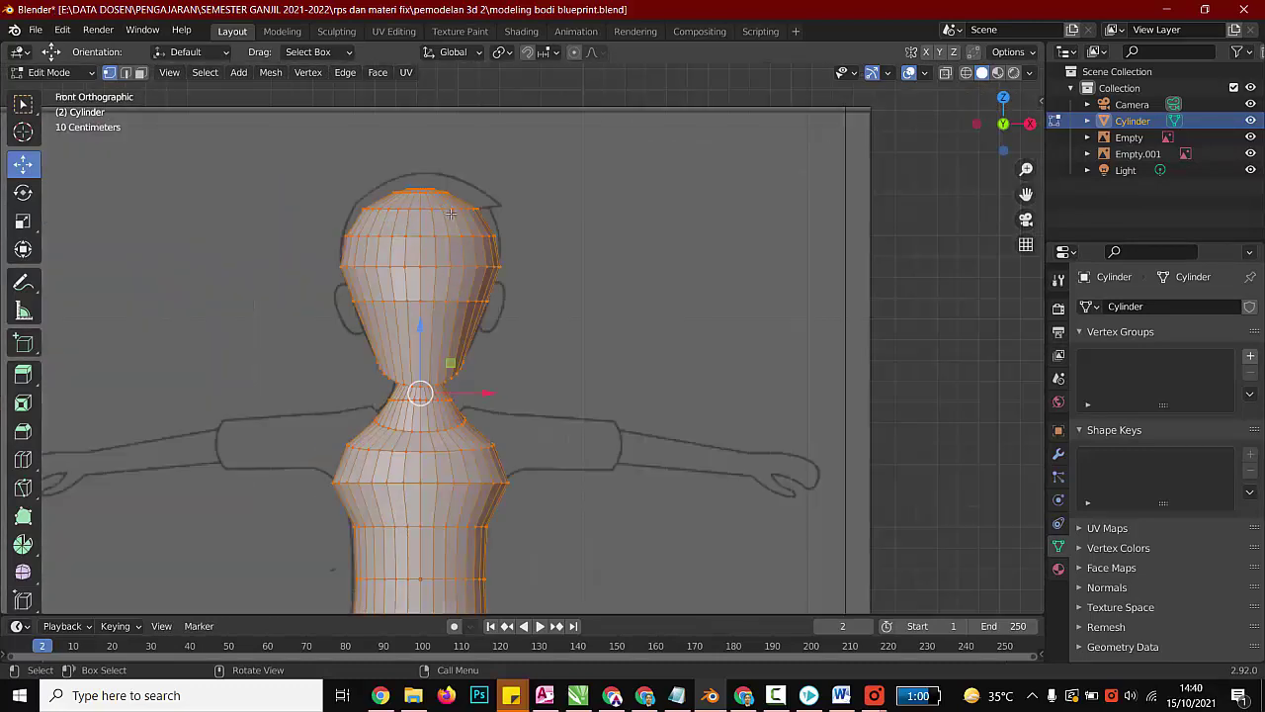
pyautogui.scroll(-2, 451, 213)
pyautogui.moveTo(352, 208); pyautogui.dragTo(171, 203)
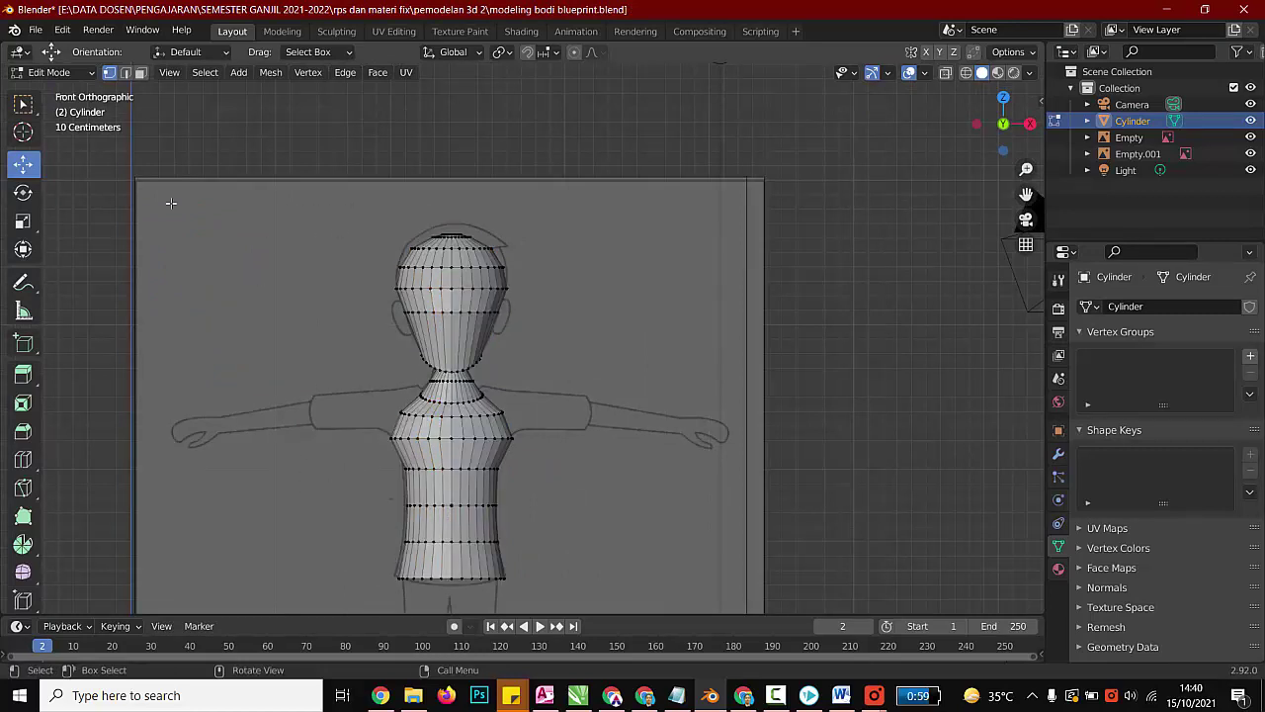
pyautogui.hotkey('ctrl', 's')
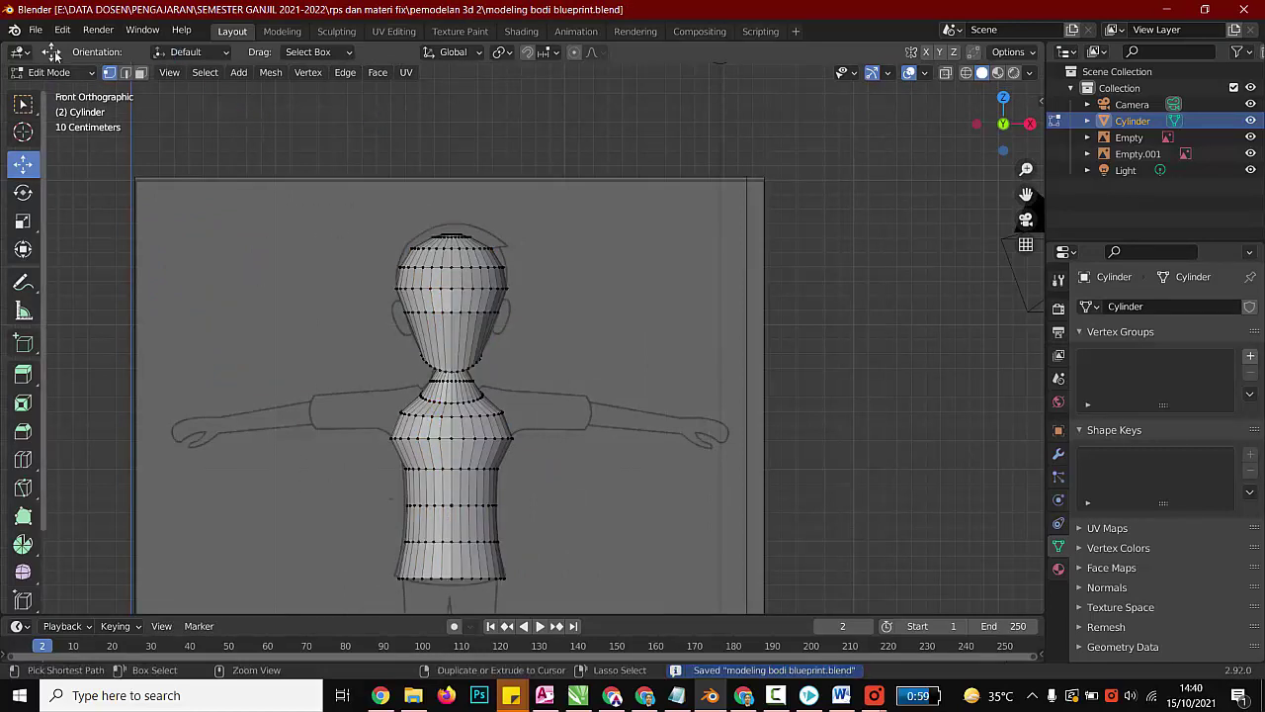
pyautogui.scroll(-3, 501, 402)
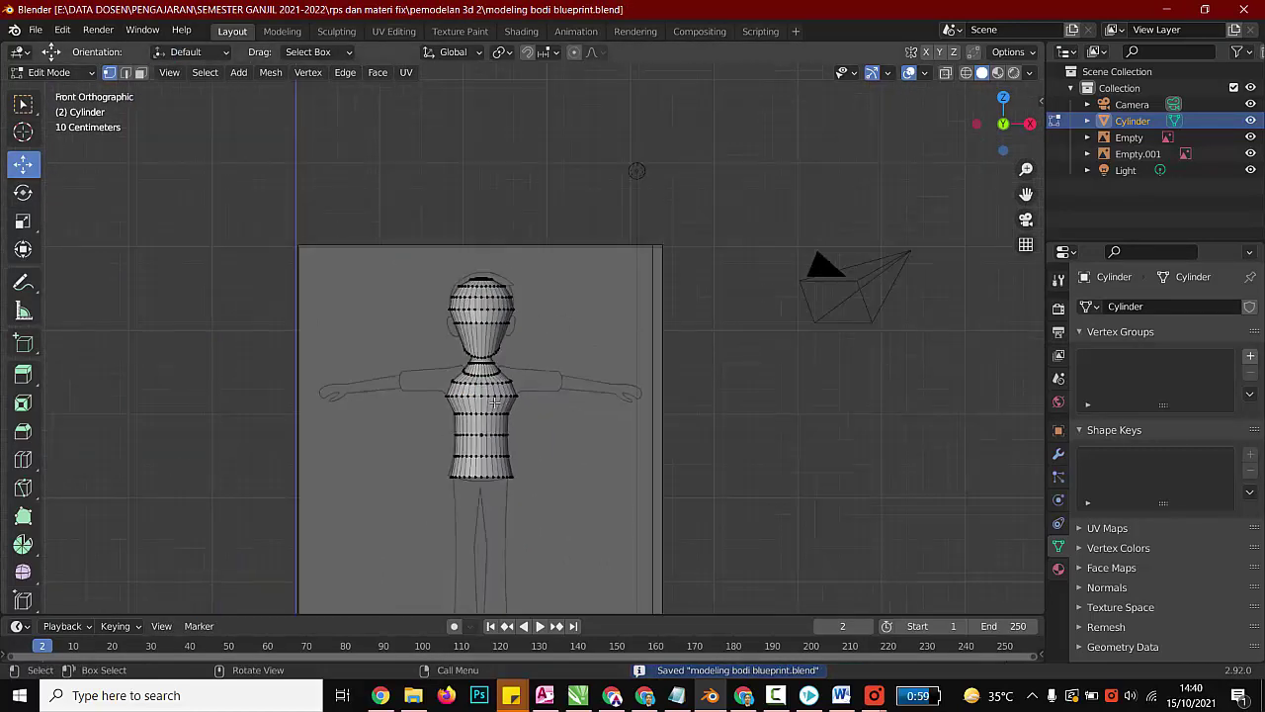
pyautogui.moveTo(560, 230); pyautogui.dragTo(414, 534)
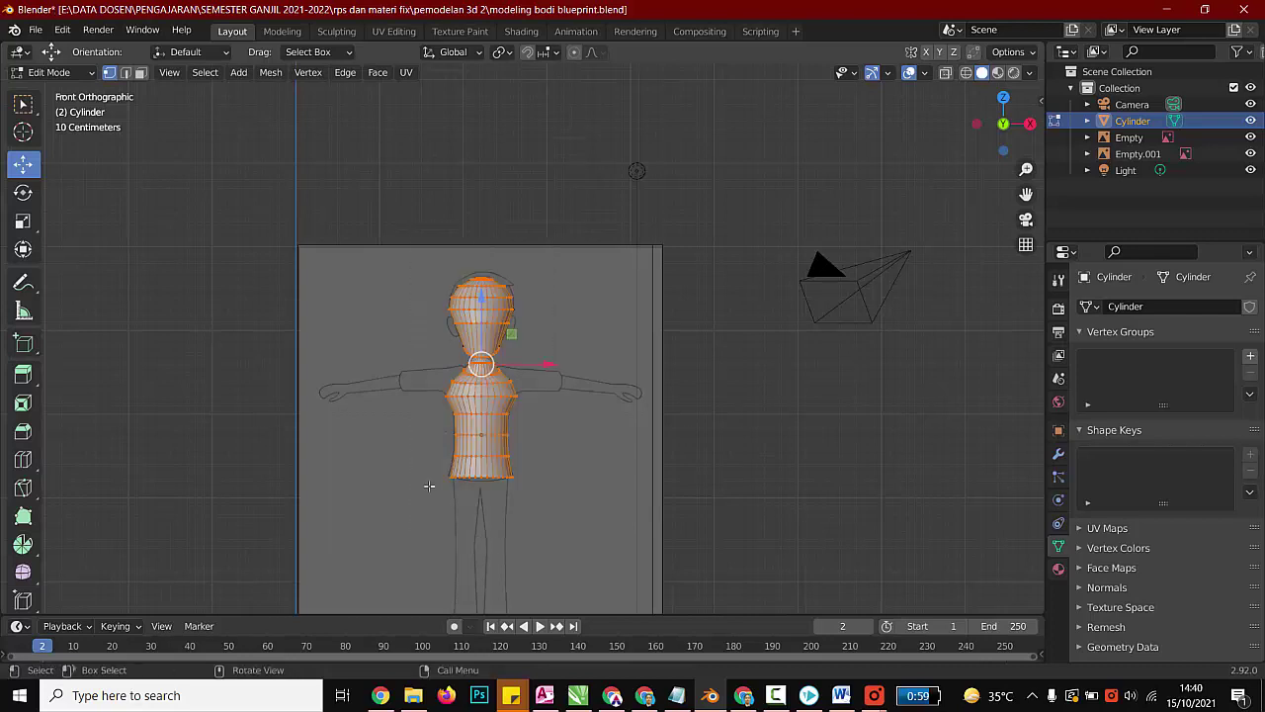
pyautogui.moveTo(549, 364); pyautogui.dragTo(554, 364)
pyautogui.hotkey('ctrl', 'z')
# Step: Switch to wireframe shading, select the entire body mesh and copy it, undoing the trial move along X
pyautogui.click(966, 74)
pyautogui.moveTo(586, 213); pyautogui.dragTo(380, 551)
pyautogui.hotkey('ctrl', 'c')
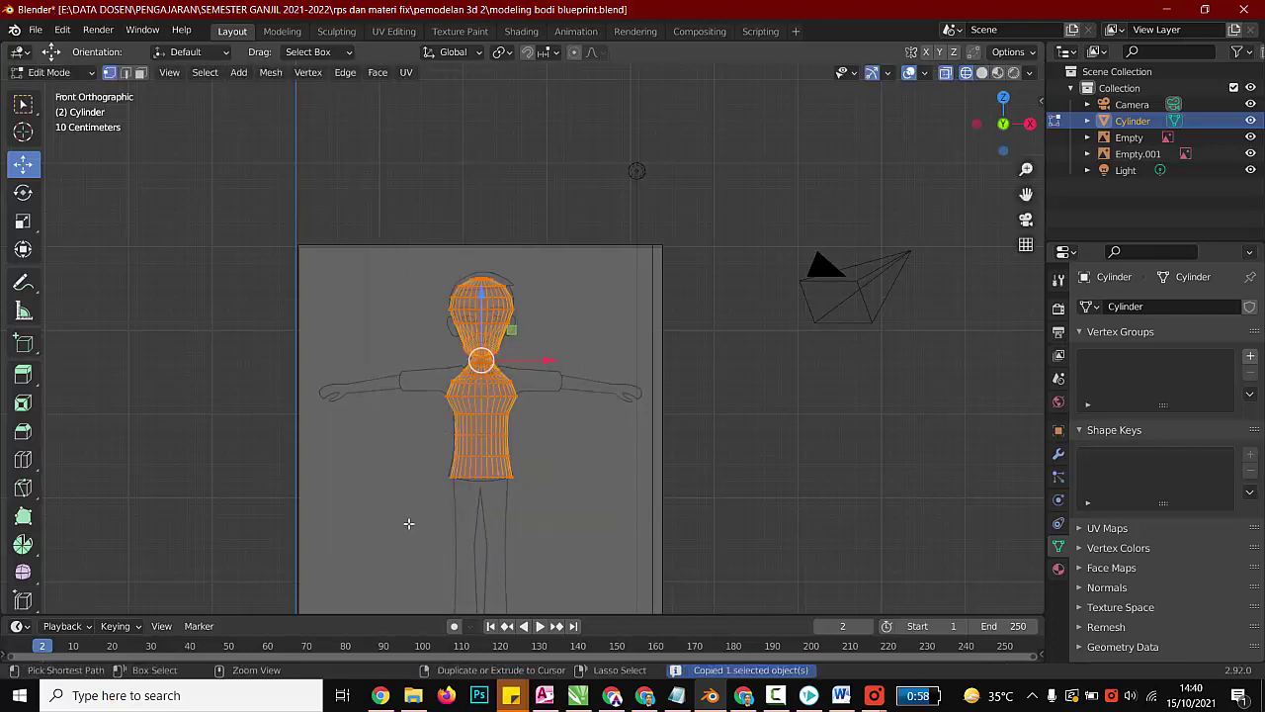
pyautogui.moveTo(549, 361); pyautogui.dragTo(441, 360)
pyautogui.hotkey('ctrl', 'z')
# Step: Switch to Object Mode and paste the copied body as a separate object
pyautogui.click(63, 73)
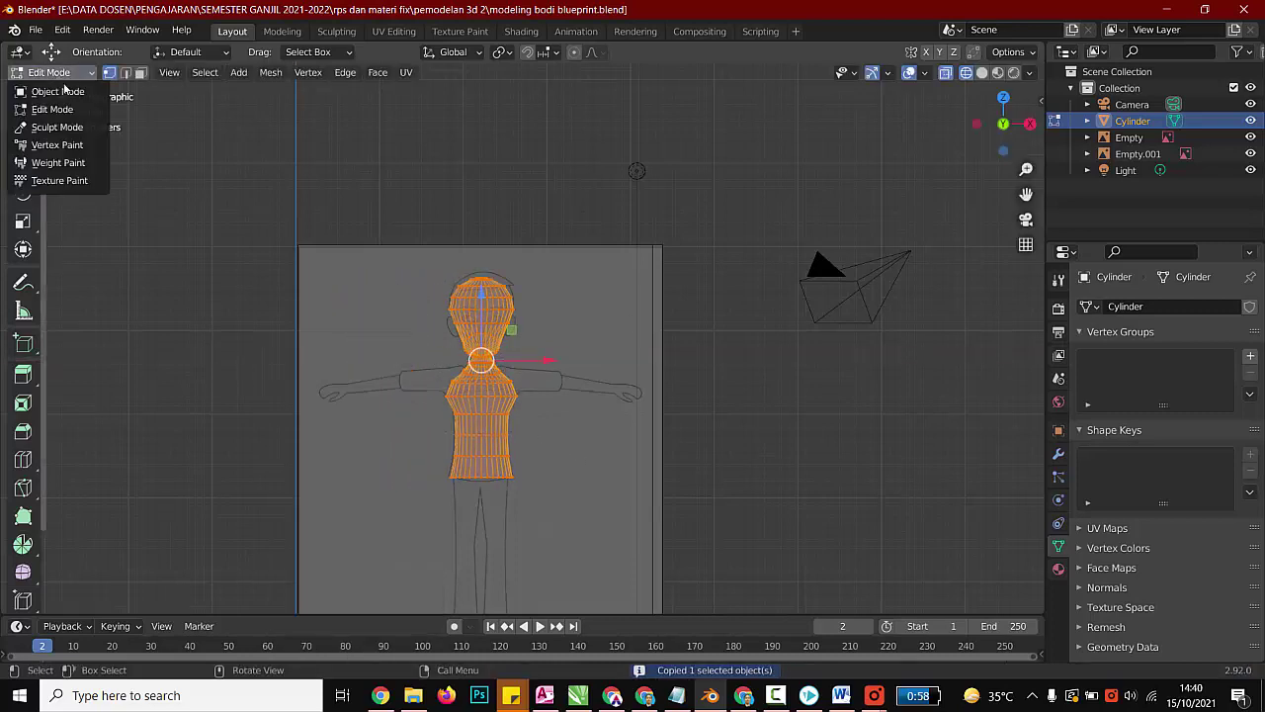
pyautogui.click(61, 91)
pyautogui.click(480, 303)
pyautogui.click(494, 318)
pyautogui.hotkey('ctrl', 'v')
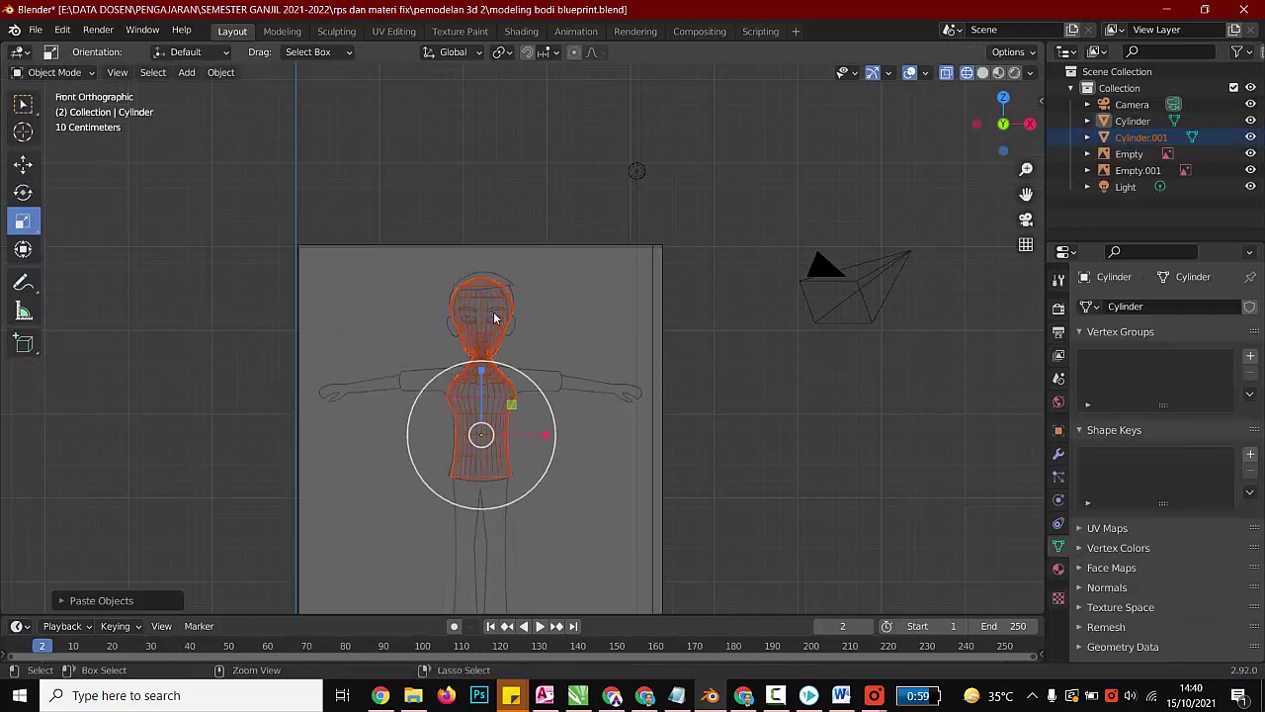
# Step: Move the pasted body along negative X clear of the front blueprint and raise it along Z as a spare copy
pyautogui.click(24, 165)
pyautogui.moveTo(485, 434); pyautogui.dragTo(102, 440)
pyautogui.click(377, 351)
pyautogui.scroll(-2, 377, 351)
pyautogui.click(211, 331)
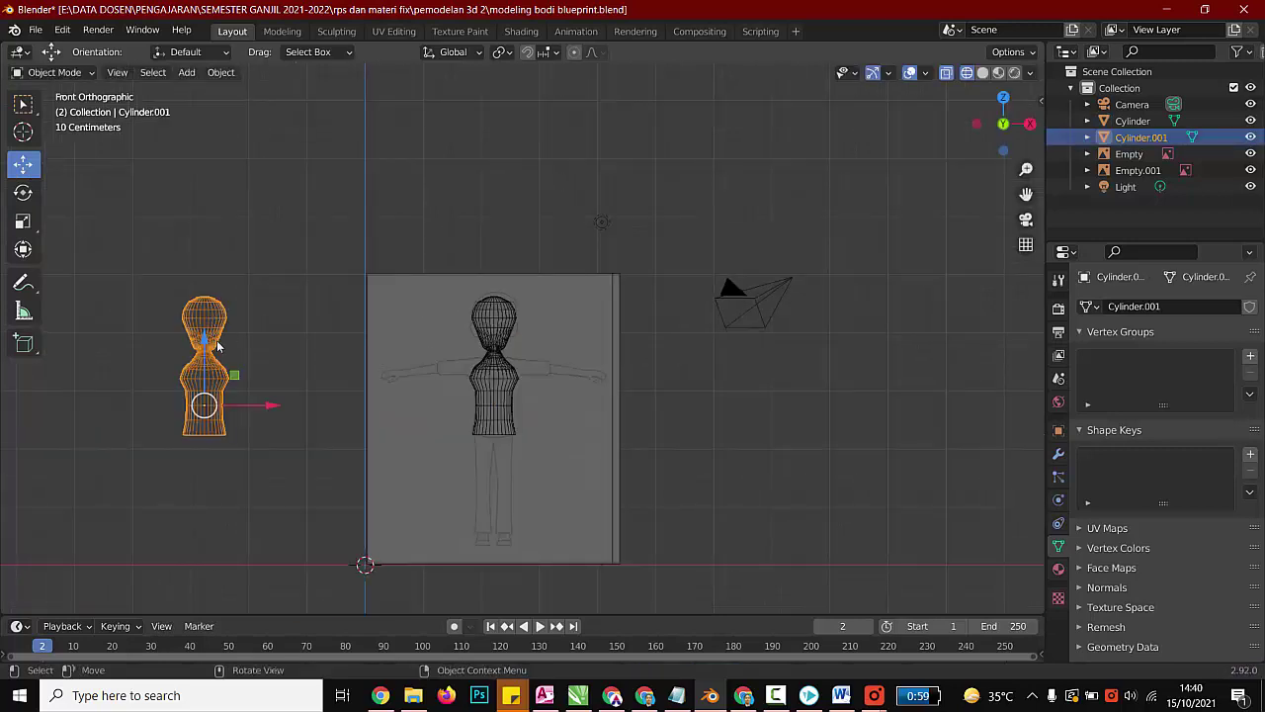
pyautogui.moveTo(205, 339); pyautogui.dragTo(205, 95)
pyautogui.click(422, 278)
# Step: Select the original body object on the front blueprint and switch it to Edit Mode
pyautogui.scroll(6, 451, 352)
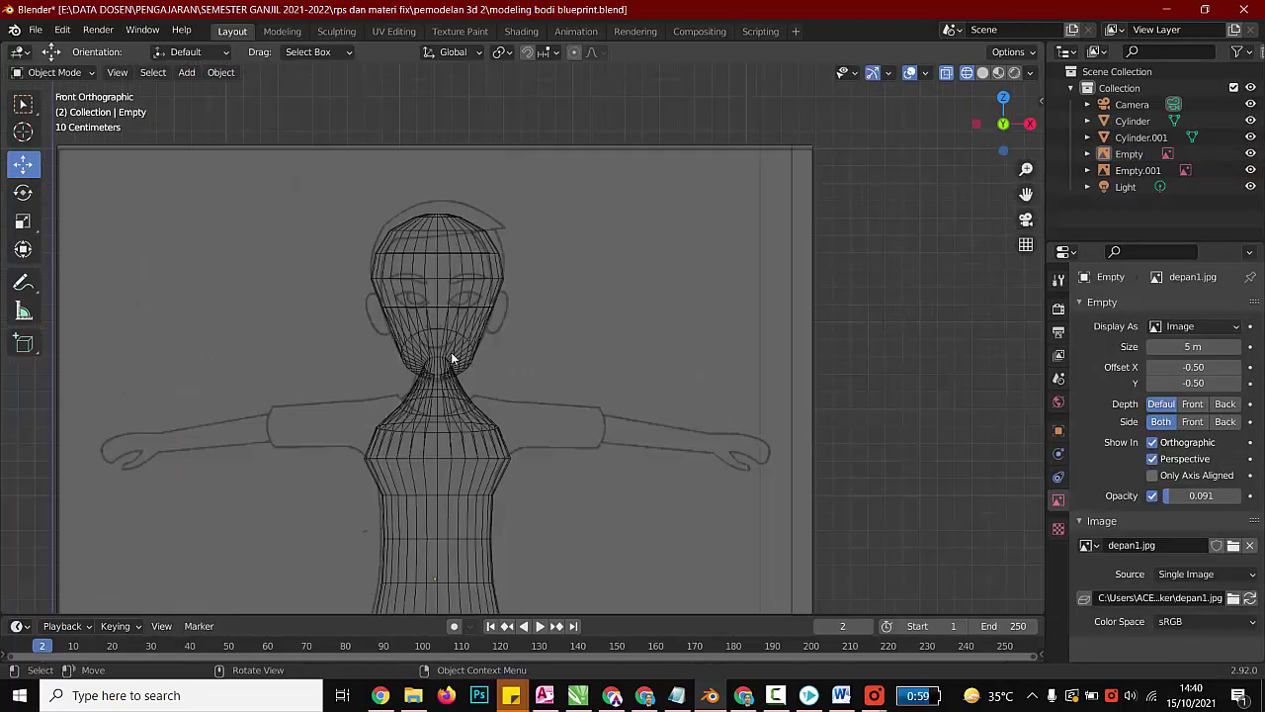
pyautogui.click(452, 358)
pyautogui.scroll(-1, 341, 164)
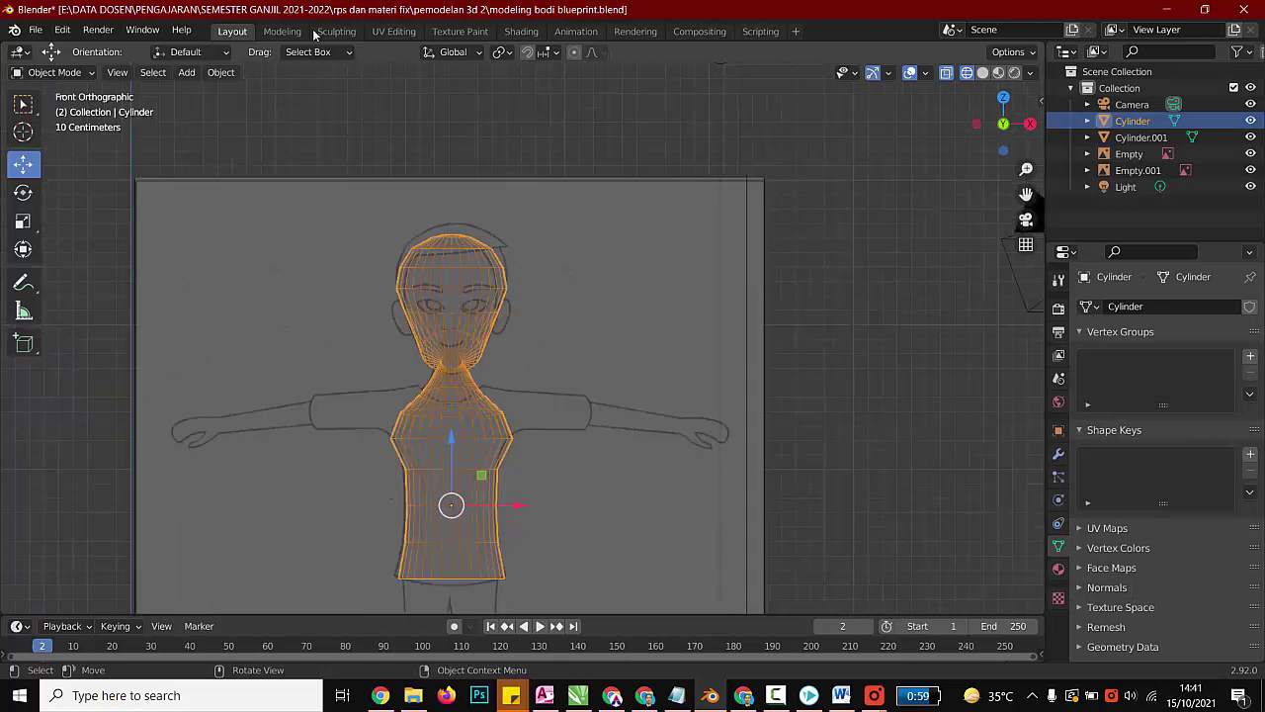
pyautogui.click(54, 72)
pyautogui.click(44, 107)
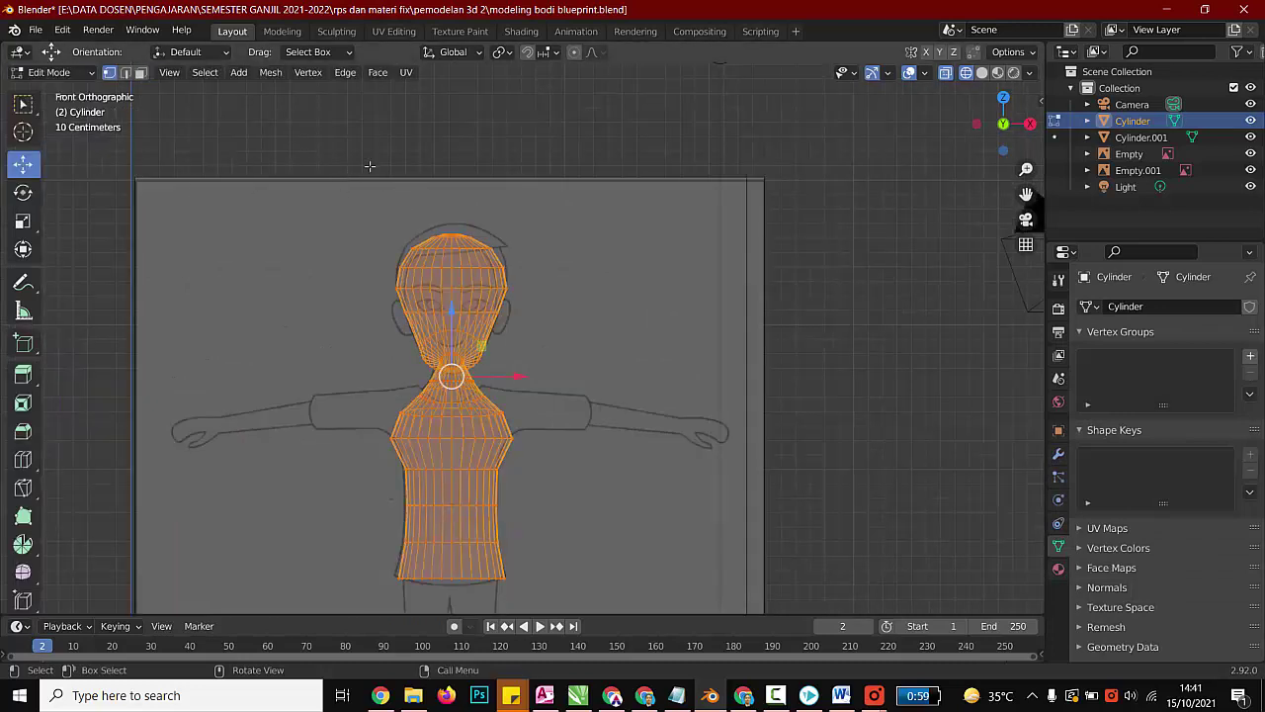
# Step: Select all vertices on the negative X half of the body and delete them
pyautogui.moveTo(334, 150); pyautogui.dragTo(450, 625)
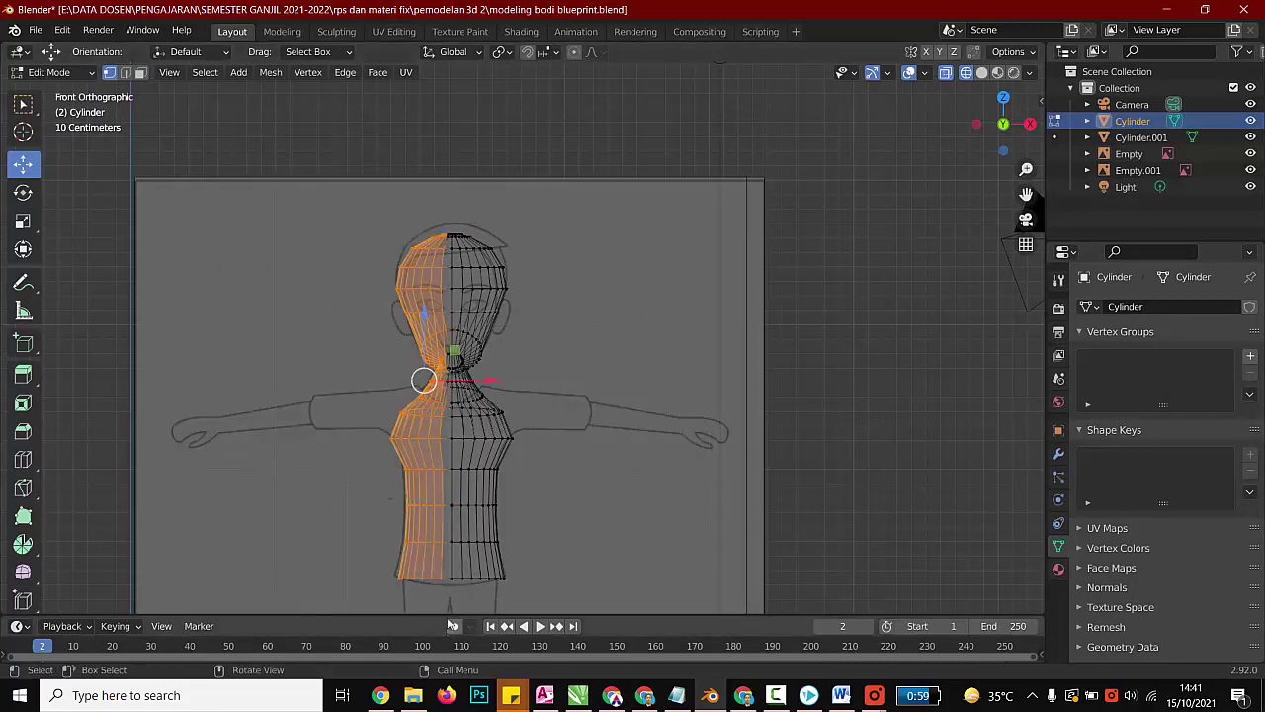
pyautogui.scroll(2, 450, 625)
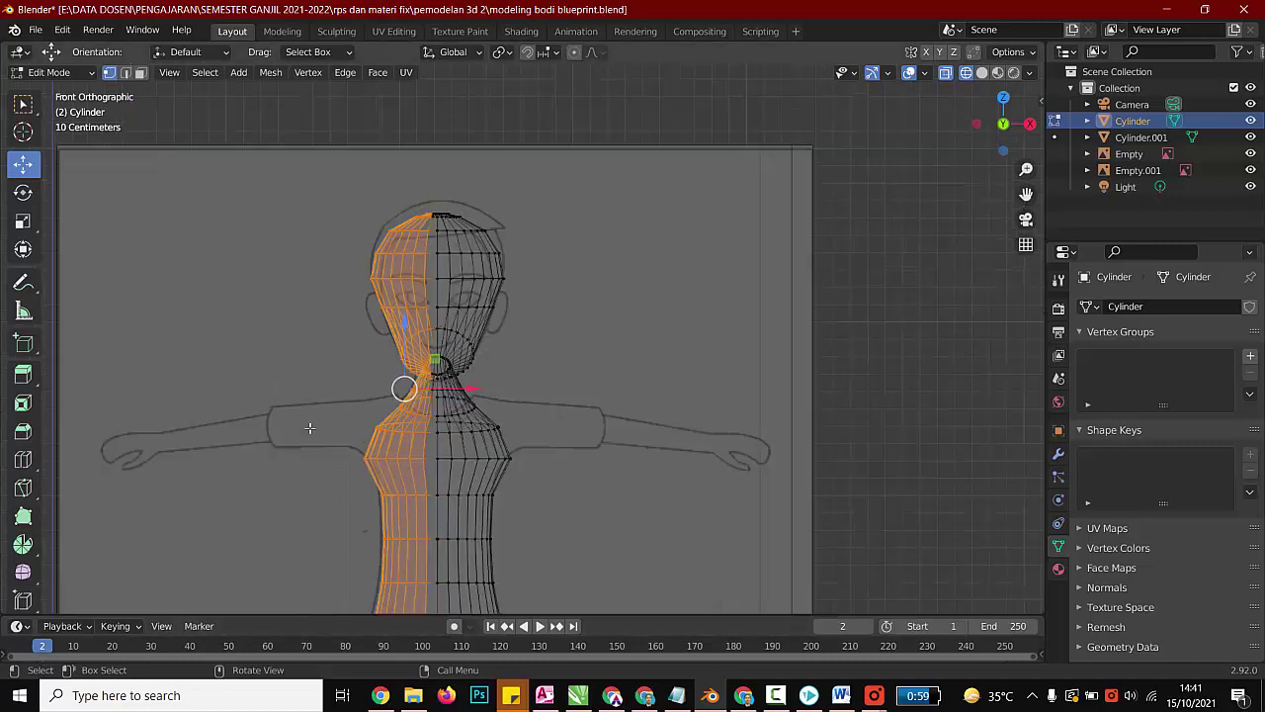
pyautogui.press('x')
pyautogui.click(310, 428)
pyautogui.scroll(4, 411, 157)
pyautogui.scroll(-3, 390, 134)
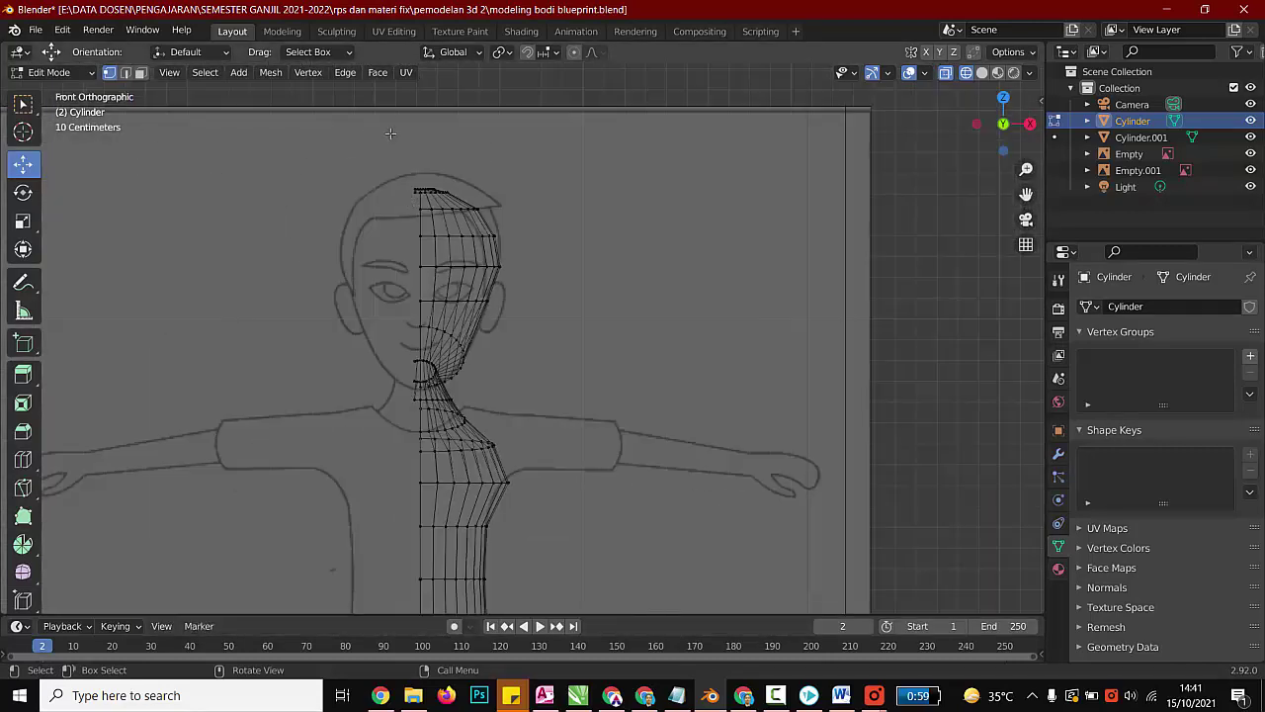
# Step: Delete the stray vertices past the centre line at the top of the head and around the chin and neck
pyautogui.scroll(2, 384, 115)
pyautogui.moveTo(335, 101); pyautogui.dragTo(366, 147)
pyautogui.press('x')
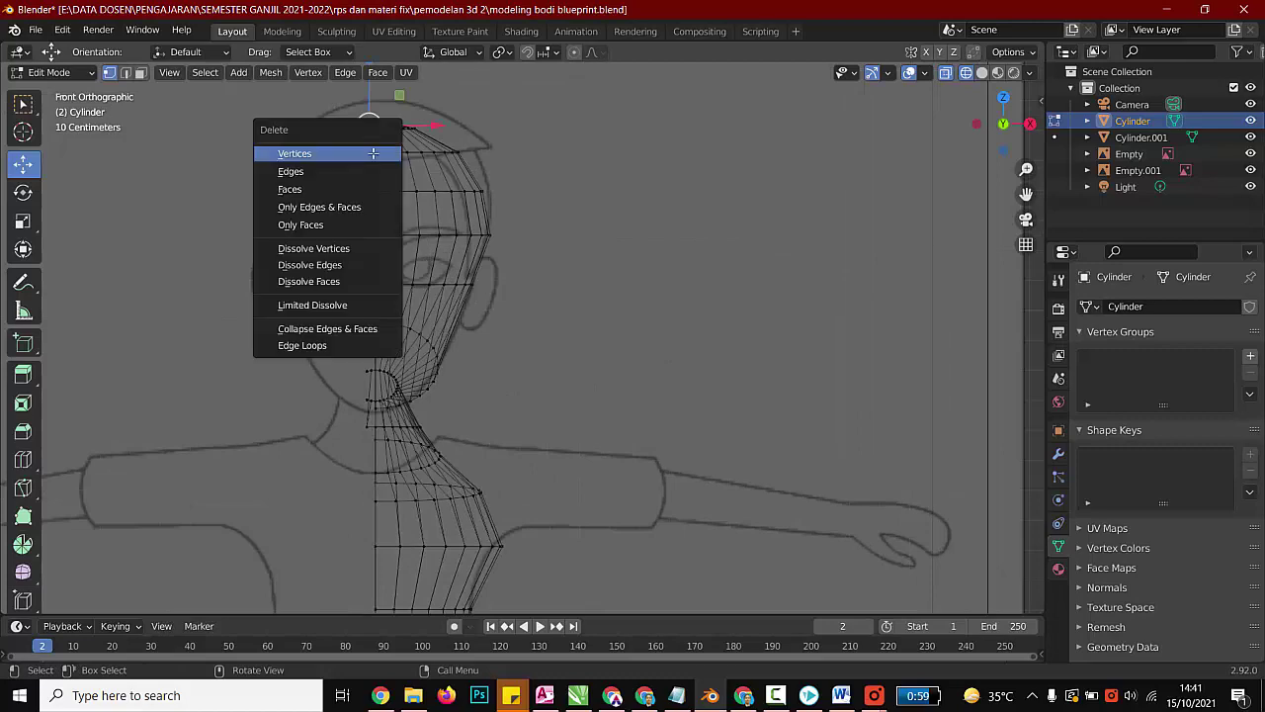
pyautogui.click(373, 154)
pyautogui.scroll(-3, 377, 314)
pyautogui.scroll(3, 398, 380)
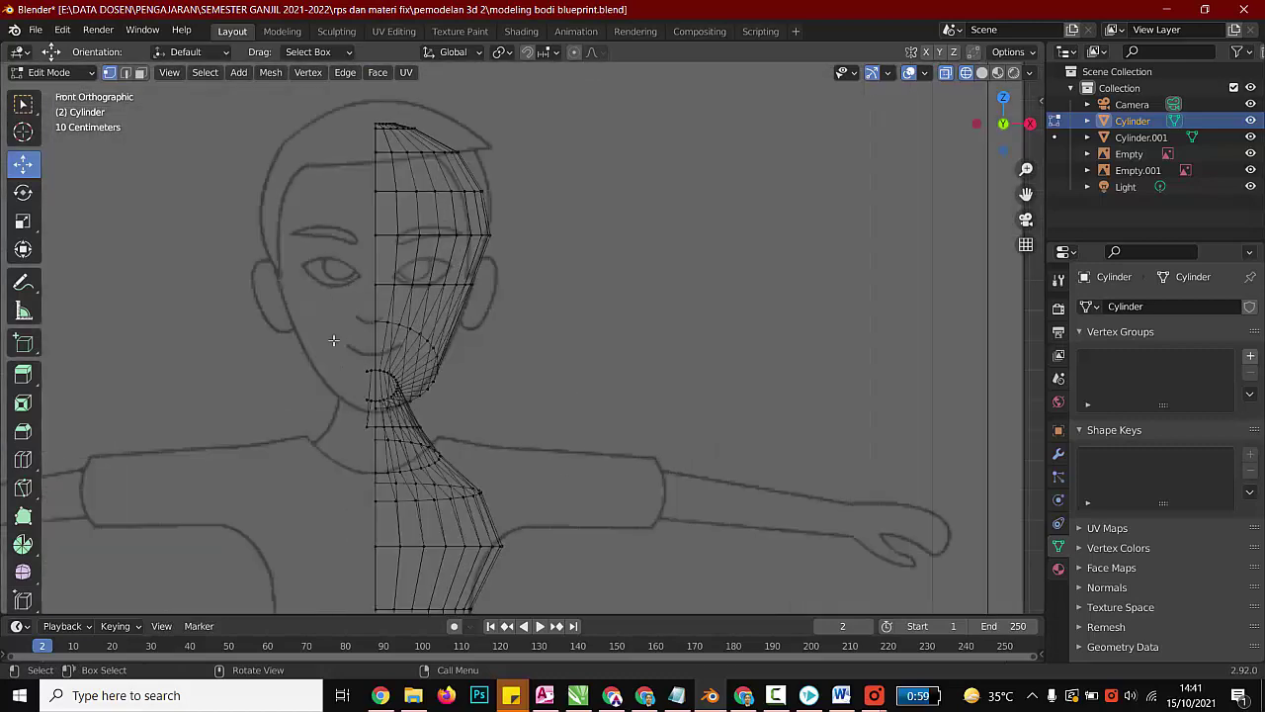
pyautogui.moveTo(328, 337); pyautogui.dragTo(370, 453)
pyautogui.press('x')
pyautogui.click(368, 448)
pyautogui.moveTo(369, 447); pyautogui.dragTo(438, 444, button='middle')
pyautogui.scroll(-6, 437, 445)
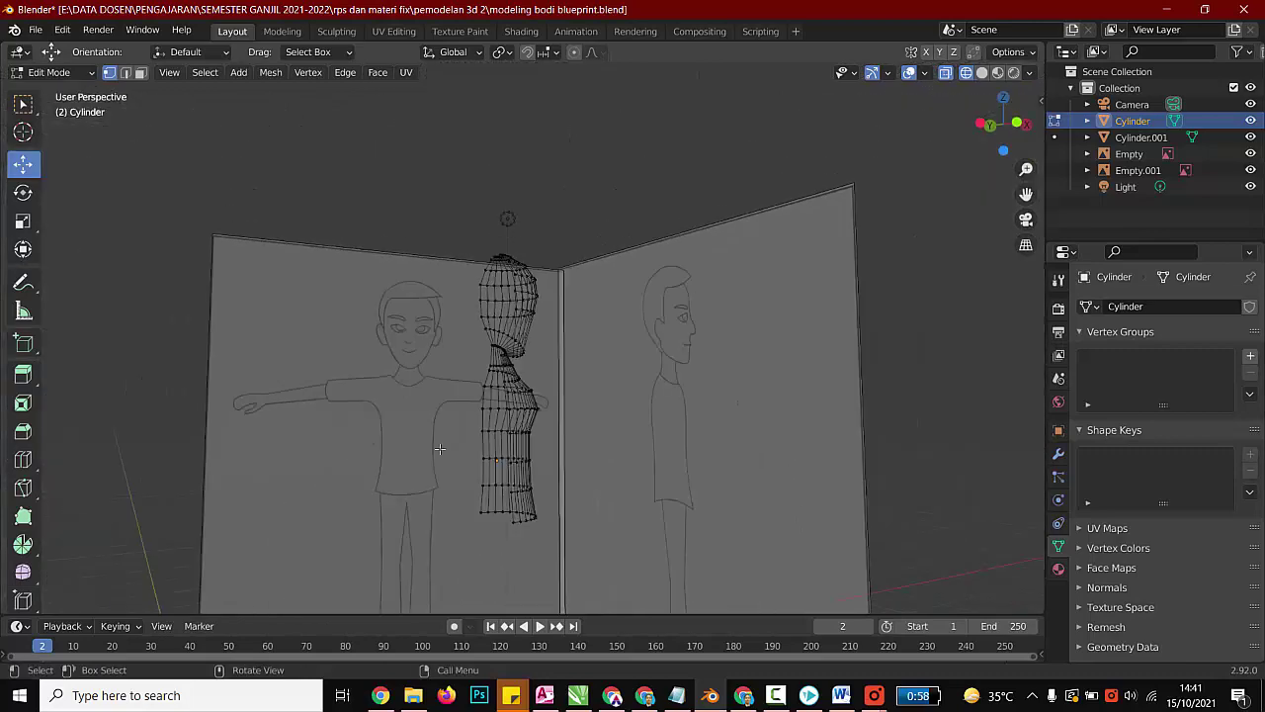
pyautogui.scroll(4, 429, 387)
pyautogui.moveTo(367, 375); pyautogui.dragTo(312, 385, button='middle')
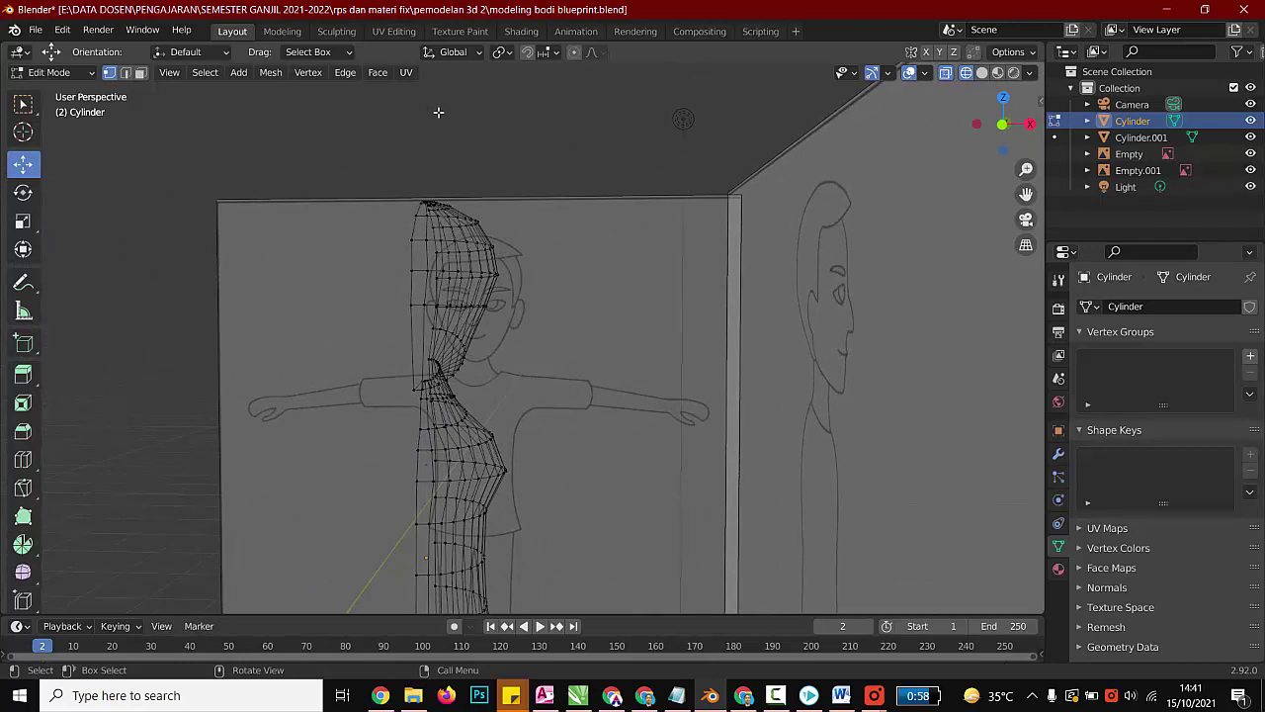
# Step: Return to the front view in solid shading, select the remaining half of the body and add a Mirror modifier on the X axis
pyautogui.press('KP_1')
pyautogui.click(982, 73)
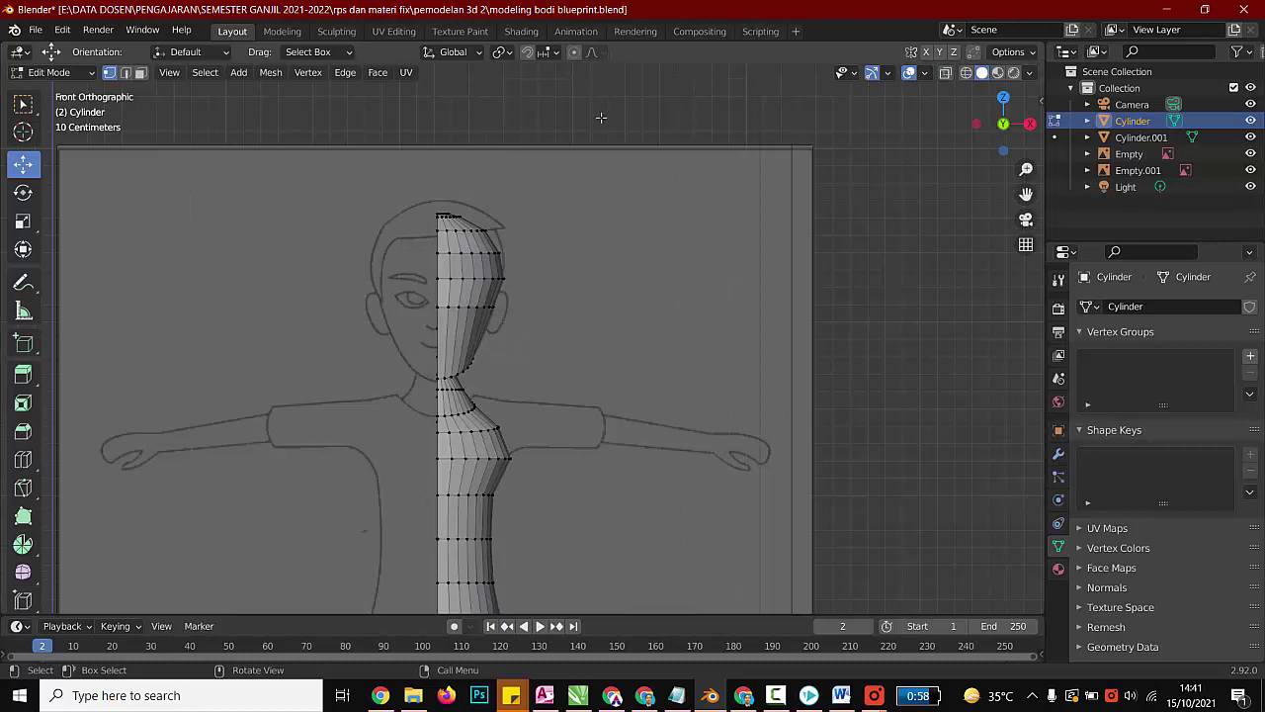
pyautogui.scroll(-2, 308, 90)
pyautogui.moveTo(376, 192); pyautogui.dragTo(559, 571)
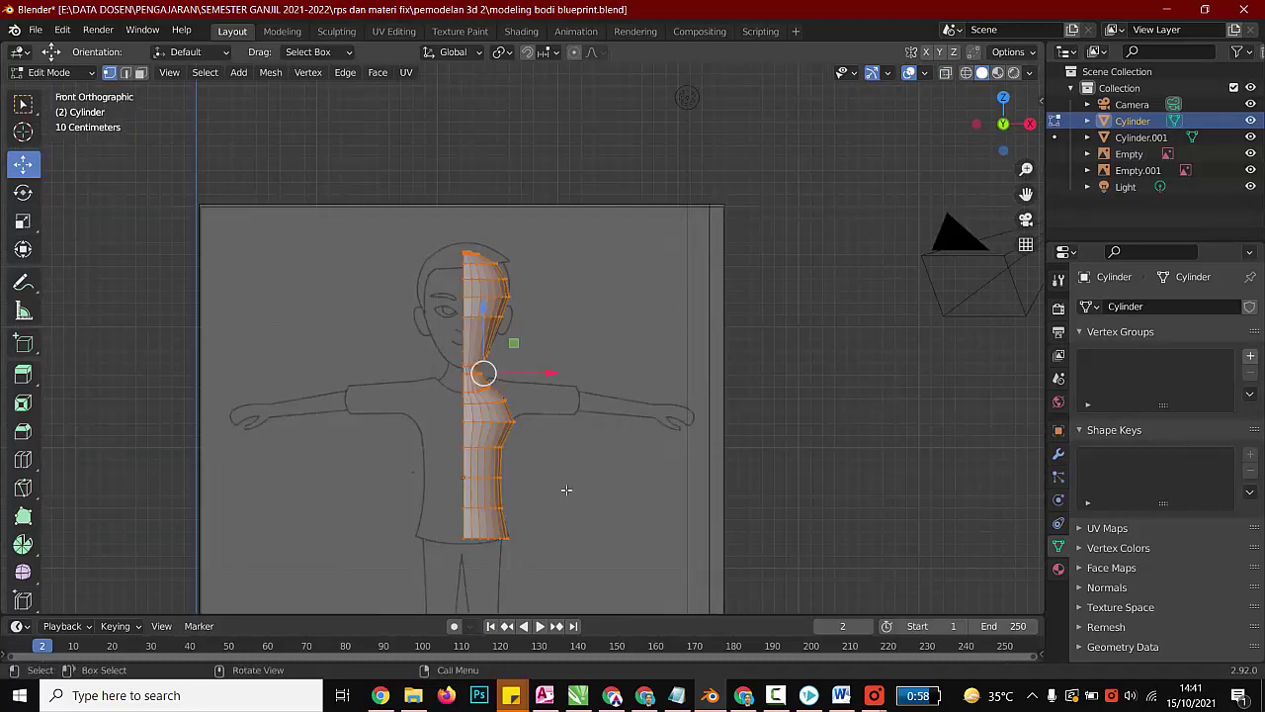
pyautogui.click(1059, 454)
pyautogui.click(1149, 306)
pyautogui.click(958, 497)
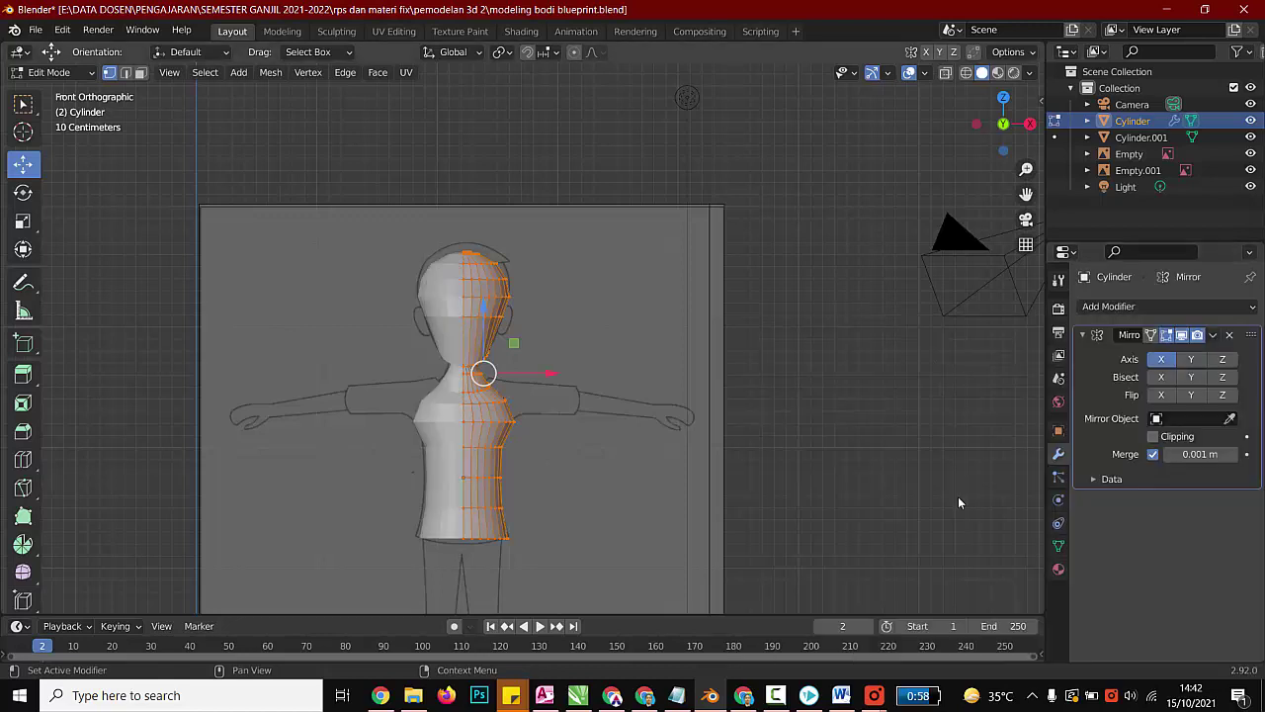
pyautogui.click(516, 249)
pyautogui.scroll(5, 490, 414)
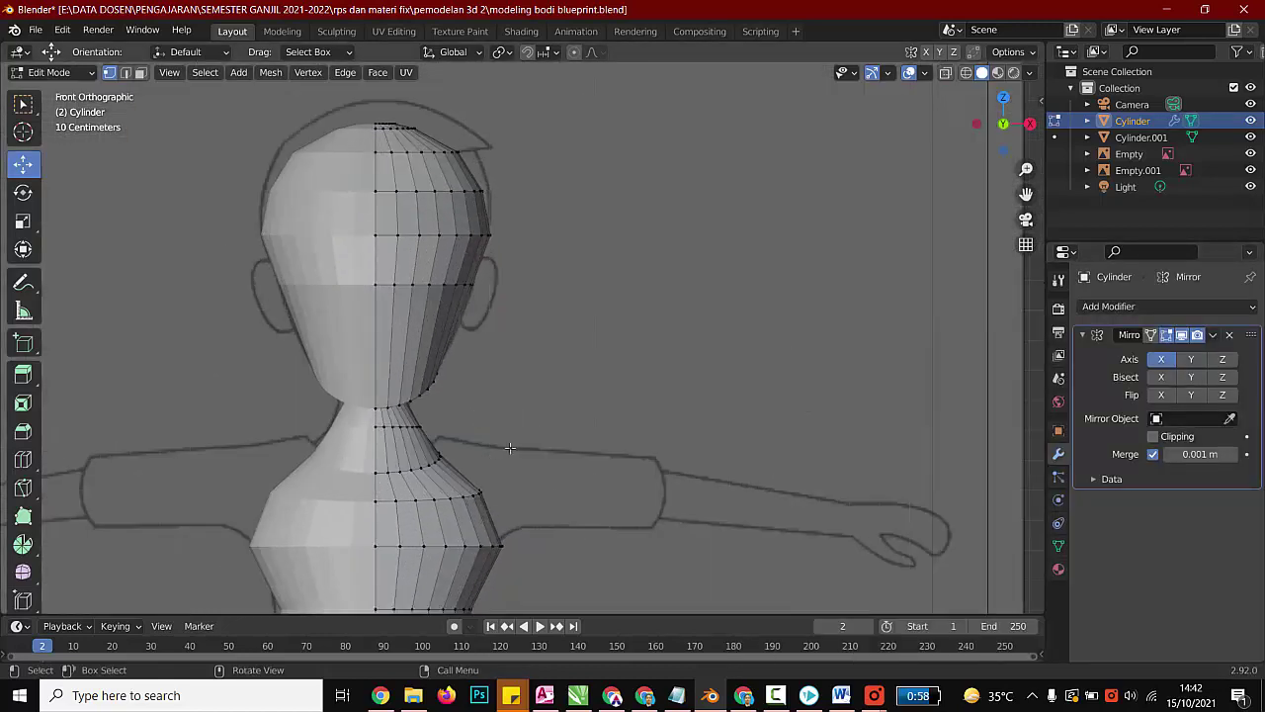
# Step: Switch to face selection and select the block of faces on the body's shoulder where the arm attaches
pyautogui.scroll(-2, 539, 511)
pyautogui.moveTo(532, 528); pyautogui.dragTo(401, 462, button='middle')
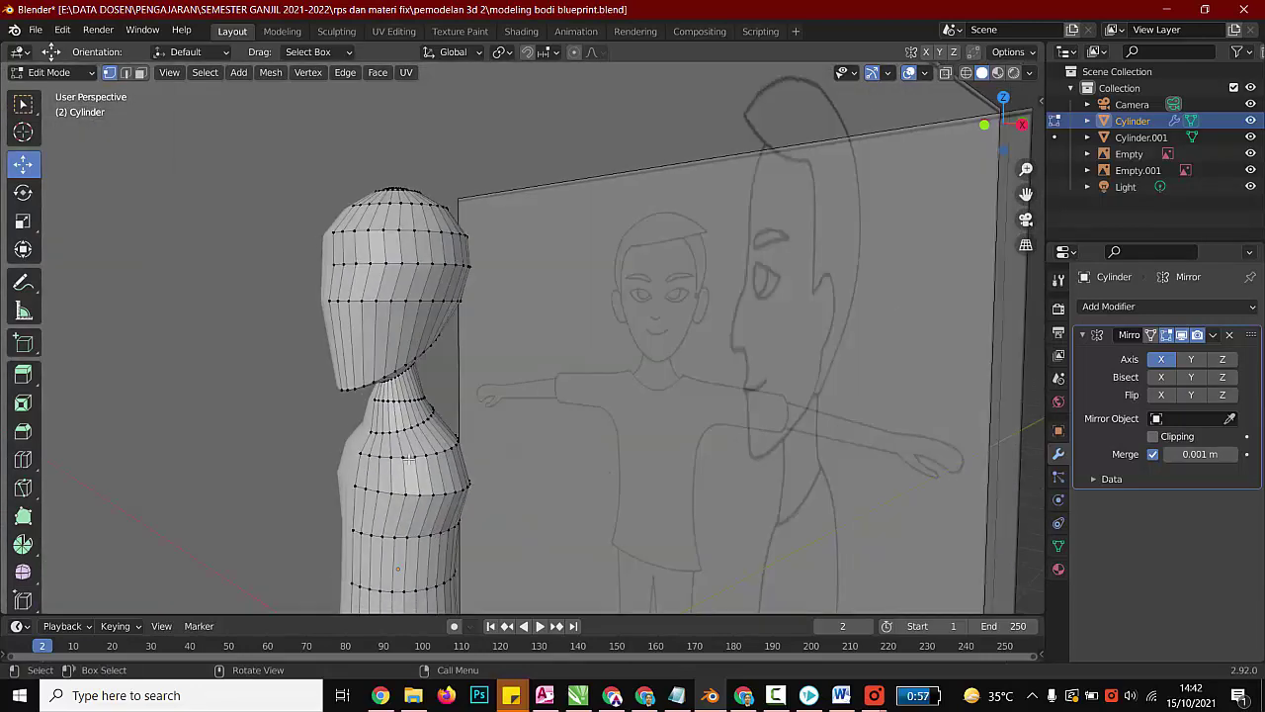
pyautogui.scroll(1, 398, 460)
pyautogui.press('3')
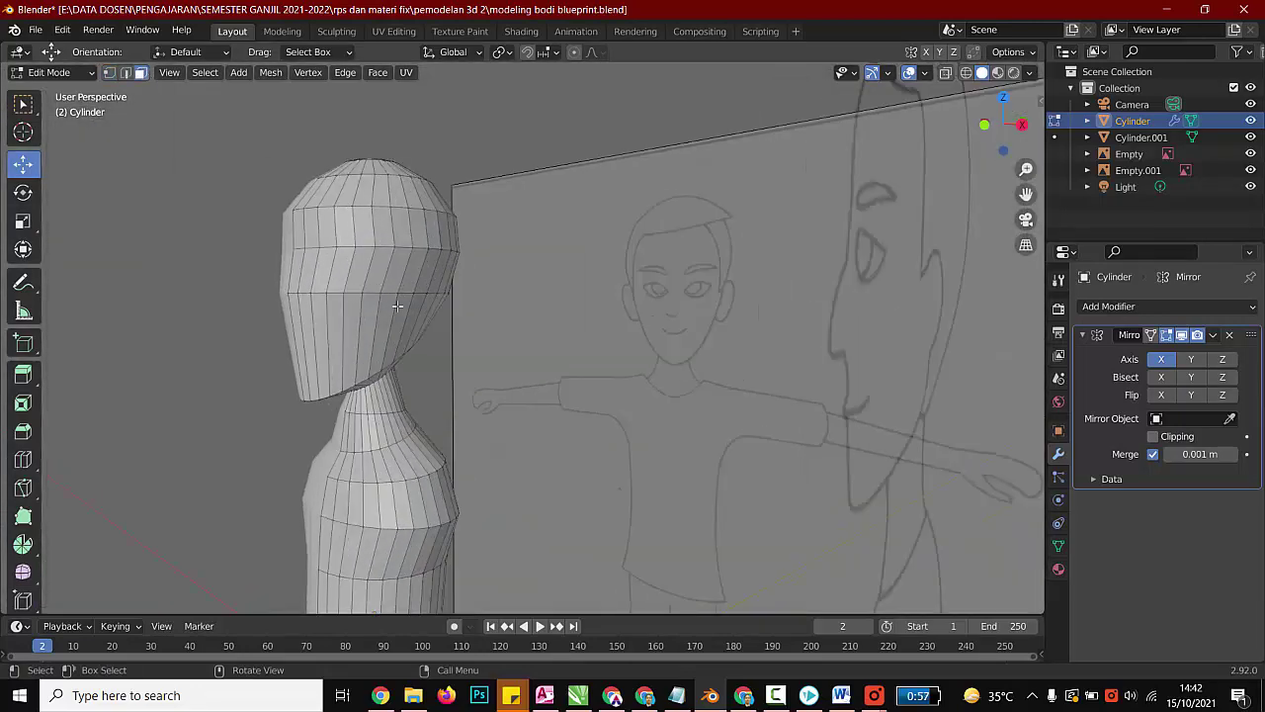
pyautogui.click(398, 468)
pyautogui.keyDown('shift'); pyautogui.click(416, 461); pyautogui.keyUp('shift')
pyautogui.keyDown('shift'); pyautogui.click(404, 504); pyautogui.keyUp('shift')
pyautogui.keyDown('shift'); pyautogui.click(425, 503); pyautogui.keyUp('shift')
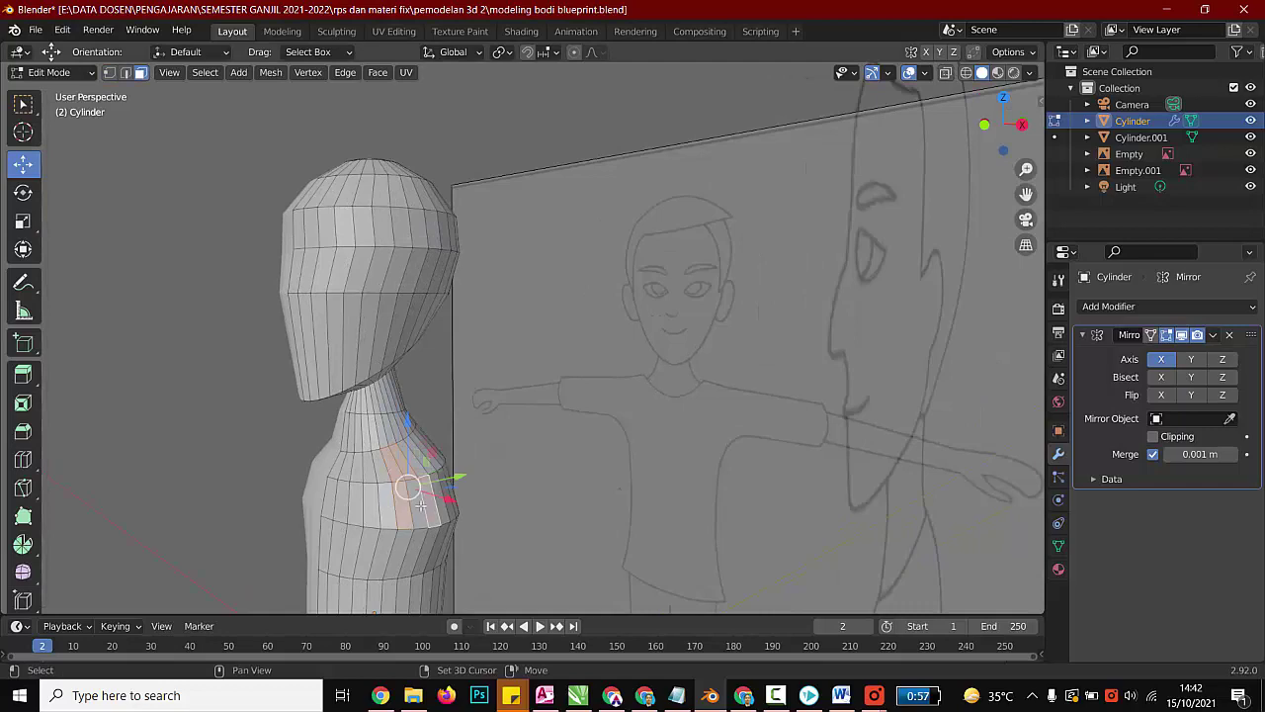
pyautogui.keyDown('shift'); pyautogui.click(429, 473); pyautogui.keyUp('shift')
pyautogui.keyDown('shift'); pyautogui.click(438, 500); pyautogui.keyUp('shift')
pyautogui.scroll(1, 439, 502)
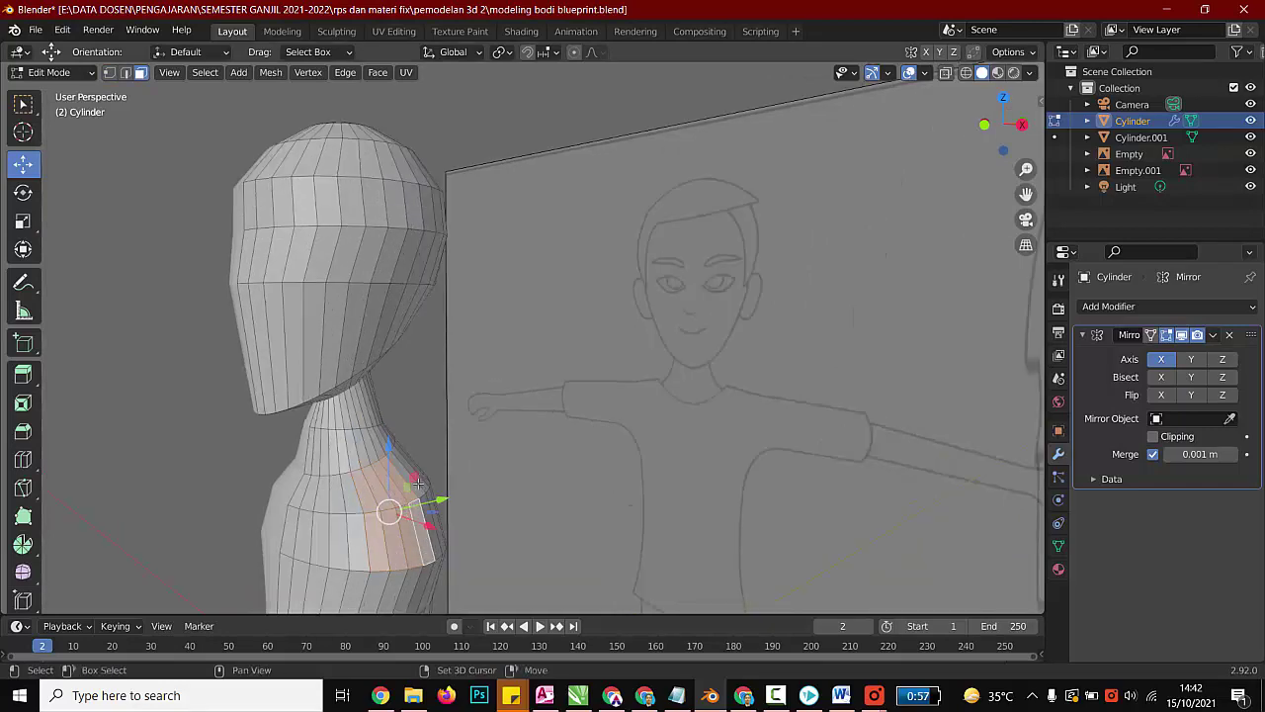
pyautogui.keyDown('shift'); pyautogui.click(419, 490); pyautogui.keyUp('shift')
pyautogui.keyDown('shift'); pyautogui.click(429, 511); pyautogui.keyUp('shift')
pyautogui.moveTo(430, 513); pyautogui.dragTo(552, 491, button='middle')
pyautogui.keyDown('shift'); pyautogui.click(414, 496); pyautogui.keyUp('shift')
pyautogui.keyDown('shift'); pyautogui.click(431, 544); pyautogui.keyUp('shift')
pyautogui.scroll(-3, 451, 499)
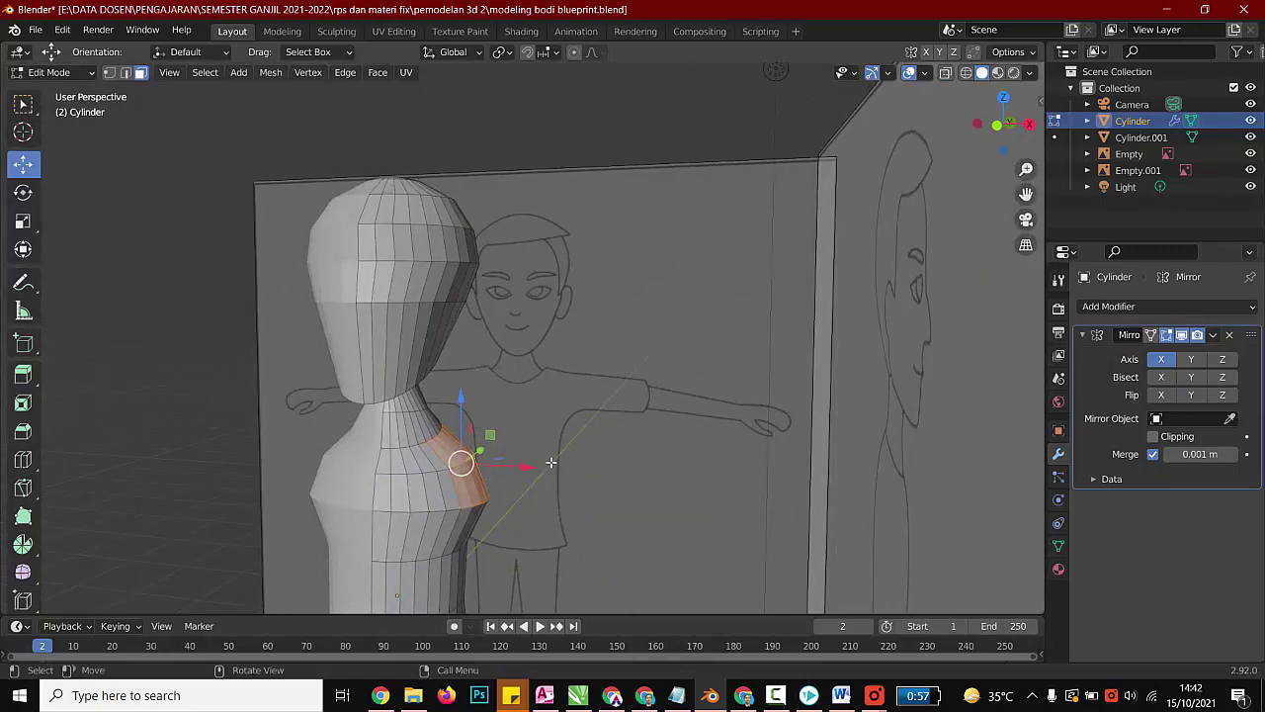
# Step: Extrude the selected shoulder faces outward toward the blueprint's sleeve in the front view
pyautogui.press('KP_1')
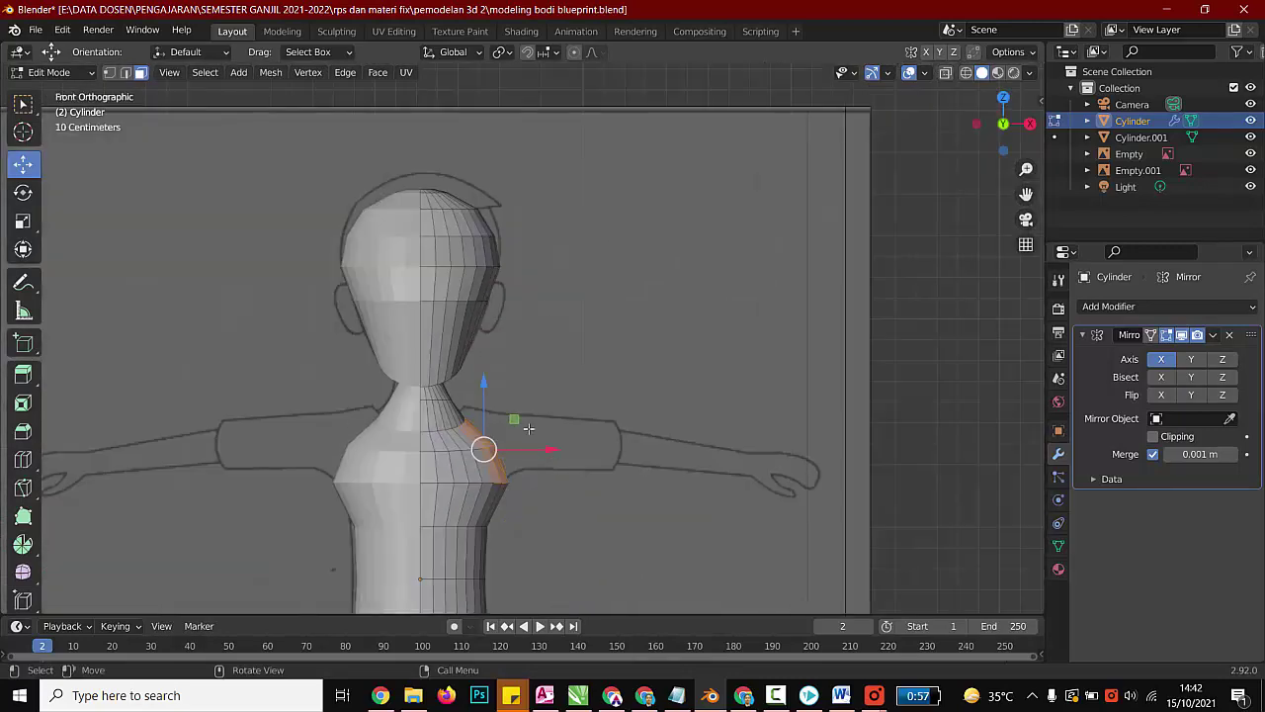
pyautogui.press('e')
pyautogui.click(567, 410)
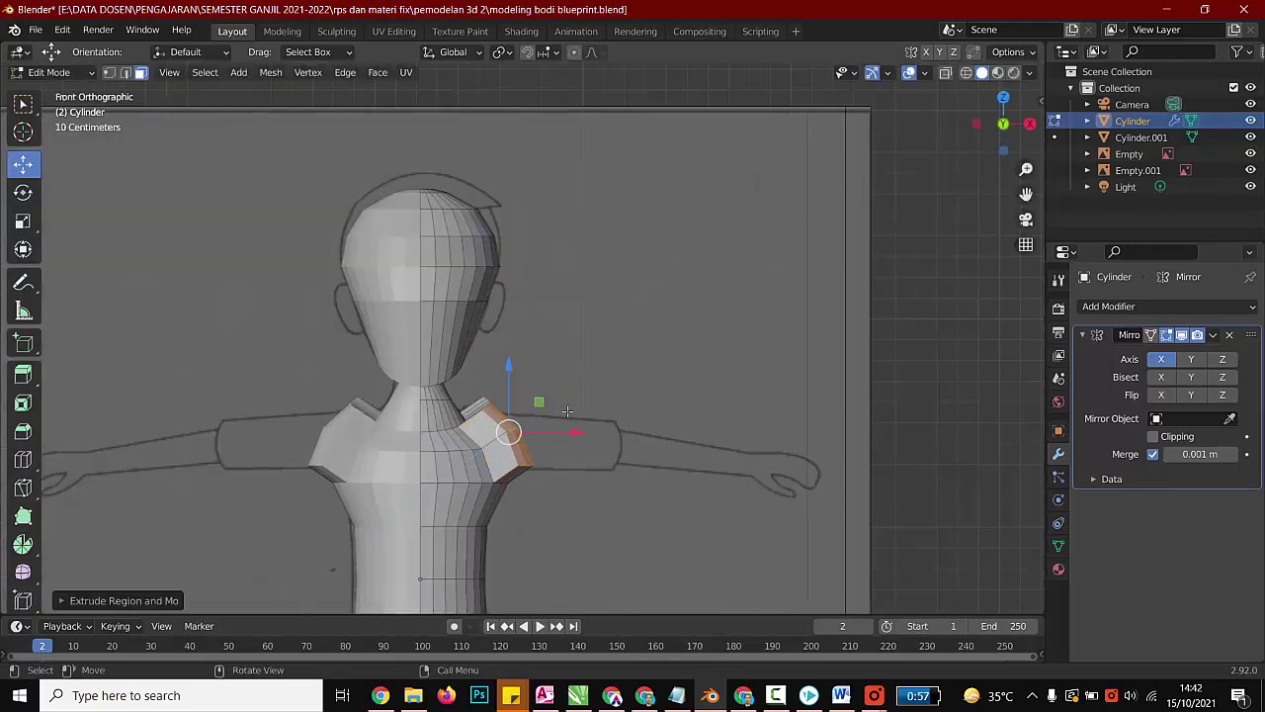
# Step: Rotate the extruded shoulder faces about 22° toward vertical and lower them along Z to match the sleeve
pyautogui.press('r')
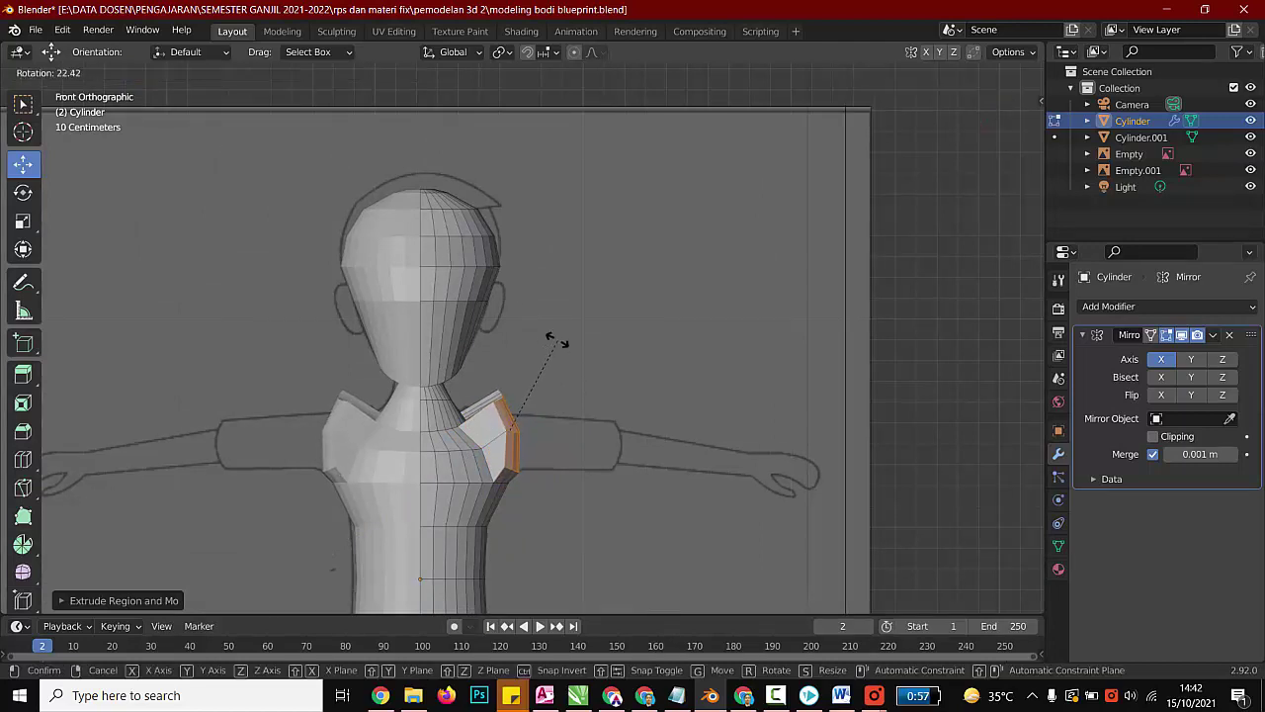
pyautogui.click(556, 342)
pyautogui.press('g')
pyautogui.press('z')
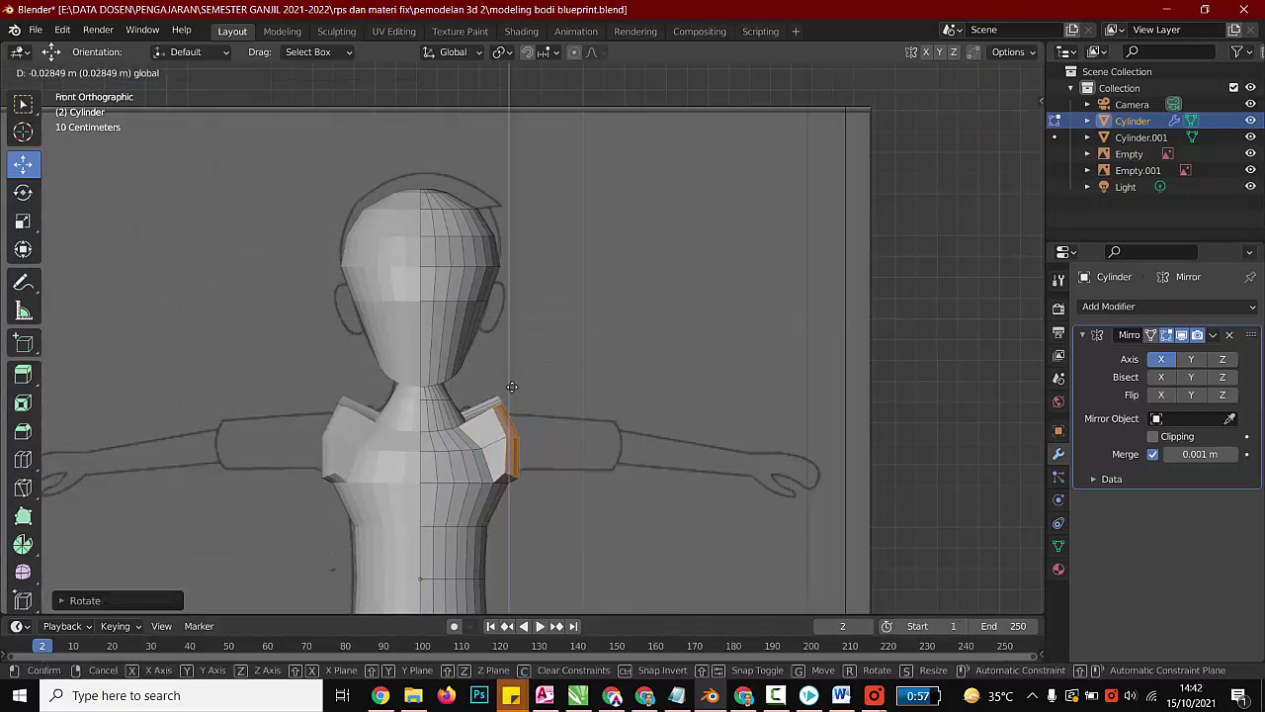
pyautogui.click(513, 427)
pyautogui.scroll(2, 487, 497)
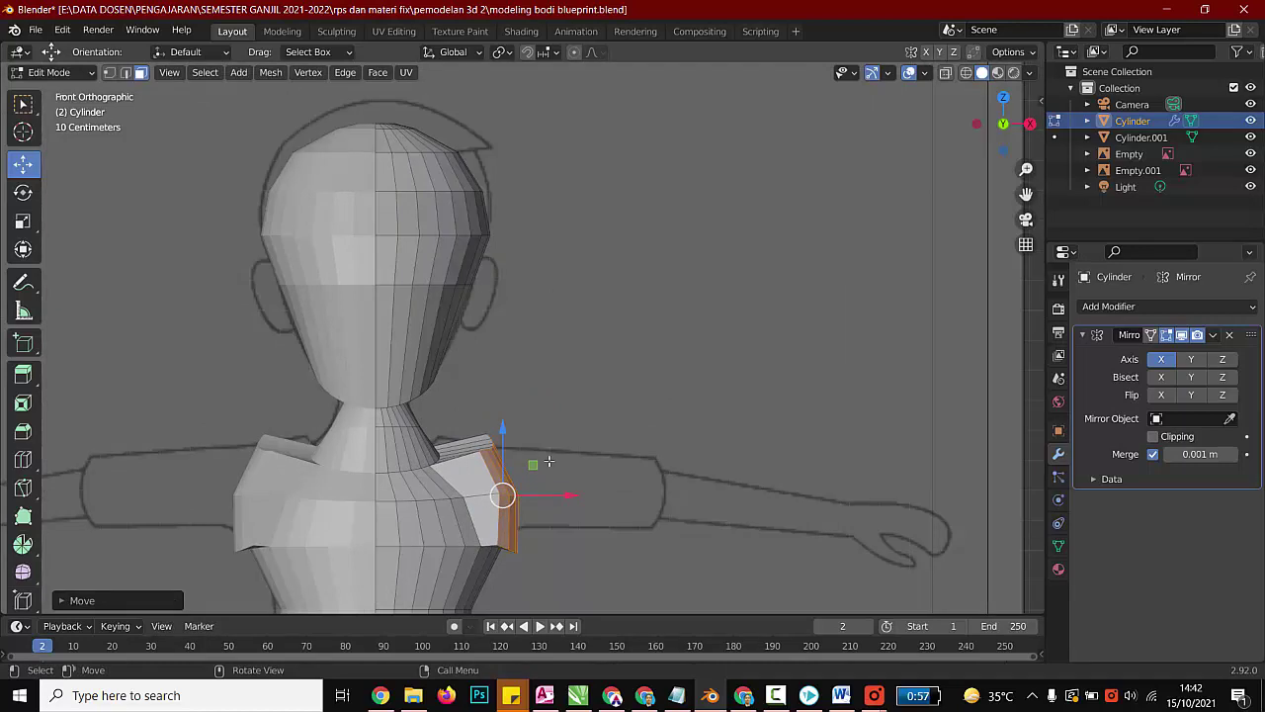
# Step: Flatten the extruded shoulder faces into a vertical plane by scaling them to zero along X
pyautogui.click(32, 226)
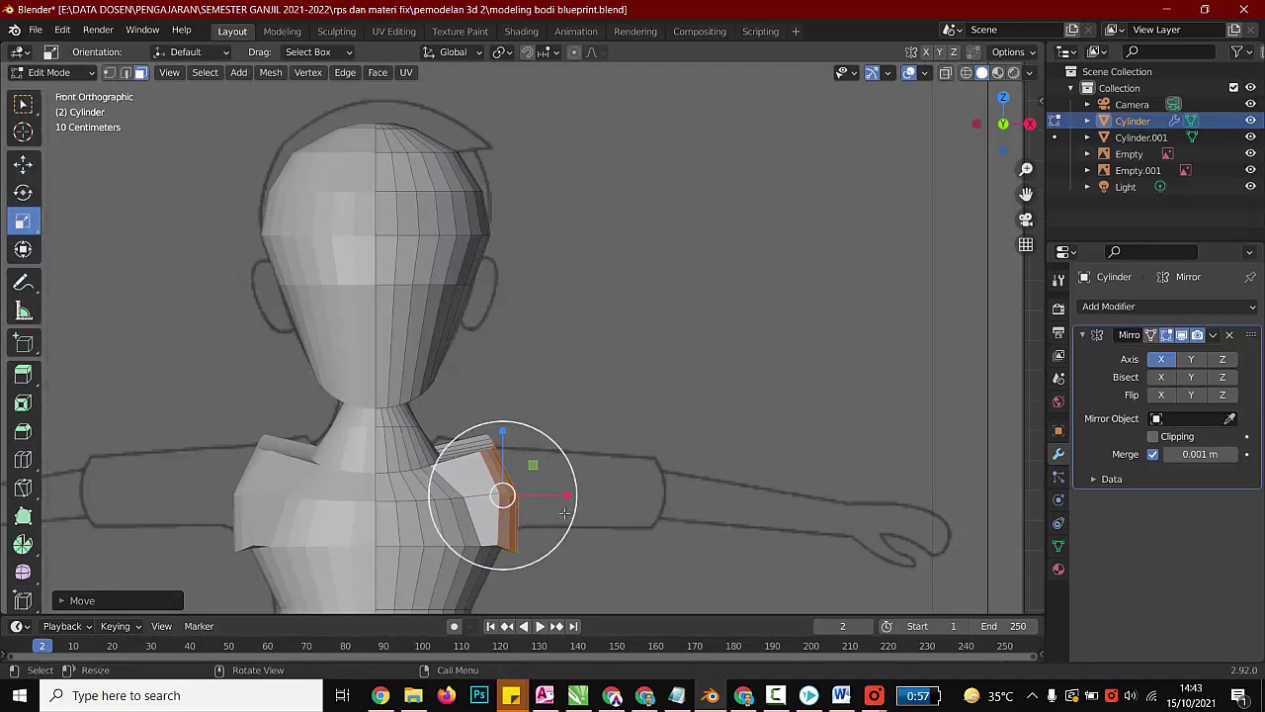
pyautogui.moveTo(565, 495); pyautogui.dragTo(503, 494)
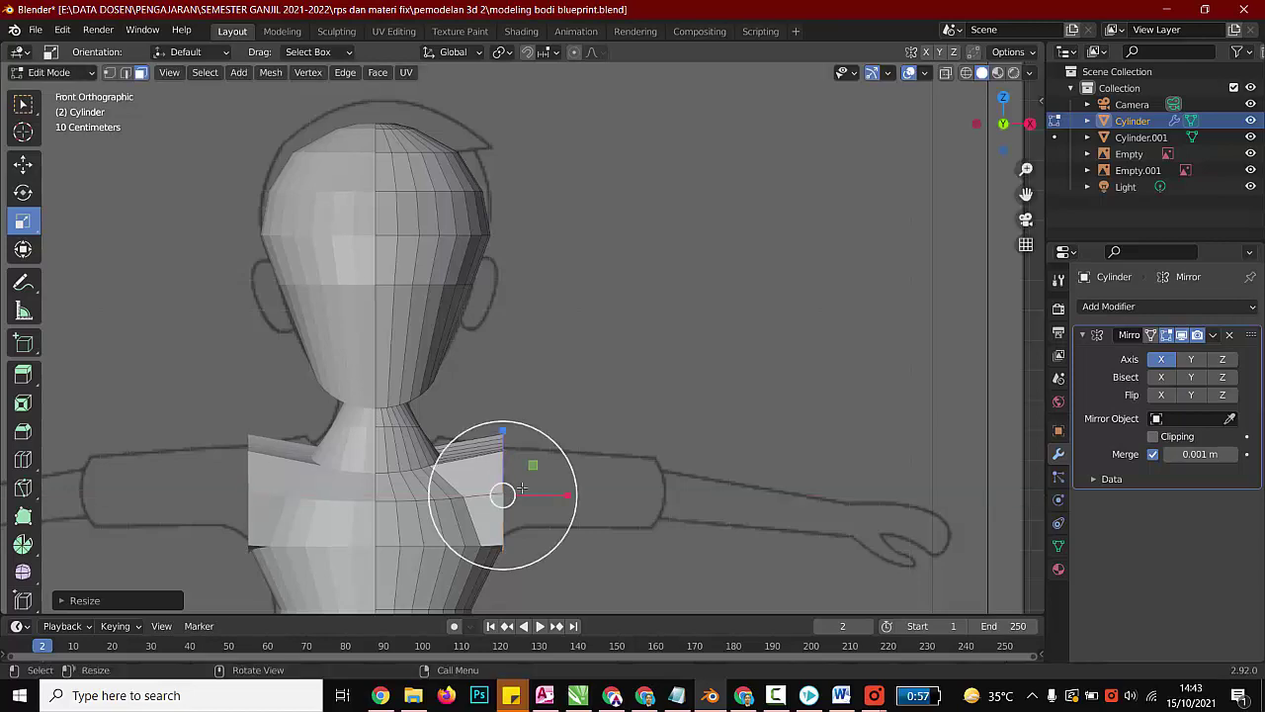
pyautogui.moveTo(555, 584); pyautogui.dragTo(411, 567, button='middle')
pyautogui.scroll(3, 365, 416)
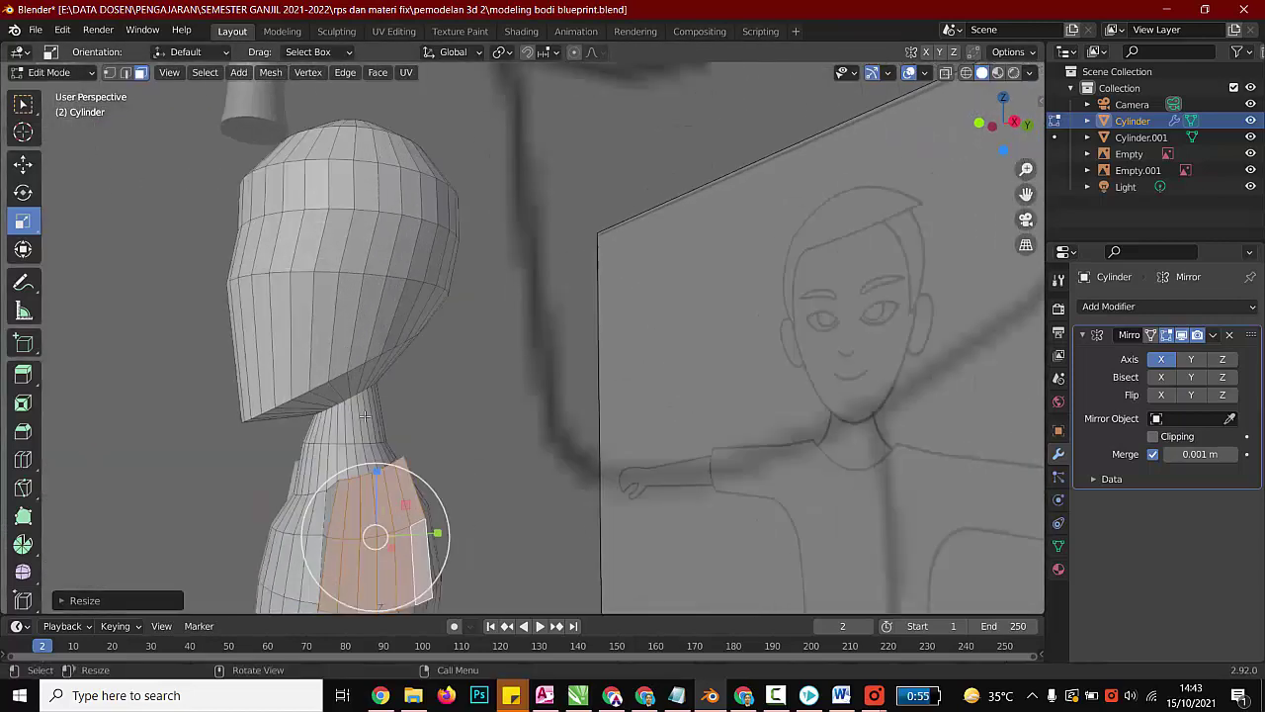
# Step: Switch to vertex selection and raise the top vertices of the extruded shoulder end to start rounding its outline
pyautogui.click(31, 162)
pyautogui.click(140, 430)
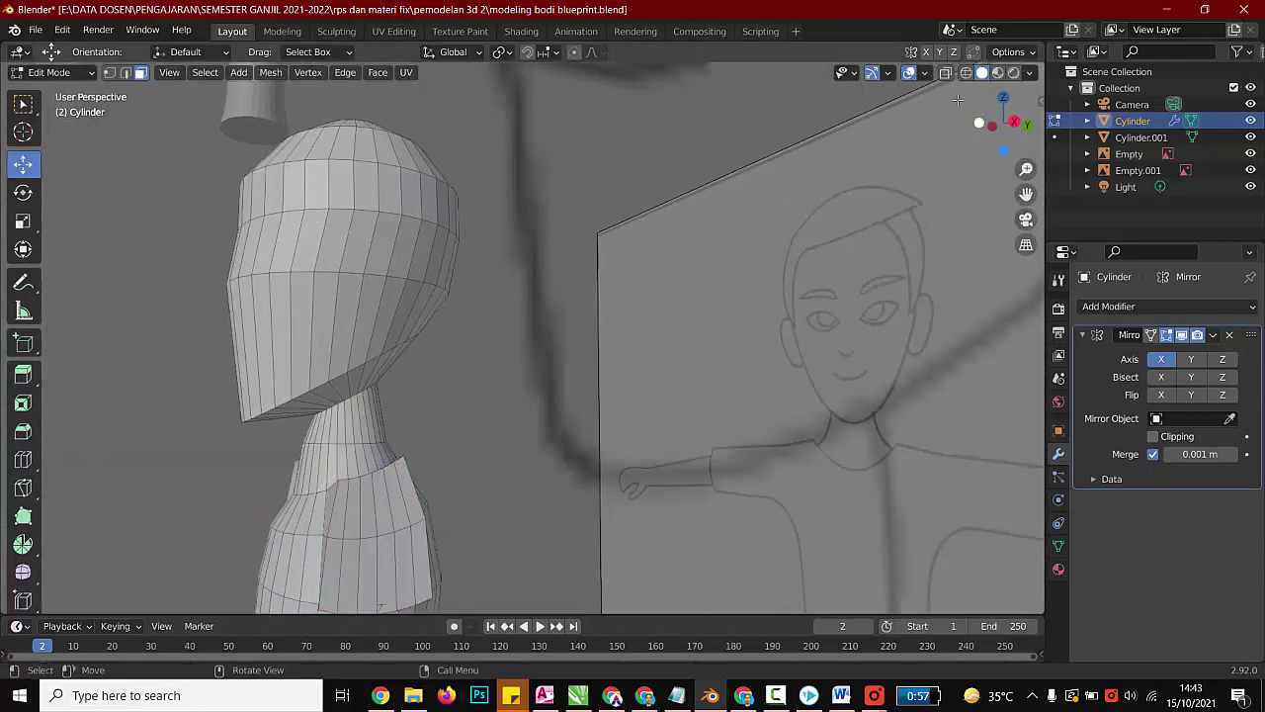
pyautogui.click(966, 72)
pyautogui.click(982, 72)
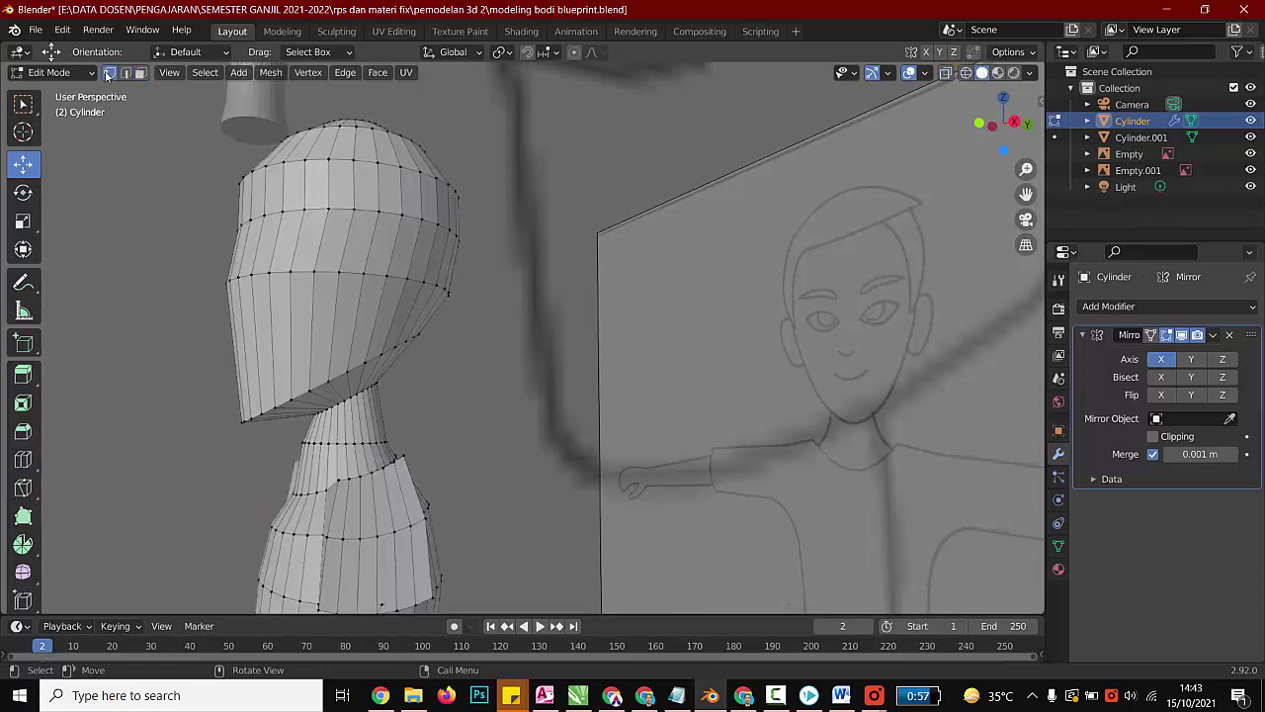
pyautogui.moveTo(384, 480); pyautogui.dragTo(386, 401)
pyautogui.click(349, 483)
pyautogui.click(363, 479)
pyautogui.click(375, 473)
pyautogui.click(361, 471)
pyautogui.click(384, 470)
pyautogui.scroll(-1, 399, 427)
pyautogui.scroll(1, 399, 427)
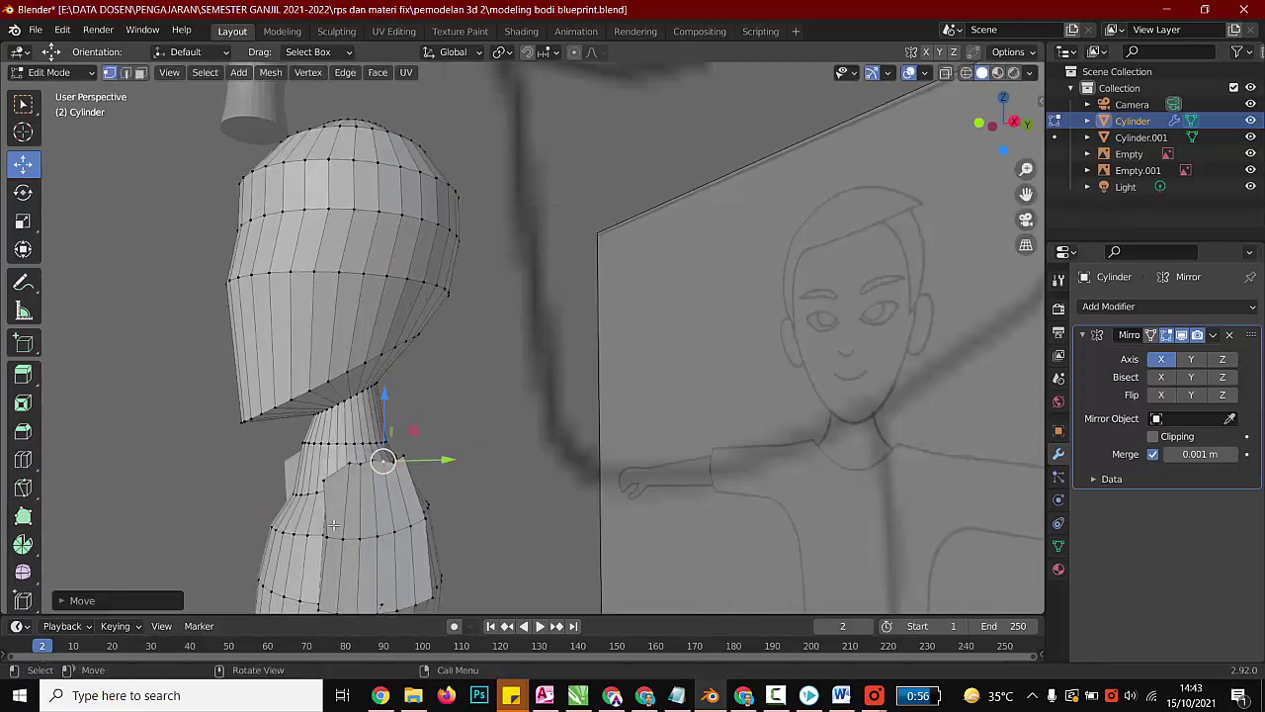
pyautogui.click(331, 534)
pyautogui.moveTo(384, 531); pyautogui.dragTo(357, 531)
pyautogui.hotkey('ctrl', 'z')
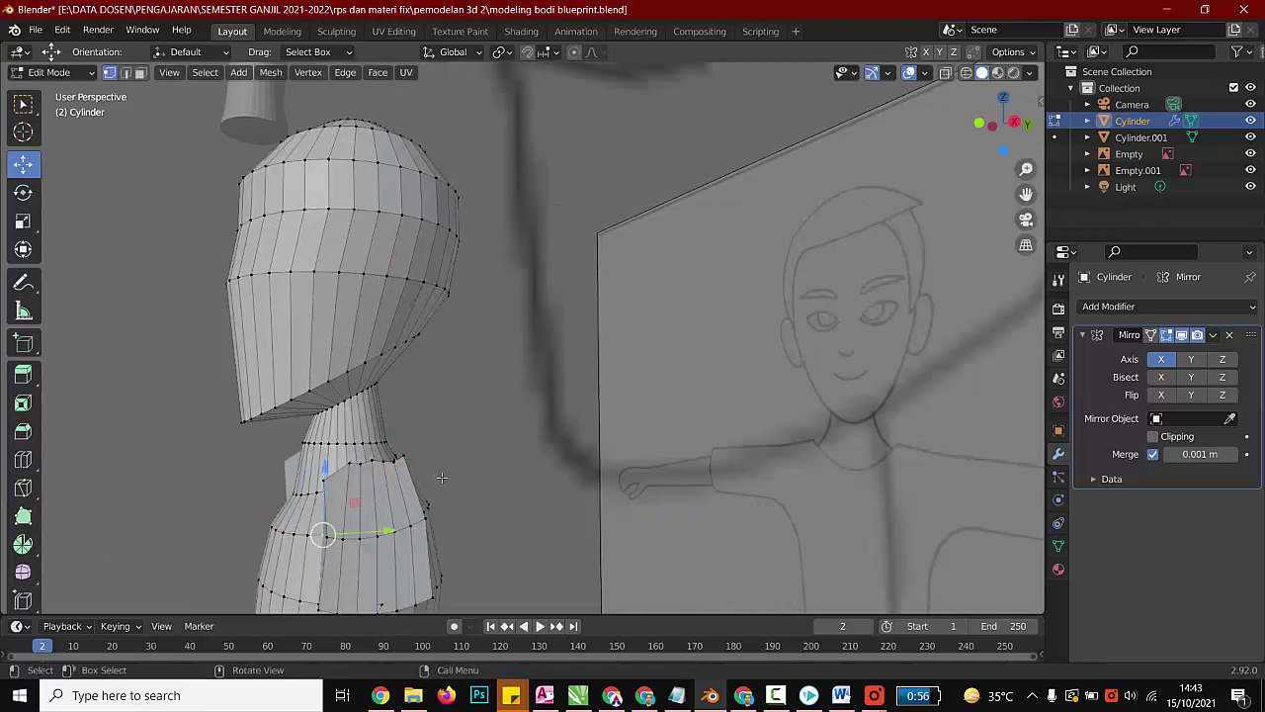
# Step: Reposition the middle and upper vertices around the extruded shoulder end to make its outline rounder
pyautogui.moveTo(443, 480); pyautogui.dragTo(453, 484, button='middle')
pyautogui.moveTo(394, 545); pyautogui.dragTo(472, 516)
pyautogui.click(424, 521)
pyautogui.click(405, 459)
pyautogui.moveTo(405, 392); pyautogui.dragTo(405, 404)
pyautogui.moveTo(452, 468); pyautogui.dragTo(450, 473)
pyautogui.scroll(-2, 370, 464)
pyautogui.scroll(1, 387, 544)
pyautogui.click(450, 551)
# Step: Raise the lower front vertex of the shoulder end and move its middle back vertex outward along Y
pyautogui.click(357, 557)
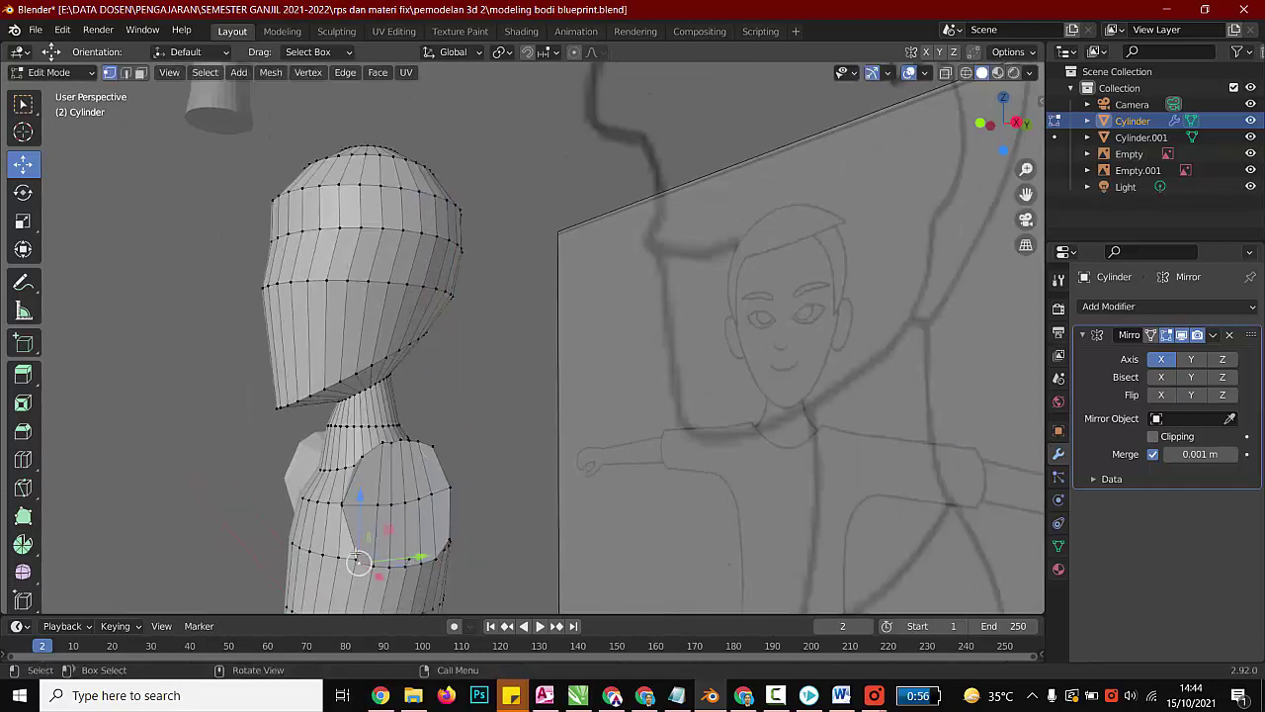
pyautogui.press('g')
pyautogui.click(377, 532)
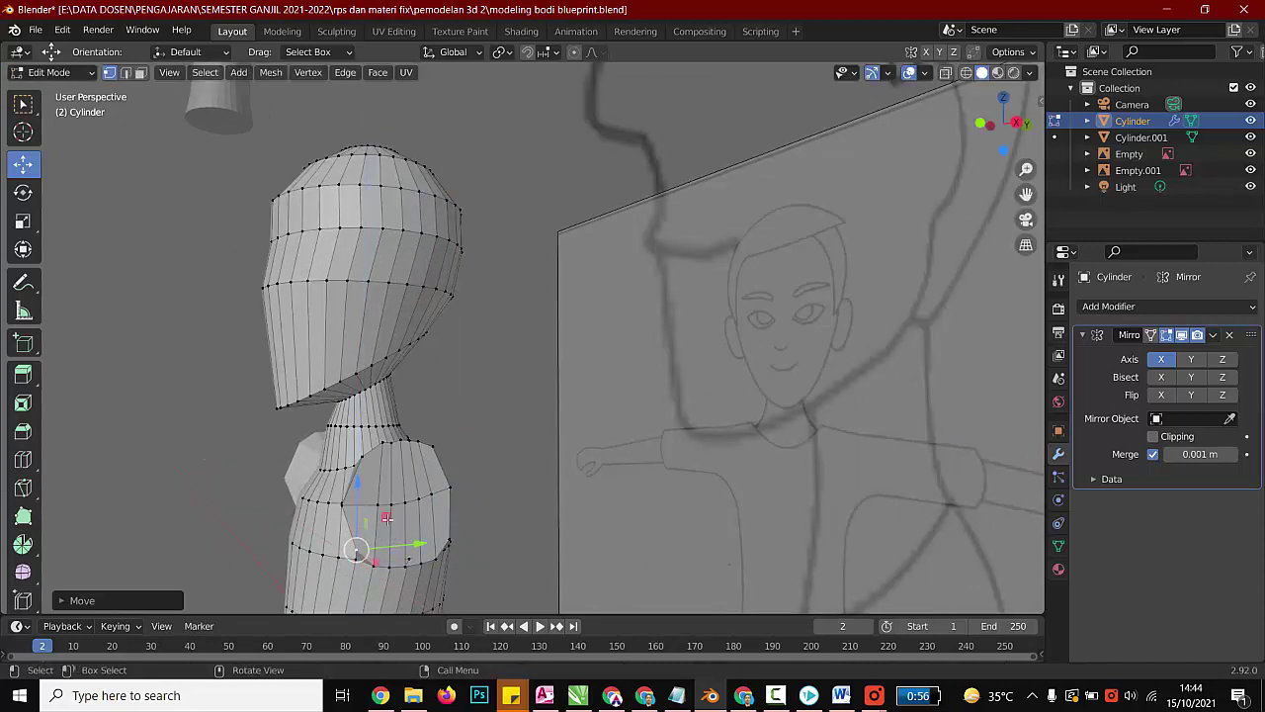
pyautogui.press('g')
pyautogui.click(407, 502)
pyautogui.click(448, 487)
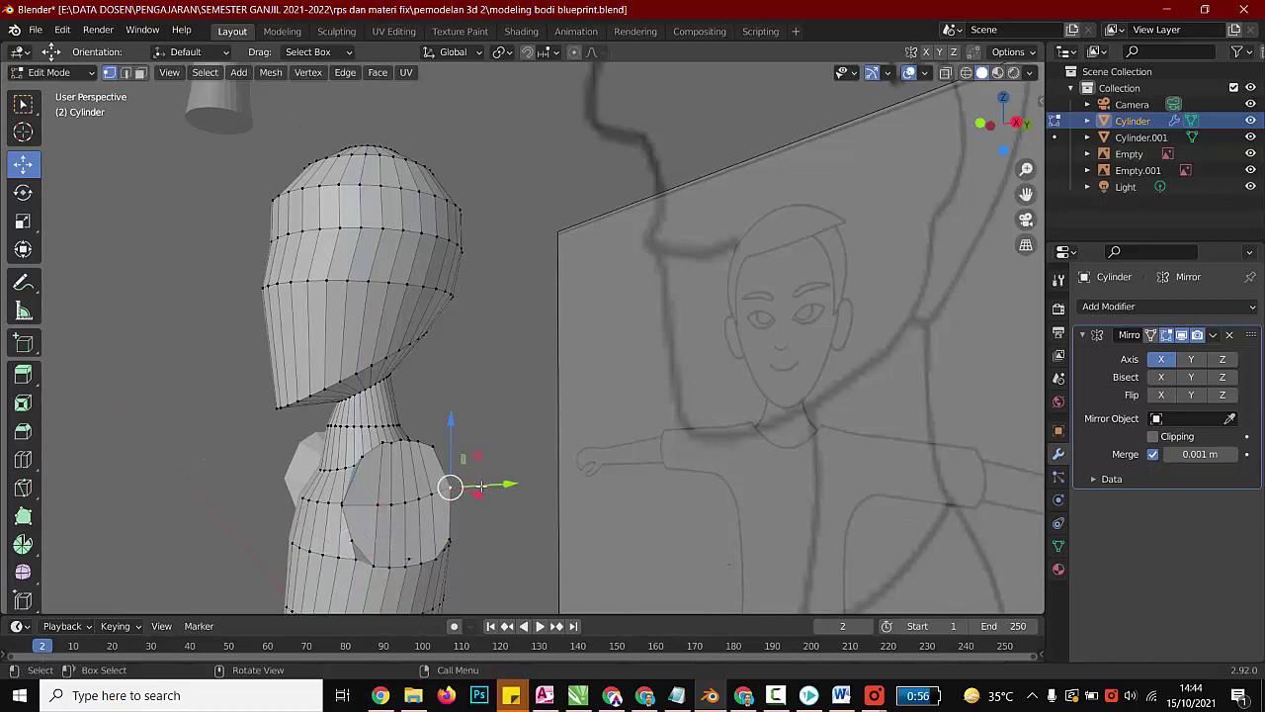
pyautogui.moveTo(485, 485); pyautogui.dragTo(496, 486)
pyautogui.scroll(-2, 310, 462)
pyautogui.moveTo(311, 461); pyautogui.dragTo(445, 479, button='middle')
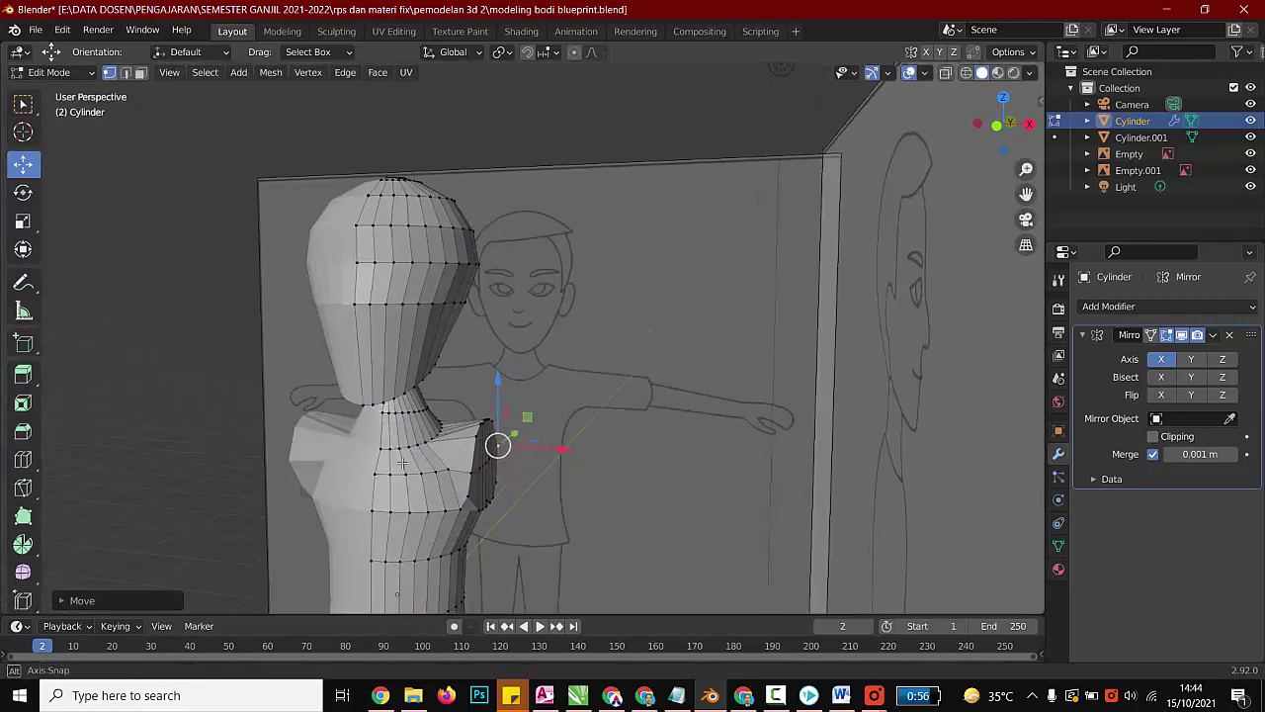
# Step: Select all the faces of the rounded shoulder end in face mode and flatten them into a vertical plane by scaling along X
pyautogui.scroll(3, 564, 463)
pyautogui.scroll(-2, 550, 484)
pyautogui.moveTo(516, 571); pyautogui.dragTo(460, 547, button='middle')
pyautogui.click(423, 456)
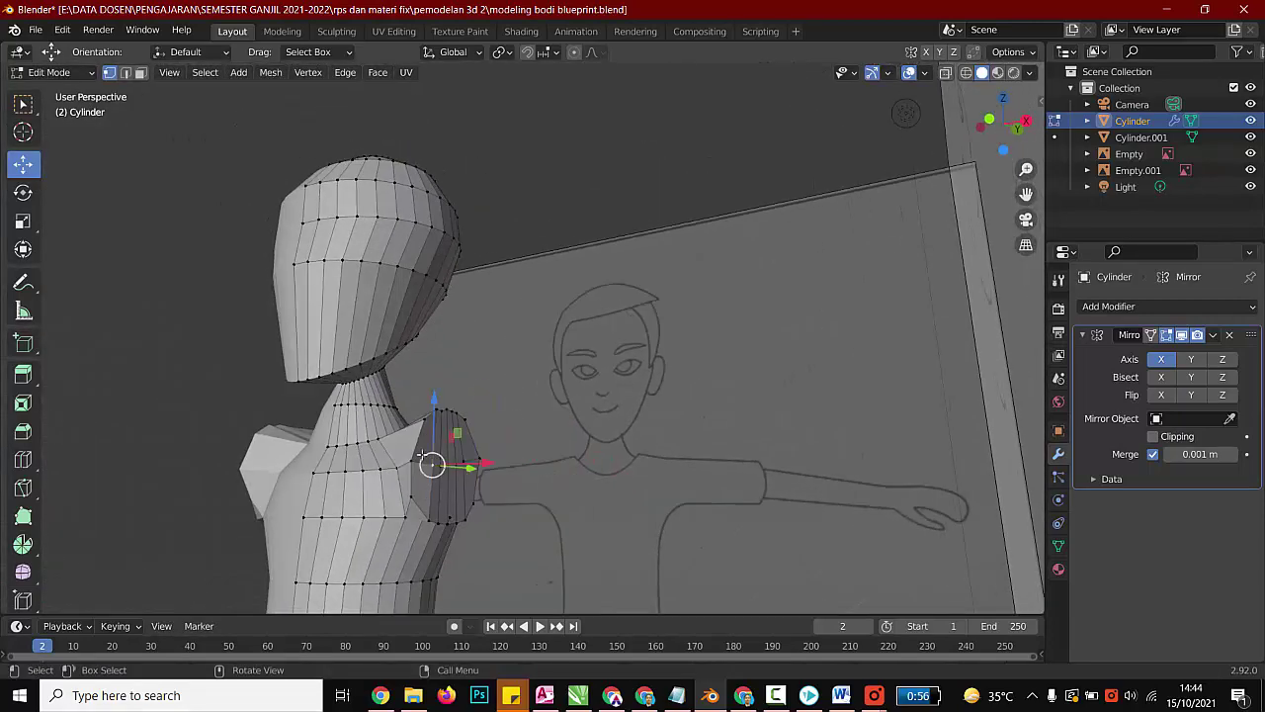
pyautogui.click(423, 448)
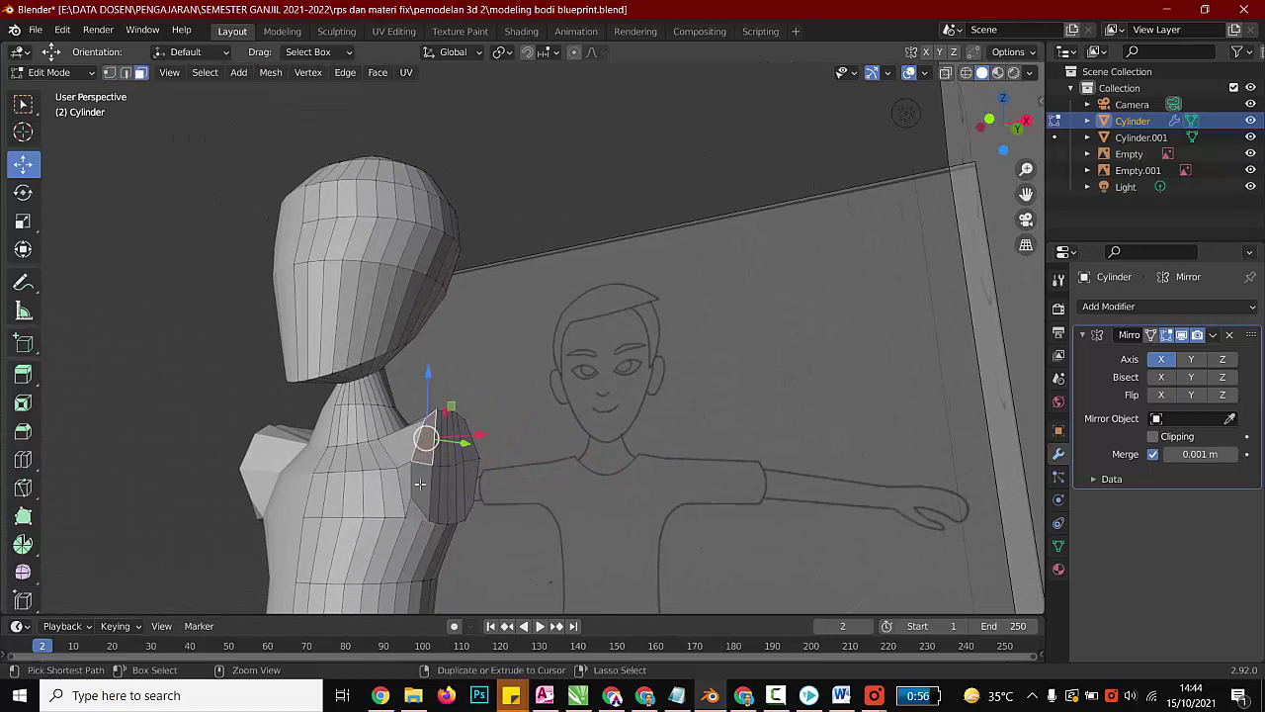
pyautogui.keyDown('ctrl'); pyautogui.click(423, 485); pyautogui.keyUp('ctrl')
pyautogui.keyDown('ctrl'); pyautogui.click(435, 490); pyautogui.keyUp('ctrl')
pyautogui.keyDown('ctrl'); pyautogui.click(445, 490); pyautogui.keyUp('ctrl')
pyautogui.scroll(2, 510, 487)
pyautogui.keyDown('ctrl'); pyautogui.click(394, 469); pyautogui.keyUp('ctrl')
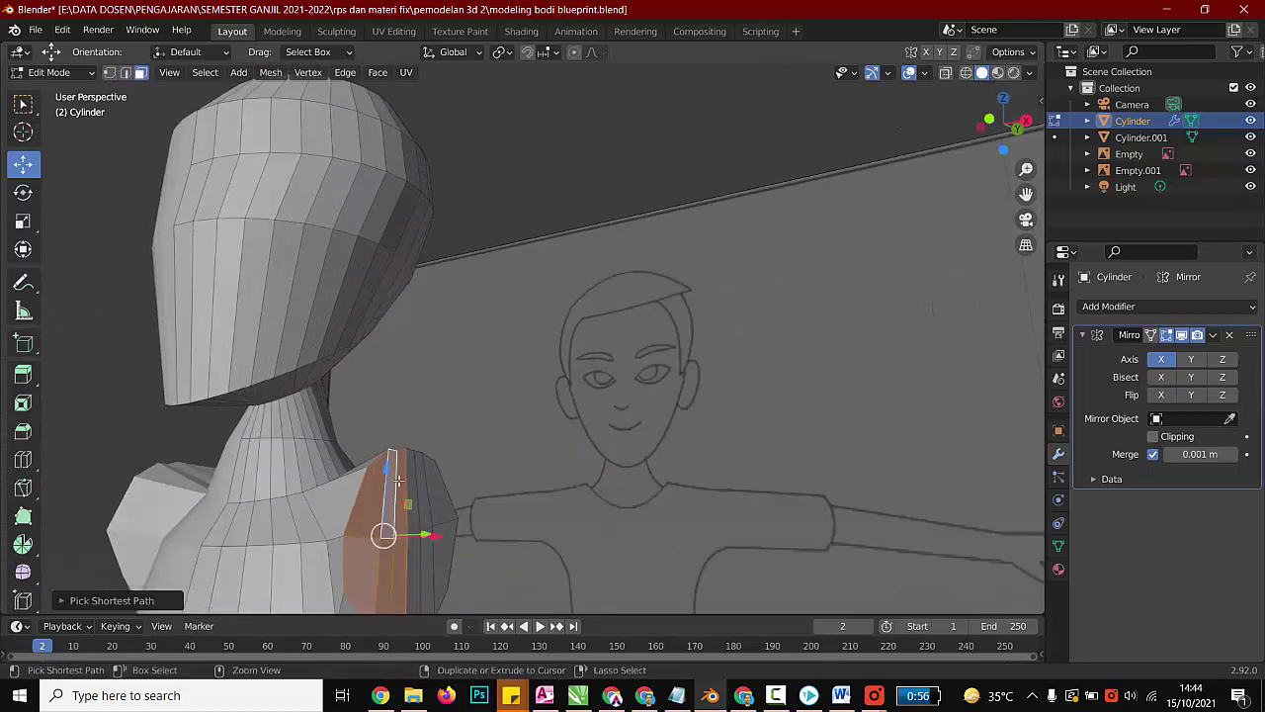
pyautogui.keyDown('ctrl'); pyautogui.click(414, 492); pyautogui.keyUp('ctrl')
pyautogui.keyDown('ctrl'); pyautogui.click(426, 486); pyautogui.keyUp('ctrl')
pyautogui.keyDown('ctrl'); pyautogui.click(438, 487); pyautogui.keyUp('ctrl')
pyautogui.keyDown('ctrl'); pyautogui.click(444, 553); pyautogui.keyUp('ctrl')
pyautogui.keyDown('ctrl'); pyautogui.click(426, 554); pyautogui.keyUp('ctrl')
pyautogui.keyDown('ctrl'); pyautogui.click(417, 554); pyautogui.keyUp('ctrl')
pyautogui.scroll(-3, 417, 553)
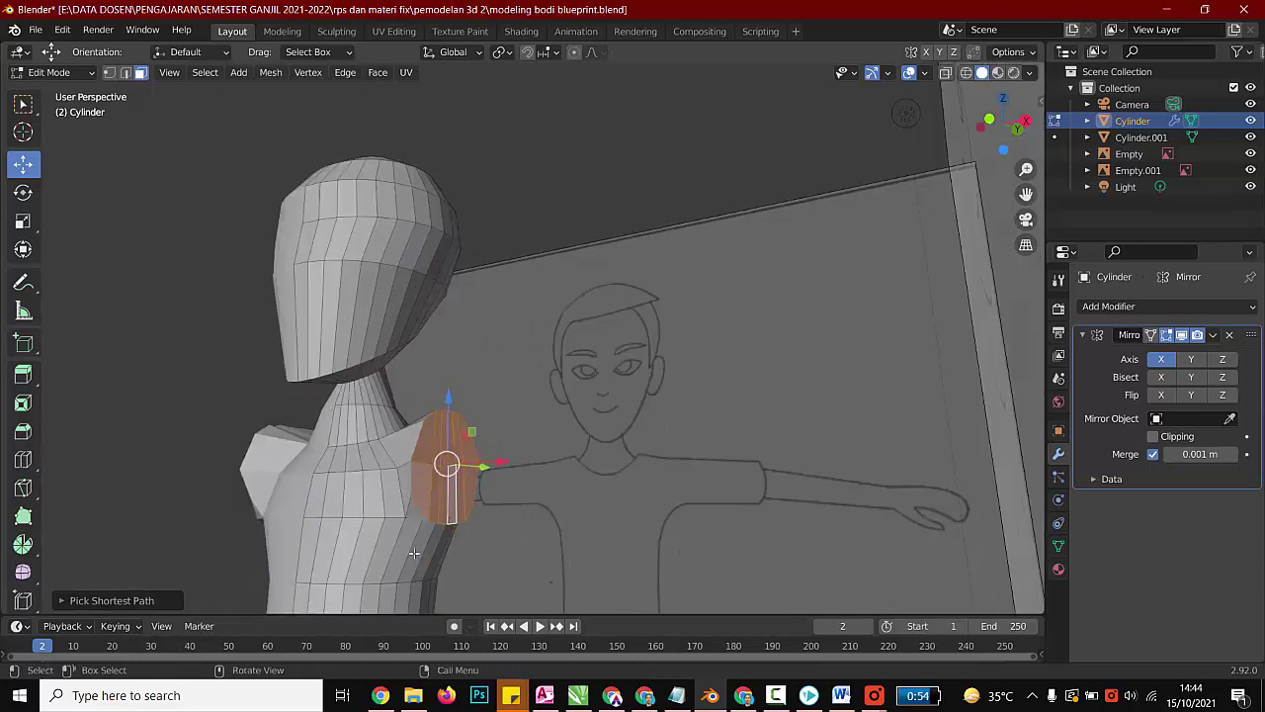
pyautogui.press('KP_1')
pyautogui.scroll(2, 566, 461)
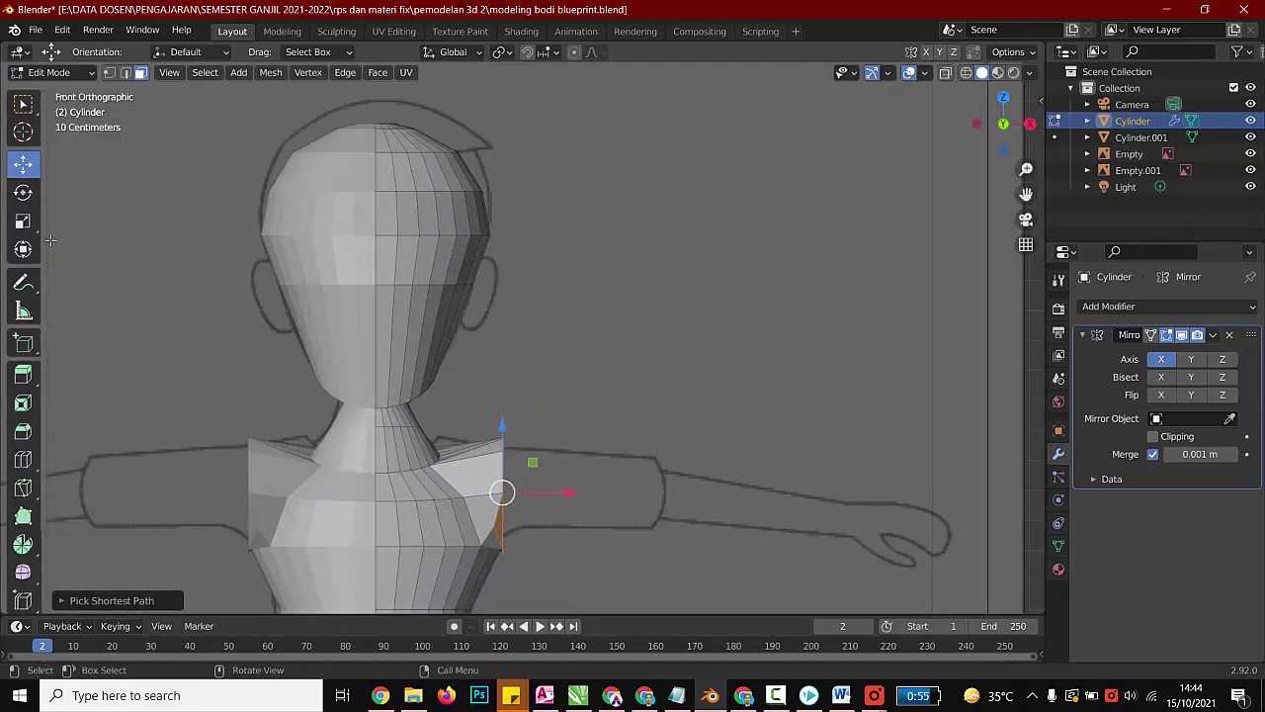
pyautogui.click(23, 221)
pyautogui.moveTo(565, 491); pyautogui.dragTo(503, 488)
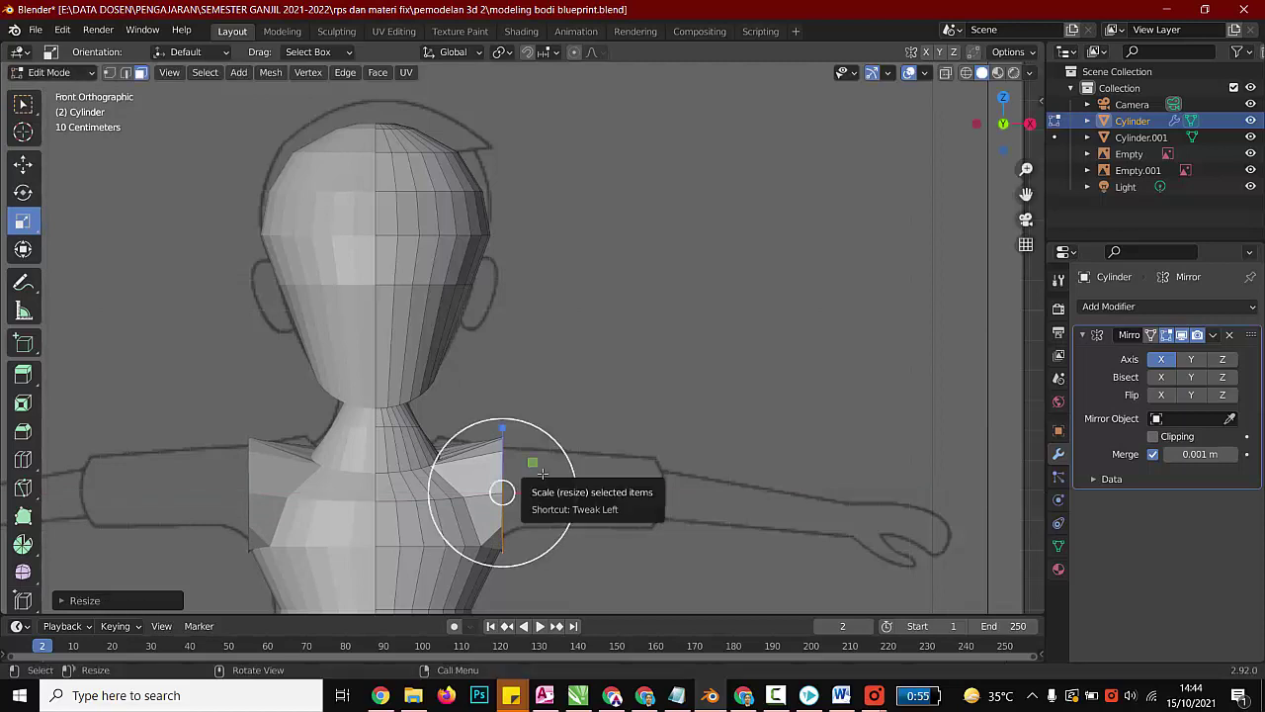
# Step: Extrude the flattened shoulder faces outward into a short upper-arm section and scale its end down slightly
pyautogui.press('e')
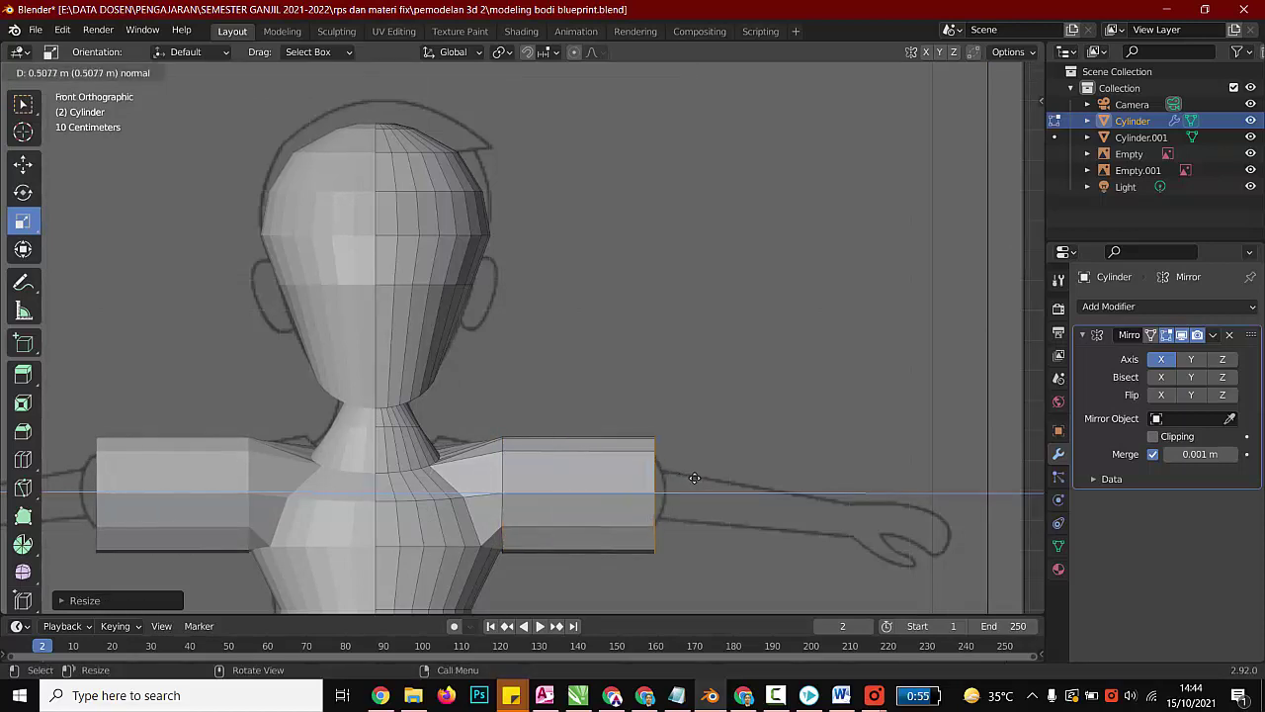
pyautogui.click(610, 473)
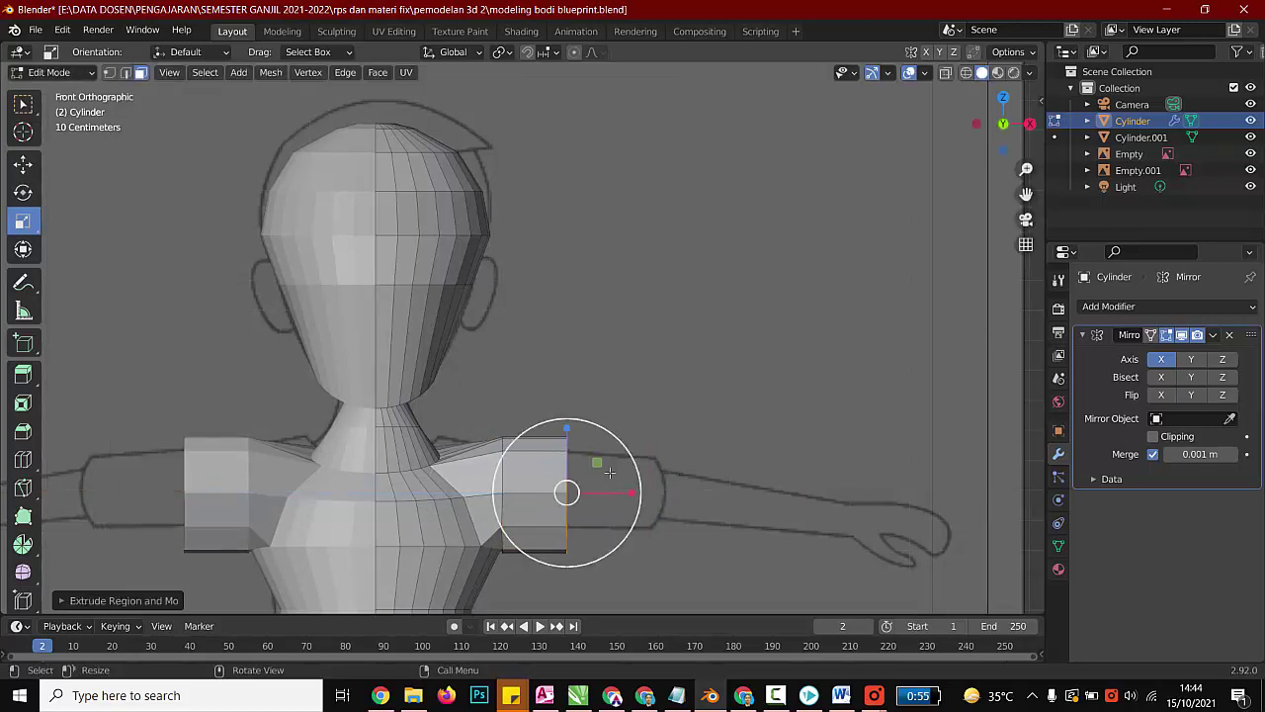
pyautogui.press('s')
pyautogui.click(599, 501)
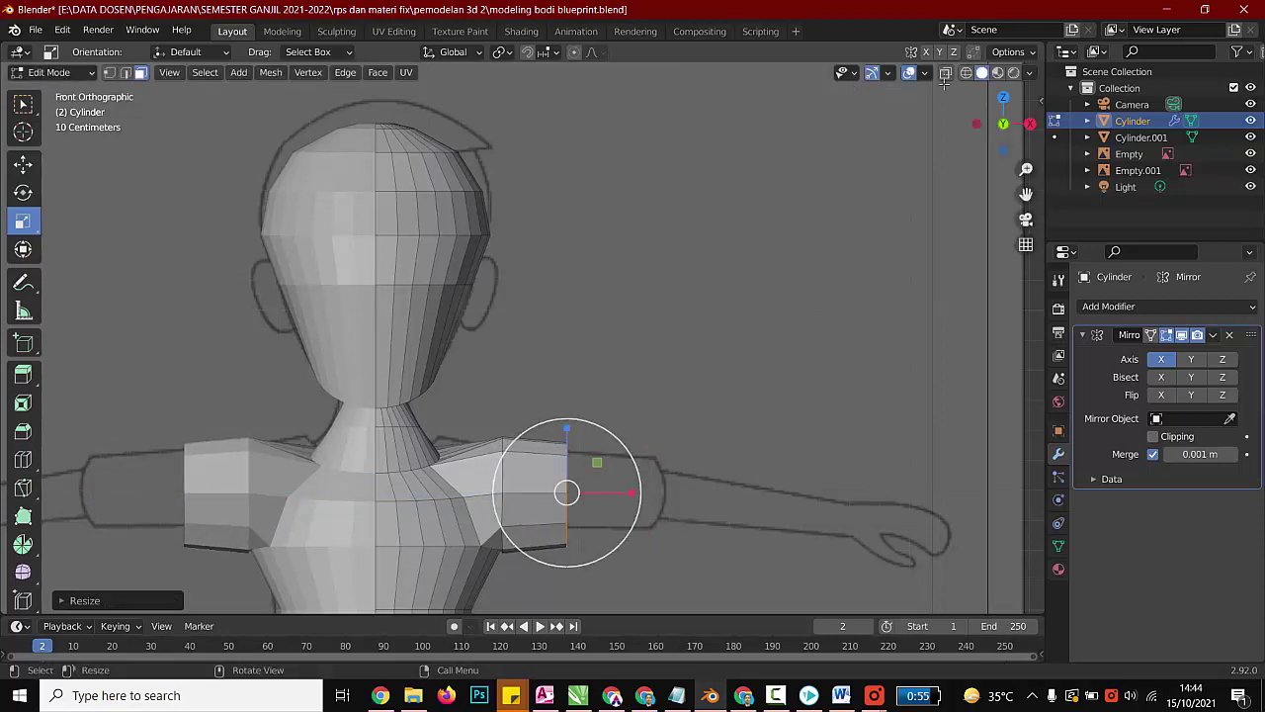
# Step: In wireframe display, select the edge loop where the arm meets the shoulder, scale it down and shift it slightly outward and upward
pyautogui.click(24, 167)
pyautogui.moveTo(526, 411); pyautogui.dragTo(499, 570)
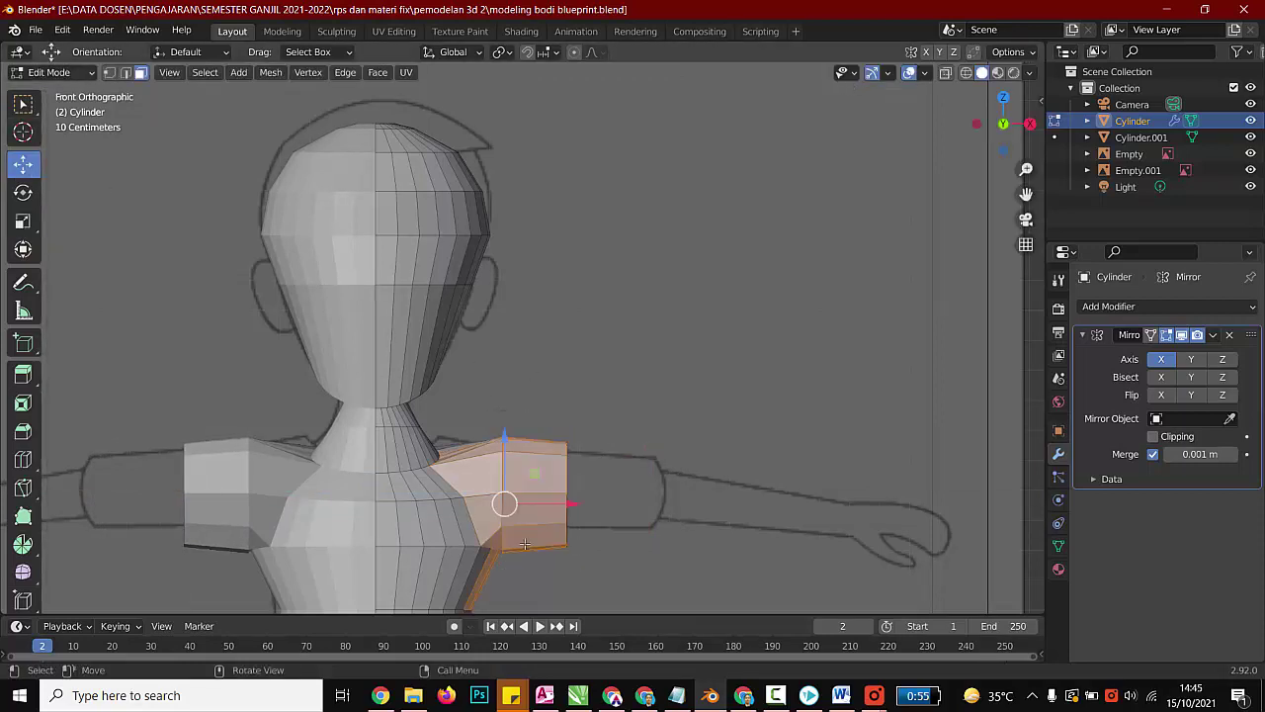
pyautogui.click(967, 74)
pyautogui.click(536, 401)
pyautogui.moveTo(535, 401); pyautogui.dragTo(507, 590)
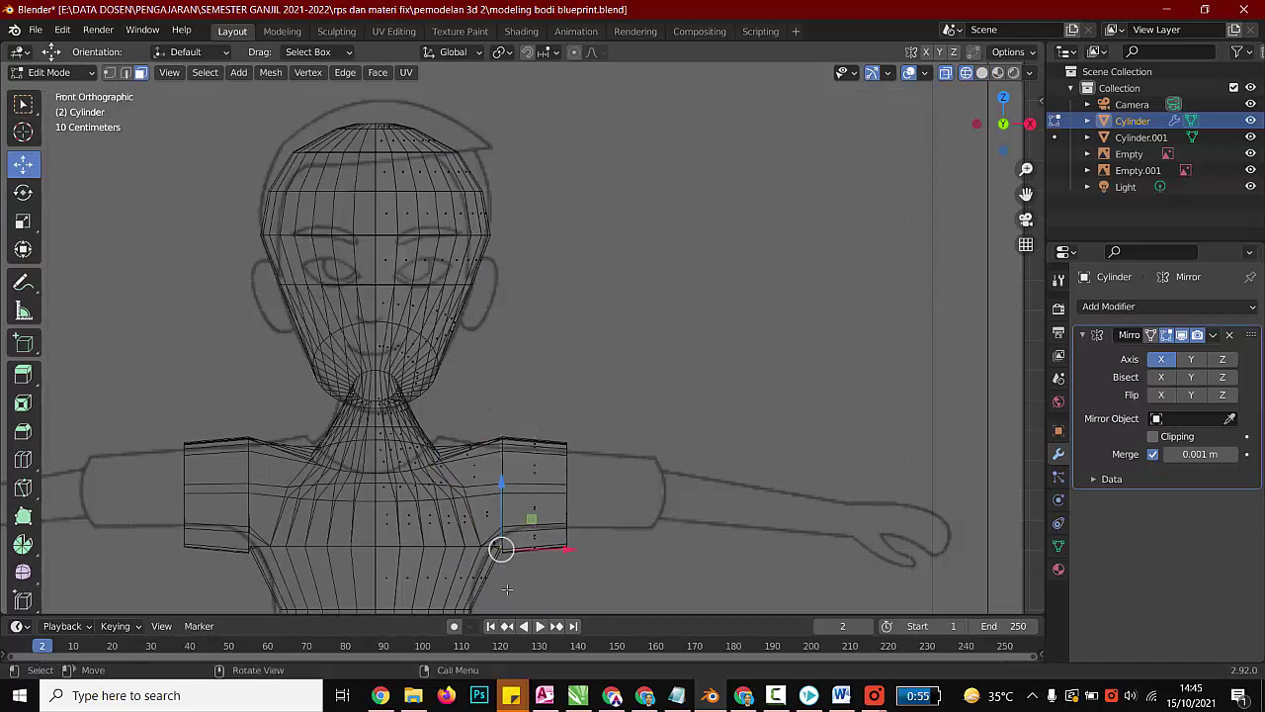
pyautogui.click(532, 439)
pyautogui.moveTo(528, 415); pyautogui.dragTo(500, 590)
pyautogui.press('s')
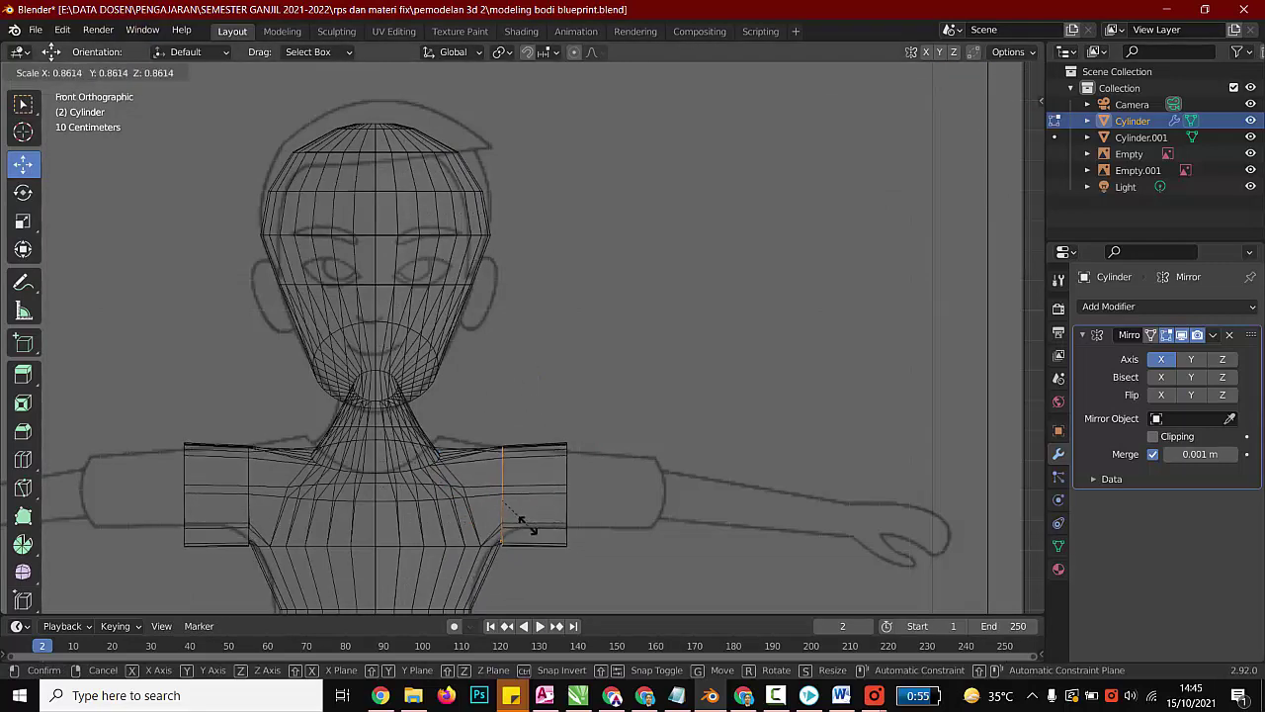
pyautogui.click(531, 513)
pyautogui.press('s')
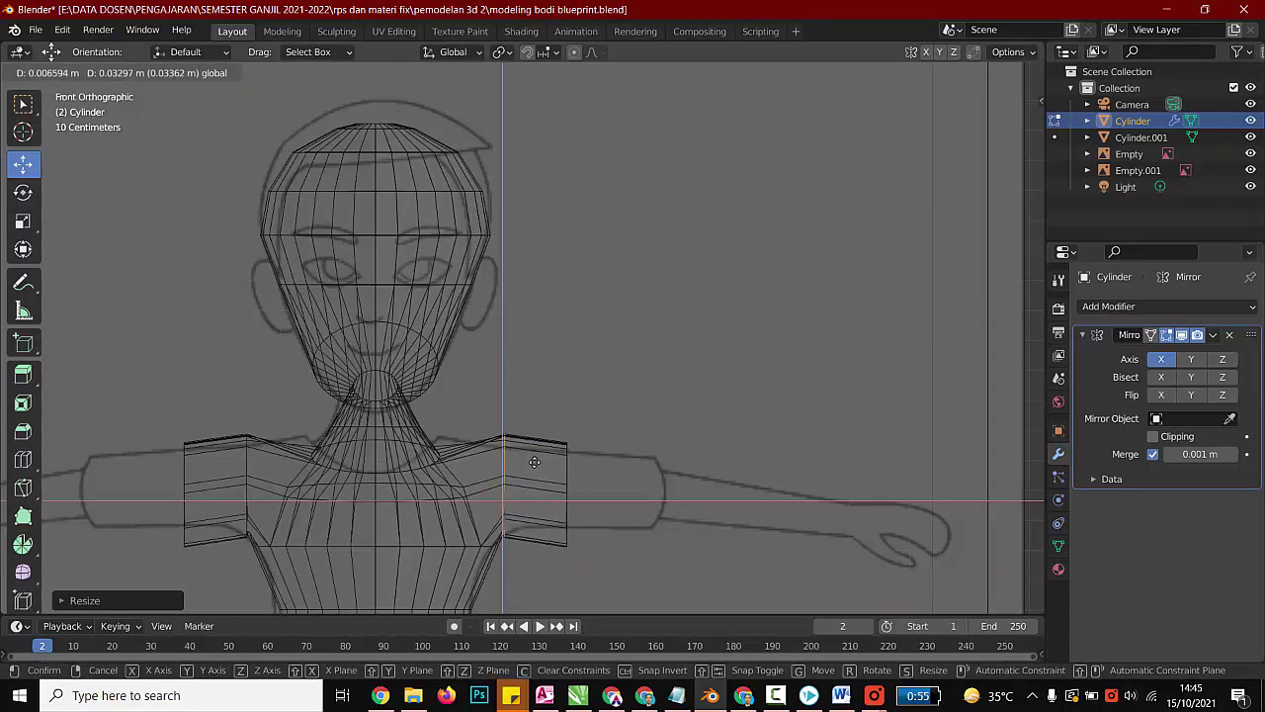
pyautogui.click(536, 477)
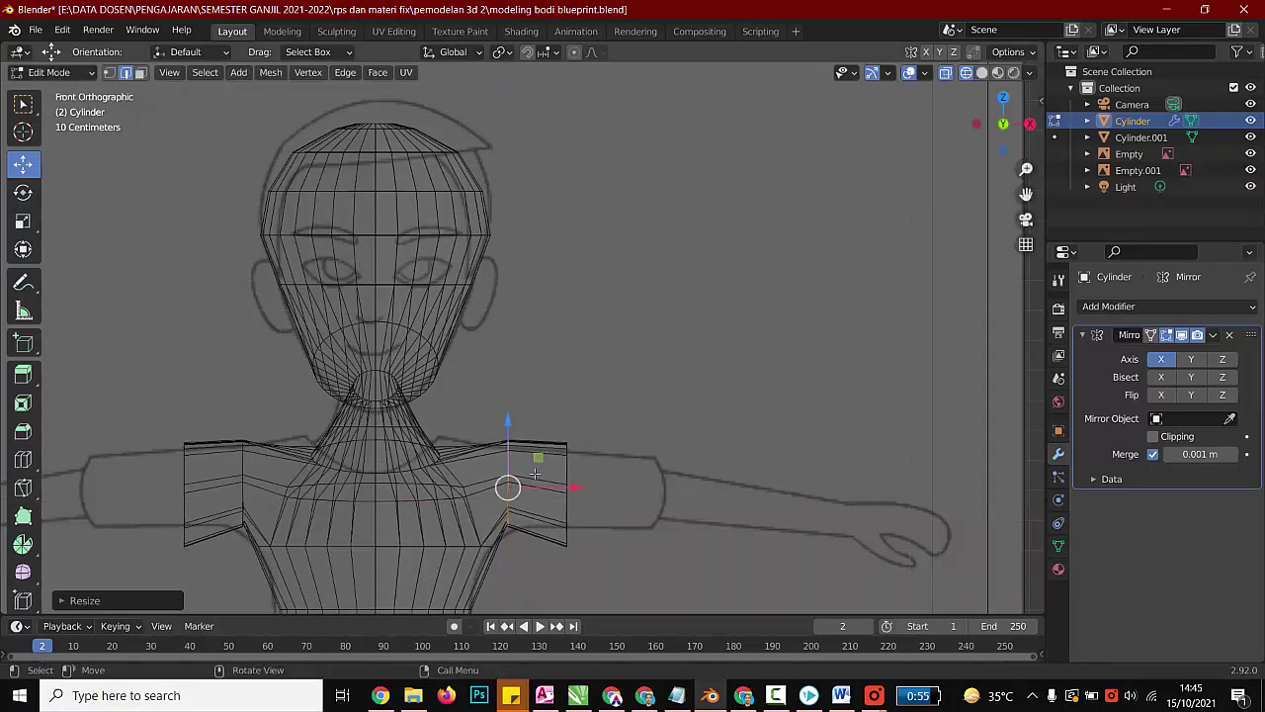
# Step: Scale down and lower the arm's outer end to match the shoulder loop, return to solid display, and move the end outward along X
pyautogui.moveTo(509, 423); pyautogui.dragTo(615, 591)
pyautogui.press('s')
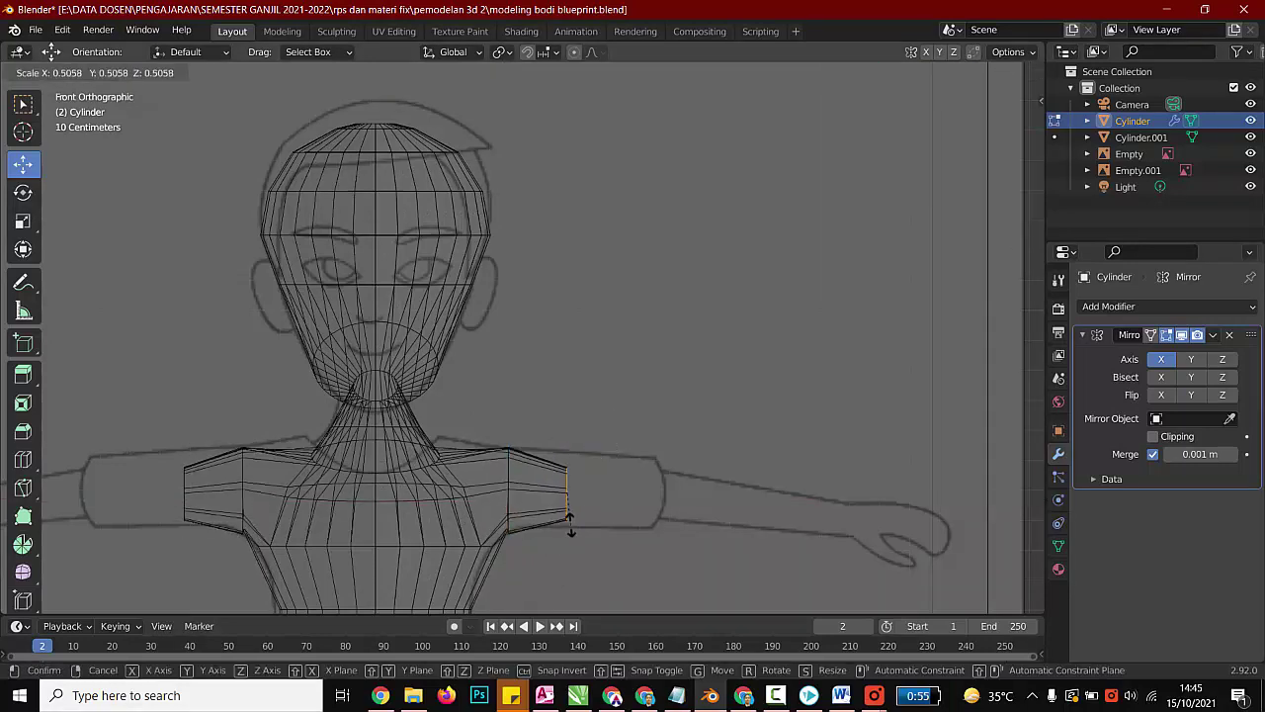
pyautogui.click(570, 526)
pyautogui.moveTo(566, 413); pyautogui.dragTo(566, 421)
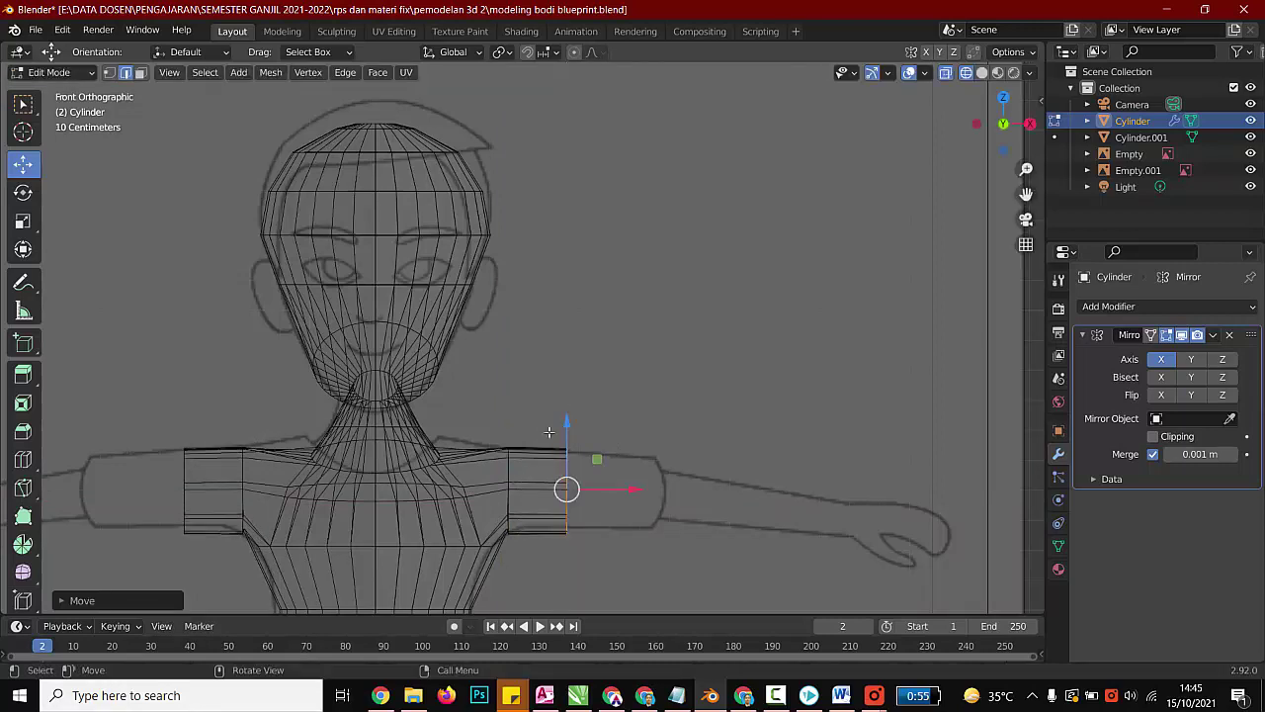
pyautogui.click(982, 73)
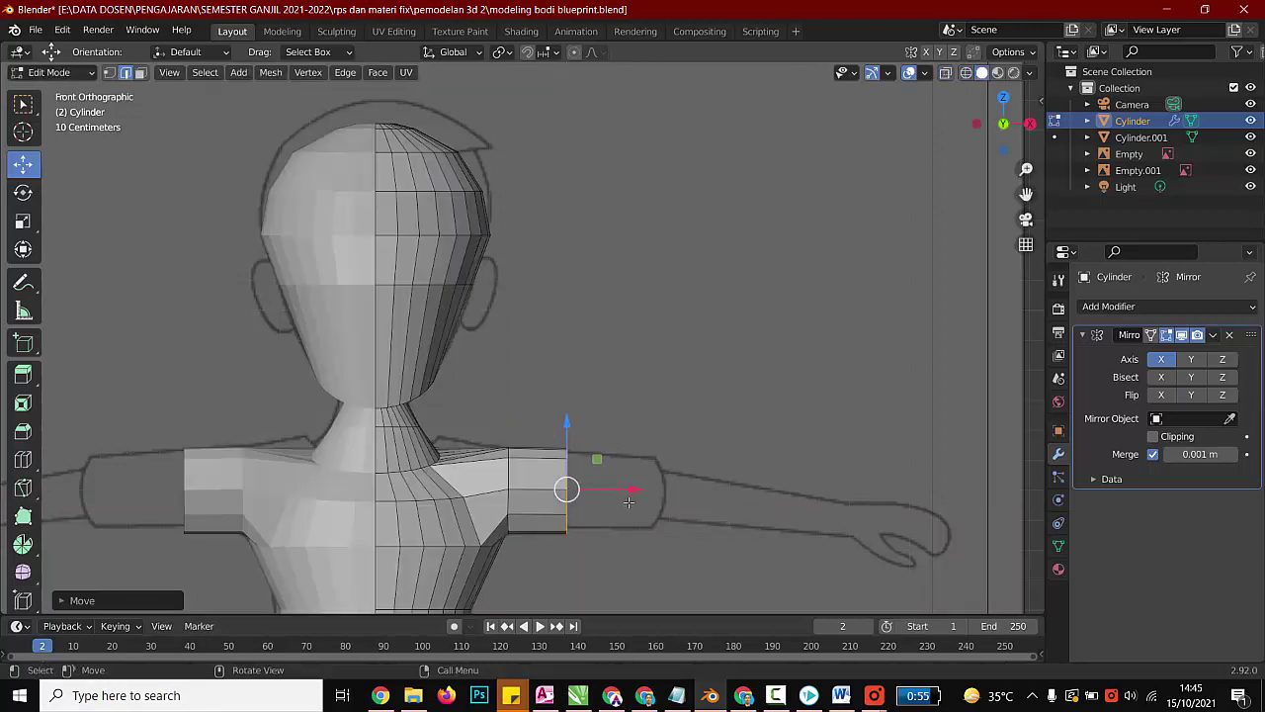
pyautogui.moveTo(633, 491); pyautogui.dragTo(653, 493)
# Step: Extrude the arm end about 0.255 m to the sleeve's edge in the blueprint and scale the new end down
pyautogui.press('e')
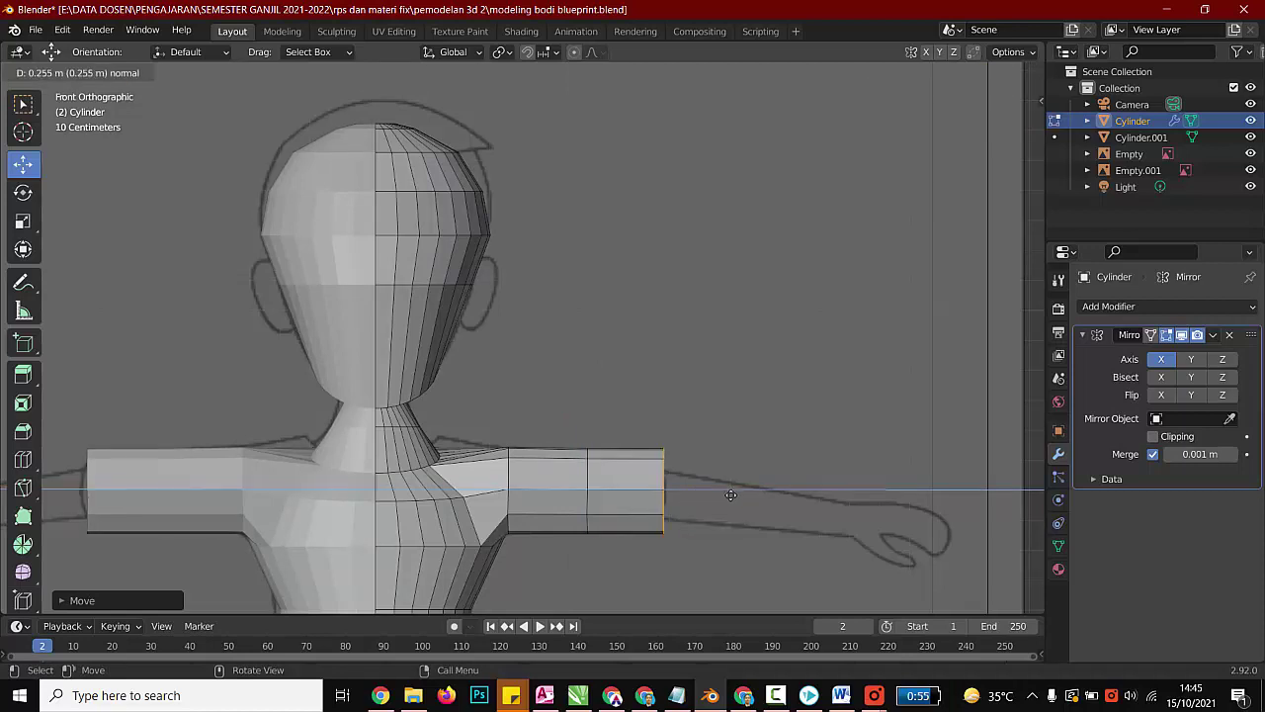
pyautogui.click(730, 495)
pyautogui.press('s')
pyautogui.click(713, 500)
pyautogui.press('s')
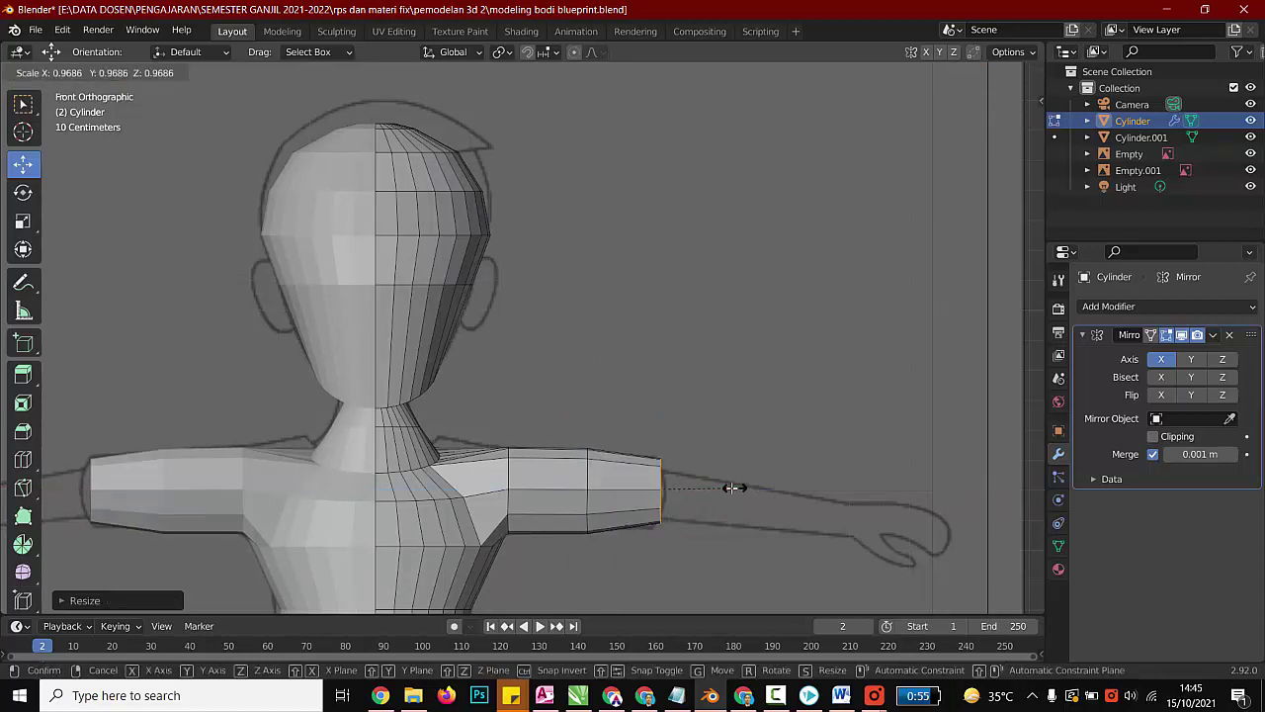
pyautogui.click(730, 487)
# Step: Extrude the forearm in two segments to the wrist, the second about 0.31 m long, lowering the mid-forearm end slightly between them
pyautogui.press('e')
pyautogui.click(827, 506)
pyautogui.moveTo(756, 432); pyautogui.dragTo(758, 445)
pyautogui.press('e')
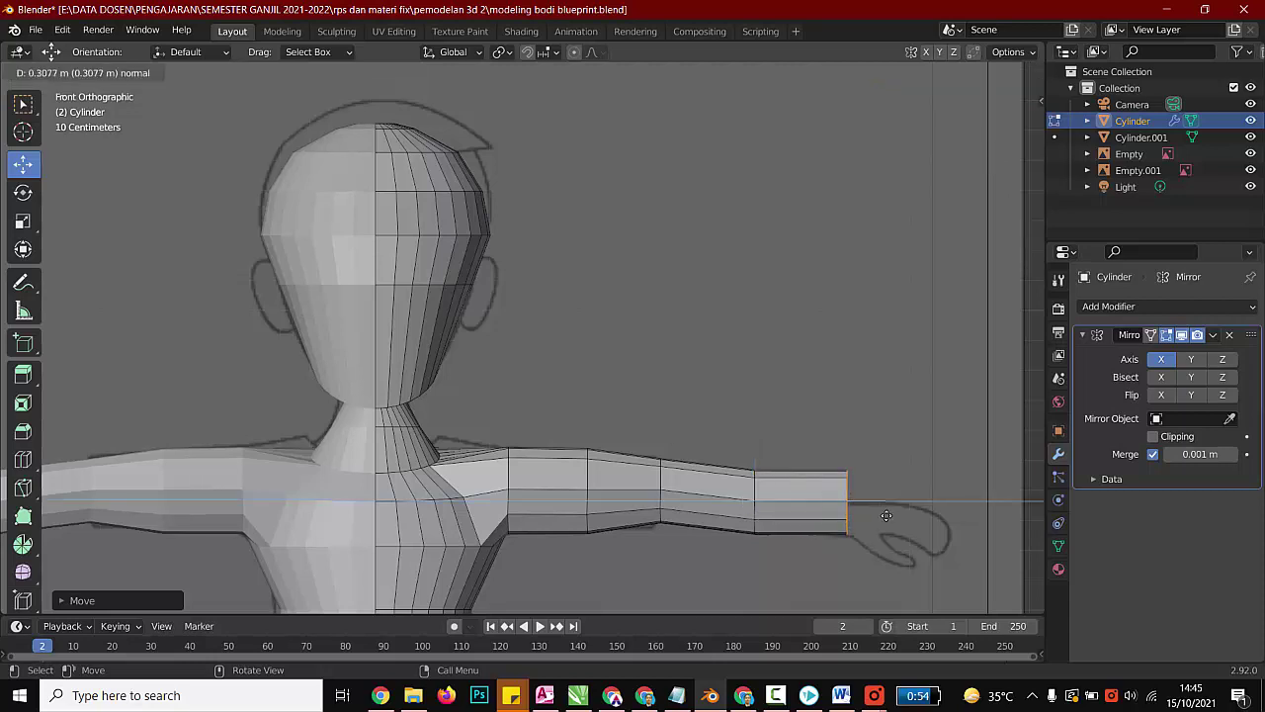
pyautogui.click(887, 517)
pyautogui.press('e')
pyautogui.click(872, 523)
pyautogui.hotkey('ctrl', 'z')
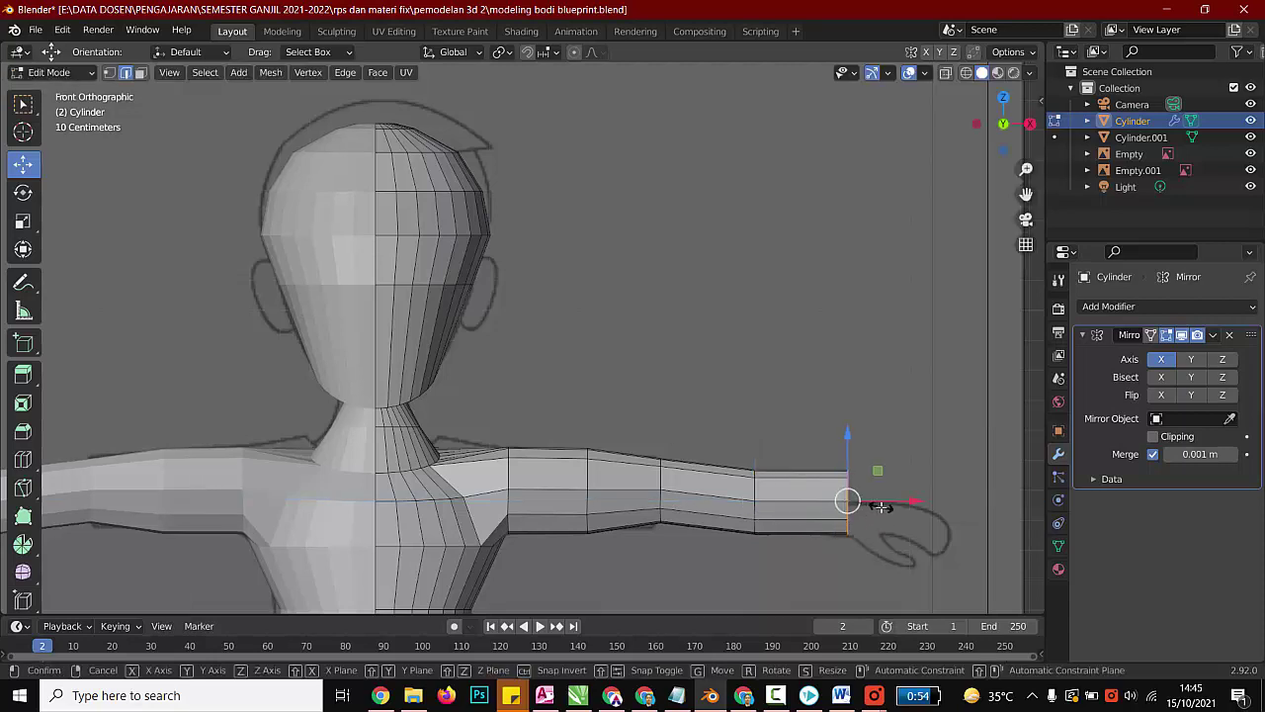
# Step: Scale down the wrist end and lower it to meet the hand outline in the blueprint
pyautogui.press('s')
pyautogui.click(863, 521)
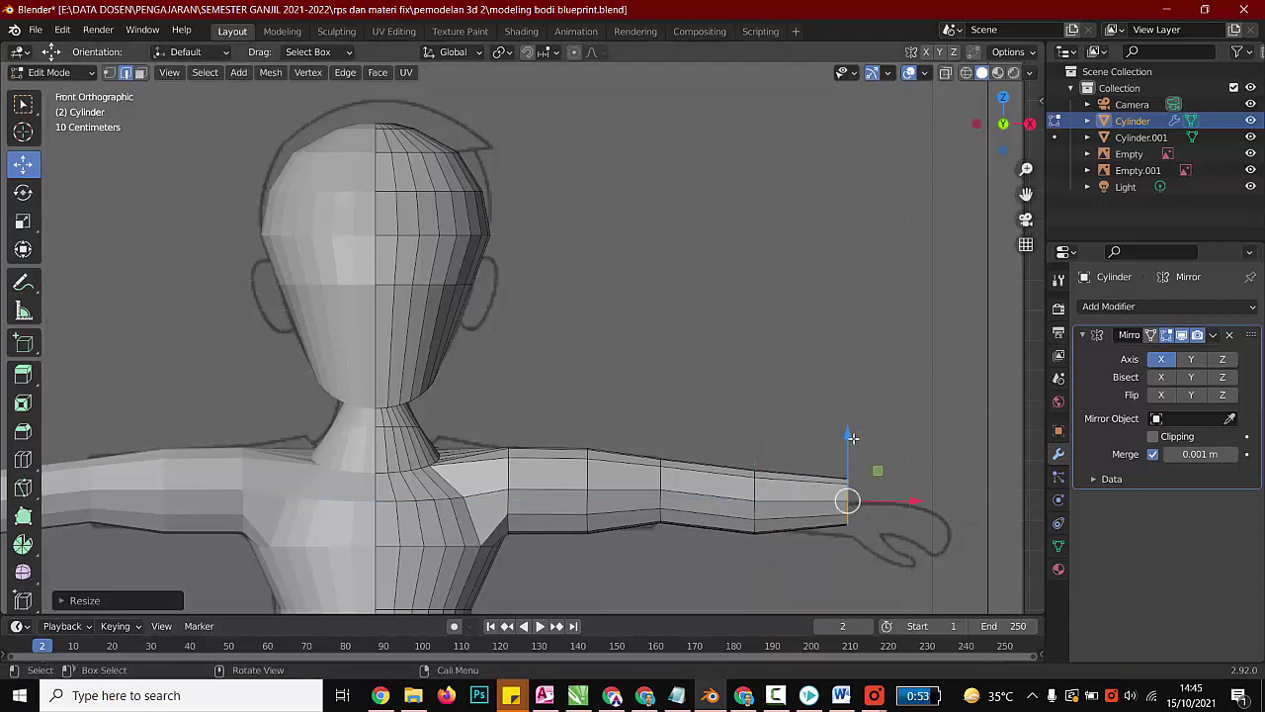
pyautogui.moveTo(852, 438); pyautogui.dragTo(856, 455)
pyautogui.click(722, 422)
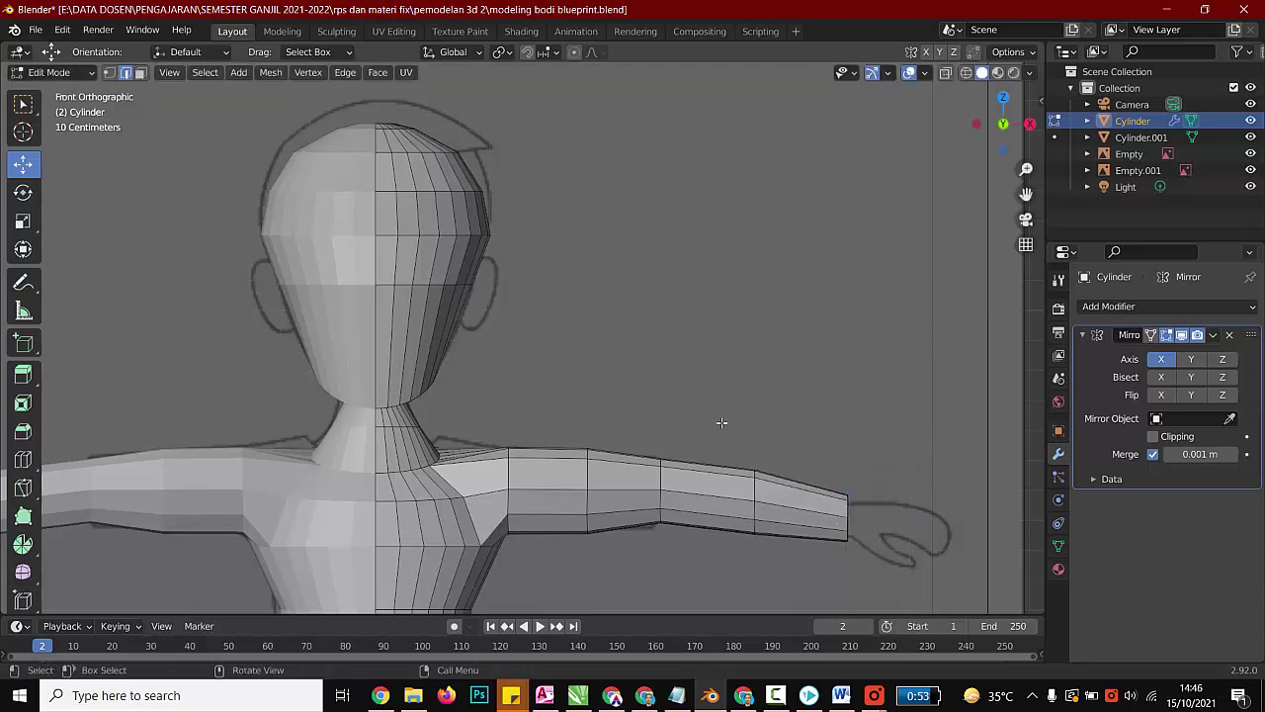
# Step: Select the wrist's end loop and rotate it slightly in front view to follow the forearm's downward angle
pyautogui.scroll(-3, 604, 486)
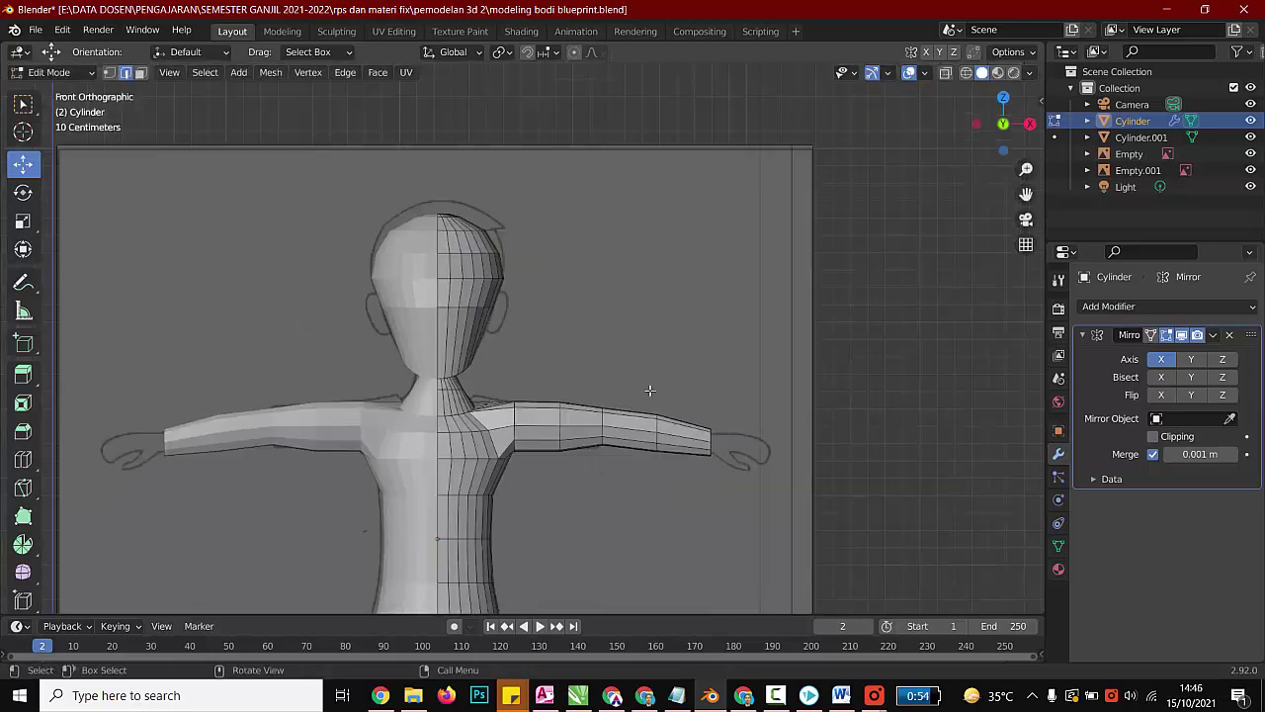
pyautogui.scroll(1, 649, 391)
pyautogui.moveTo(663, 404); pyautogui.dragTo(695, 503)
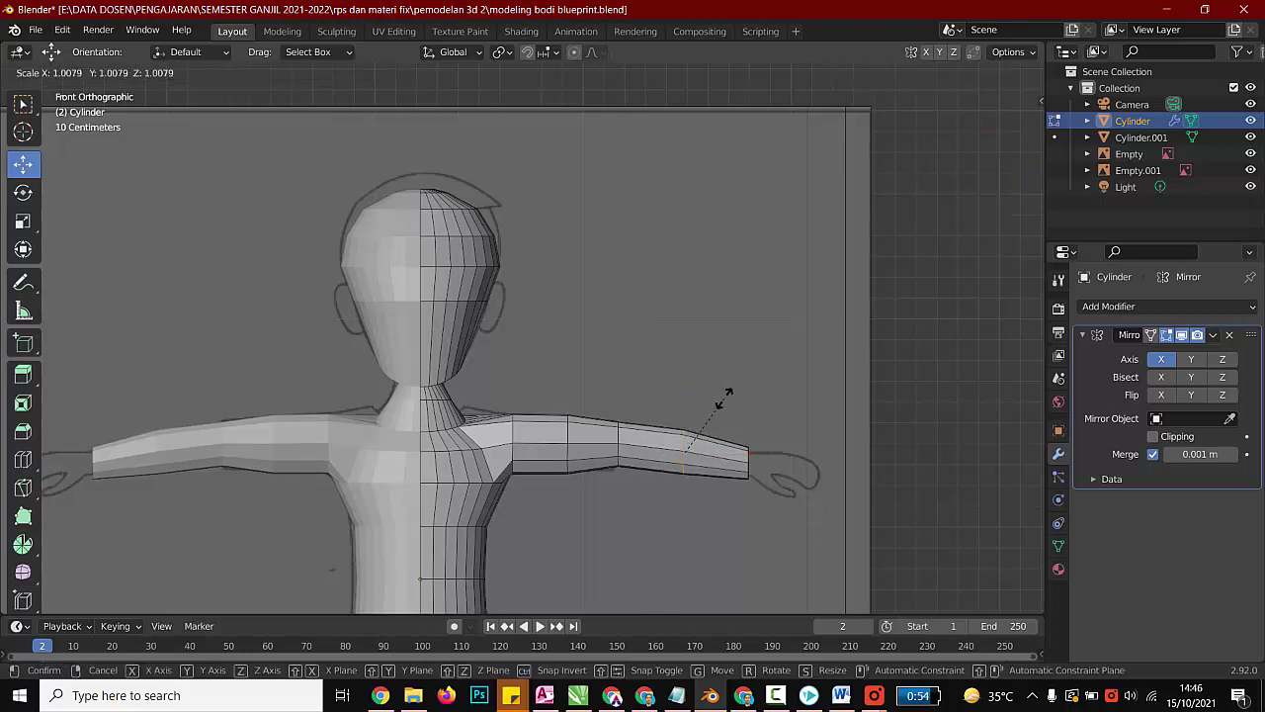
pyautogui.scroll(3, 799, 438)
pyautogui.scroll(-3, 798, 438)
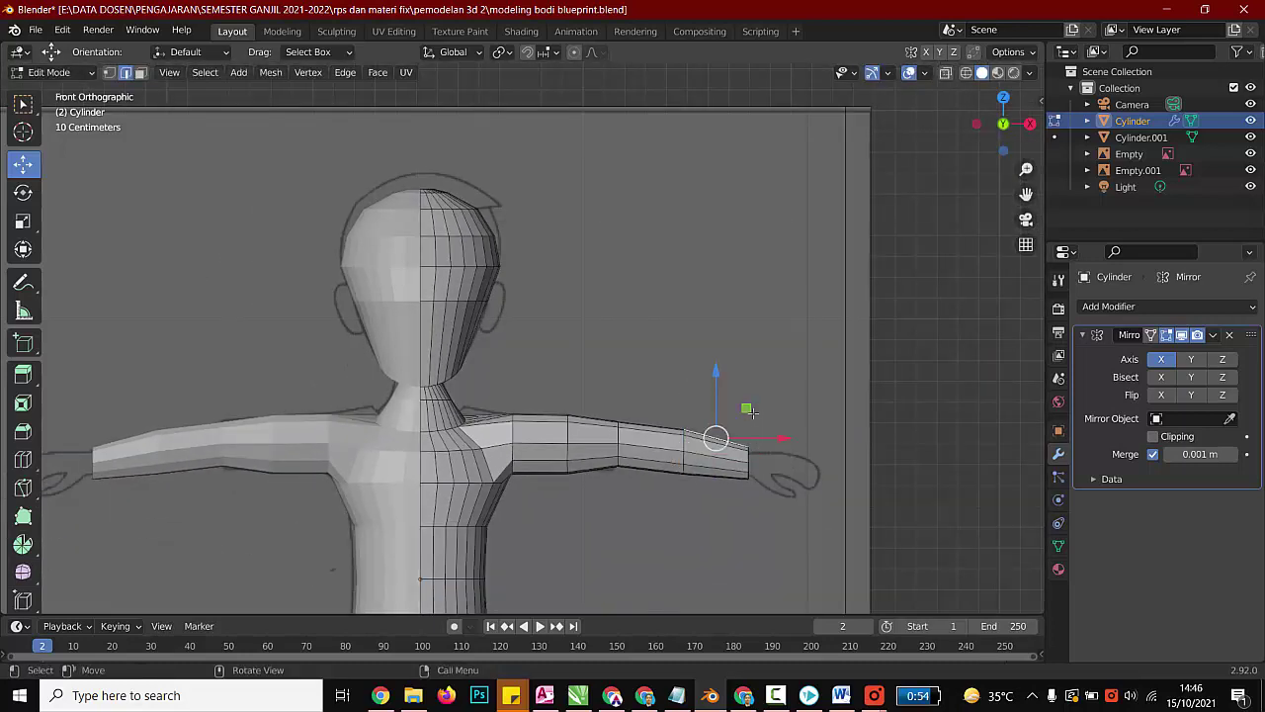
pyautogui.press('r')
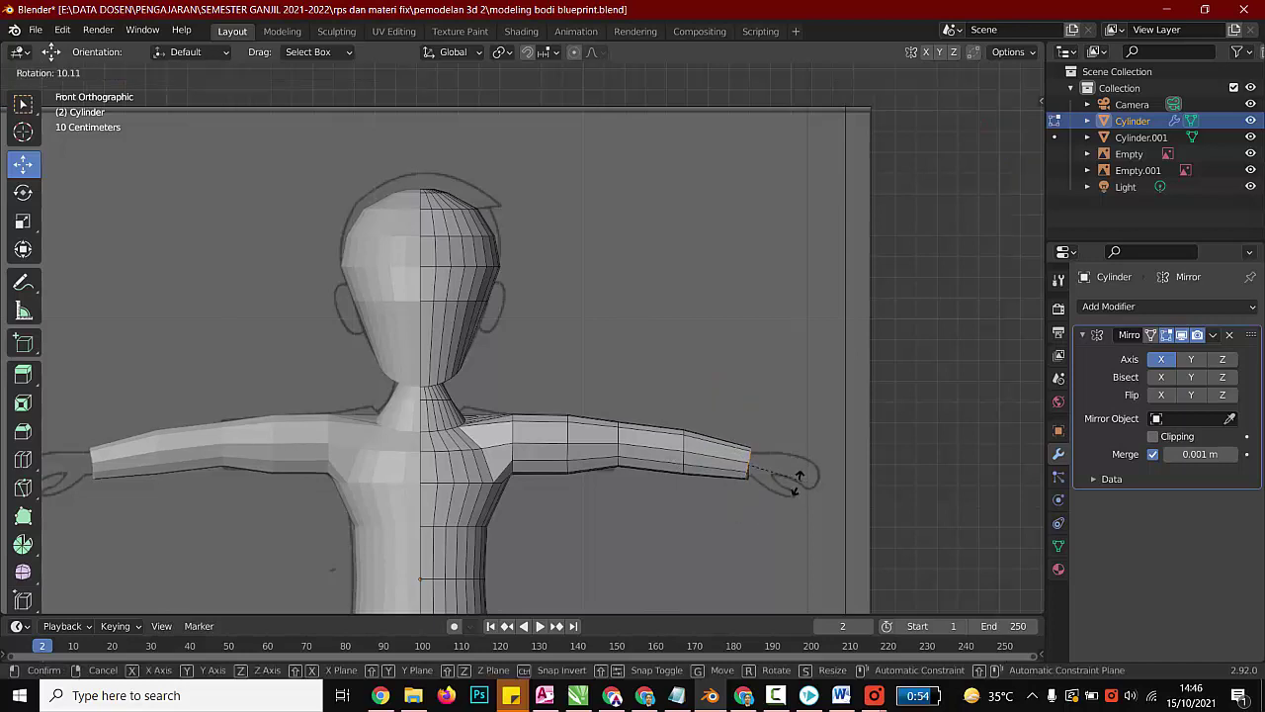
pyautogui.click(791, 472)
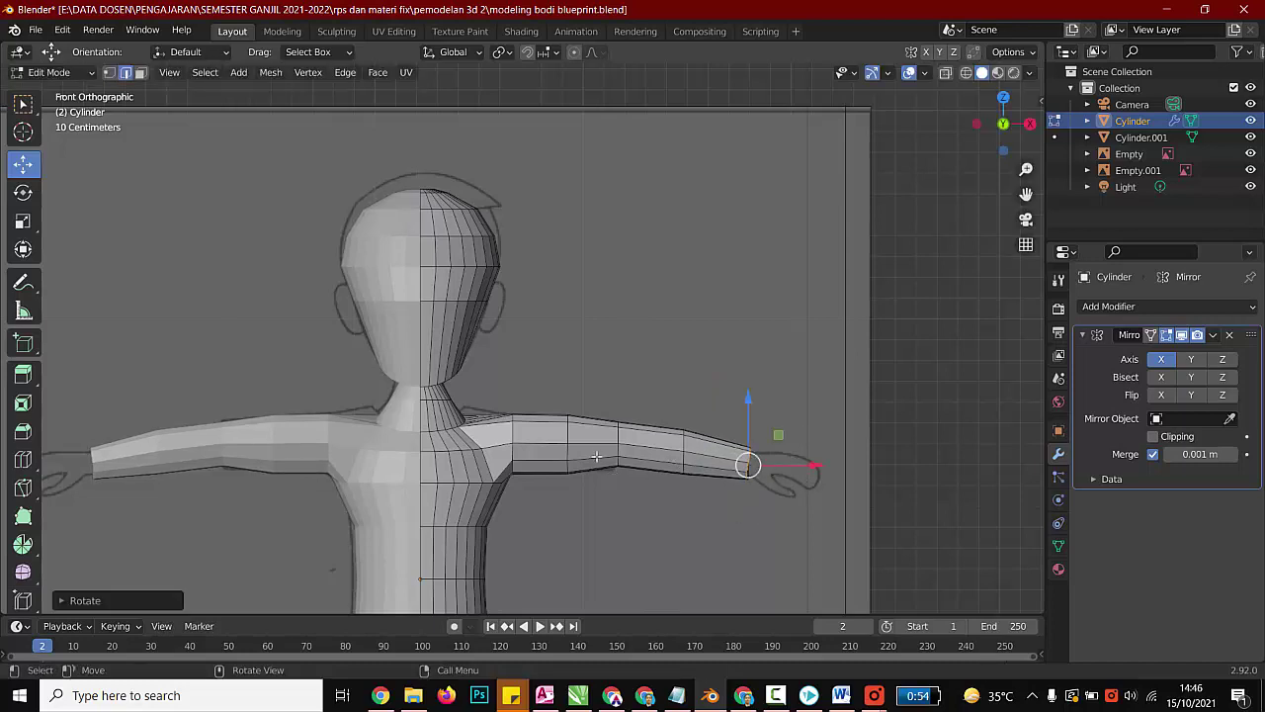
pyautogui.click(736, 505)
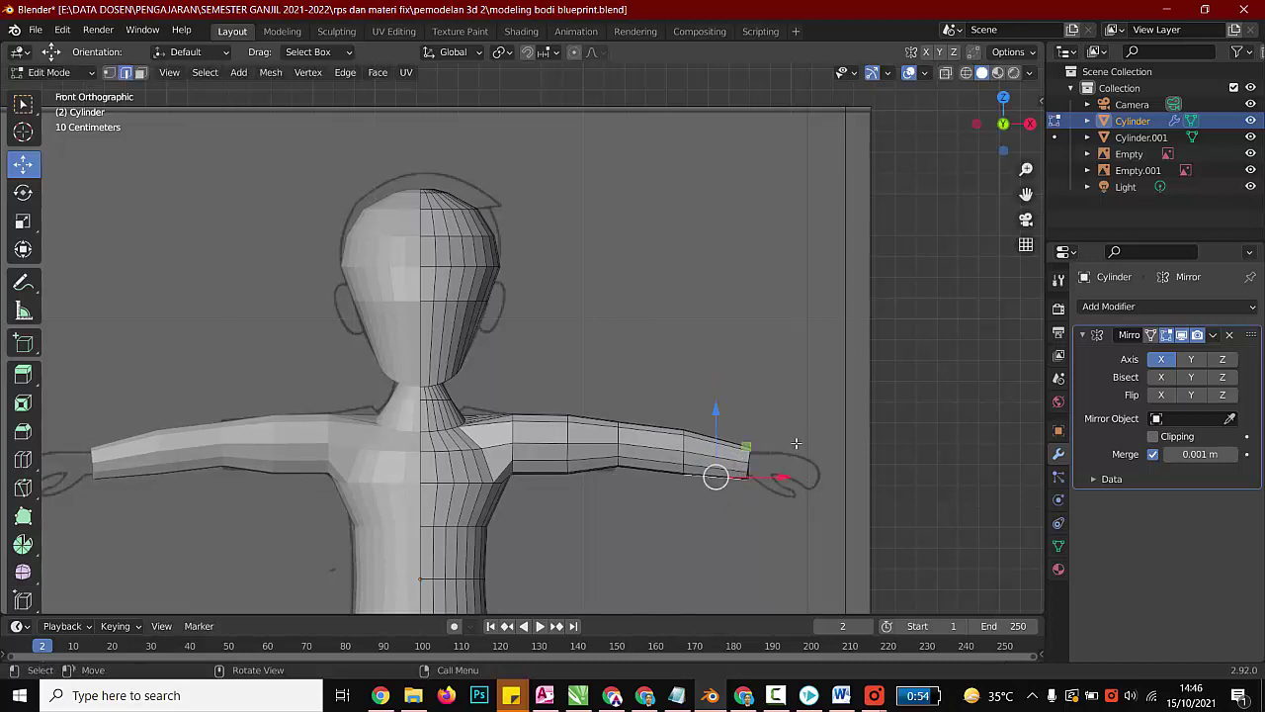
pyautogui.moveTo(774, 434); pyautogui.dragTo(719, 502)
pyautogui.scroll(2, 843, 482)
pyautogui.press('e')
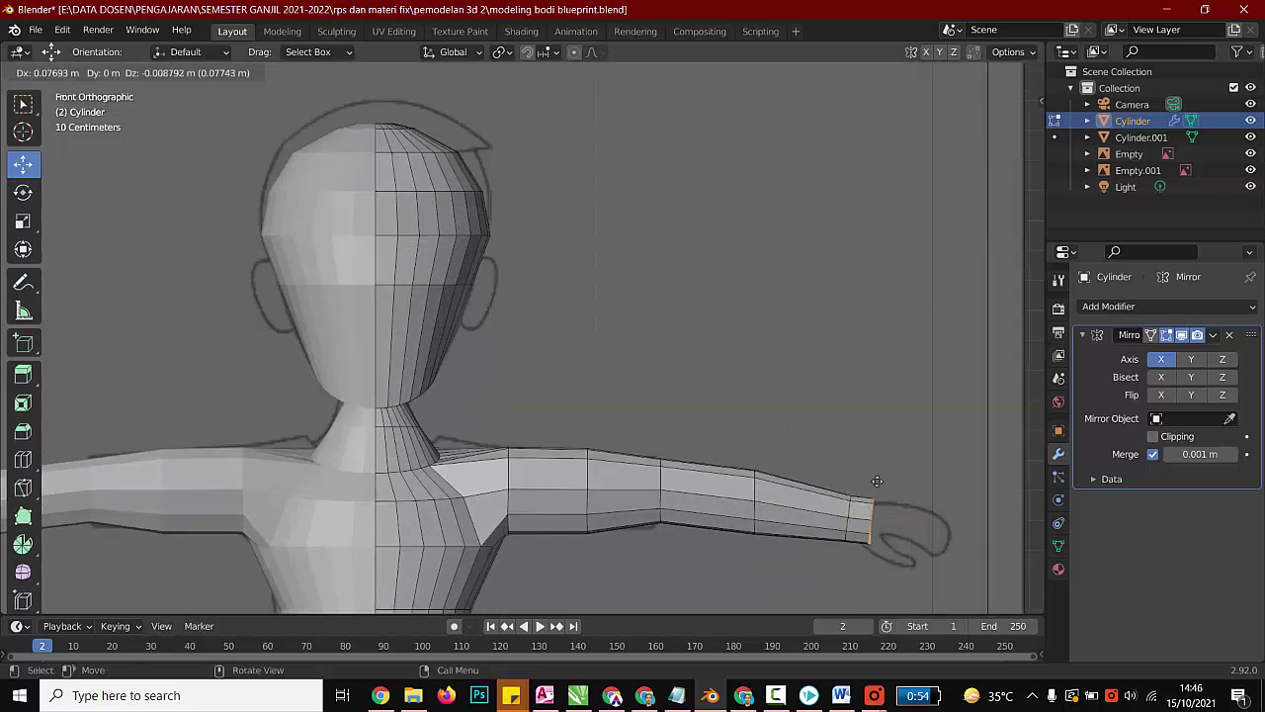
pyautogui.click(884, 486)
pyautogui.hotkey('ctrl', 'z')
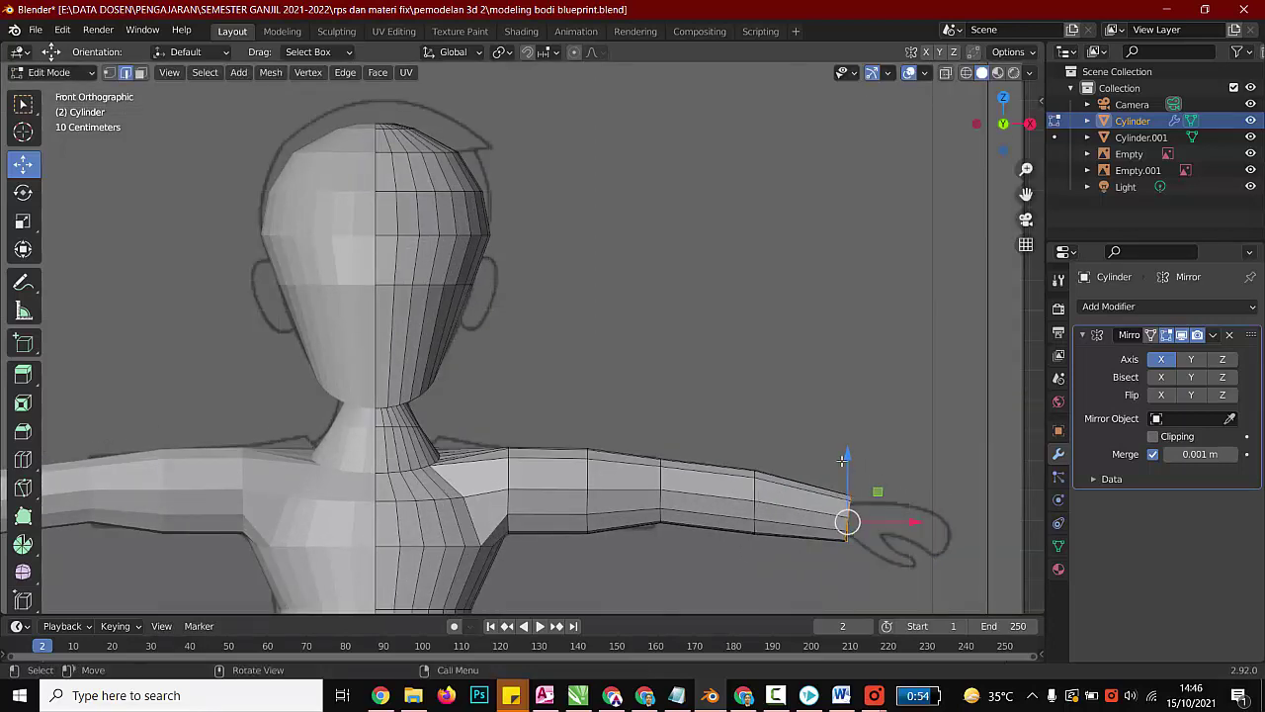
# Step: Select the wrist's end faces, scale them down slightly and extrude a short first segment of the hand
pyautogui.click(812, 443)
pyautogui.scroll(-2, 813, 562)
pyautogui.moveTo(680, 541); pyautogui.dragTo(627, 477, button='middle')
pyautogui.scroll(4, 807, 477)
pyautogui.click(545, 457)
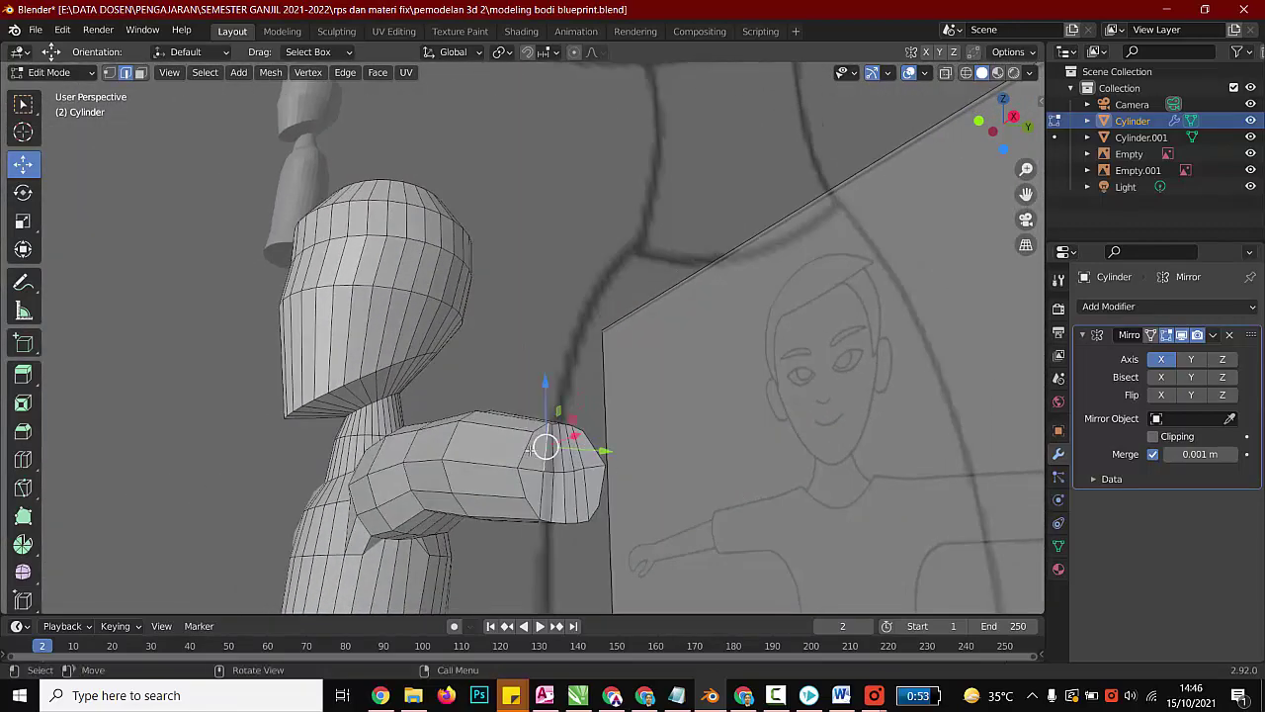
pyautogui.moveTo(658, 412); pyautogui.dragTo(592, 432)
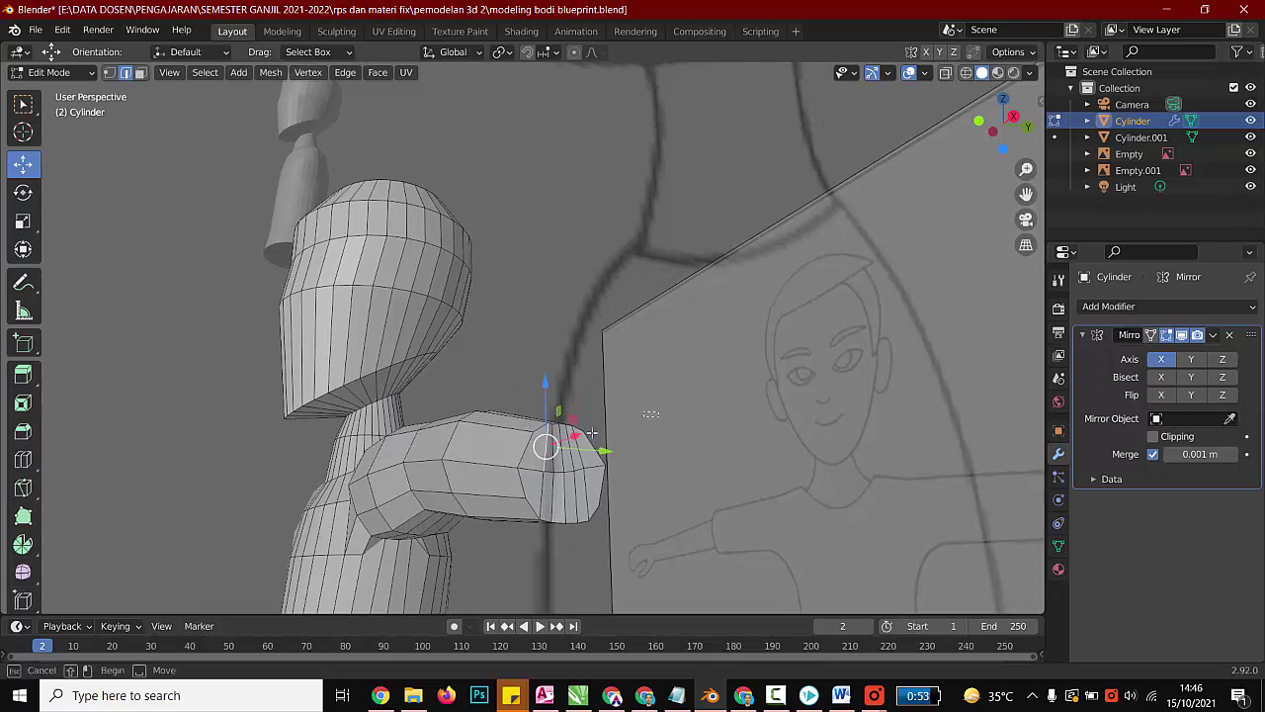
pyautogui.moveTo(512, 537); pyautogui.dragTo(514, 539)
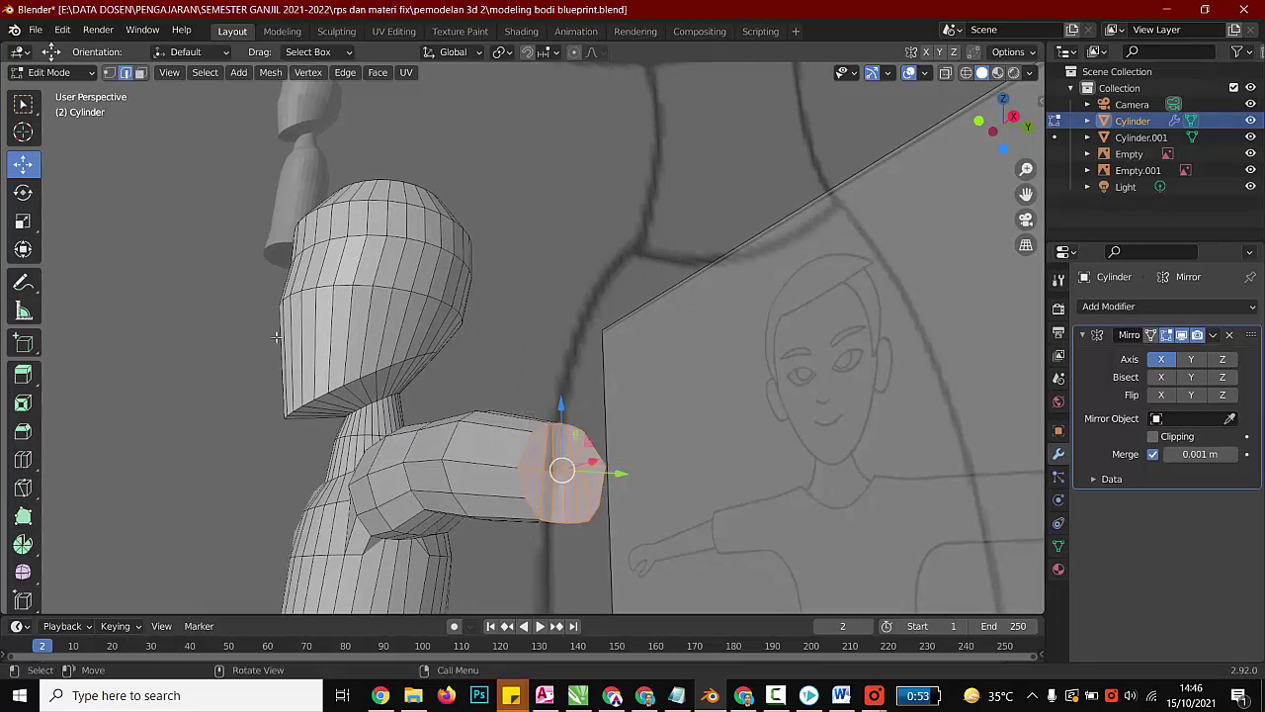
pyautogui.click(38, 225)
pyautogui.moveTo(563, 410)
pyautogui.mouseDown()
pyautogui.moveTo(564, 443)
pyautogui.moveTo(563, 423)
pyautogui.mouseUp()
pyautogui.press('e')
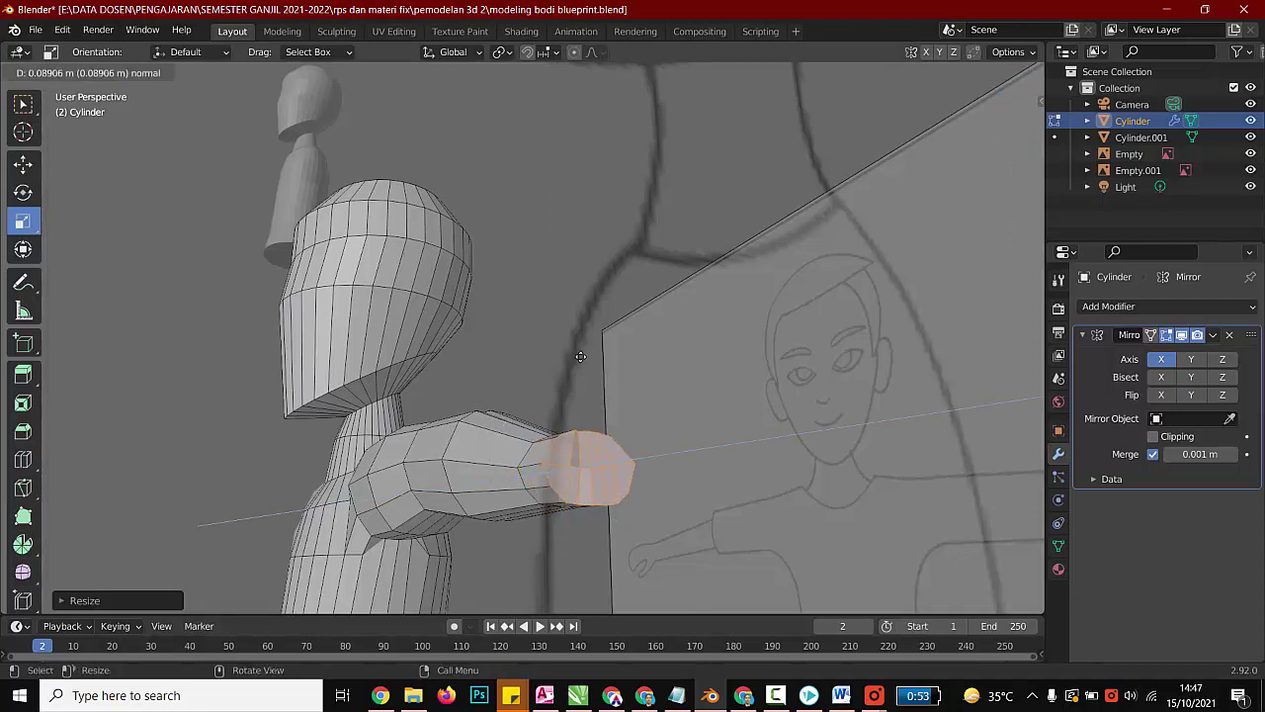
pyautogui.click(568, 365)
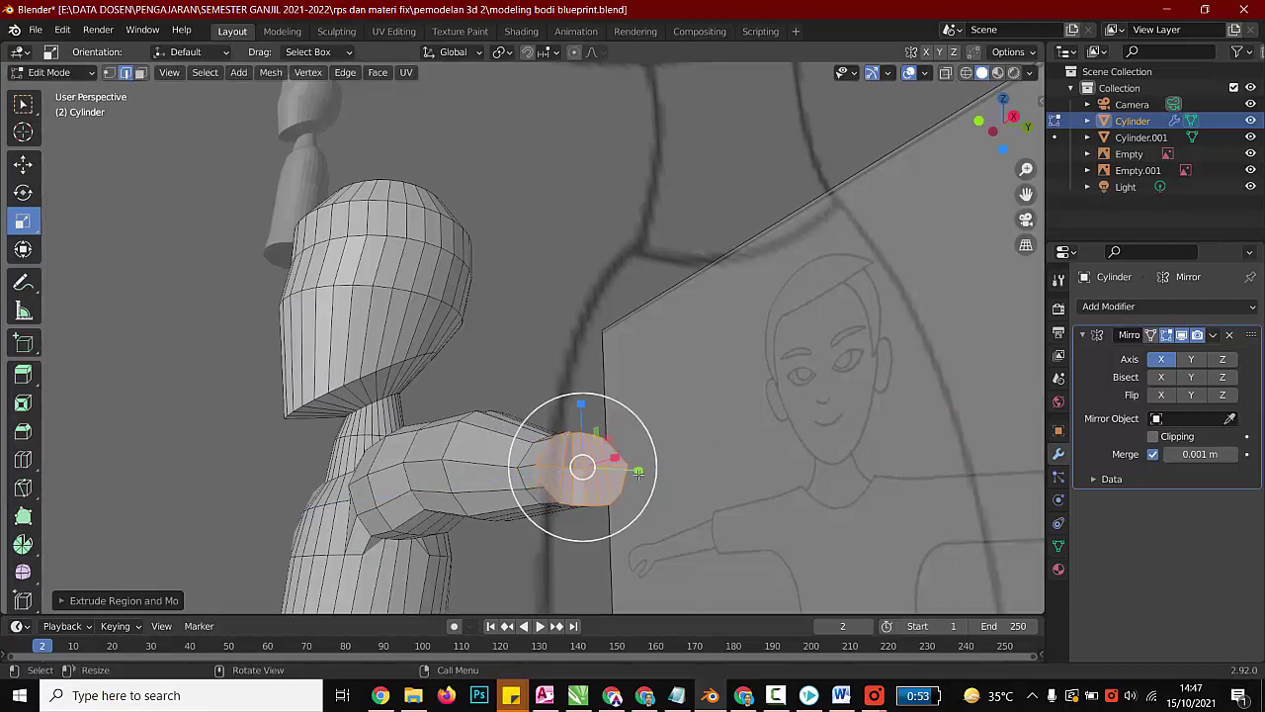
# Step: Widen the hand's end along Y, extrude it about 0.06 m further and scale the new end down
pyautogui.moveTo(639, 473)
pyautogui.mouseDown()
pyautogui.moveTo(667, 480)
pyautogui.moveTo(646, 468)
pyautogui.mouseUp()
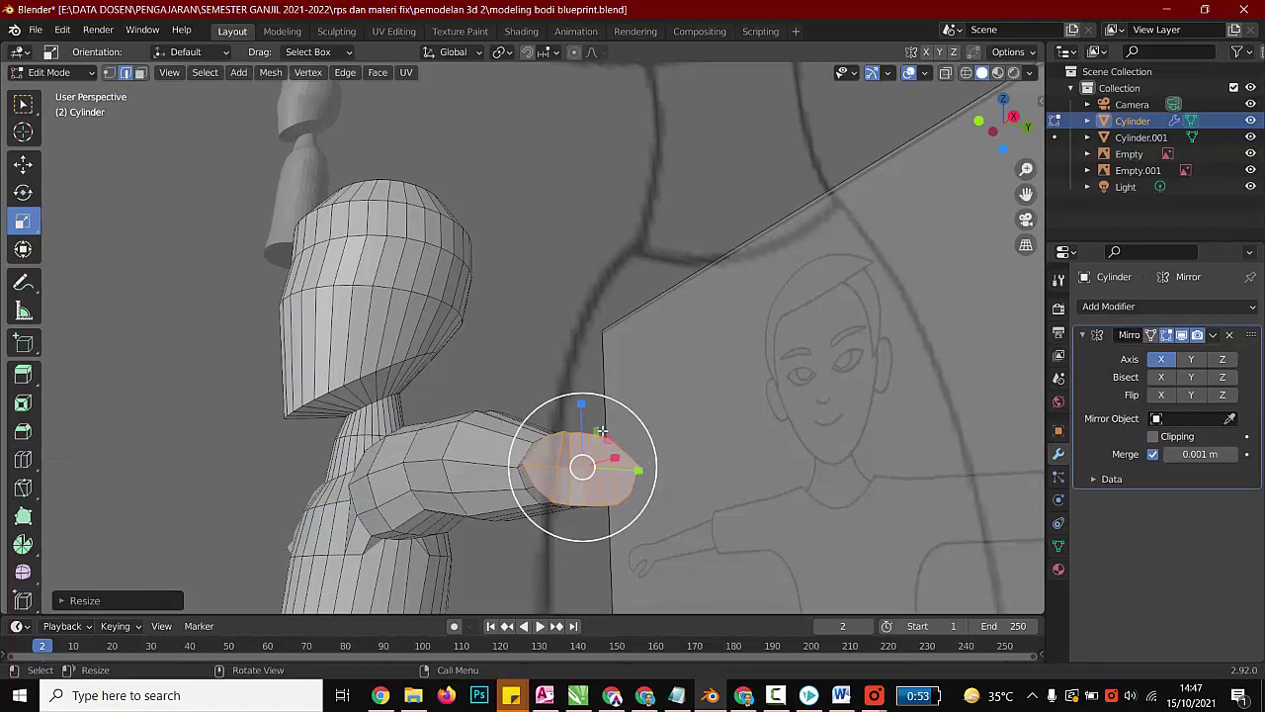
pyautogui.press('e')
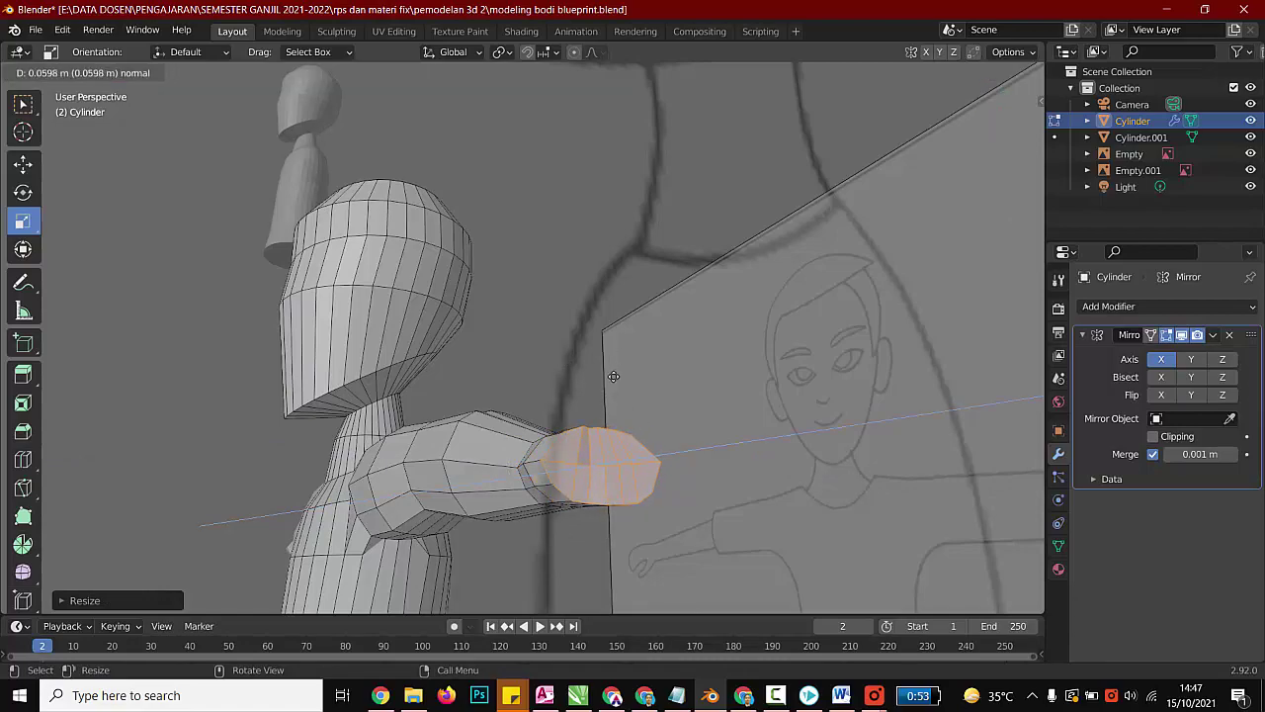
pyautogui.click(610, 382)
pyautogui.moveTo(610, 381); pyautogui.dragTo(768, 488, button='middle')
pyautogui.scroll(-3, 633, 450)
pyautogui.scroll(3, 656, 466)
pyautogui.press('s')
pyautogui.click(779, 496)
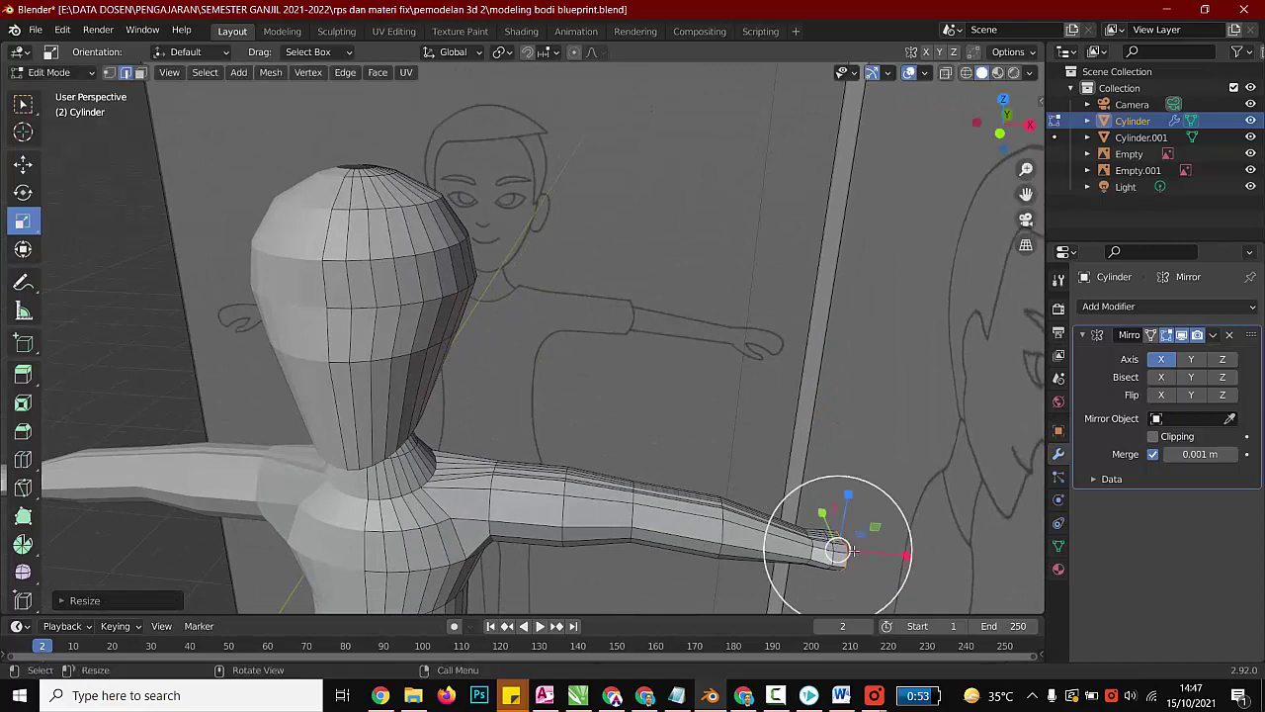
pyautogui.press('s')
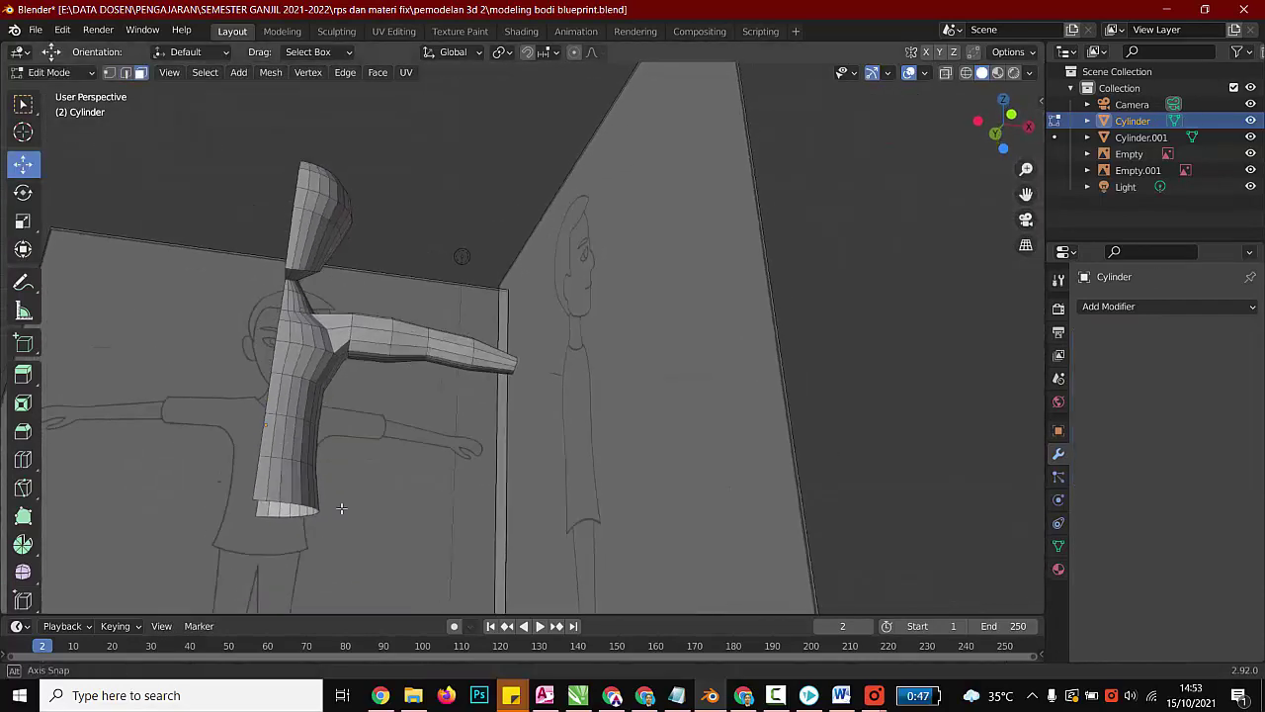
pyautogui.moveTo(341, 508); pyautogui.dragTo(405, 512, button='middle')
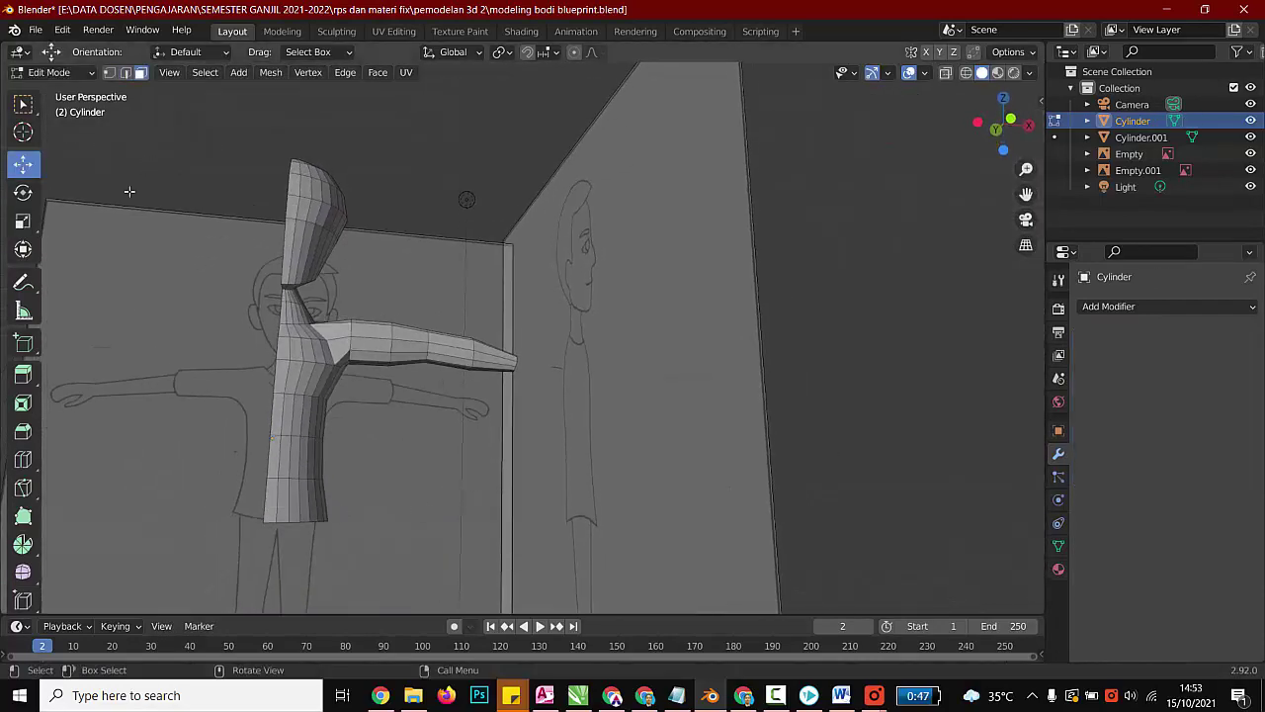
pyautogui.click(53, 74)
pyautogui.click(60, 94)
pyautogui.scroll(-3, 388, 411)
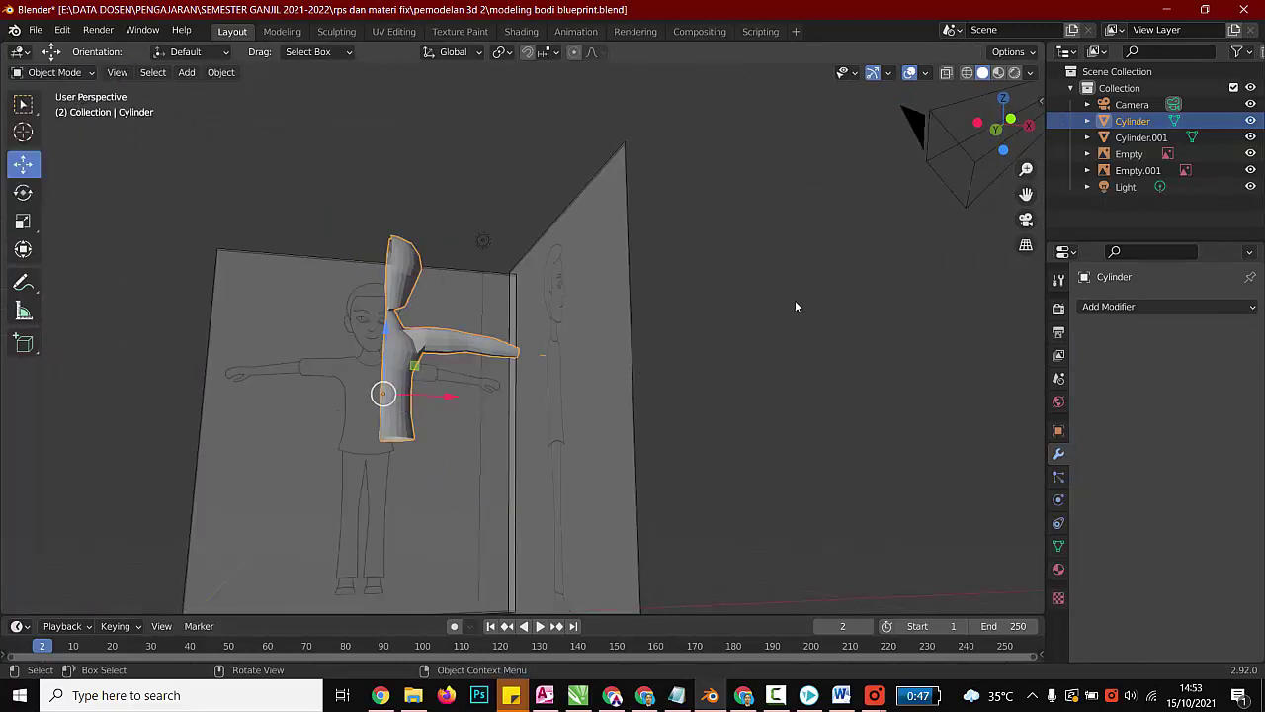
pyautogui.scroll(1, 486, 374)
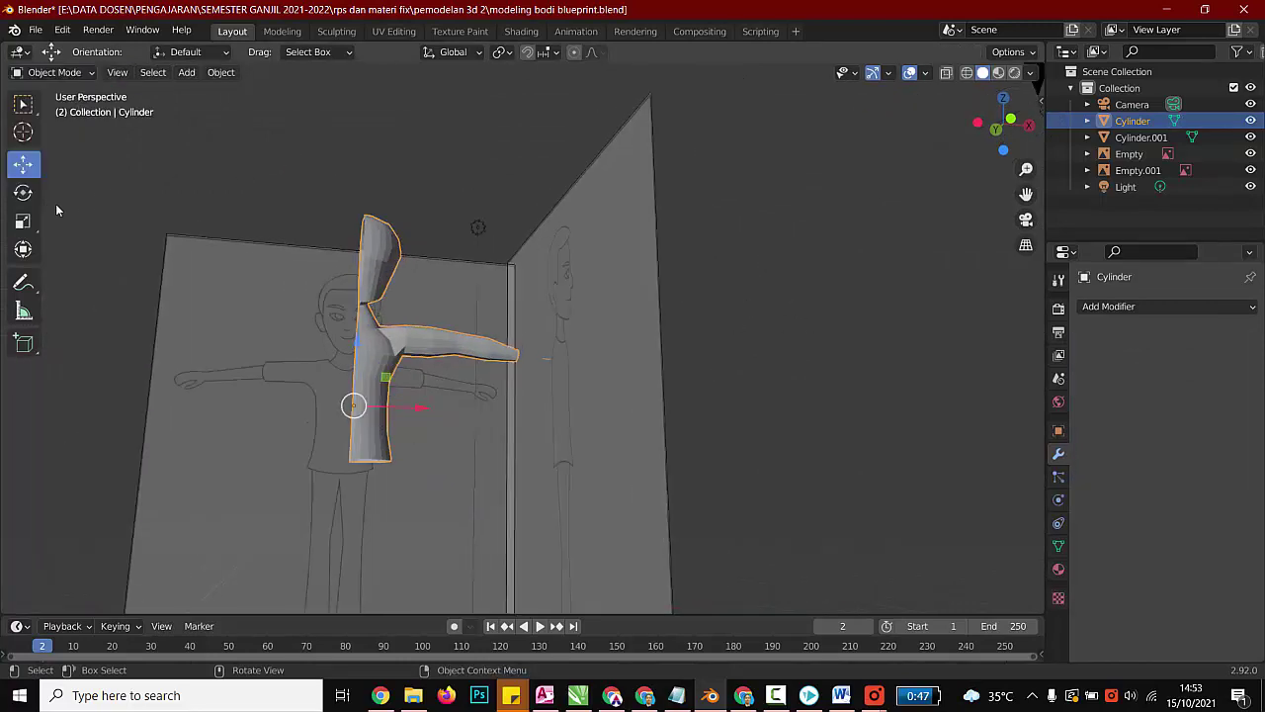
pyautogui.click(508, 422)
pyautogui.click(481, 346)
pyautogui.click(69, 75)
pyautogui.click(74, 111)
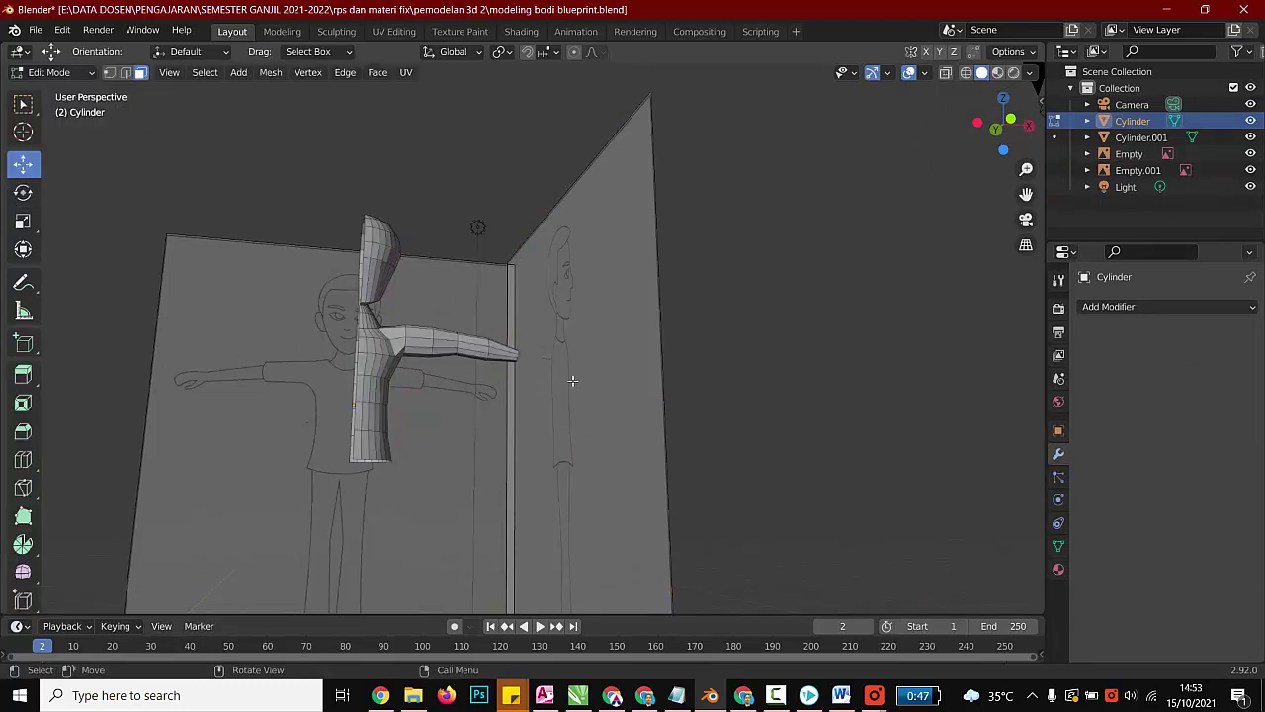
# Step: Select the stray vertices floating beyond the arm's end and delete them
pyautogui.scroll(-2, 427, 418)
pyautogui.moveTo(427, 417); pyautogui.dragTo(429, 450, button='middle')
pyautogui.click(109, 73)
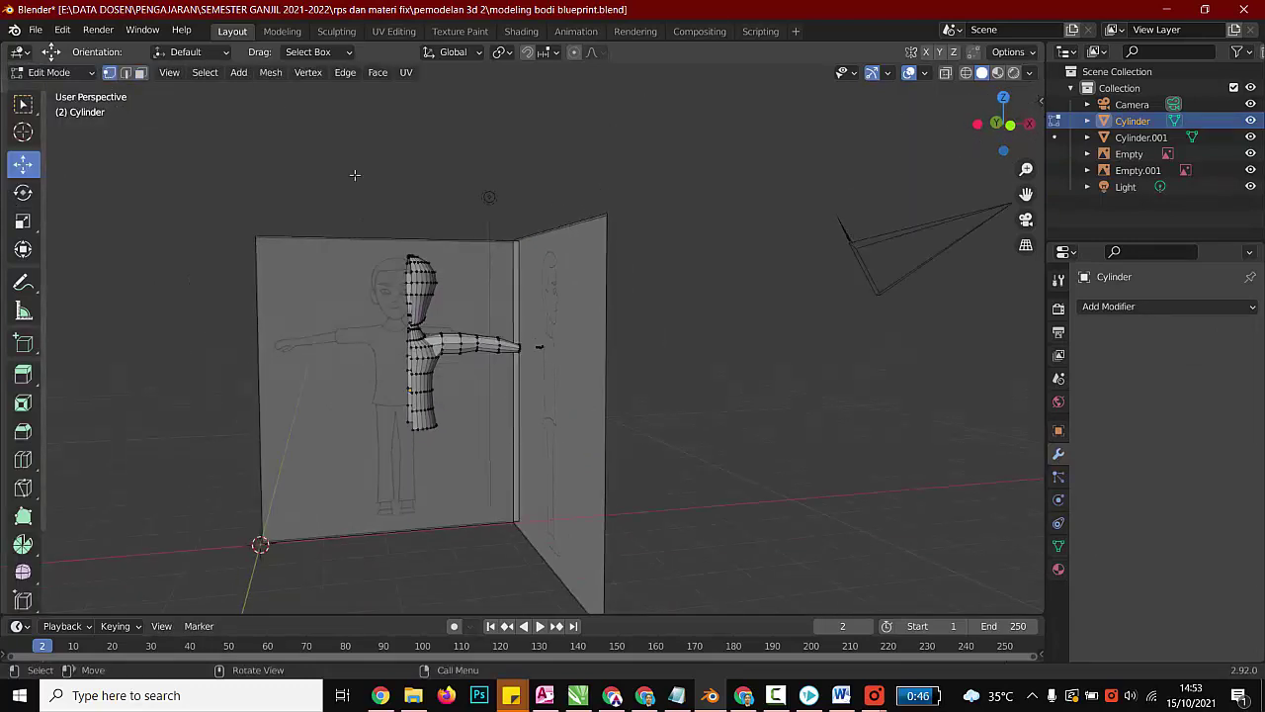
pyautogui.moveTo(521, 328)
pyautogui.mouseDown()
pyautogui.moveTo(566, 373)
pyautogui.moveTo(522, 334)
pyautogui.mouseUp()
pyautogui.scroll(3, 523, 345)
pyautogui.press('x')
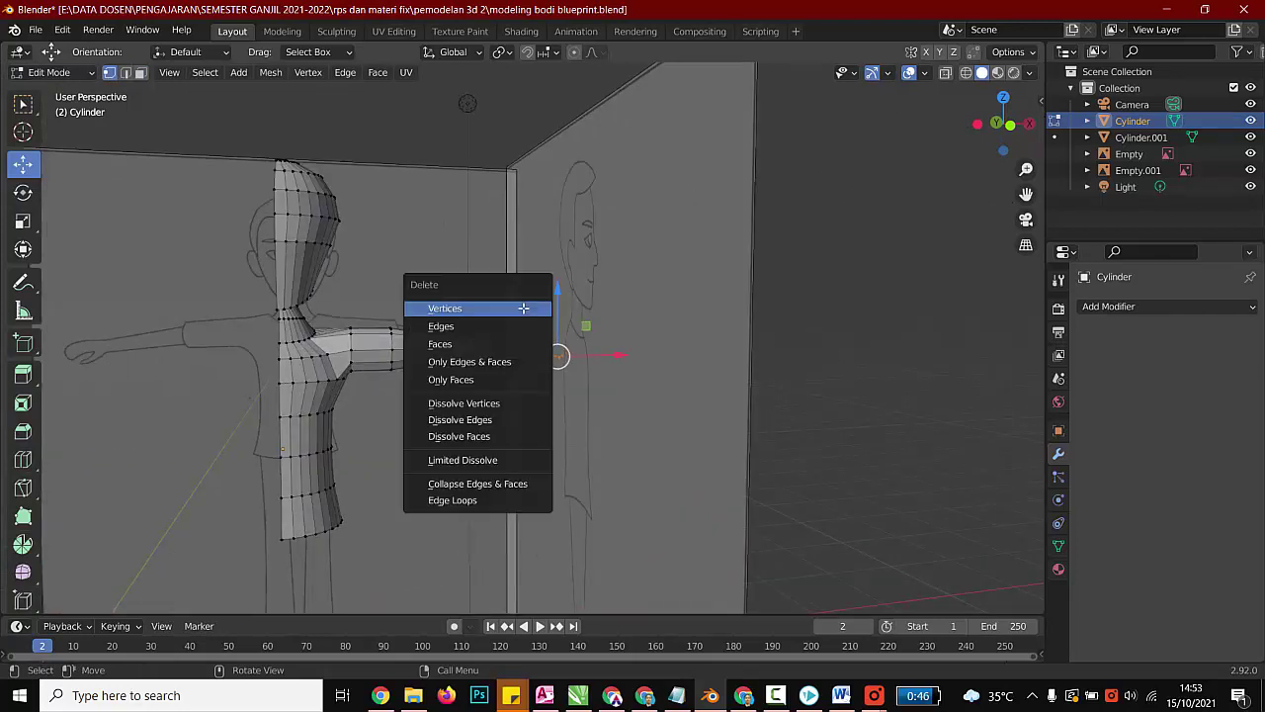
pyautogui.click(511, 311)
pyautogui.scroll(-1, 393, 483)
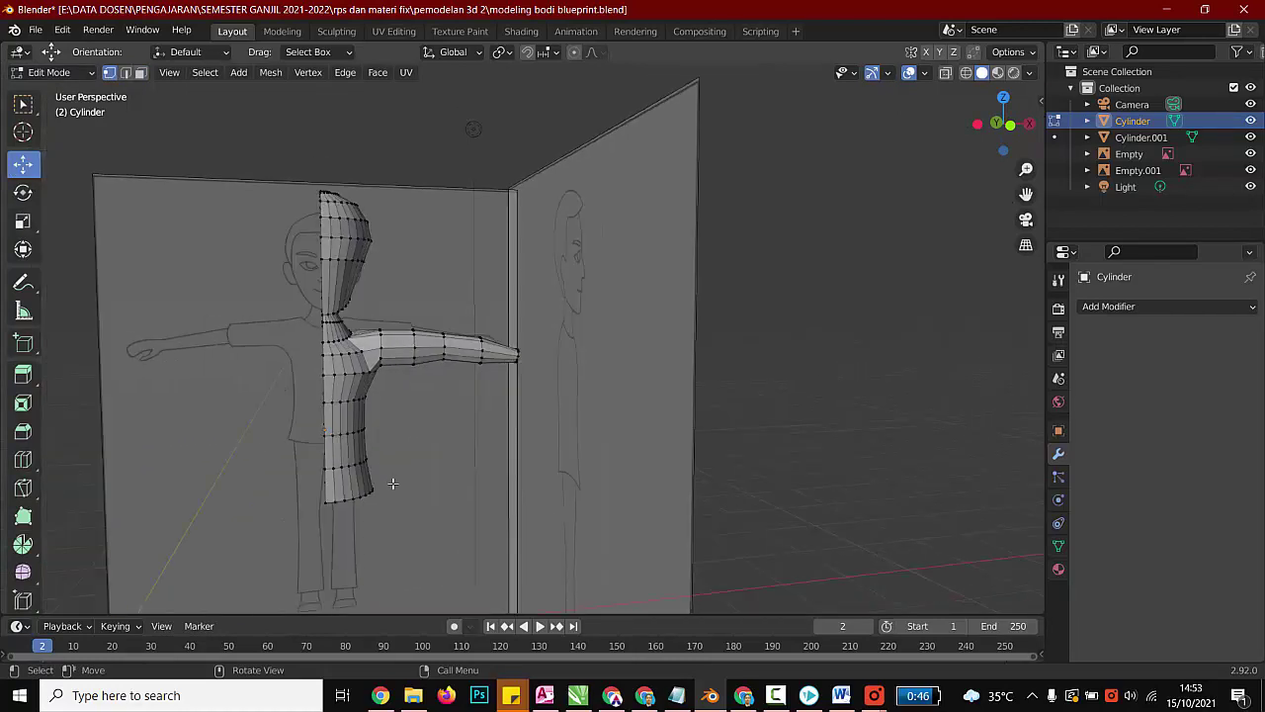
# Step: In wireframe front view, select the torso's open bottom loop and extrude it downward as the start of the leg
pyautogui.moveTo(383, 522); pyautogui.dragTo(382, 459, button='middle')
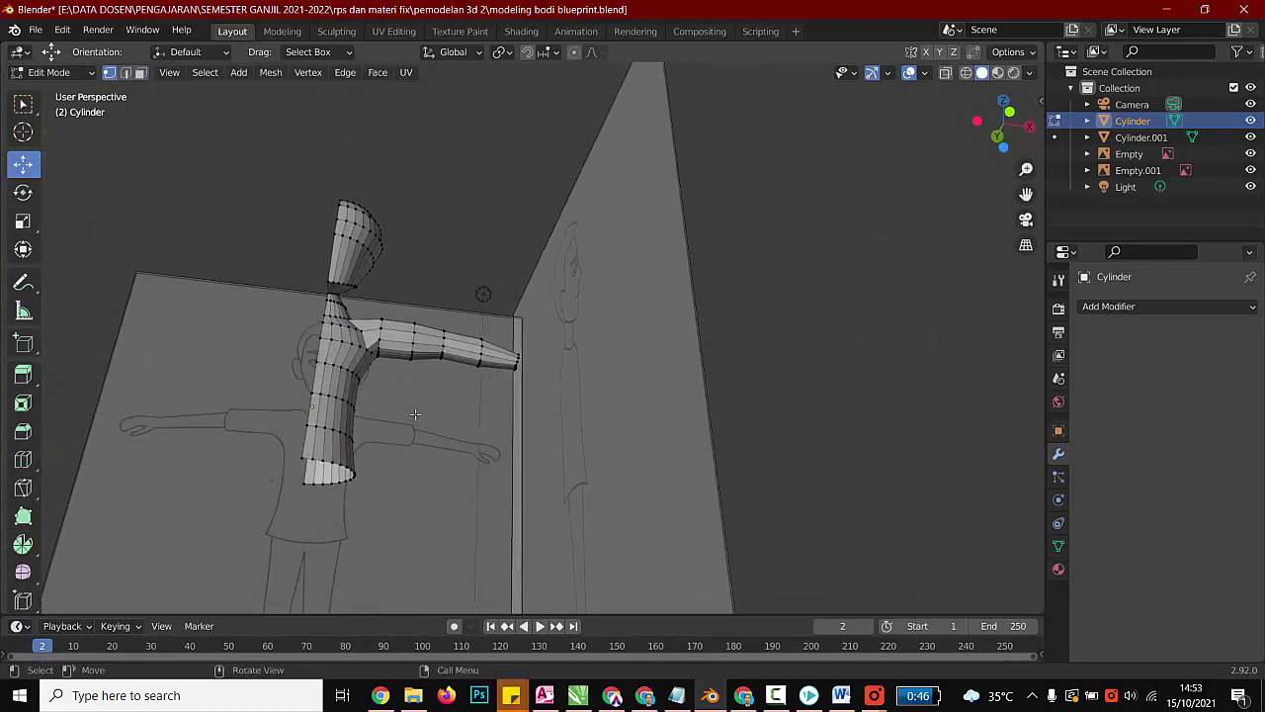
pyautogui.moveTo(416, 414)
pyautogui.mouseDown(button='middle')
pyautogui.moveTo(380, 389)
pyautogui.moveTo(412, 413)
pyautogui.mouseUp(button='middle')
pyautogui.click(967, 73)
pyautogui.scroll(-2, 352, 536)
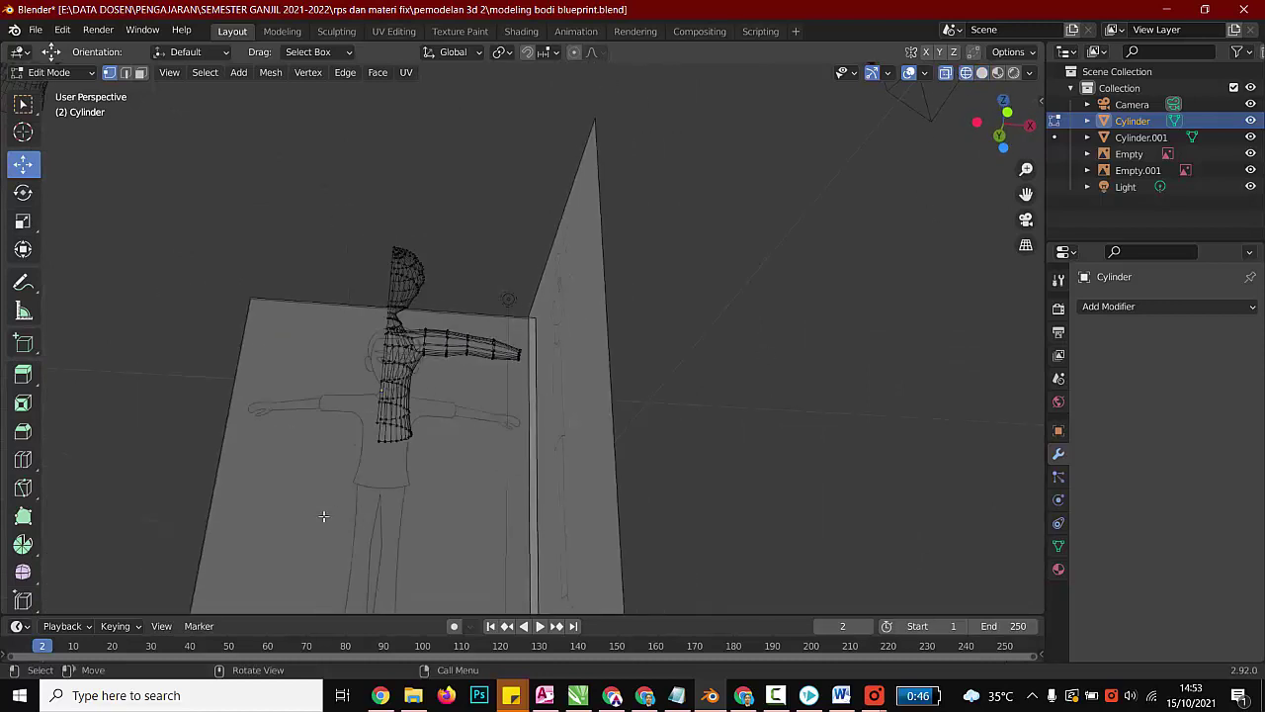
pyautogui.moveTo(324, 516); pyautogui.dragTo(363, 519, button='middle')
pyautogui.press('KP_1')
pyautogui.moveTo(363, 476); pyautogui.dragTo(436, 431)
pyautogui.scroll(1, 357, 532)
pyautogui.press('e')
pyautogui.click(361, 585)
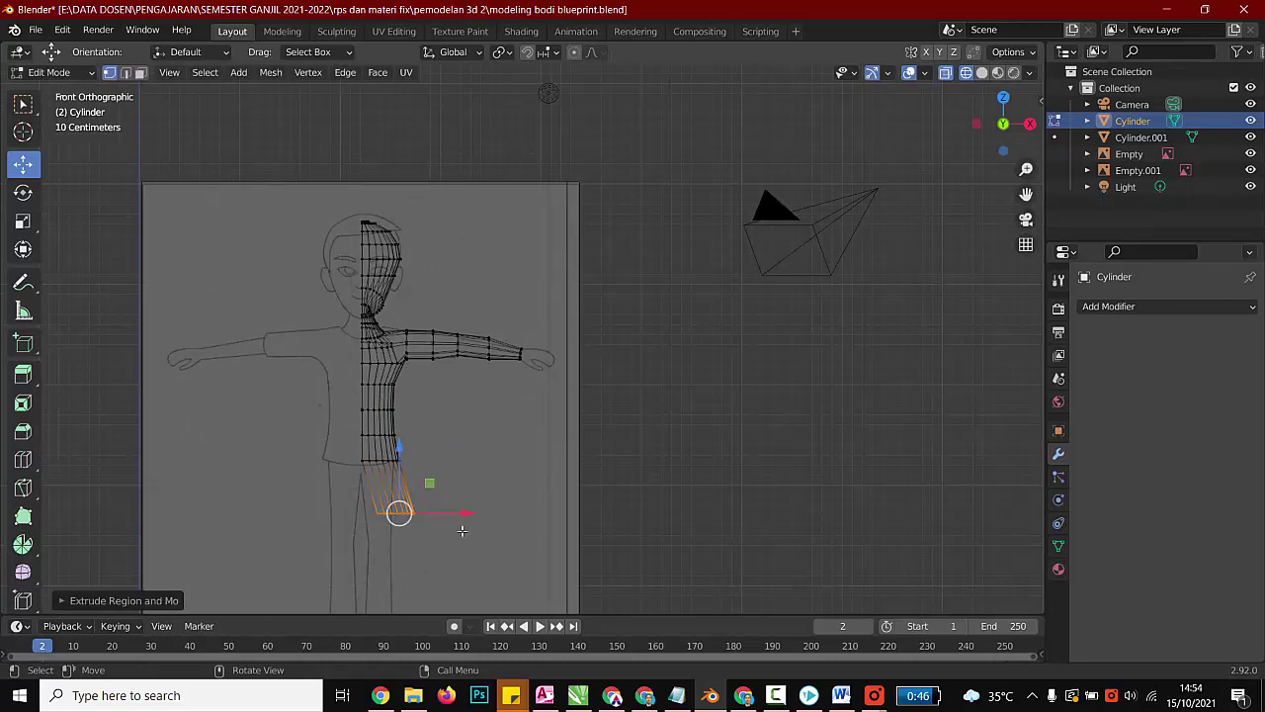
# Step: Shift the leg's new end along X and scale it down to fit the blueprint's leg outline
pyautogui.moveTo(461, 515); pyautogui.dragTo(447, 516)
pyautogui.click(448, 516)
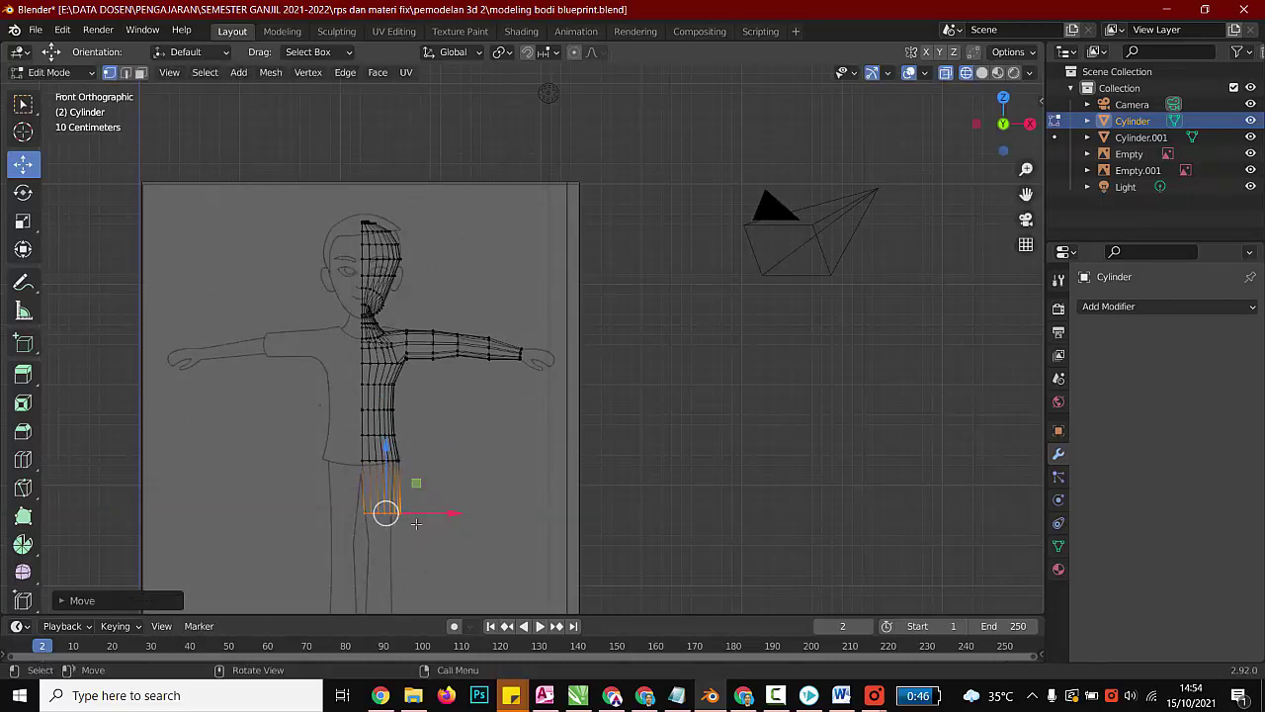
pyautogui.press('s')
pyautogui.click(385, 530)
pyautogui.moveTo(452, 517); pyautogui.dragTo(446, 516)
pyautogui.scroll(-2, 472, 506)
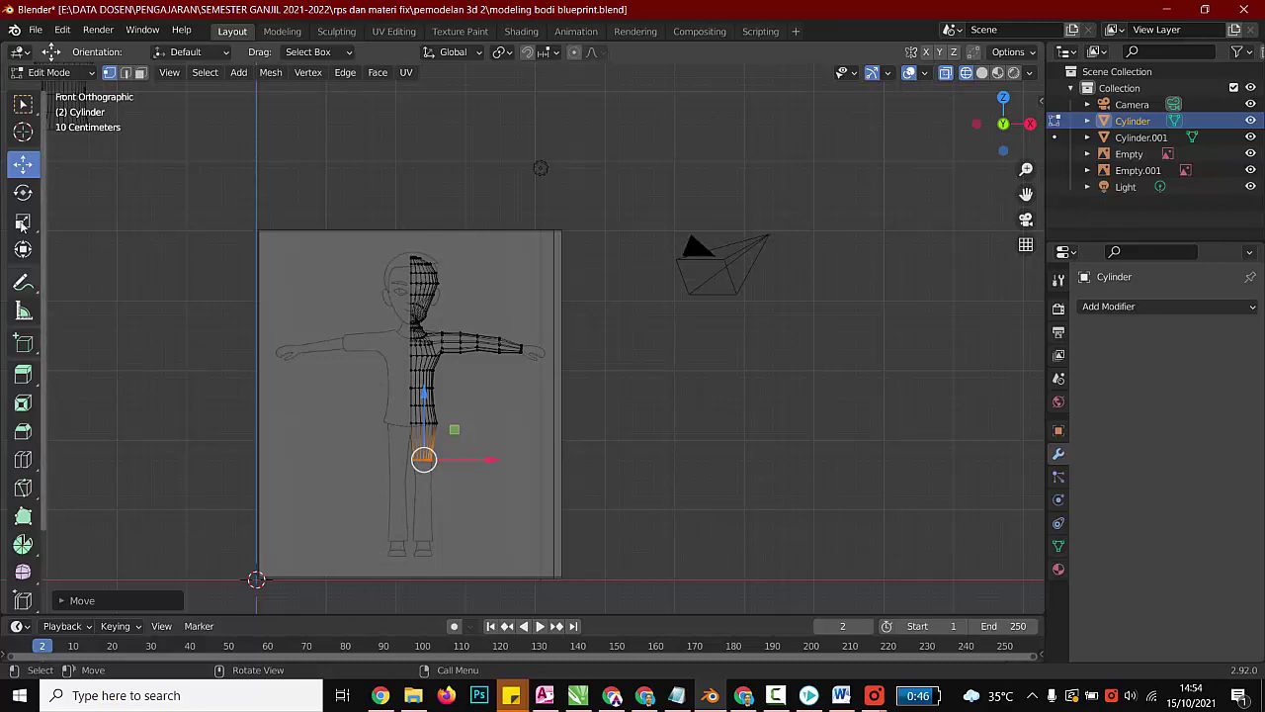
# Step: Lower the leg's end loop to knee height and adjust it along X to centre it in the blueprint's leg
pyautogui.scroll(3, 445, 569)
pyautogui.moveTo(1026, 193); pyautogui.dragTo(1040, 65)
pyautogui.scroll(-7, 514, 415)
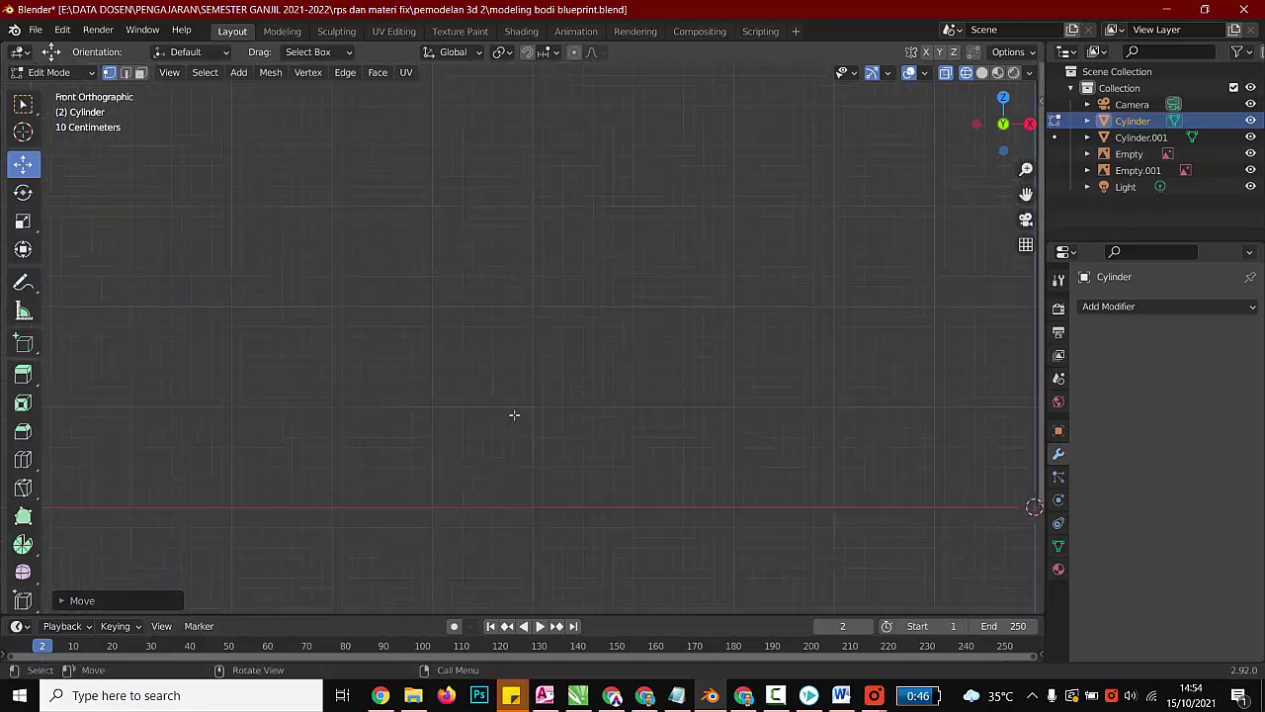
pyautogui.scroll(2, 929, 336)
pyautogui.keyDown('shift'); pyautogui.moveTo(816, 484); pyautogui.dragTo(531, 503, button='middle'); pyautogui.keyUp('shift')
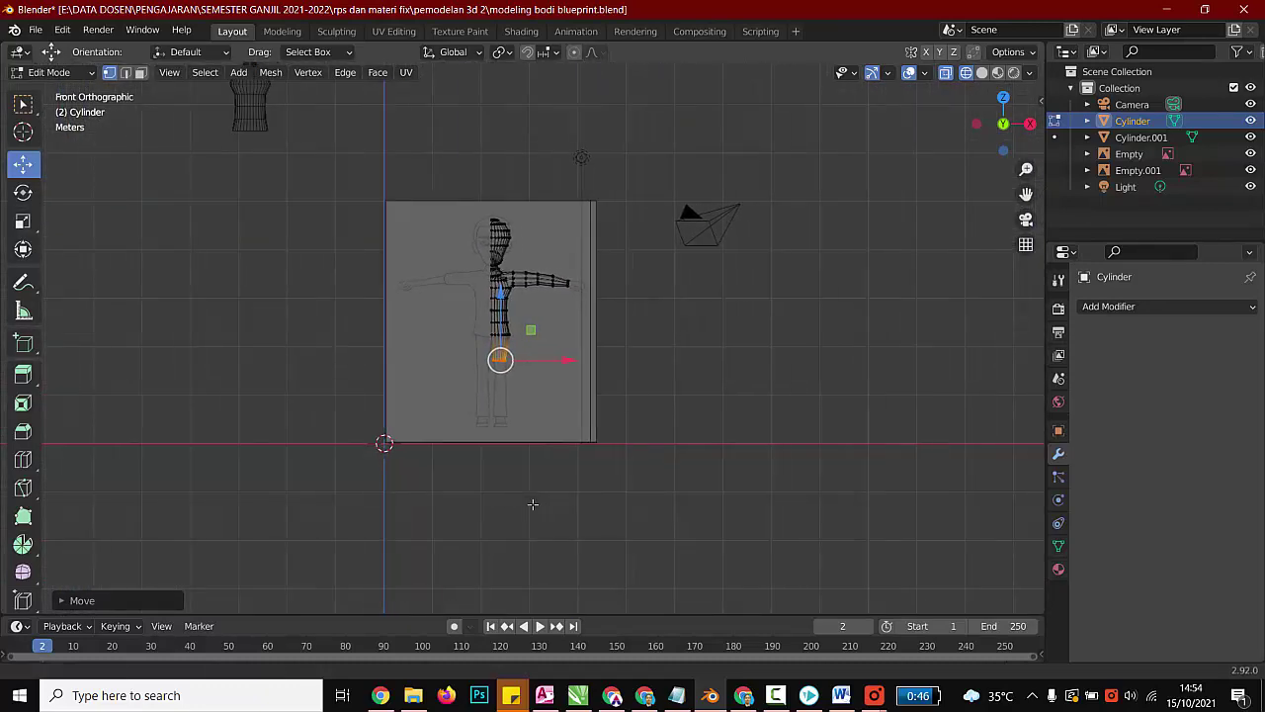
pyautogui.scroll(9, 452, 415)
pyautogui.scroll(-1, 436, 377)
pyautogui.moveTo(431, 374); pyautogui.dragTo(433, 435)
pyautogui.moveTo(495, 496); pyautogui.dragTo(500, 497)
pyautogui.scroll(-3, 494, 499)
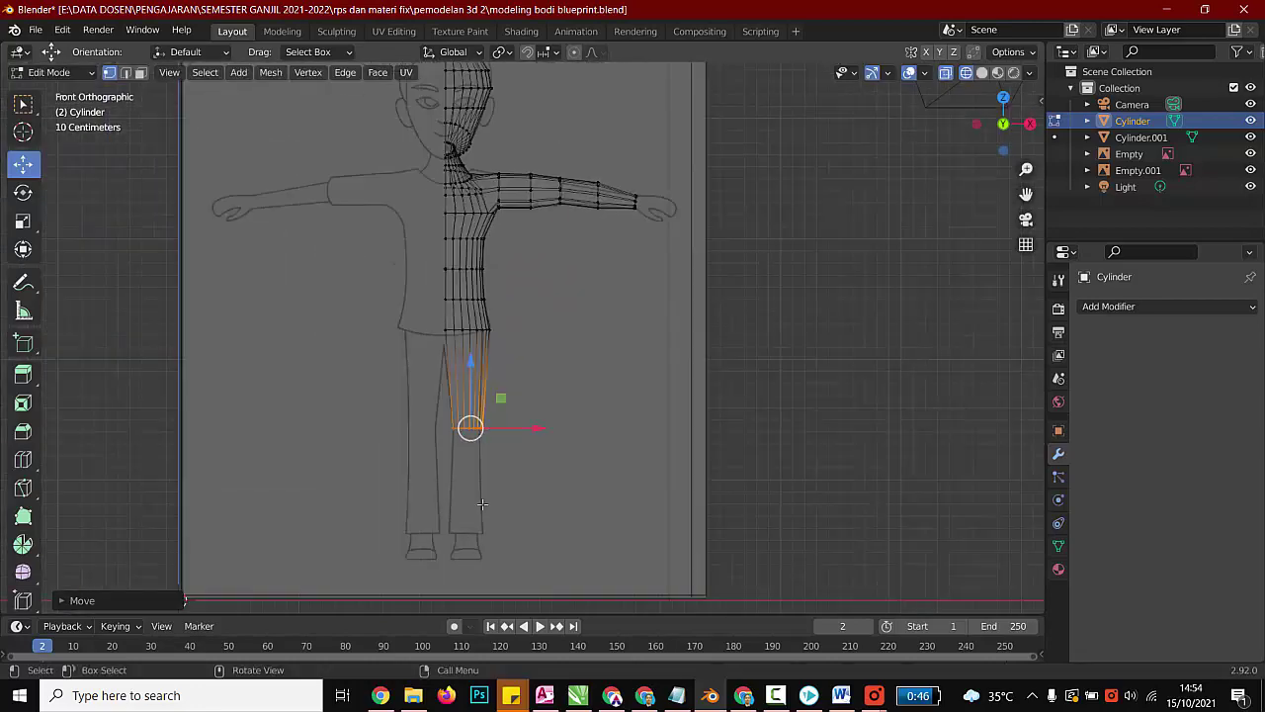
# Step: Extrude the knee loop down to the trouser hem, scale the new end down and align its height with the hem
pyautogui.scroll(1, 482, 504)
pyautogui.moveTo(469, 422); pyautogui.dragTo(458, 516)
pyautogui.click(458, 517)
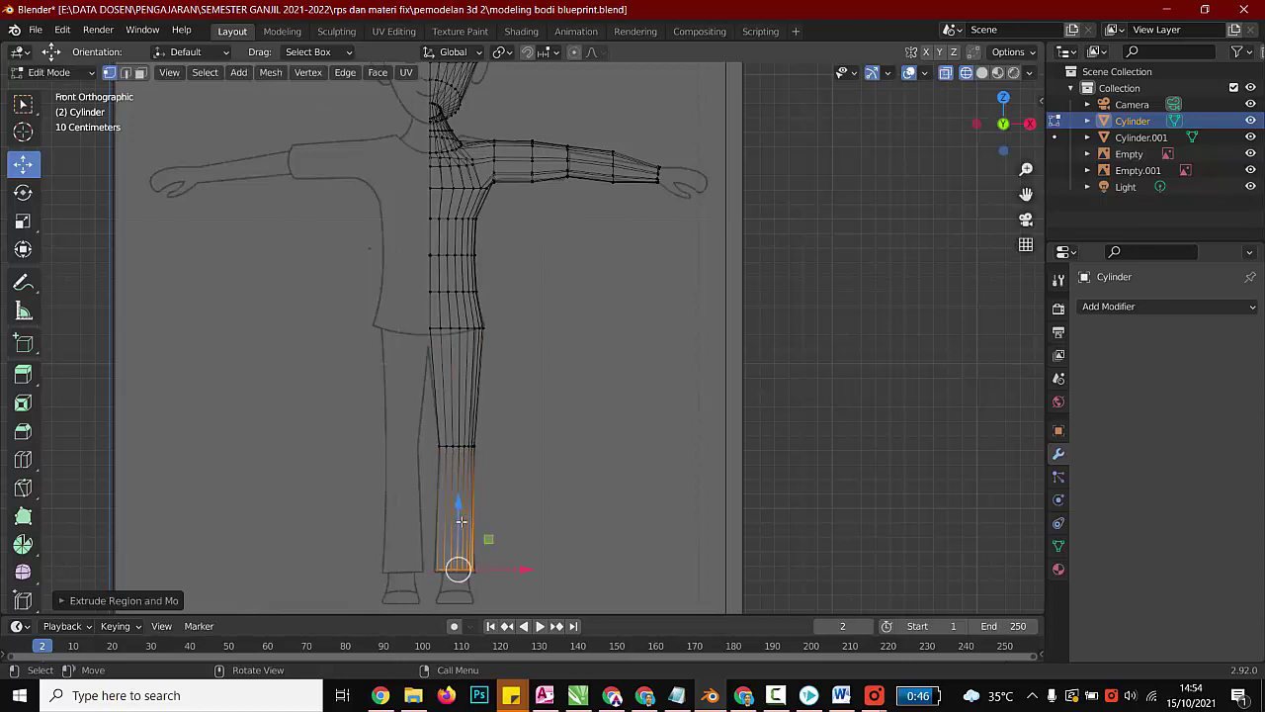
pyautogui.press('s')
pyautogui.click(466, 537)
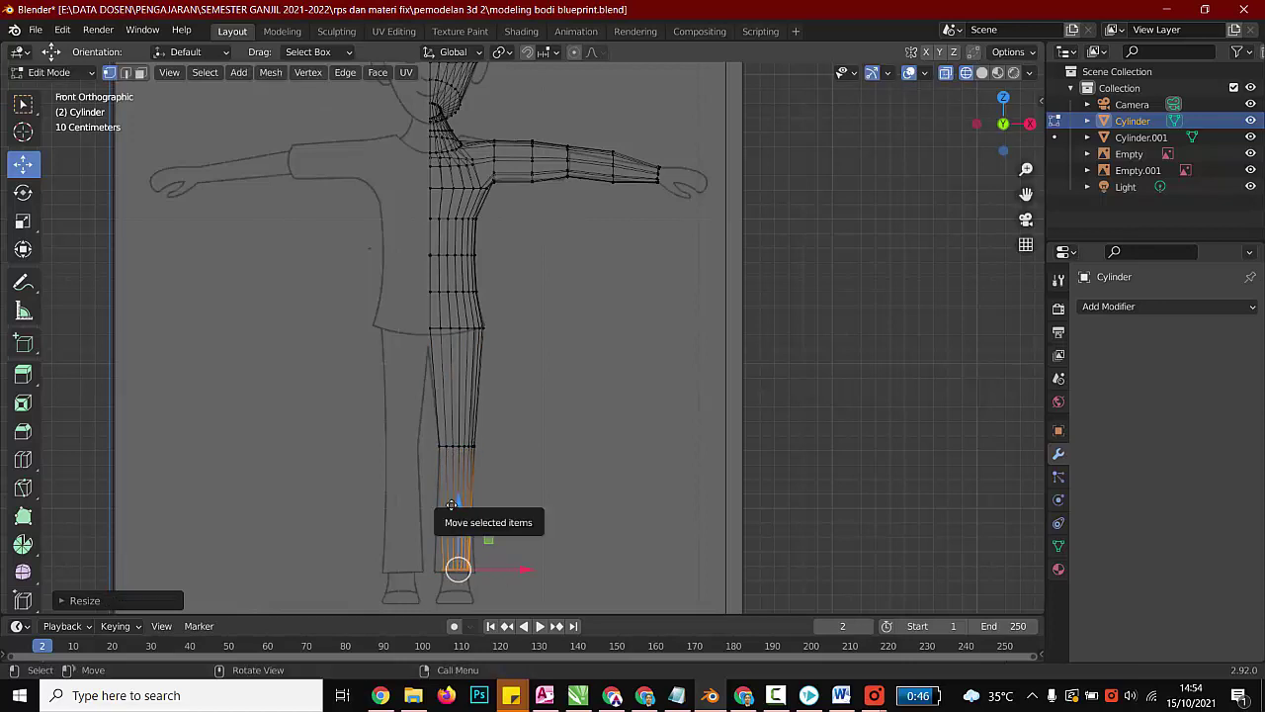
pyautogui.moveTo(457, 504); pyautogui.dragTo(448, 512)
# Step: Extrude the hem loop down to the shoe's sole in the blueprint and return to solid shading
pyautogui.press('e')
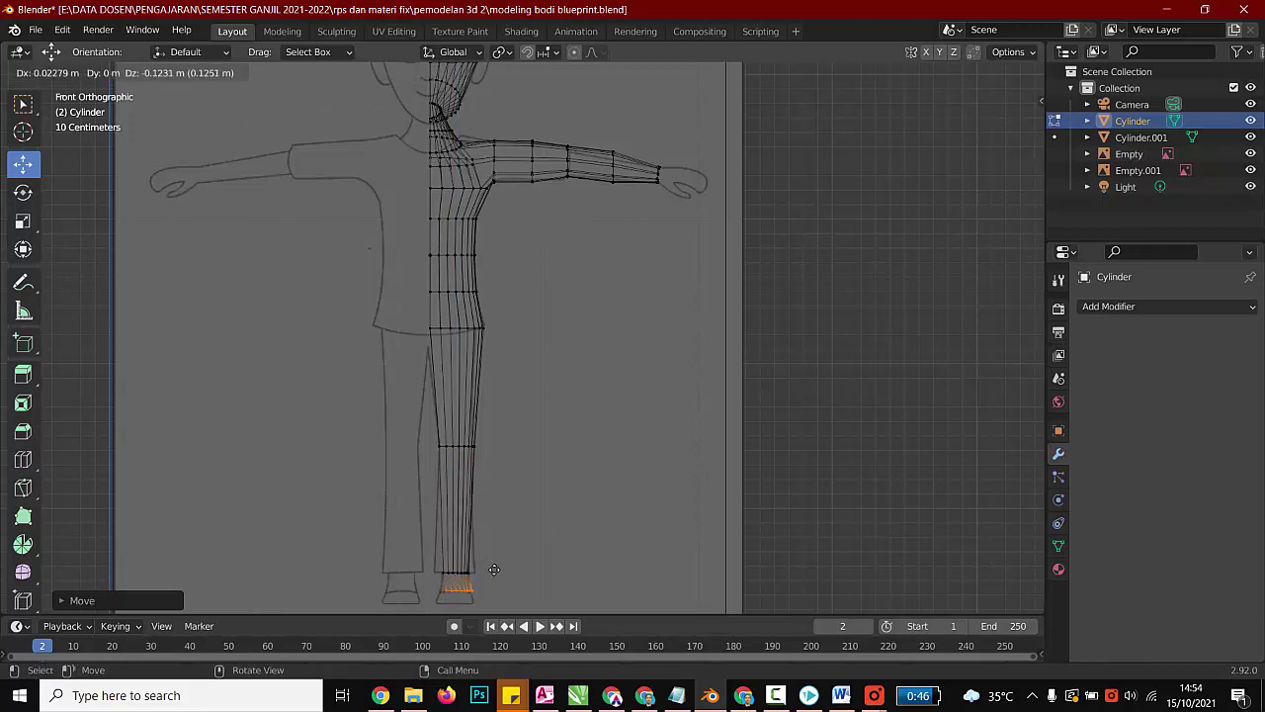
pyautogui.click(491, 565)
pyautogui.moveTo(462, 533); pyautogui.dragTo(462, 546)
pyautogui.scroll(-1, 523, 487)
pyautogui.click(981, 72)
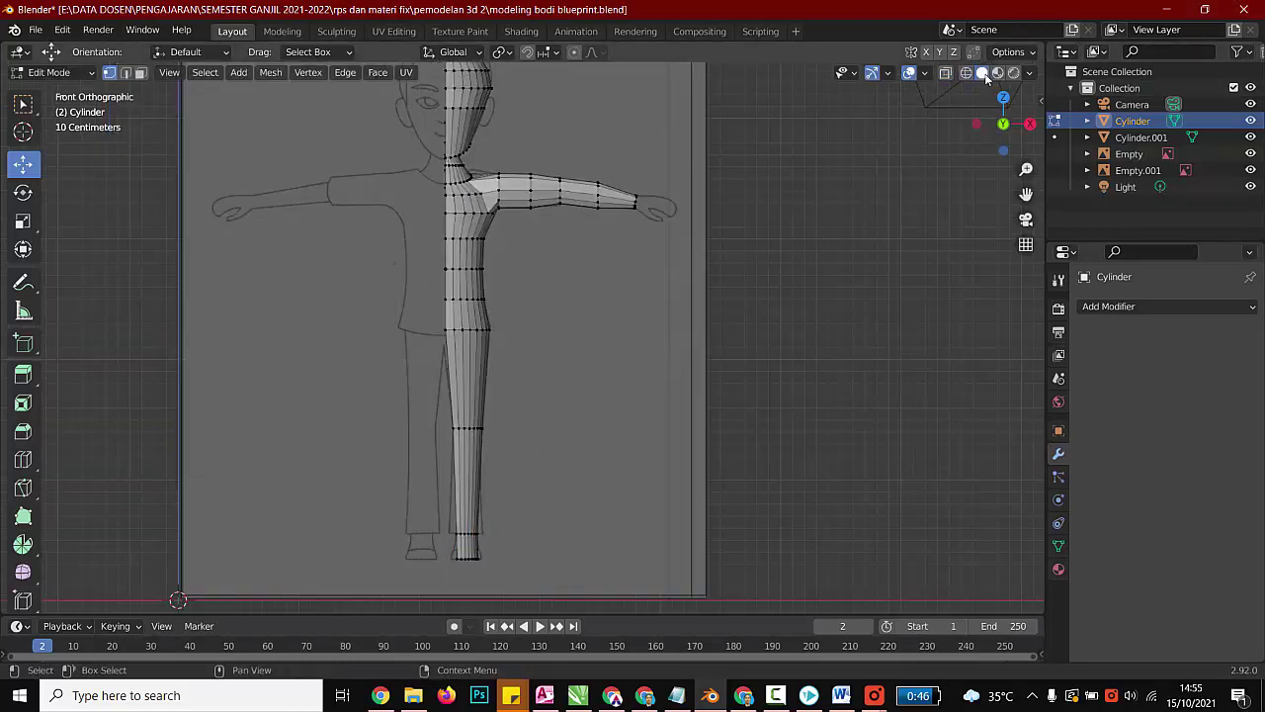
# Step: Add a Mirror modifier across X, inspect the full body with both legs and remove the modifier
pyautogui.click(1088, 309)
pyautogui.click(944, 483)
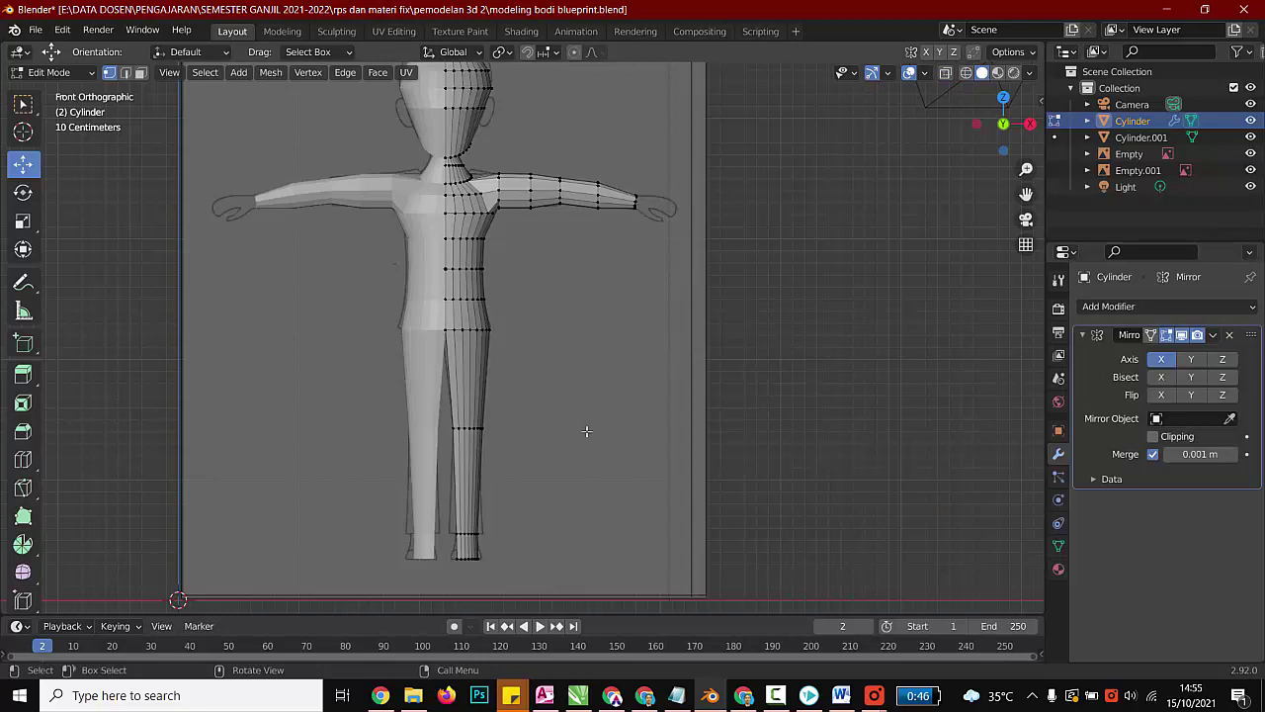
pyautogui.moveTo(584, 429)
pyautogui.mouseDown(button='middle')
pyautogui.moveTo(704, 417)
pyautogui.moveTo(560, 401)
pyautogui.moveTo(598, 425)
pyautogui.mouseUp(button='middle')
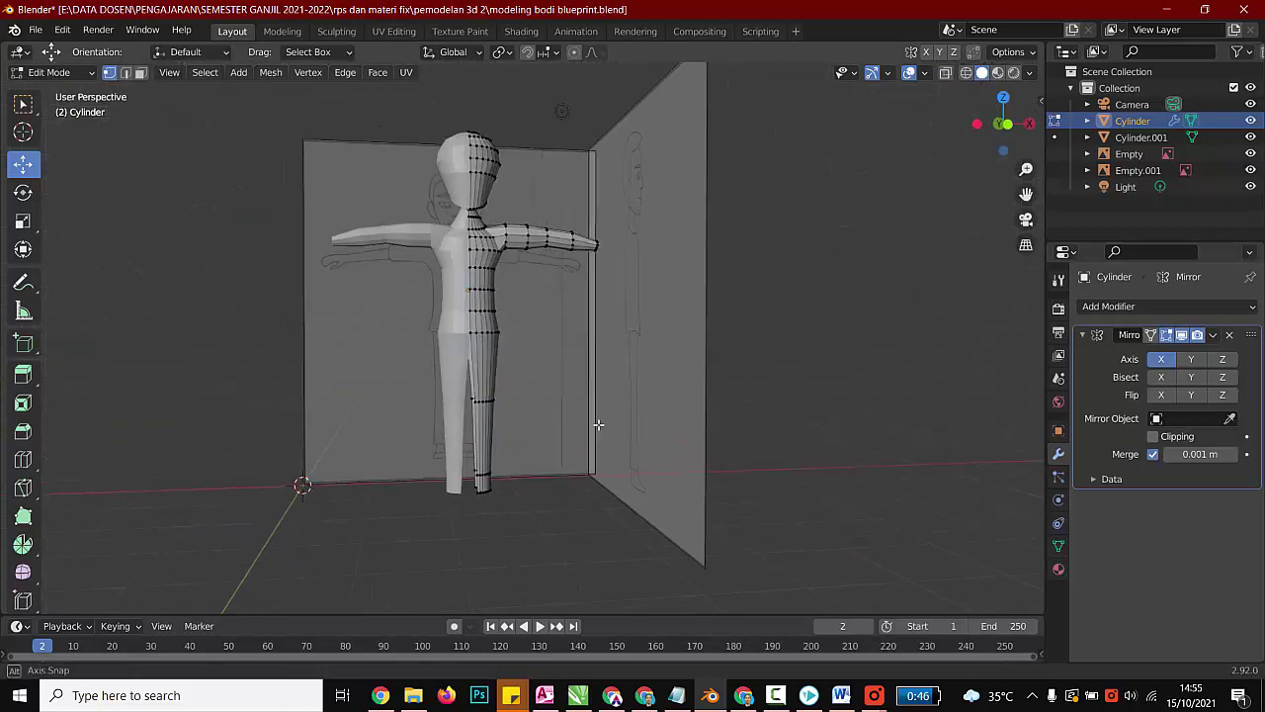
pyautogui.moveTo(562, 279)
pyautogui.mouseDown(button='middle')
pyautogui.moveTo(563, 290)
pyautogui.moveTo(555, 277)
pyautogui.mouseUp(button='middle')
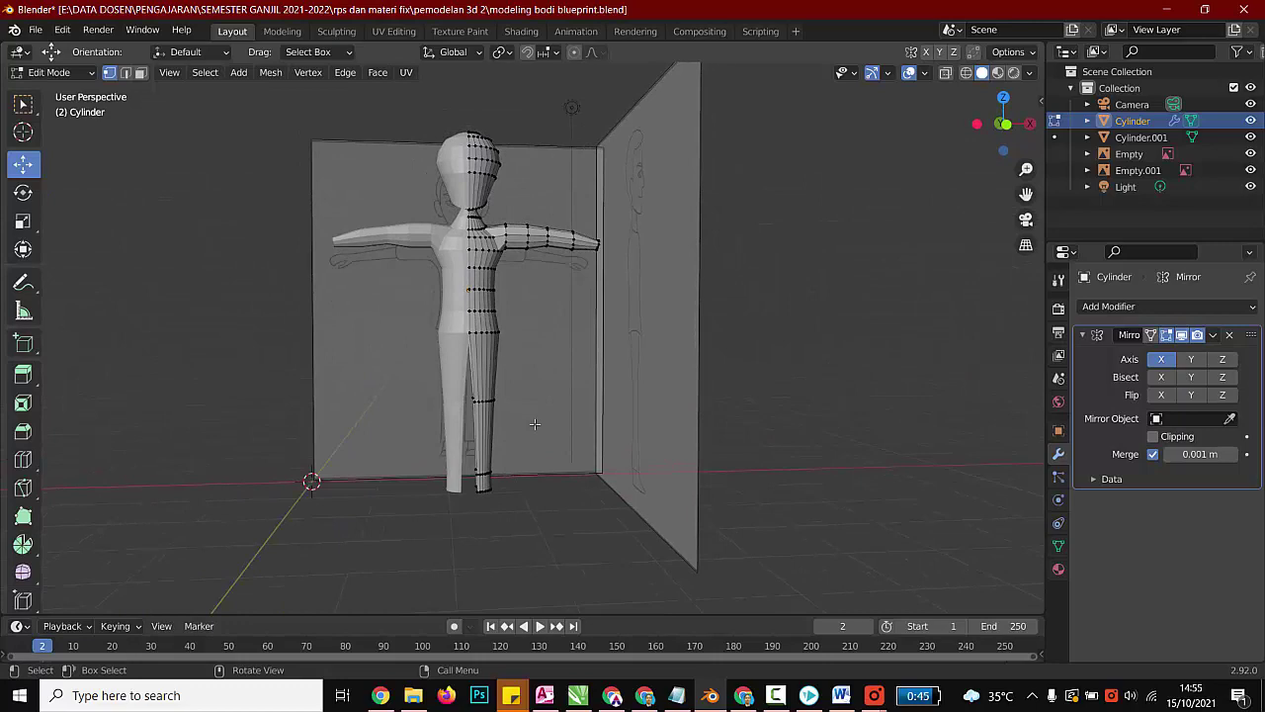
pyautogui.moveTo(534, 424); pyautogui.dragTo(543, 385, button='middle')
pyautogui.scroll(4, 585, 367)
pyautogui.scroll(-4, 585, 367)
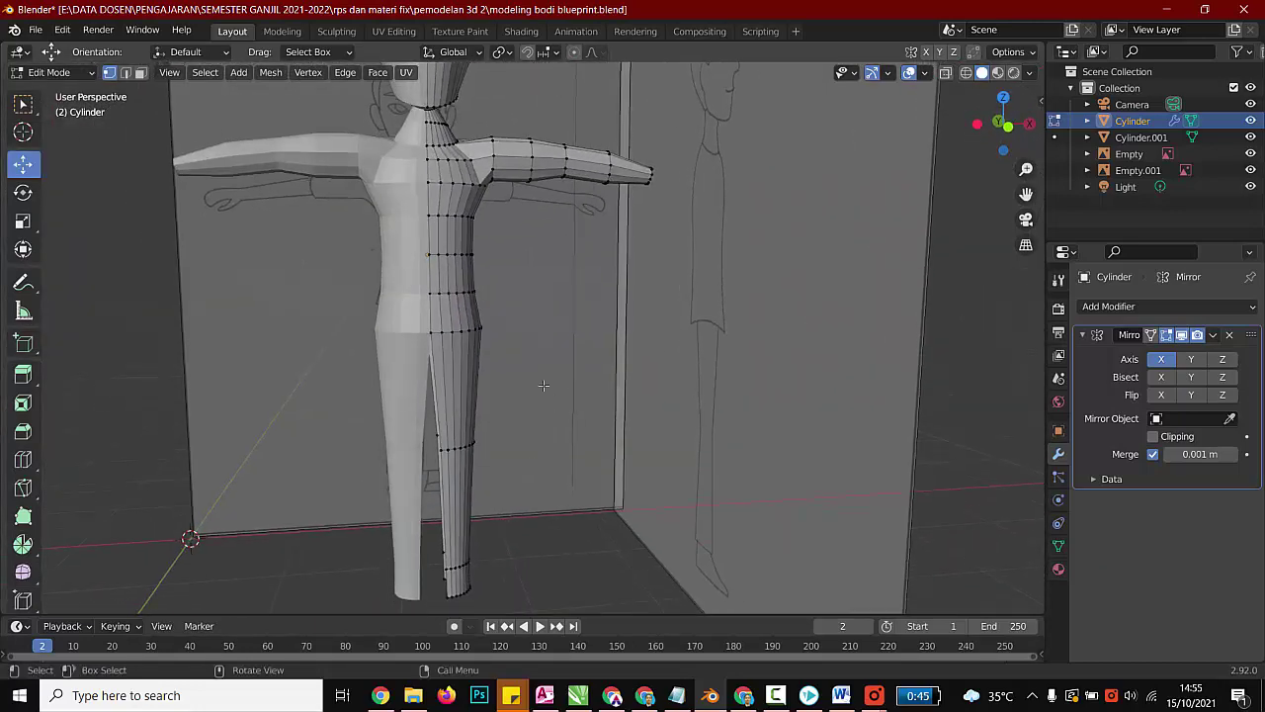
pyautogui.scroll(-1, 484, 455)
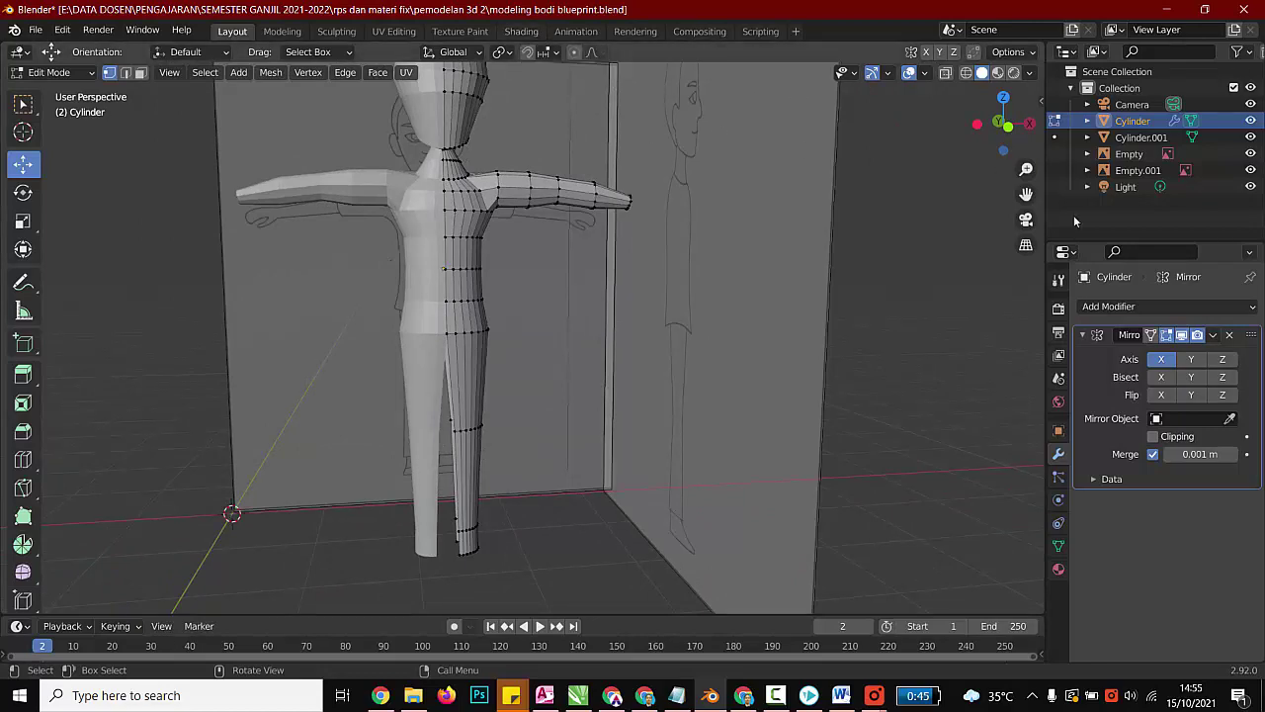
pyautogui.click(1229, 334)
# Step: Examine the half body's open inner side along the torso and leg
pyautogui.scroll(-3, 468, 339)
pyautogui.moveTo(707, 291); pyautogui.dragTo(543, 317, button='middle')
pyautogui.scroll(5, 446, 475)
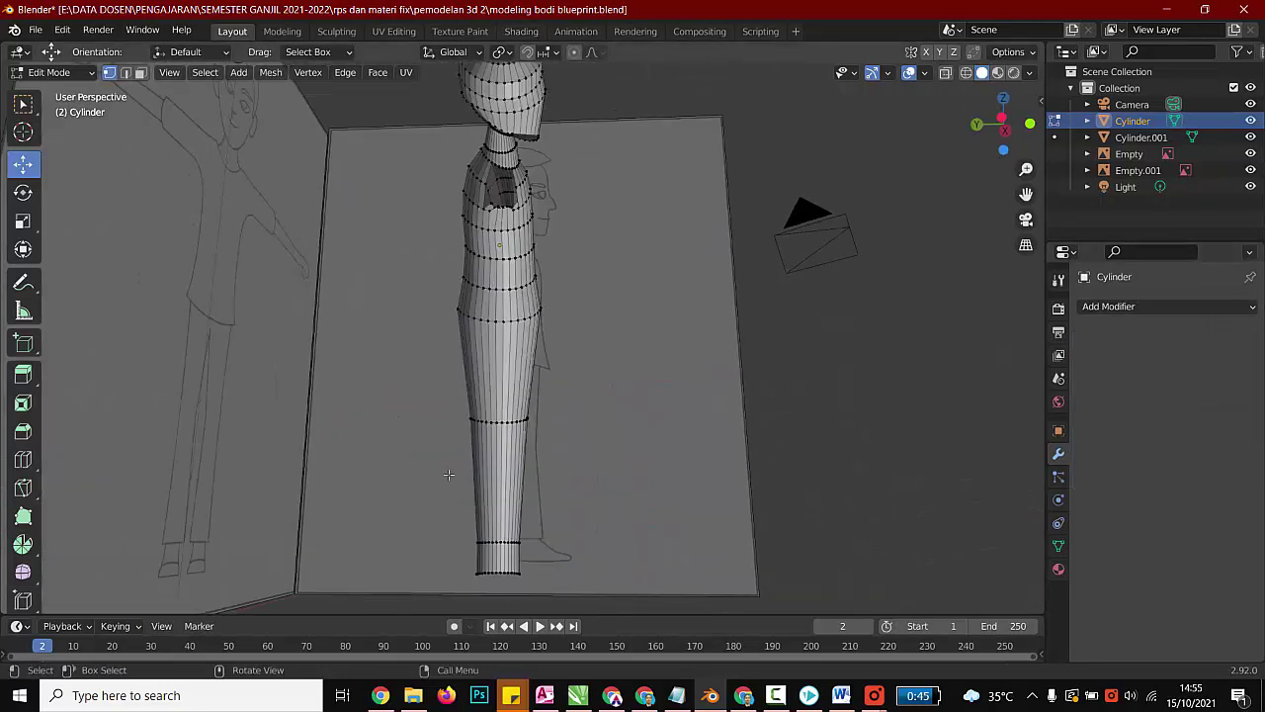
pyautogui.scroll(-2, 494, 378)
pyautogui.moveTo(480, 391); pyautogui.dragTo(435, 404, button='middle')
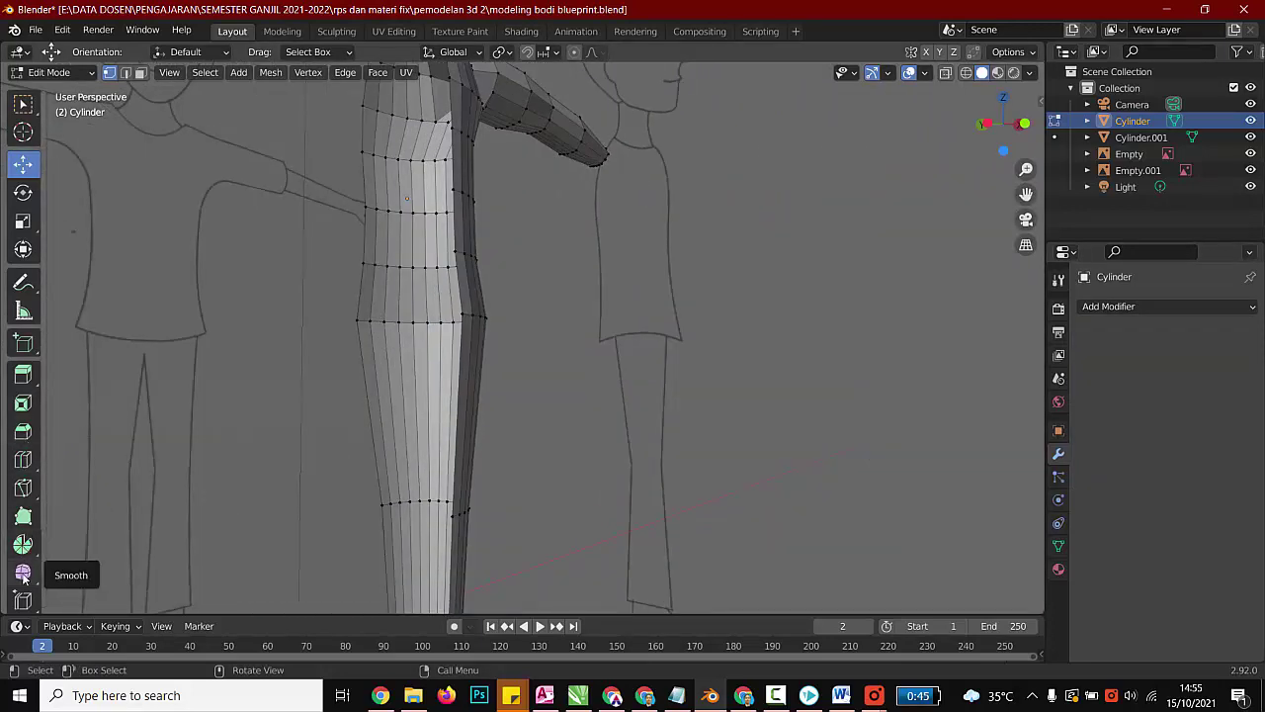
pyautogui.click(26, 461)
pyautogui.click(30, 381)
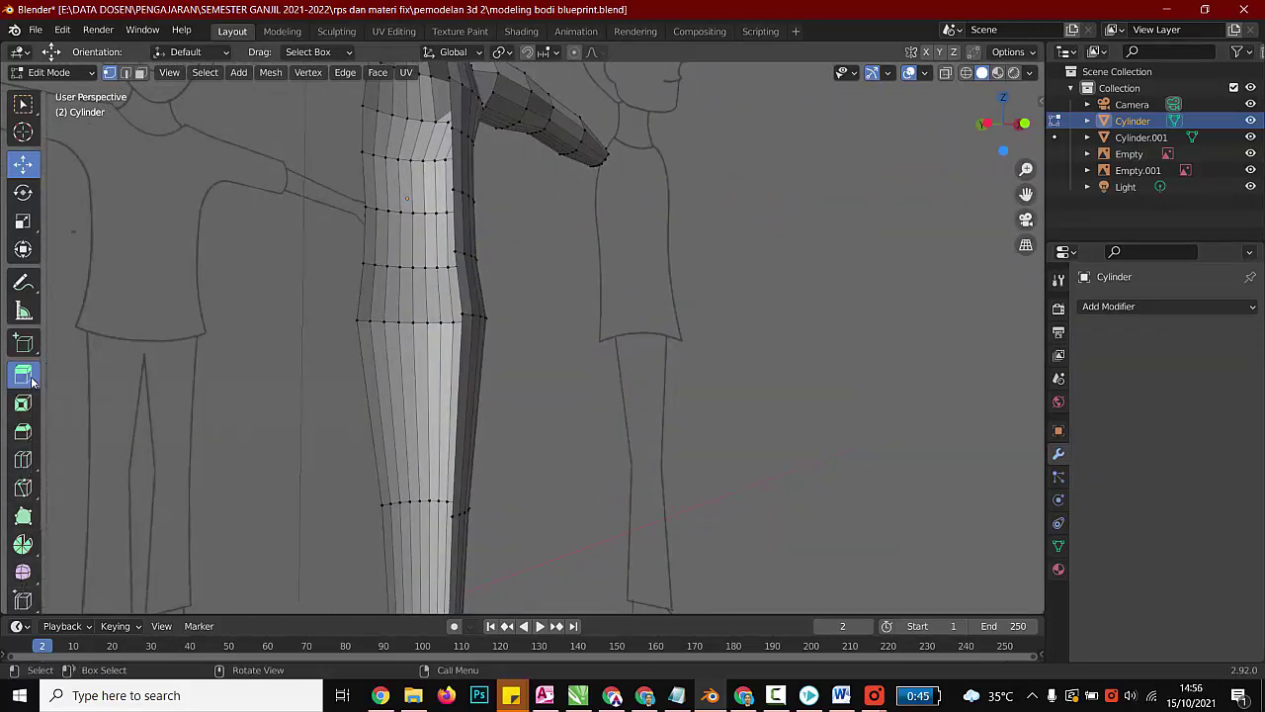
pyautogui.click(26, 408)
pyautogui.click(22, 431)
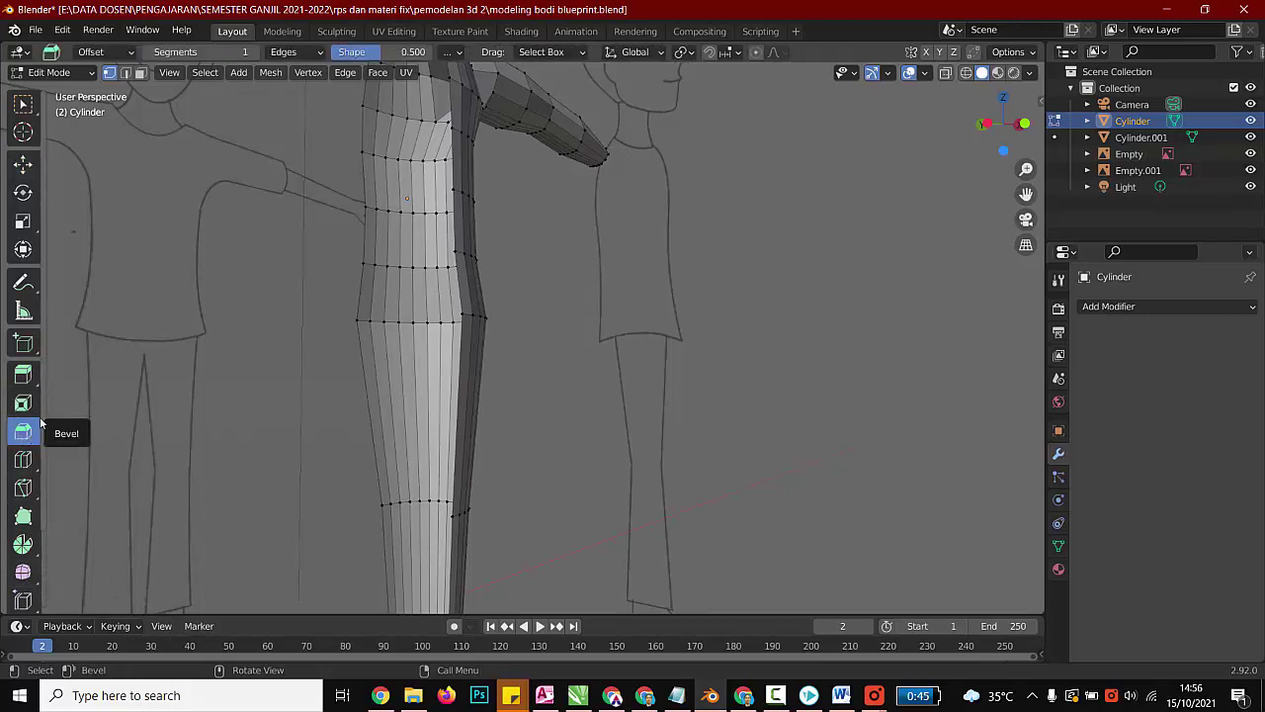
pyautogui.click(24, 163)
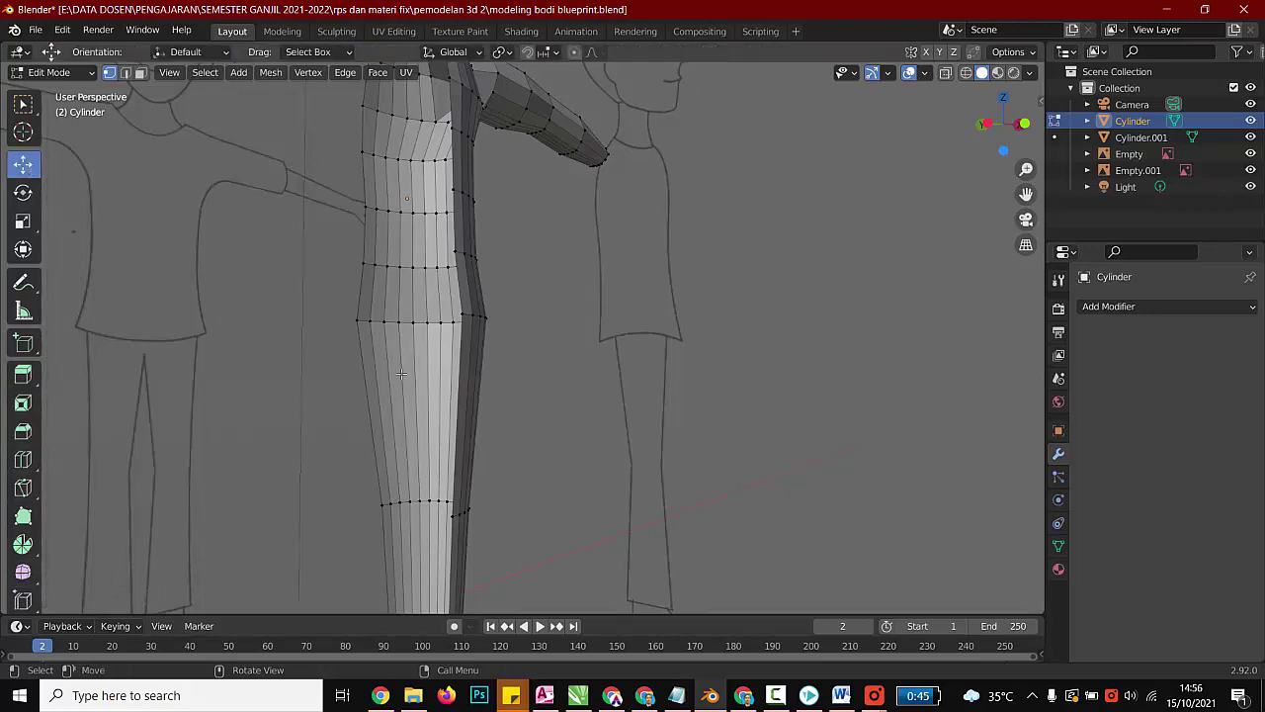
# Step: Save the body modelling file after viewing the half body as a whole
pyautogui.scroll(-4, 540, 376)
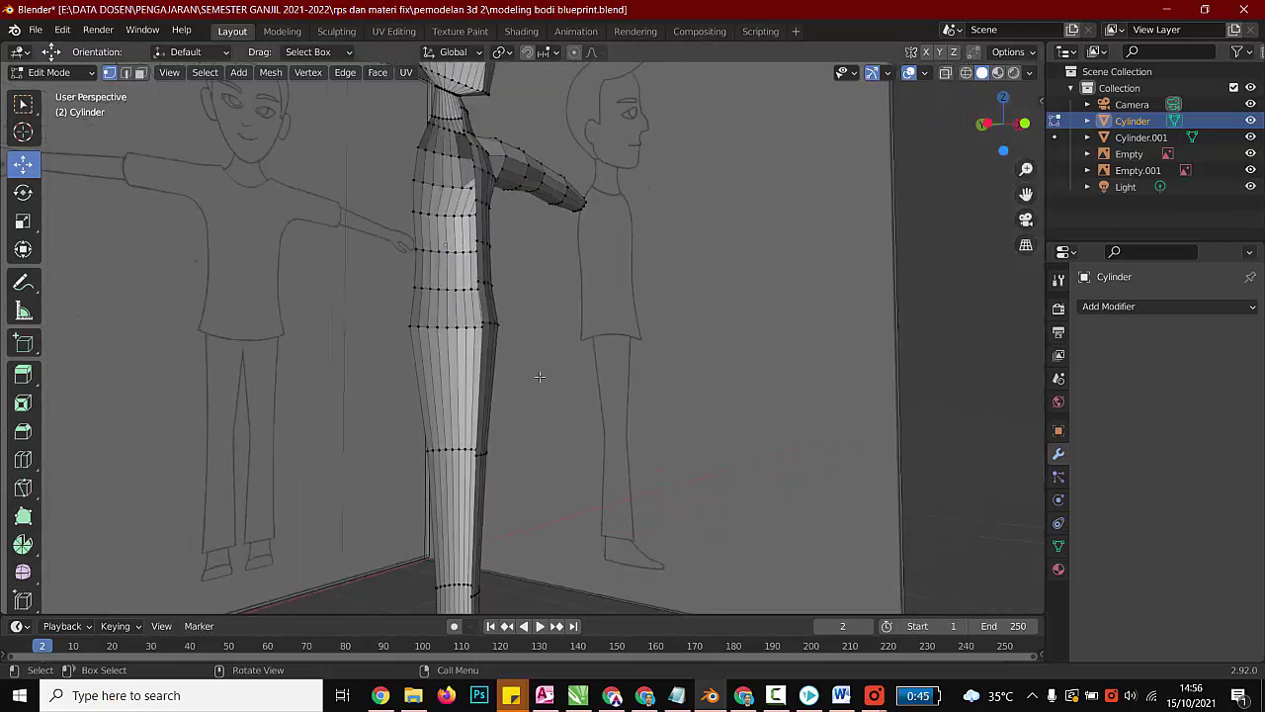
pyautogui.scroll(2, 426, 558)
pyautogui.scroll(-2, 553, 370)
pyautogui.moveTo(565, 457); pyautogui.dragTo(477, 492, button='middle')
pyautogui.hotkey('ctrl', 's')
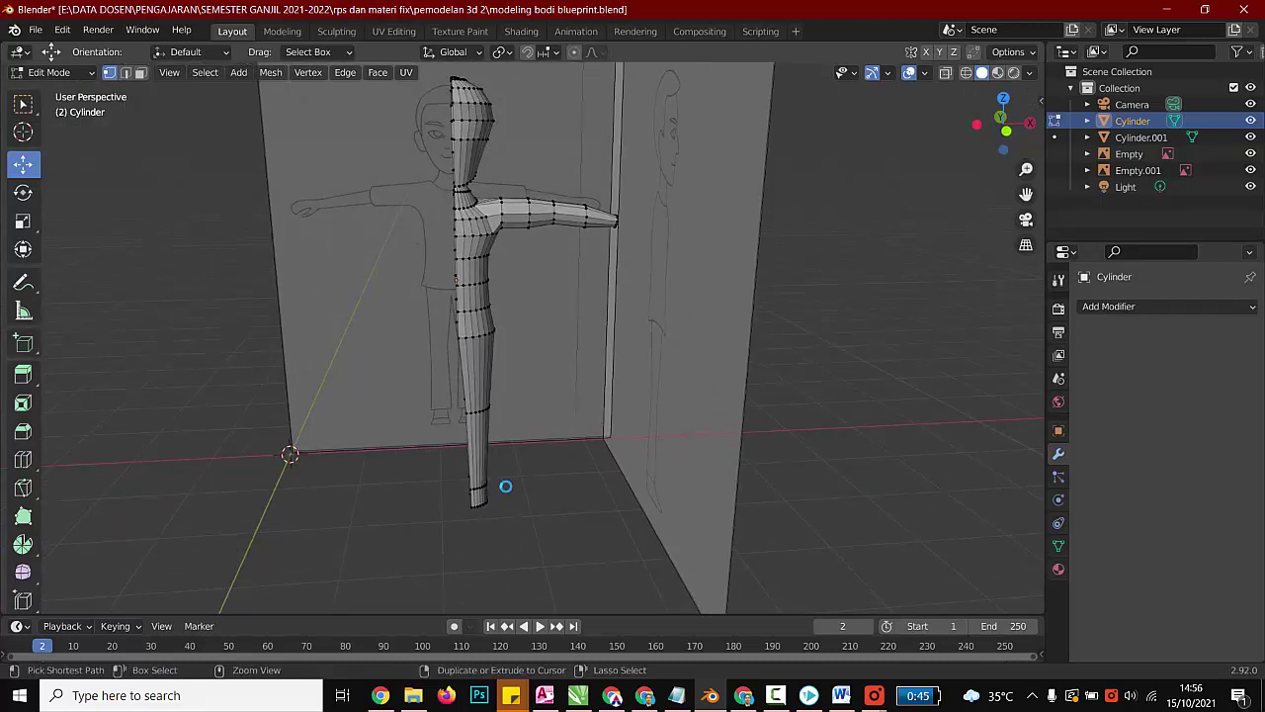
pyautogui.hotkey('ctrl', 's')
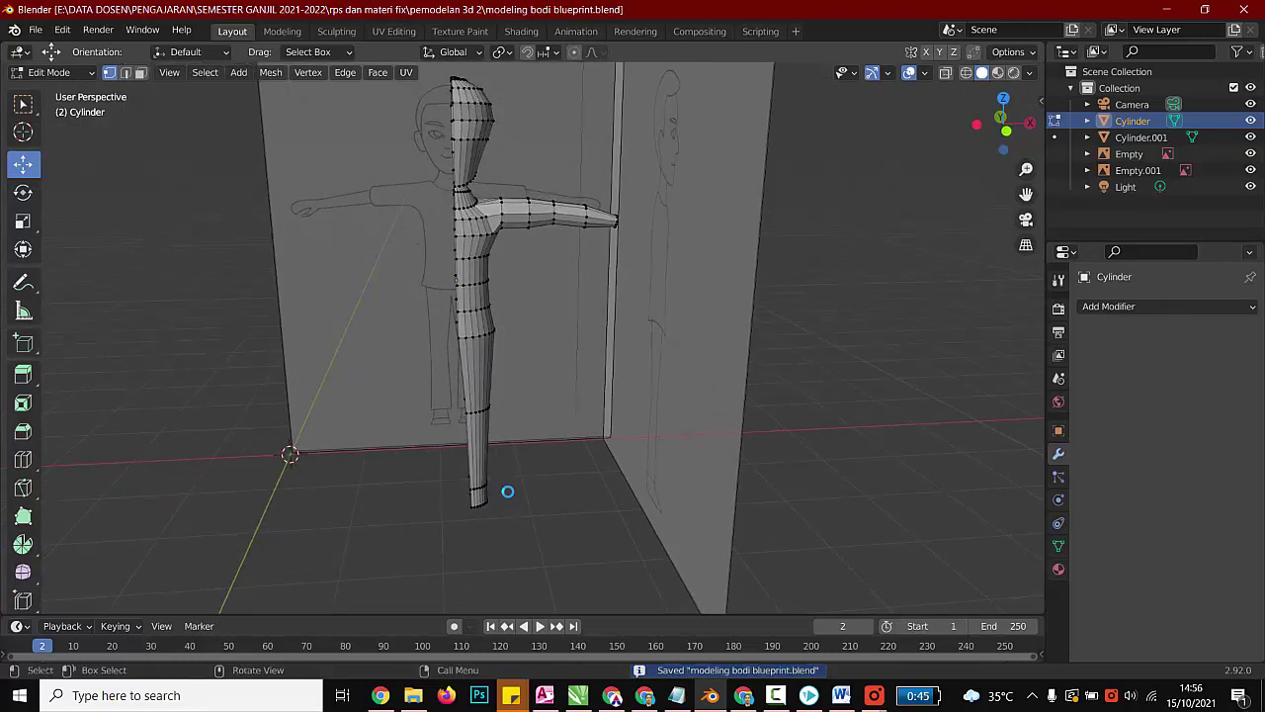
# Step: Examine the mirrored full body standing at the blueprints and the finished copy beside it from the front
pyautogui.scroll(-2, 519, 347)
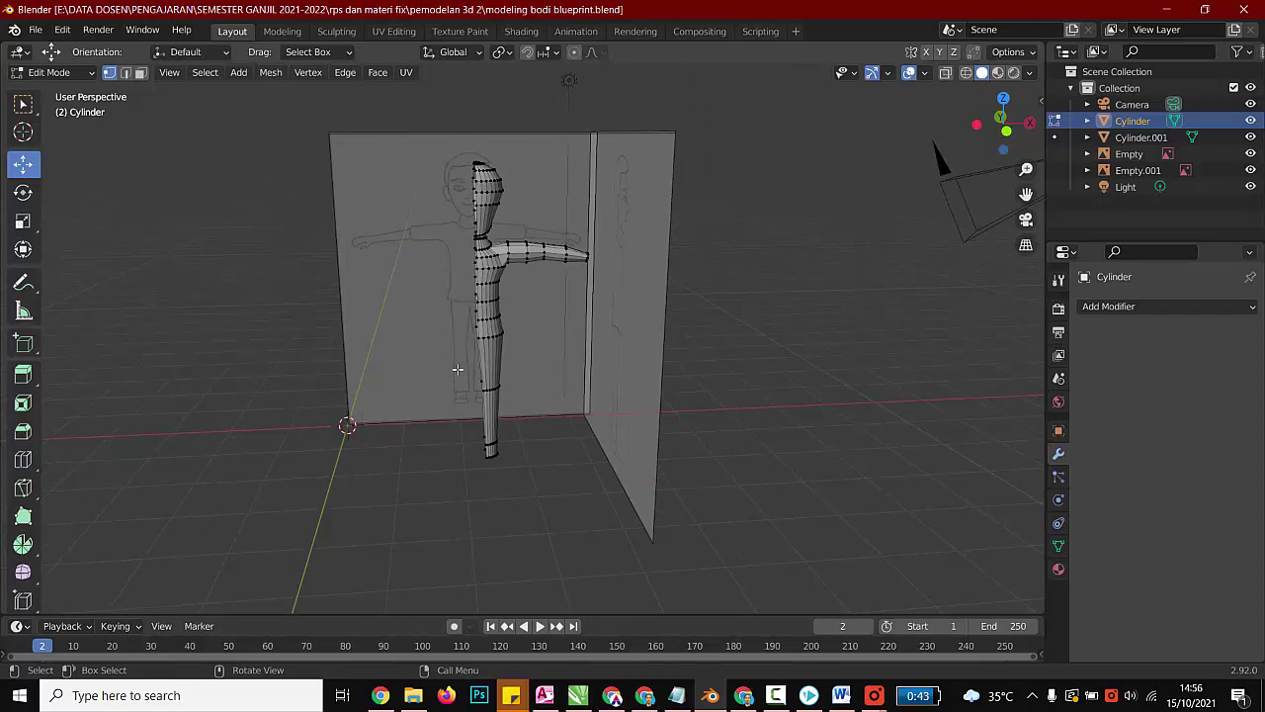
pyautogui.scroll(4, 558, 374)
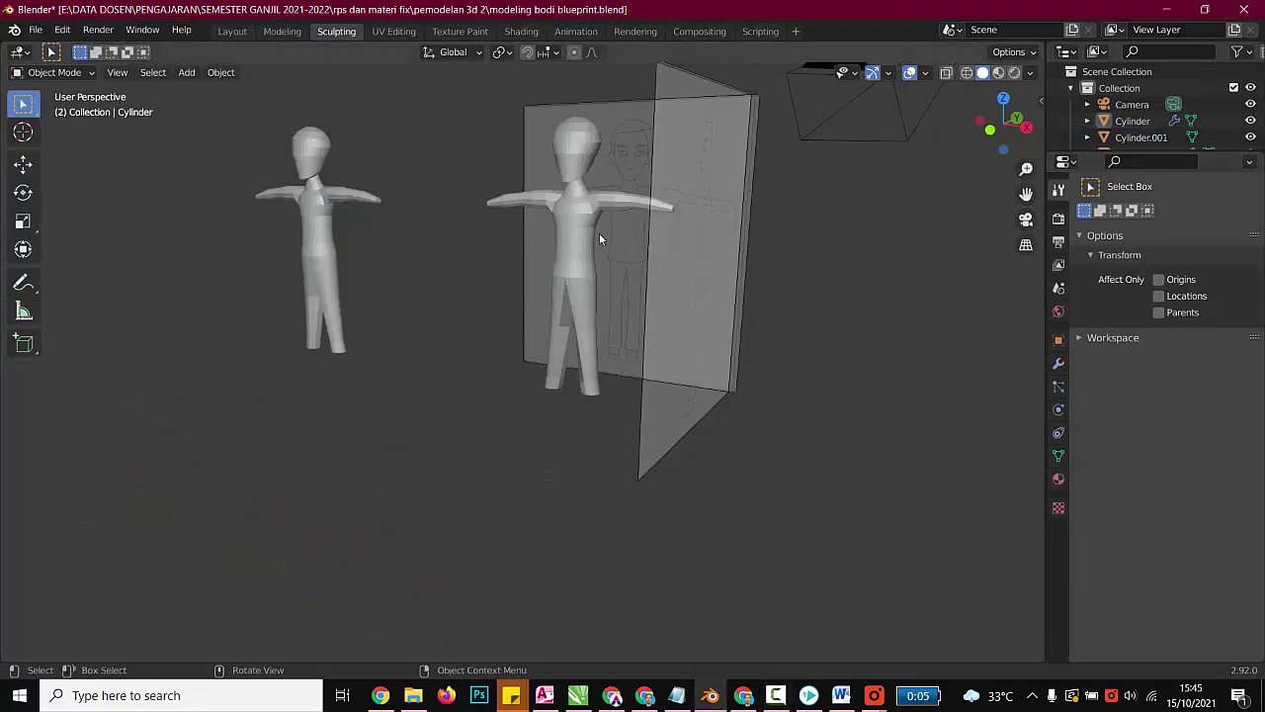
pyautogui.moveTo(485, 261); pyautogui.dragTo(528, 261, button='middle')
pyautogui.click(648, 228)
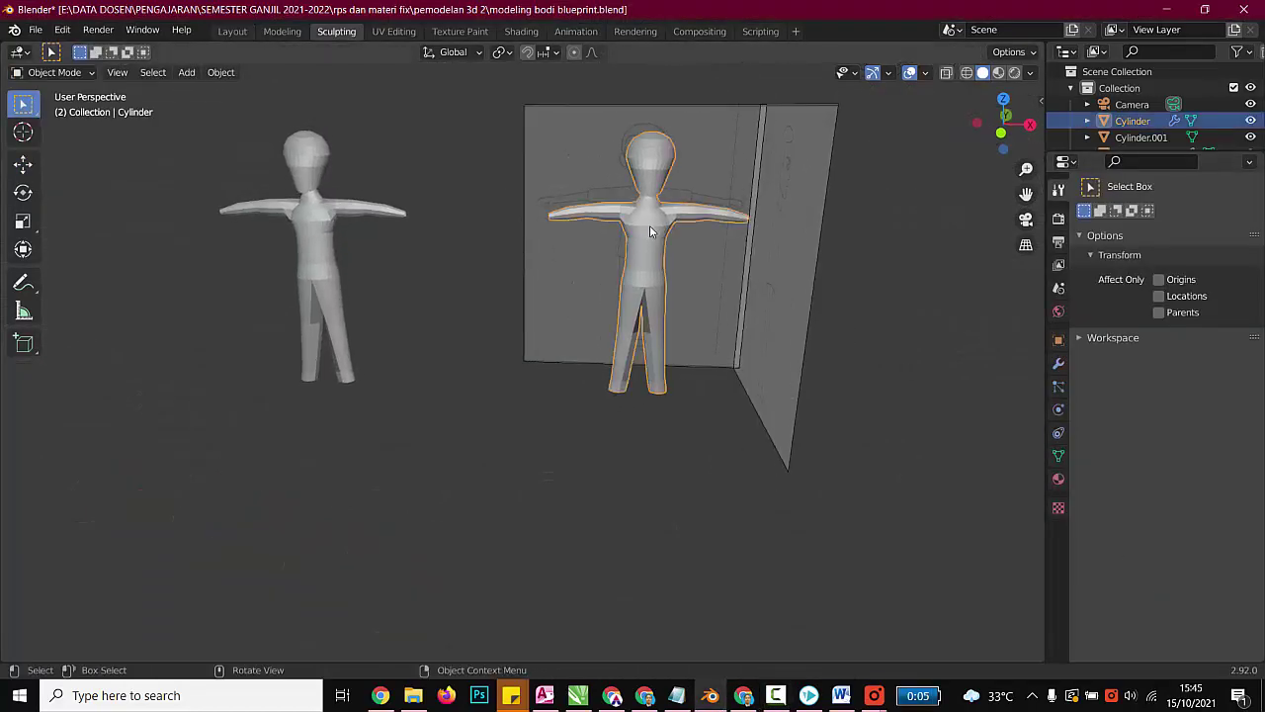
pyautogui.scroll(1, 408, 319)
pyautogui.scroll(-9, 427, 312)
pyautogui.scroll(6, 524, 328)
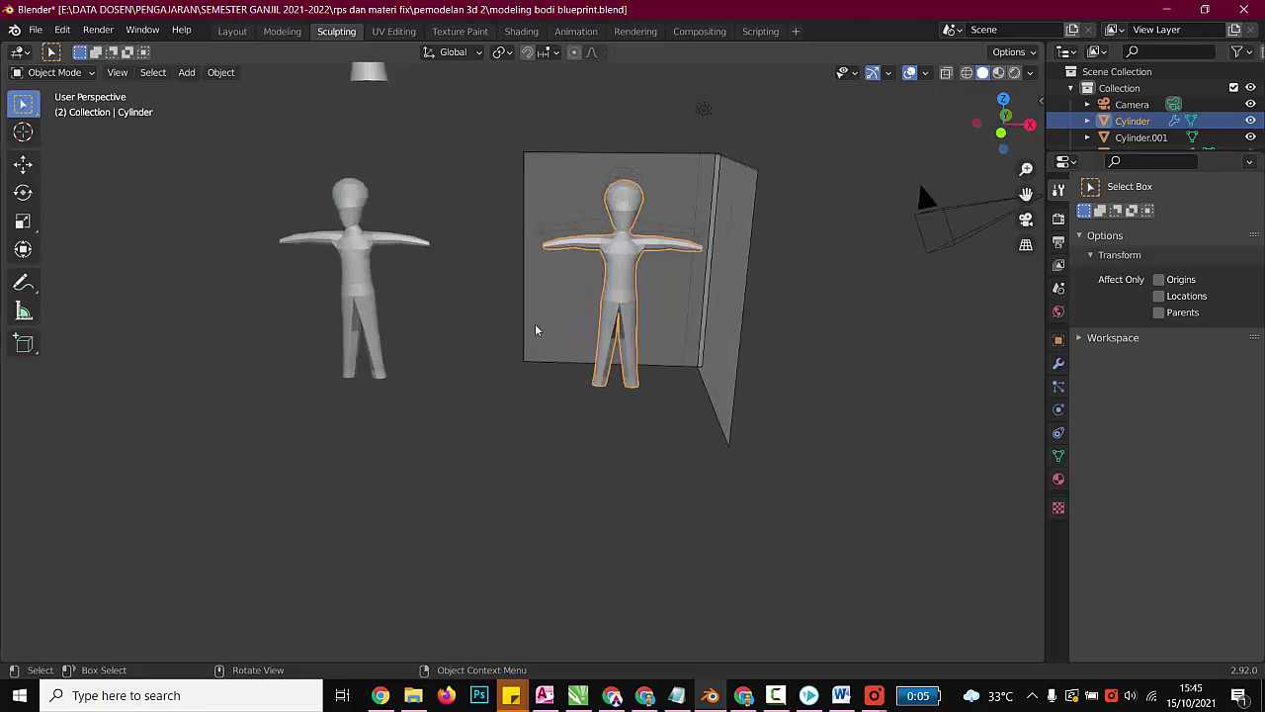
# Step: Undo the last four changes to get back to the body mesh in Edit Mode
pyautogui.click(359, 296)
pyautogui.hotkey('ctrl', 'z')
pyautogui.hotkey('ctrl', 'z')
pyautogui.hotkey('ctrl', 'z')
pyautogui.hotkey('ctrl', 'z')
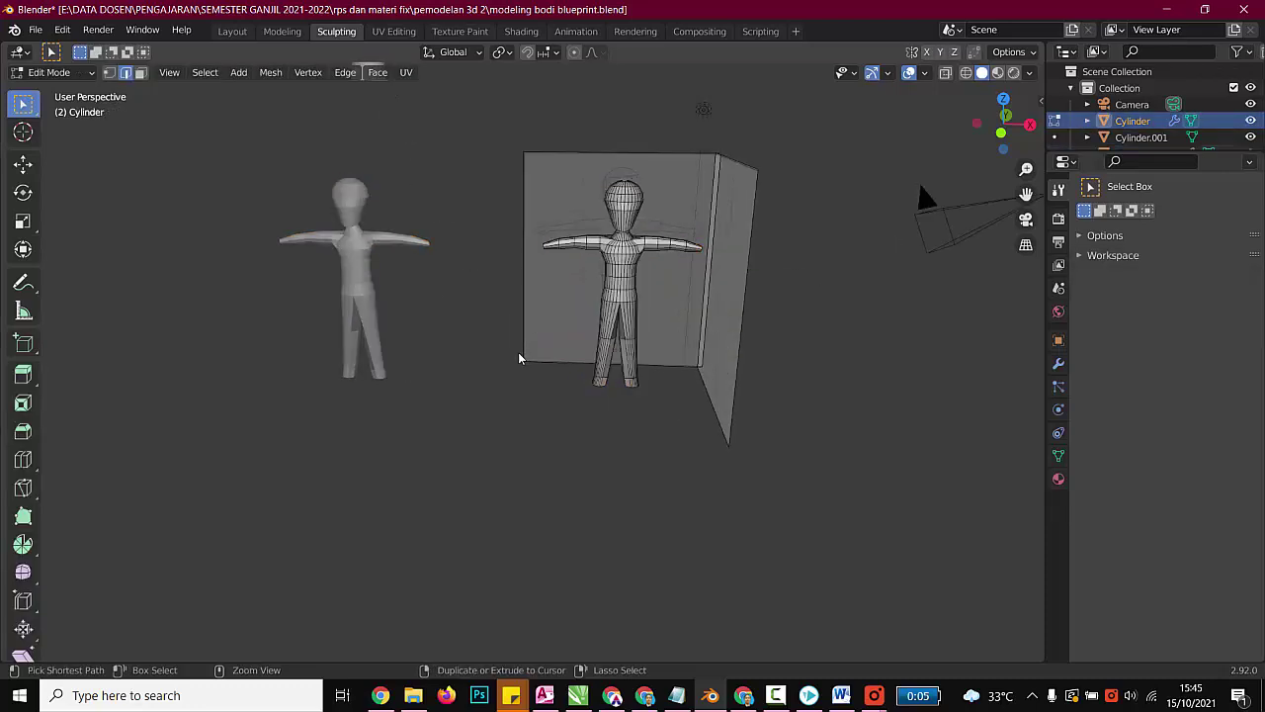
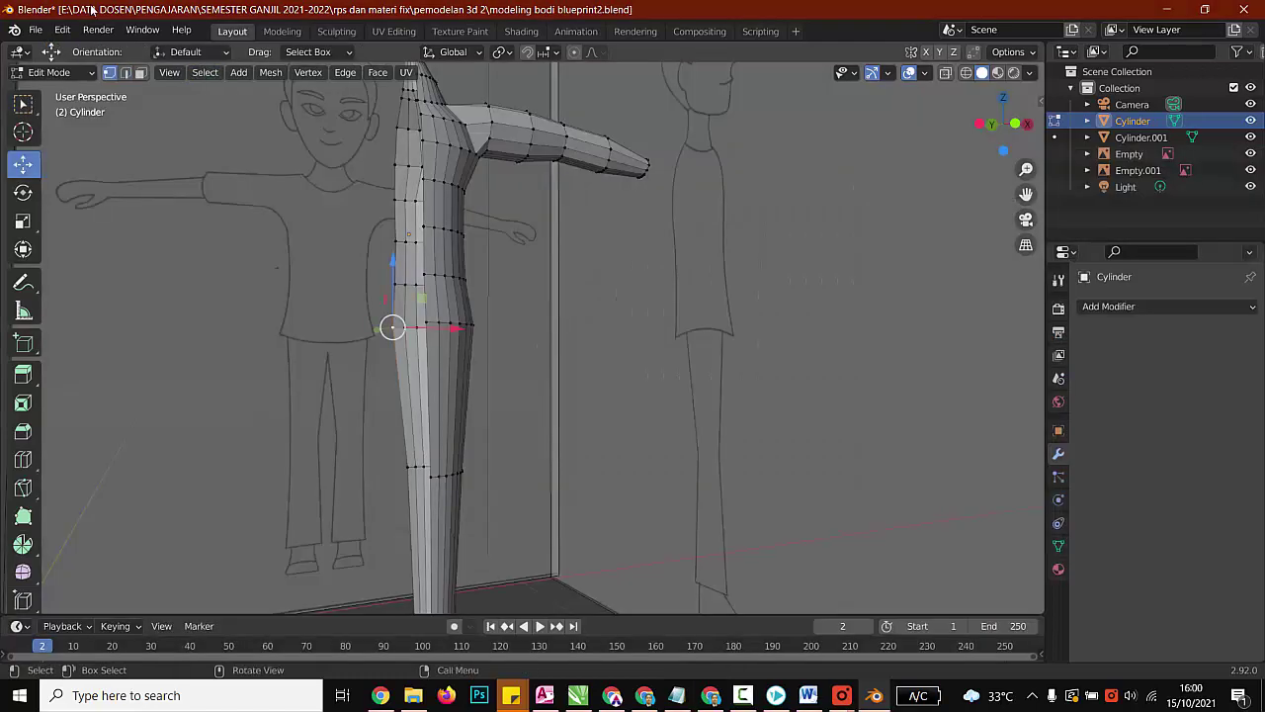
# Step: Close the open inner side of the thigh by bridging its two opposite vertical edges in edge selection
pyautogui.click(125, 72)
pyautogui.keyDown('shift'); pyautogui.click(427, 398); pyautogui.keyUp('shift')
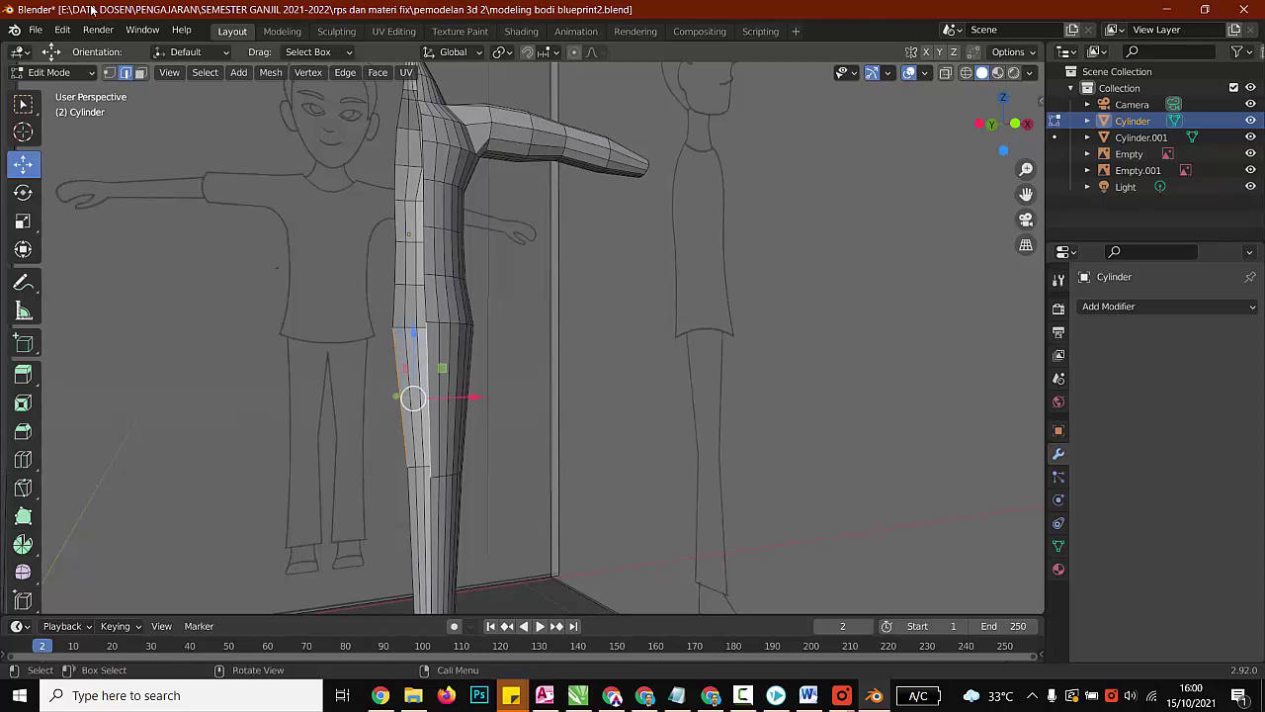
pyautogui.click(345, 72)
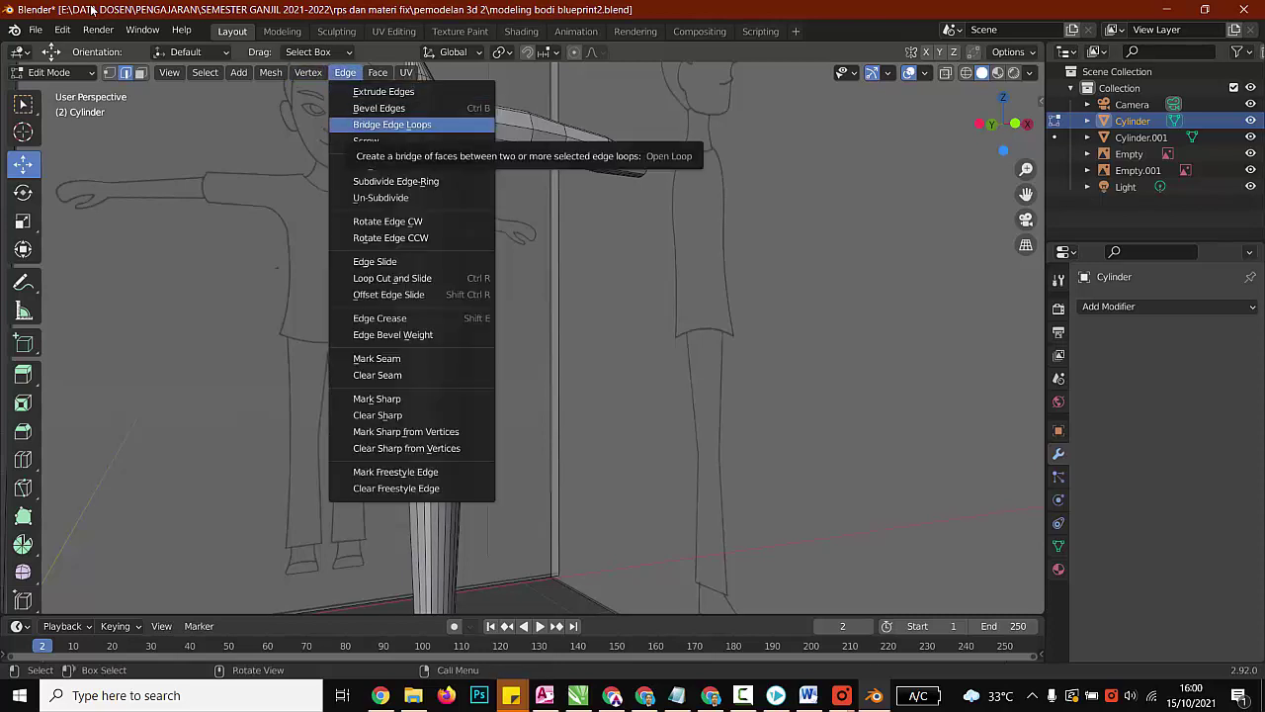
pyautogui.click(392, 124)
# Step: Bridge the two vertical edges on the inner side of the lower leg between knee and trouser hem
pyautogui.click(410, 543)
pyautogui.keyDown('shift'); pyautogui.click(431, 550); pyautogui.keyUp('shift')
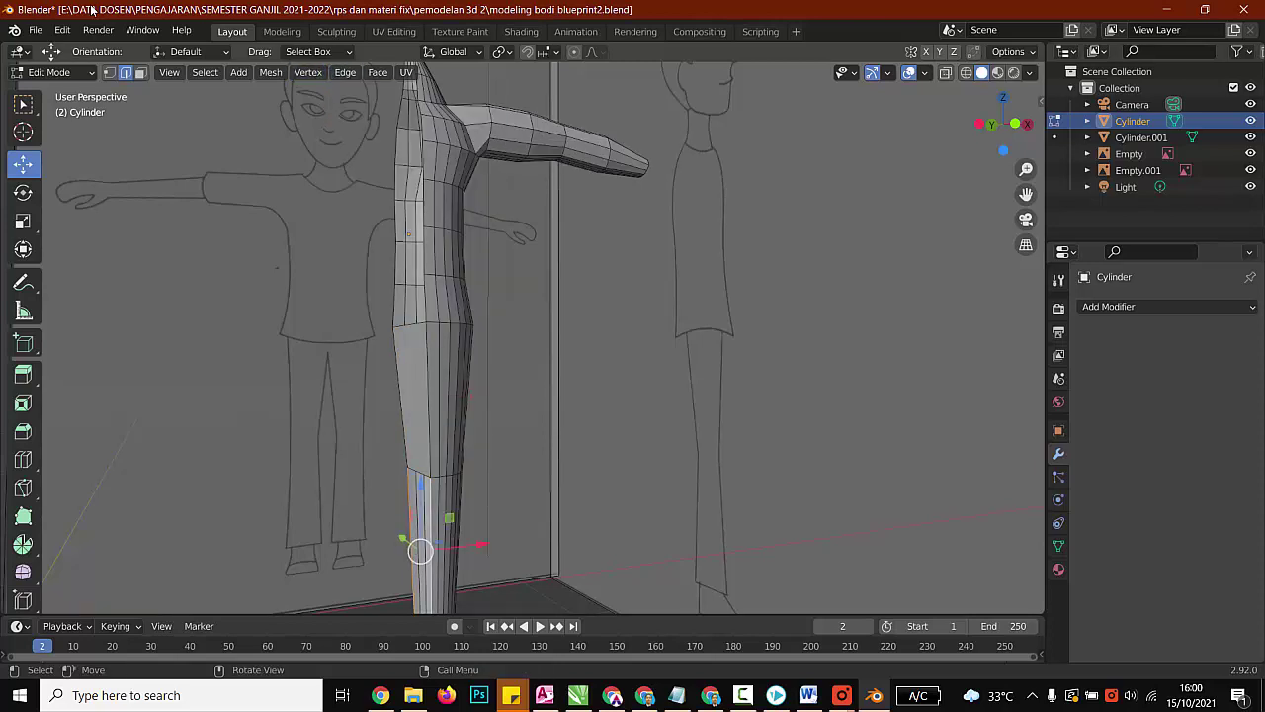
pyautogui.click(345, 72)
pyautogui.click(392, 124)
pyautogui.scroll(-2, 544, 338)
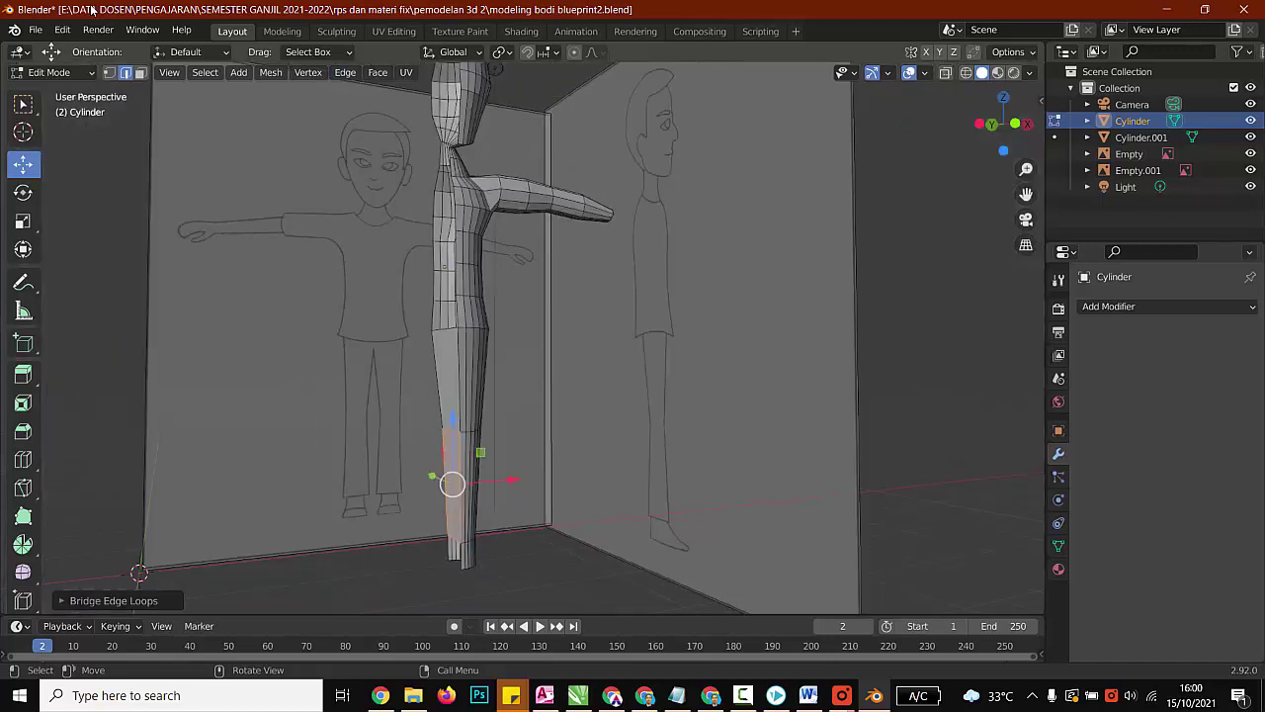
# Step: Bridge the two short vertical edges below the trouser hem to close the inner side of the ankle section
pyautogui.click(451, 549)
pyautogui.keyDown('shift'); pyautogui.click(462, 554); pyautogui.keyUp('shift')
pyautogui.keyDown('shift'); pyautogui.moveTo(462, 553); pyautogui.dragTo(508, 392, button='middle'); pyautogui.keyUp('shift')
pyautogui.scroll(4, 544, 338)
pyautogui.click(385, 556)
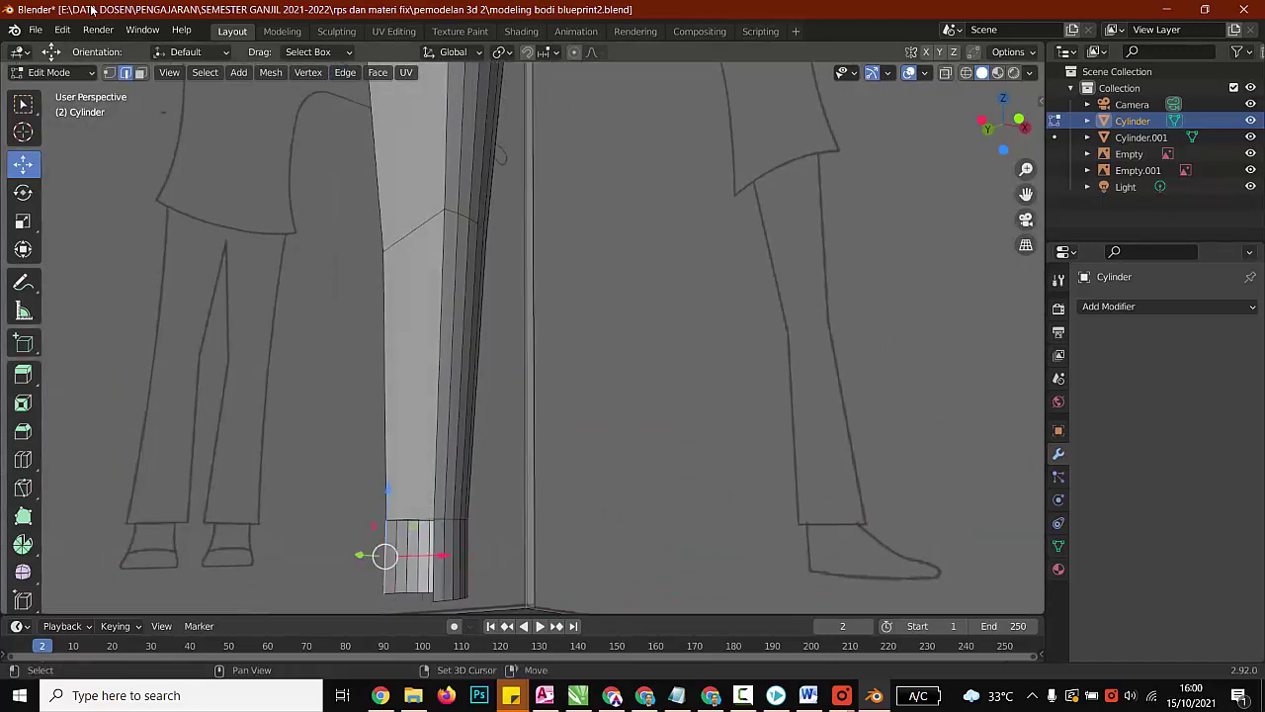
pyautogui.keyDown('shift'); pyautogui.click(432, 558); pyautogui.keyUp('shift')
pyautogui.click(345, 72)
pyautogui.click(392, 125)
pyautogui.click(593, 375)
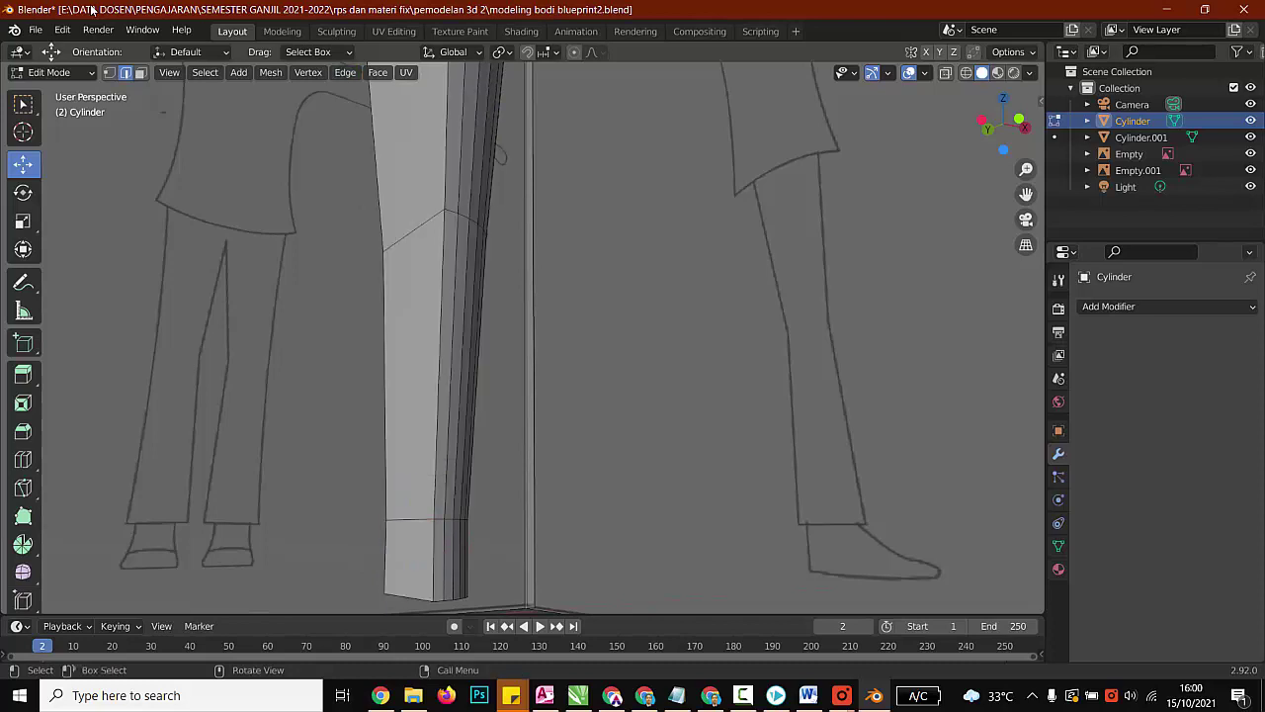
# Step: Add a vertical loop cut down the middle of the inner leg panel, move it outward and rotate it to round the leg
pyautogui.scroll(-6, 593, 376)
pyautogui.moveTo(593, 376); pyautogui.dragTo(606, 446, button='middle')
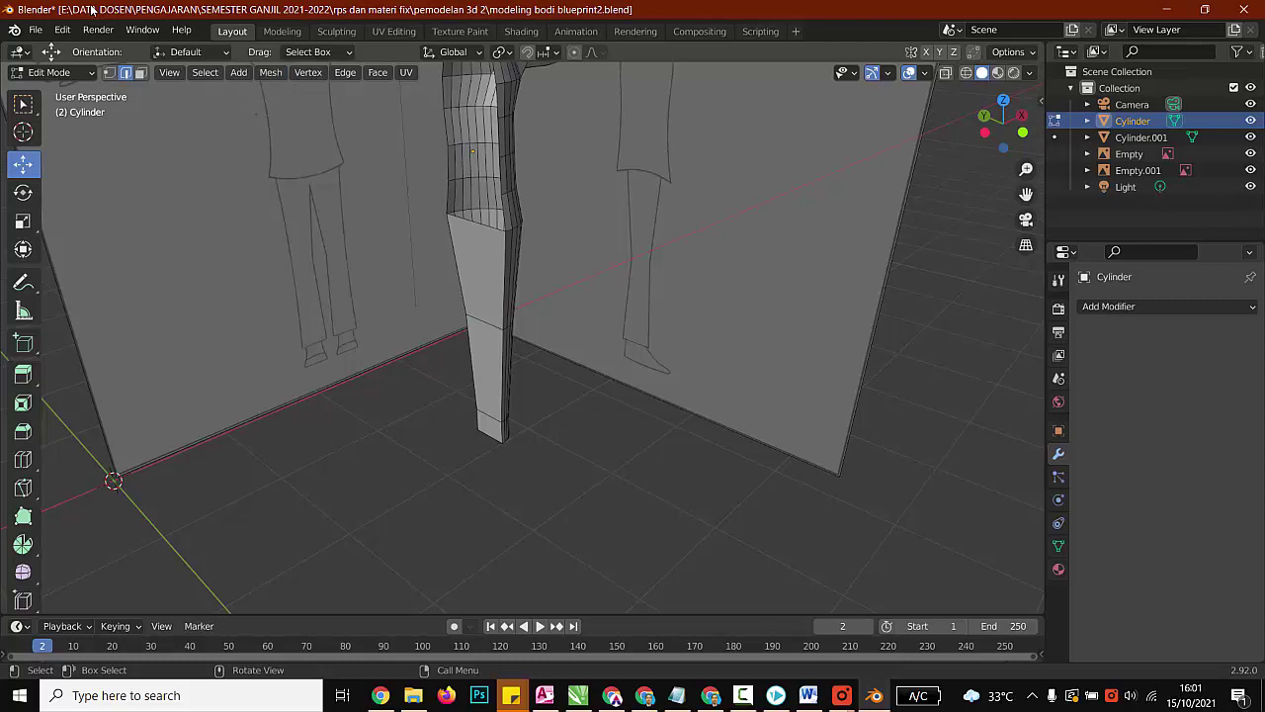
pyautogui.click(23, 460)
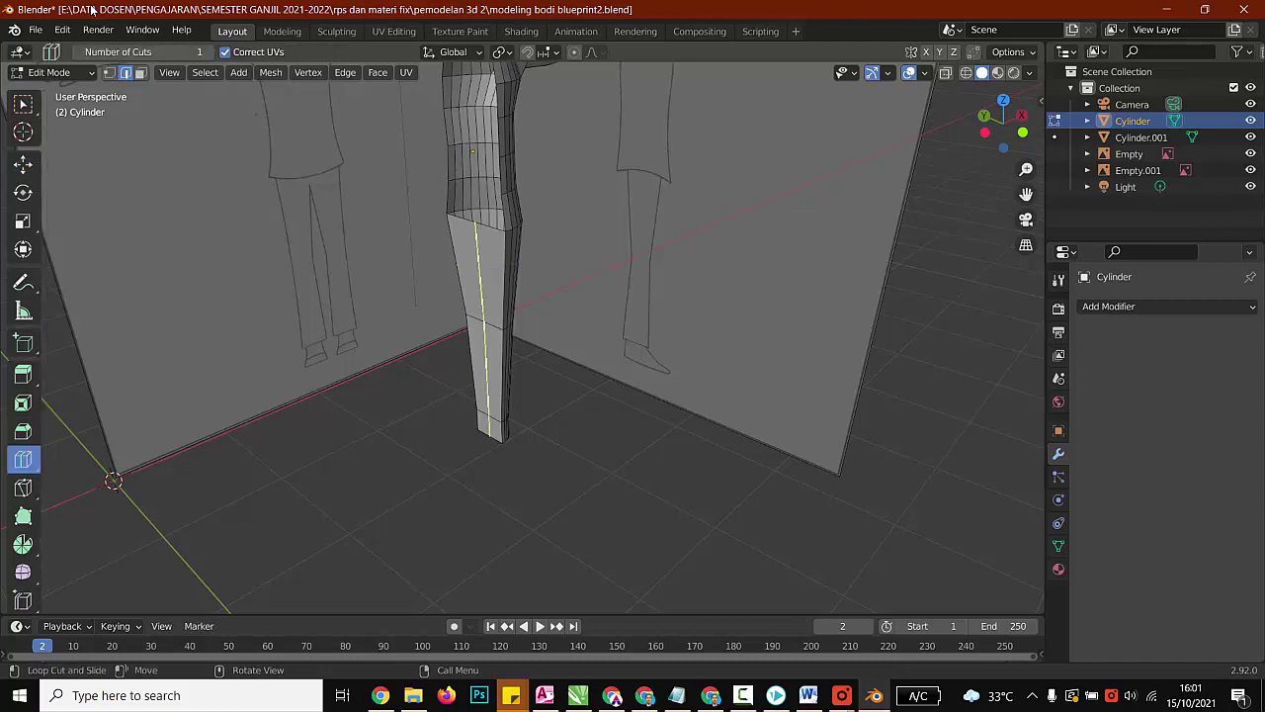
pyautogui.click(483, 304)
pyautogui.click(23, 164)
pyautogui.moveTo(521, 335); pyautogui.dragTo(508, 339)
pyautogui.press('r')
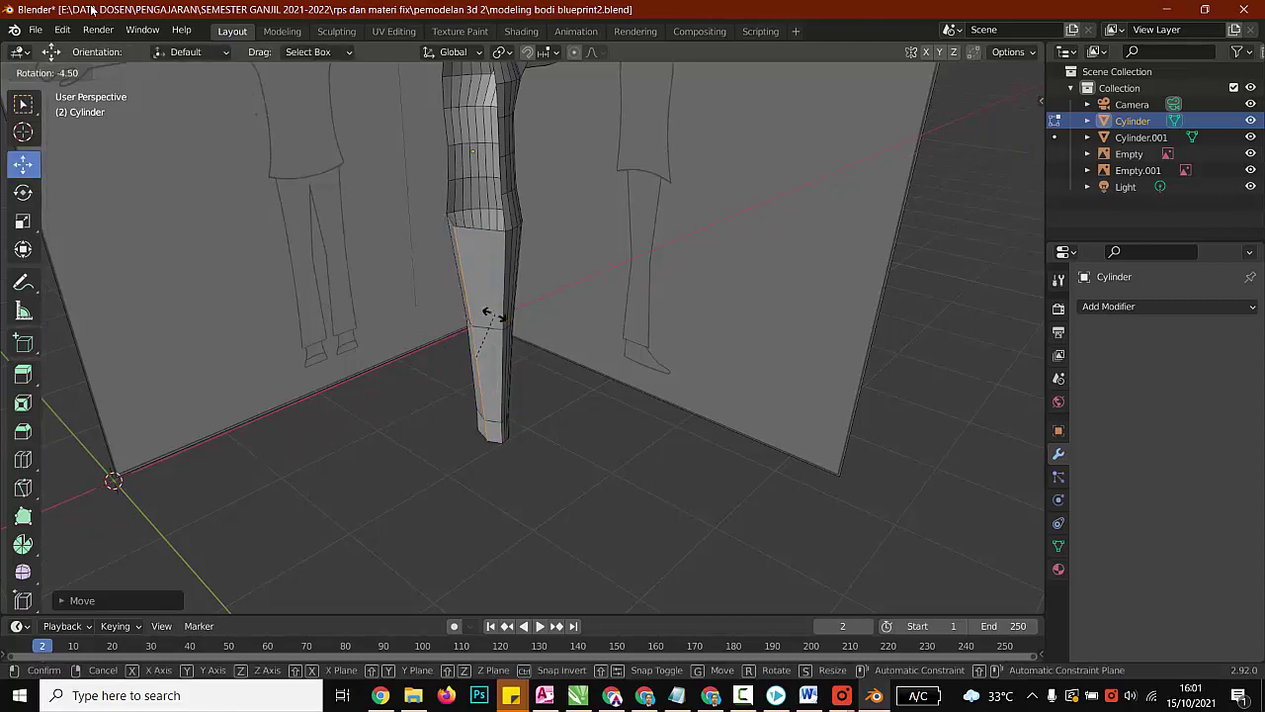
pyautogui.click(489, 316)
pyautogui.click(371, 425)
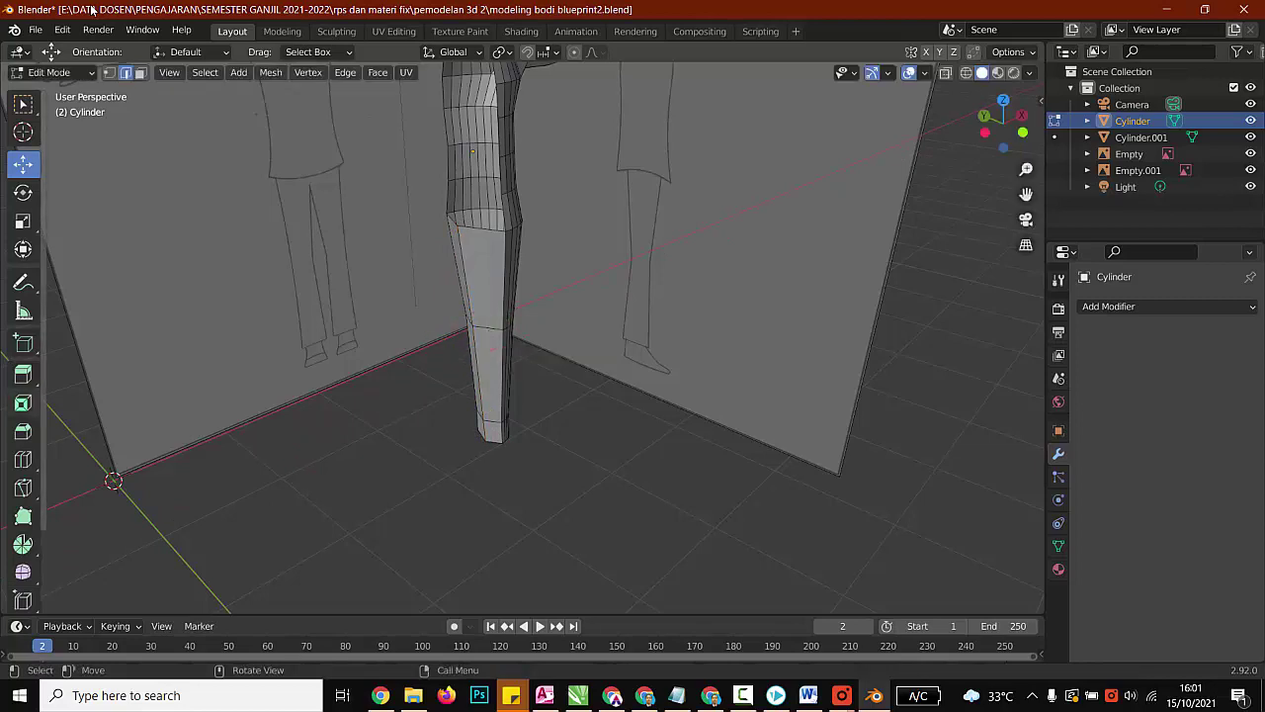
# Step: Add one more vertical loop cut on each side of the middle cut along the inner leg
pyautogui.click(23, 460)
pyautogui.click(487, 325)
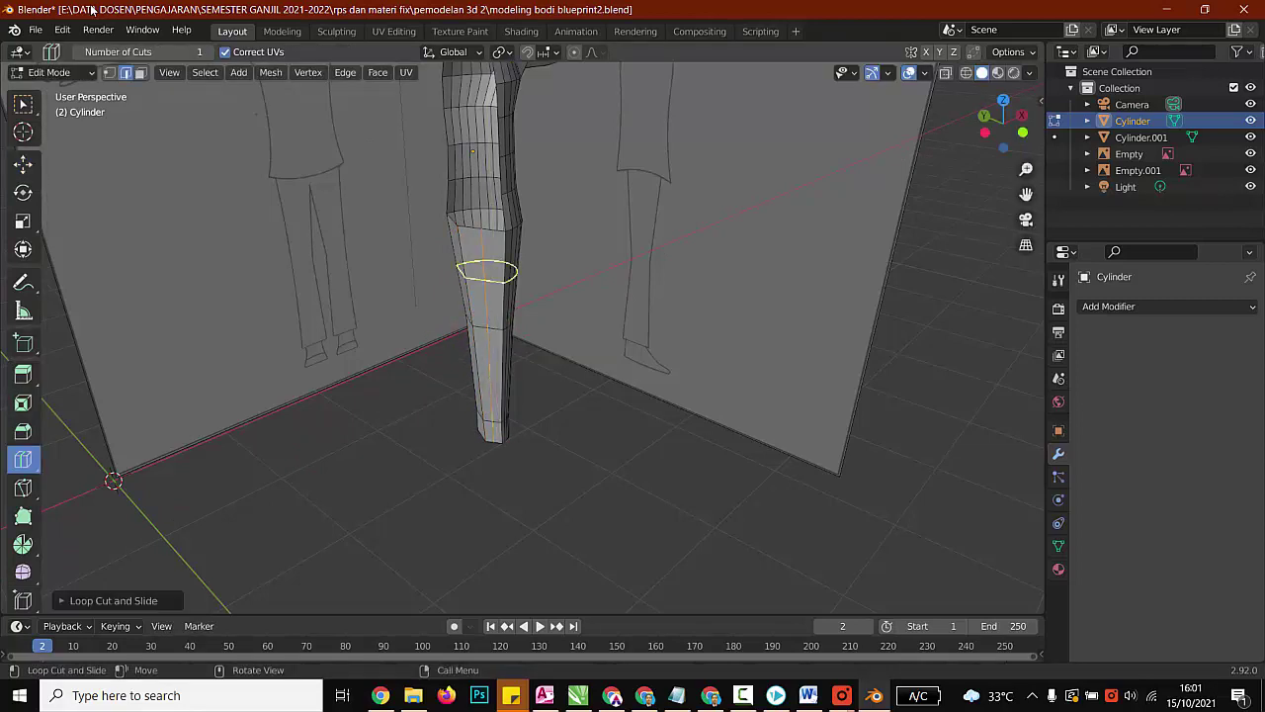
pyautogui.moveTo(470, 282); pyautogui.dragTo(546, 283, button='middle')
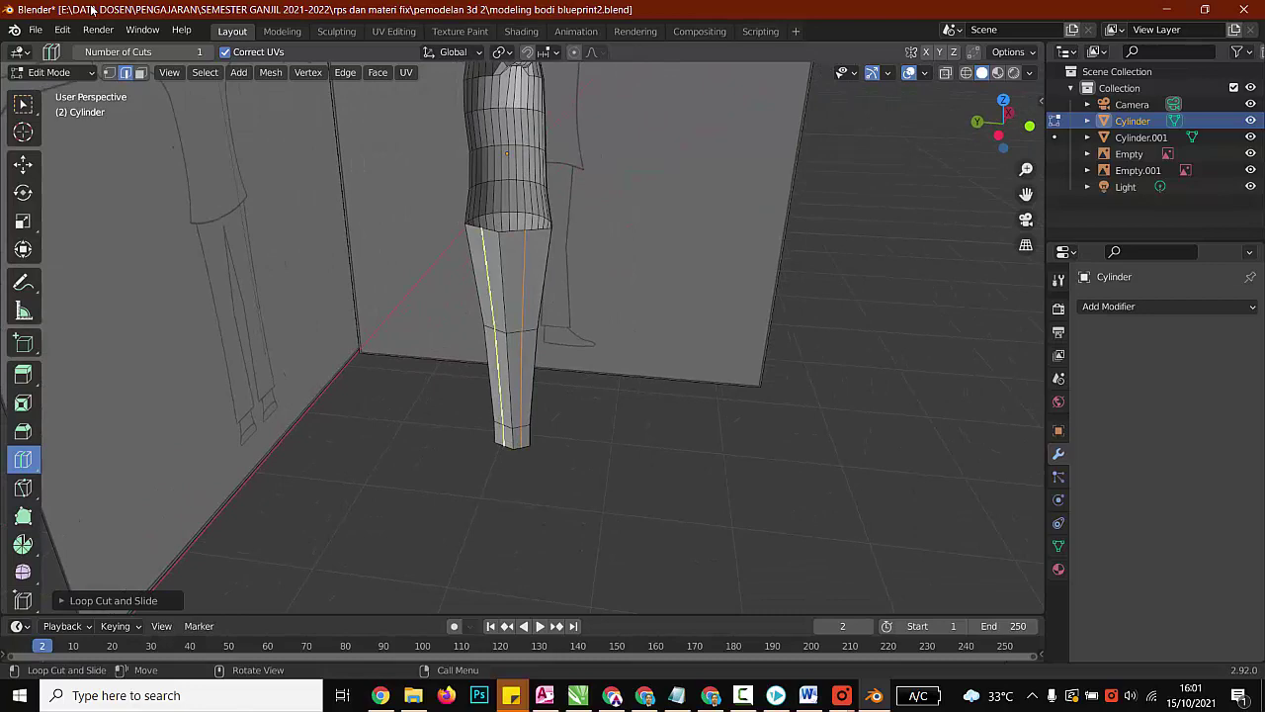
pyautogui.click(497, 329)
# Step: Select the thigh, lower leg and ankle segments of the front inner-leg cut and shift them outward slightly
pyautogui.click(23, 164)
pyautogui.click(370, 425)
pyautogui.moveTo(553, 336); pyautogui.dragTo(412, 333, button='middle')
pyautogui.keyDown('shift'); pyautogui.click(469, 362); pyautogui.keyUp('shift')
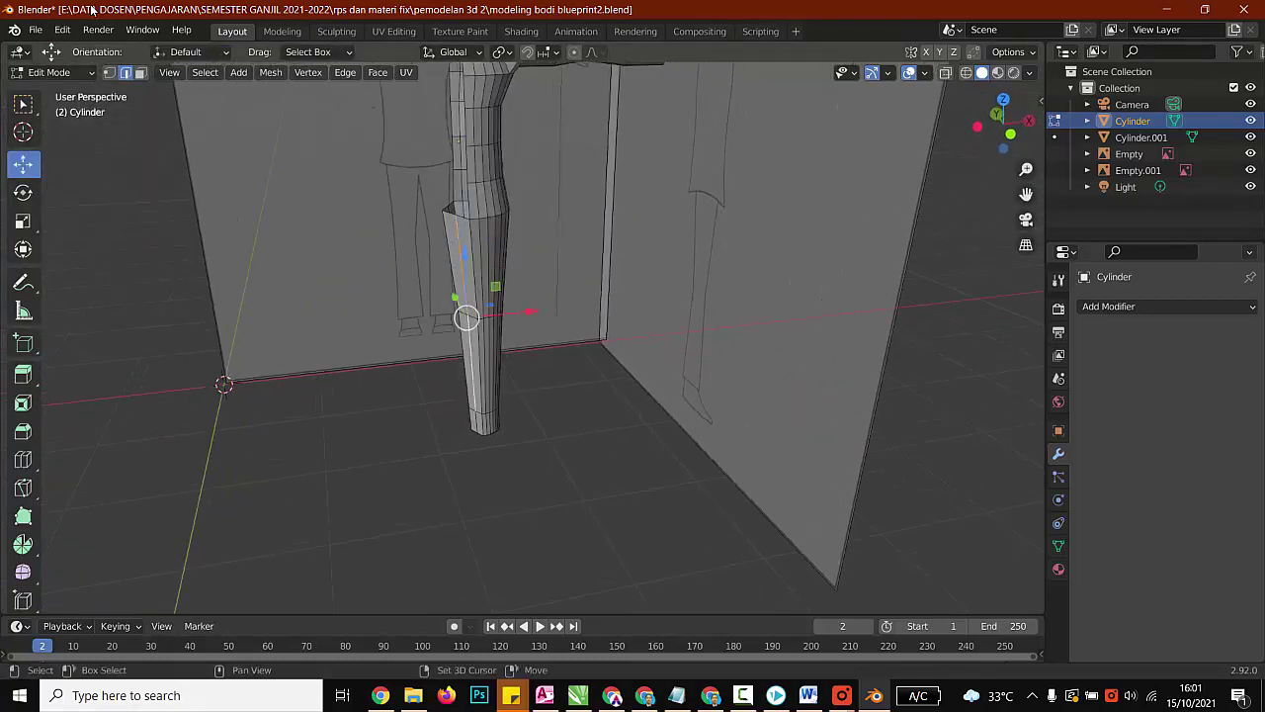
pyautogui.keyDown('shift'); pyautogui.click(476, 423); pyautogui.keyUp('shift')
pyautogui.moveTo(492, 337); pyautogui.dragTo(485, 334)
# Step: Select all three segments of the rear inner-leg cut and move them outward from the leg
pyautogui.moveTo(435, 341); pyautogui.dragTo(579, 328, button='middle')
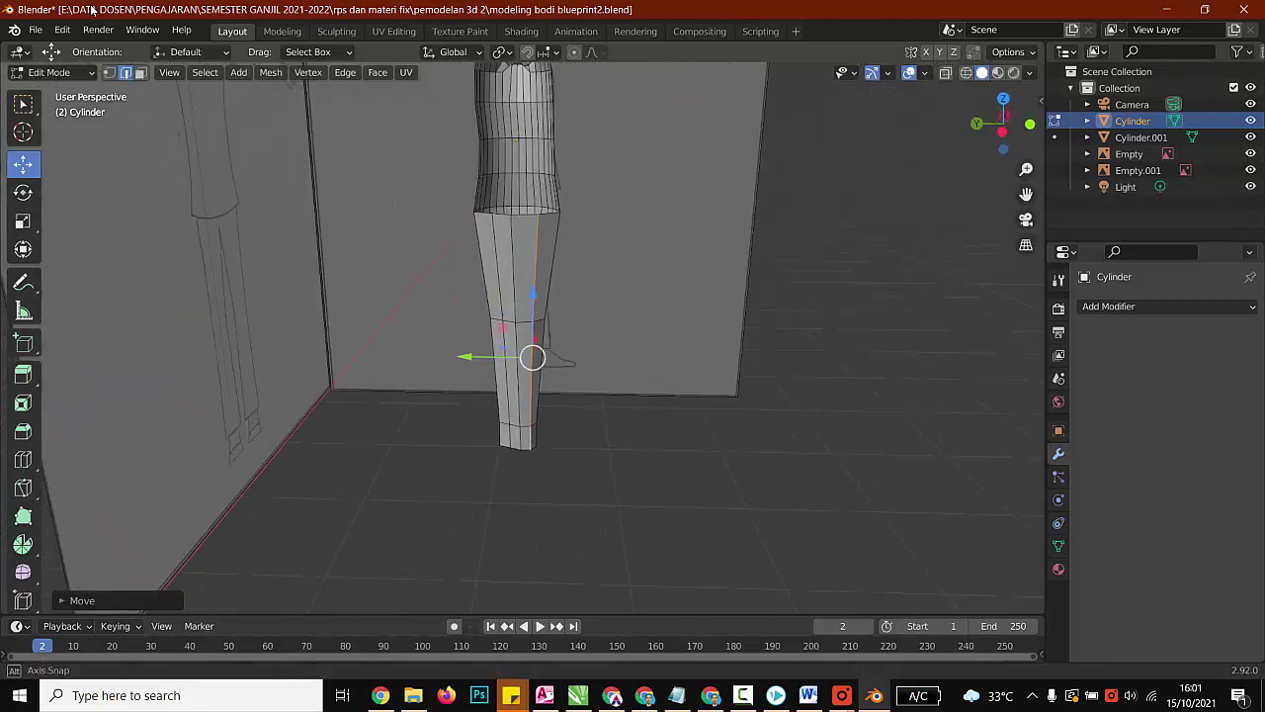
pyautogui.click(497, 268)
pyautogui.keyDown('shift'); pyautogui.click(505, 376); pyautogui.keyUp('shift')
pyautogui.keyDown('shift'); pyautogui.click(509, 436); pyautogui.keyUp('shift')
pyautogui.moveTo(514, 390); pyautogui.dragTo(537, 448, button='middle')
pyautogui.moveTo(508, 333); pyautogui.dragTo(503, 346)
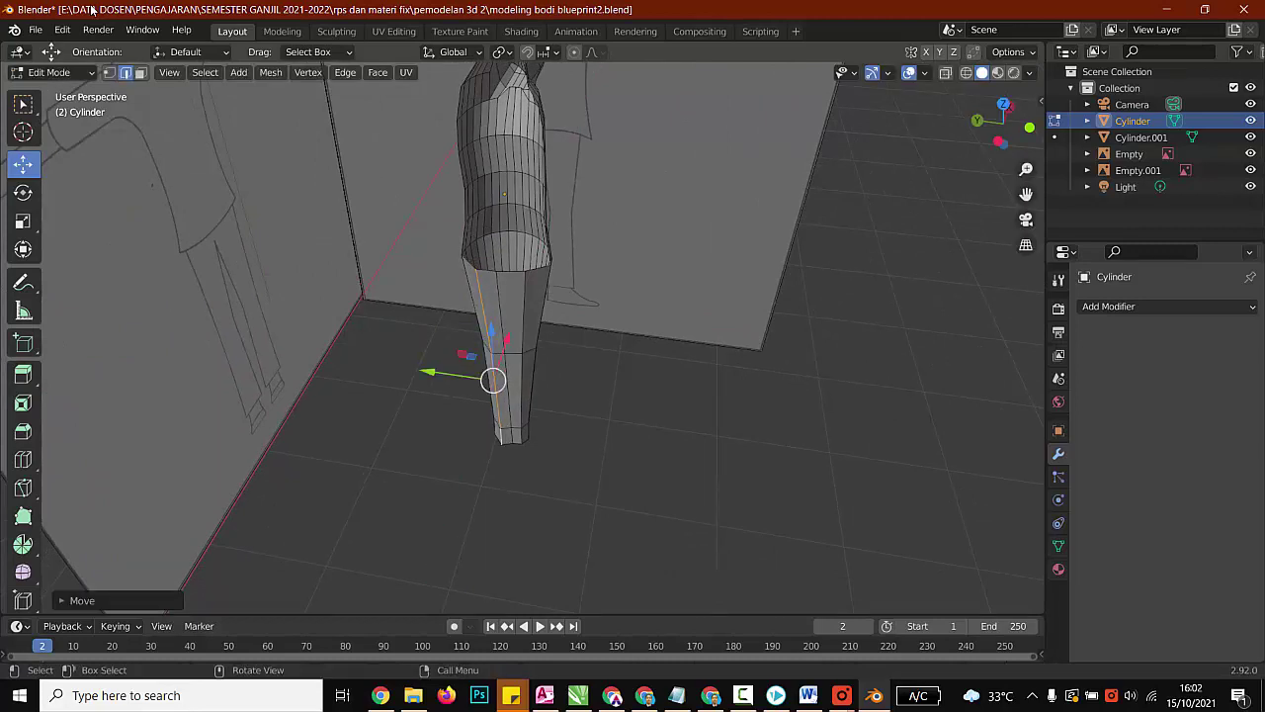
# Step: Rotate the rear inner-leg cut to follow the leg's taper, adjust its position and deselect it
pyautogui.press('r')
pyautogui.click(467, 351)
pyautogui.moveTo(471, 356); pyautogui.dragTo(466, 349)
pyautogui.click(603, 415)
pyautogui.moveTo(603, 415); pyautogui.dragTo(425, 346, button='middle')
pyautogui.scroll(-2, 425, 346)
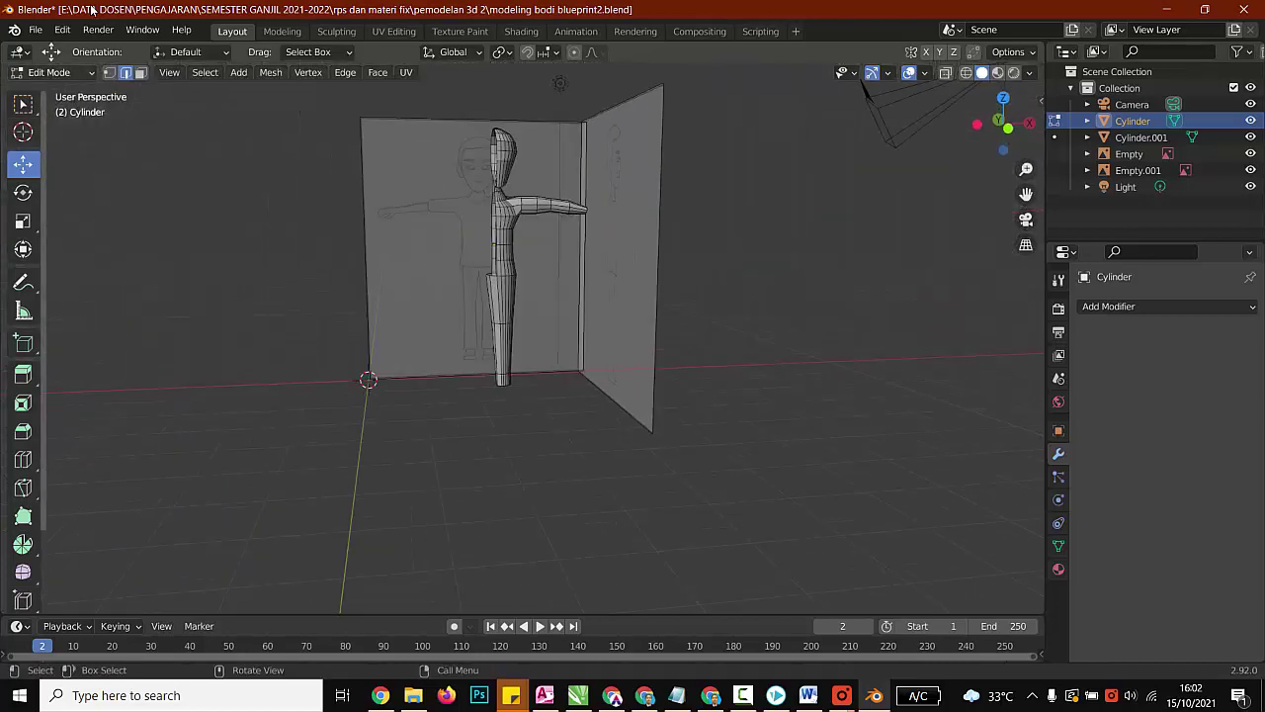
# Step: Return to Object Mode and add a Mirror modifier across X to complete the body with both legs
pyautogui.press('Tab')
pyautogui.click(1137, 306)
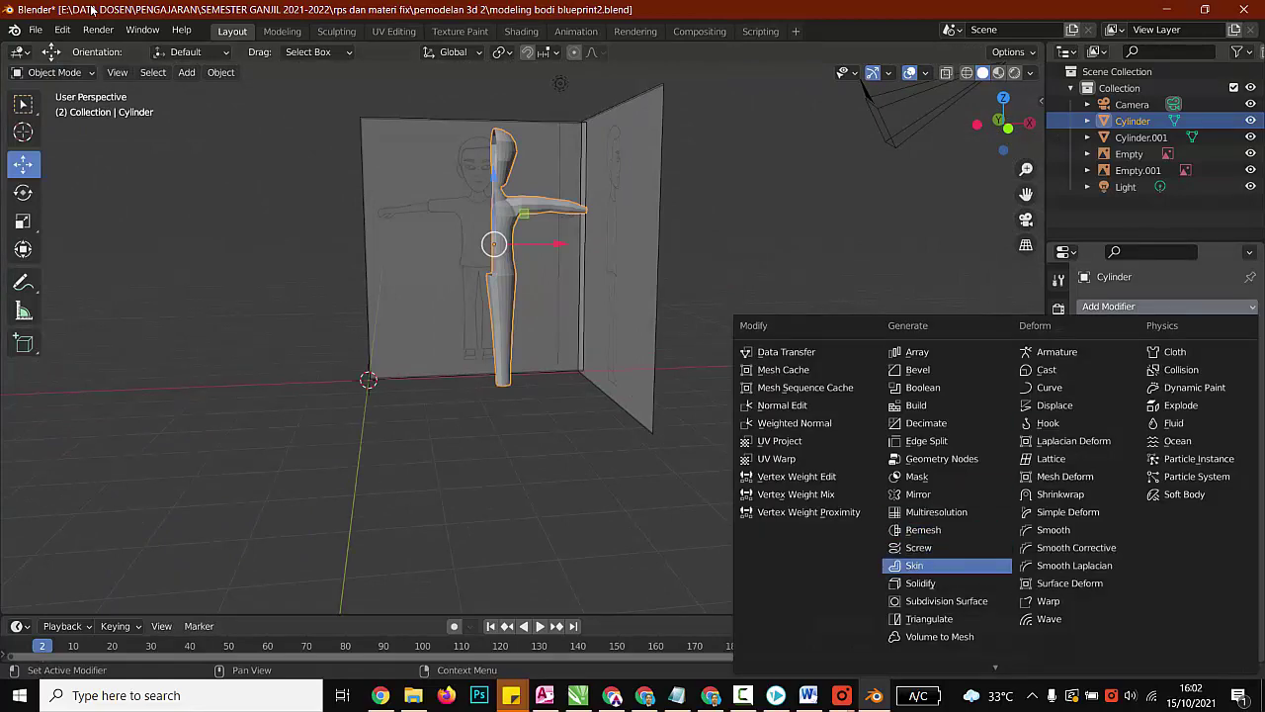
pyautogui.click(918, 494)
pyautogui.scroll(5, 522, 337)
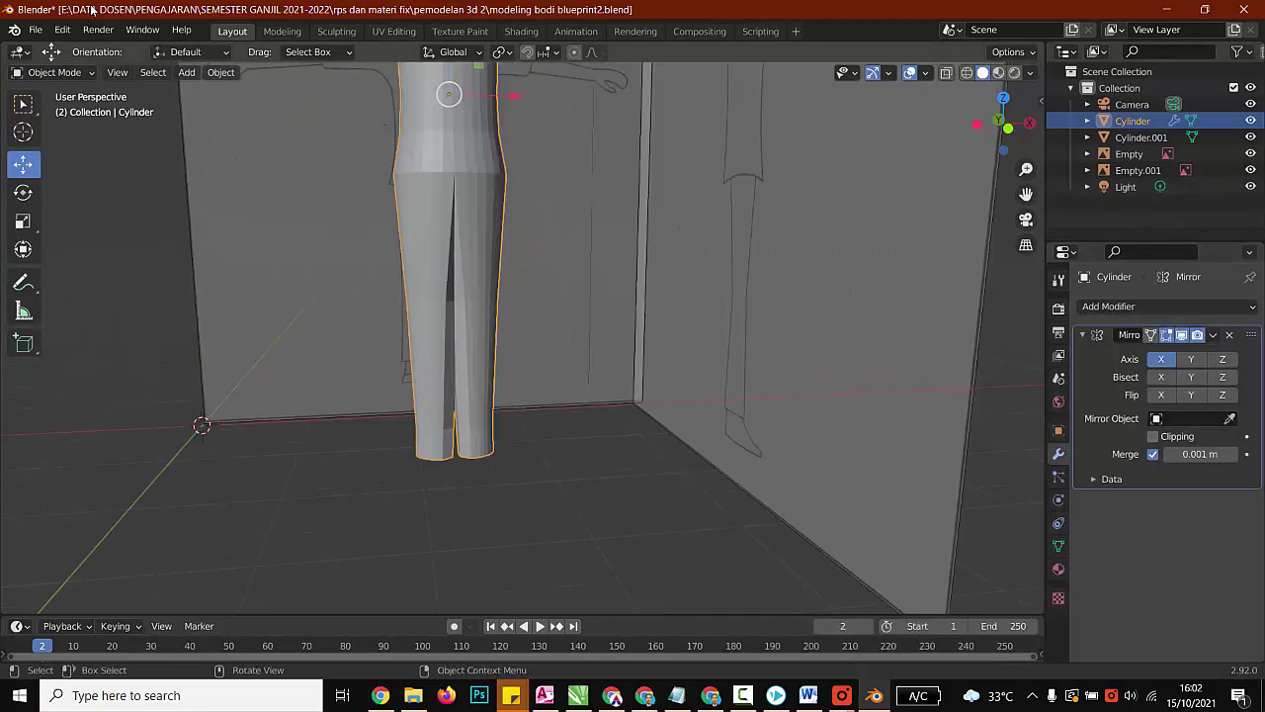
# Step: Switch to wireframe in the front orthographic view and enter Edit Mode with vertex selection on the body
pyautogui.click(967, 72)
pyautogui.click(976, 124)
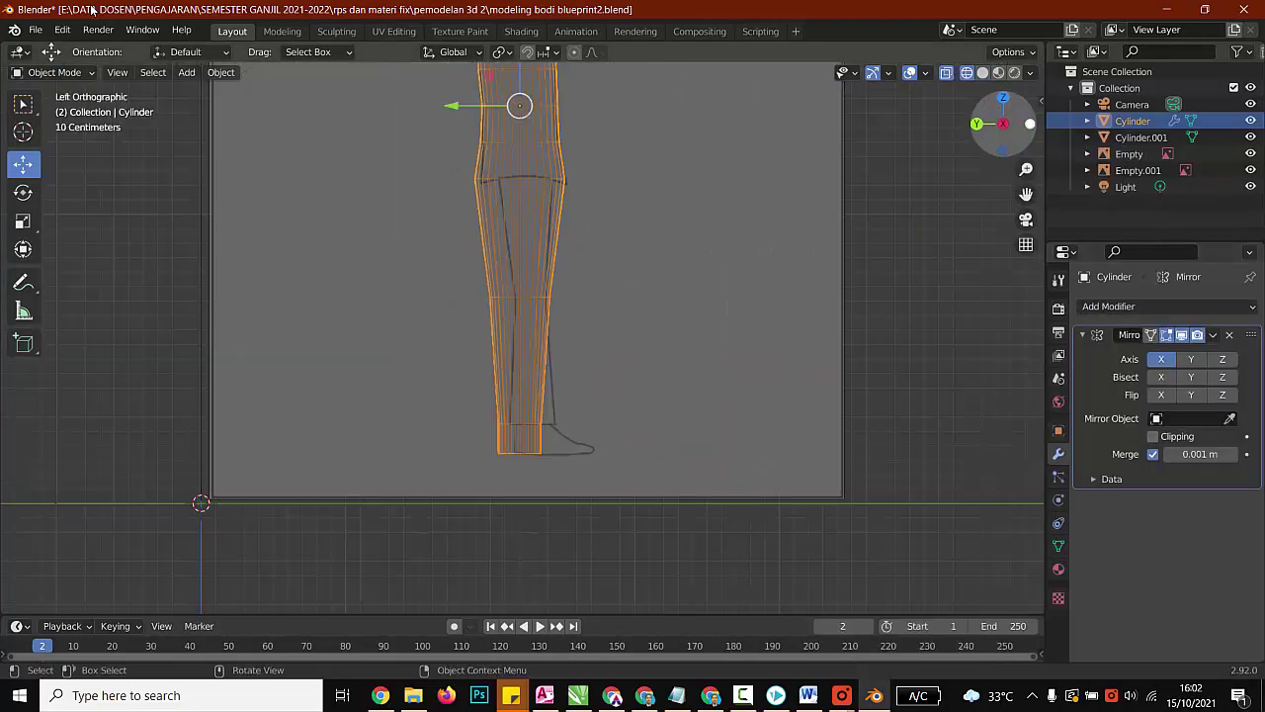
pyautogui.click(1030, 124)
pyautogui.scroll(2, 522, 337)
pyautogui.click(425, 297)
pyautogui.click(425, 297)
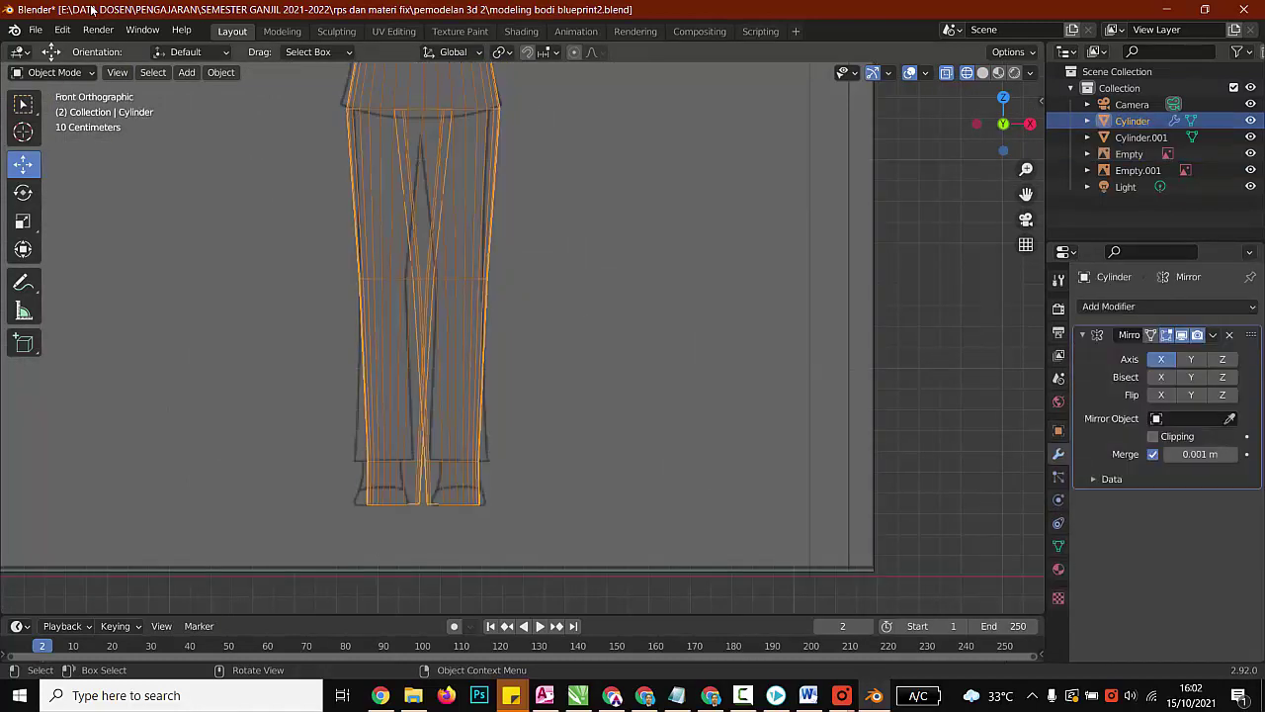
pyautogui.click(53, 72)
pyautogui.click(53, 109)
pyautogui.click(110, 73)
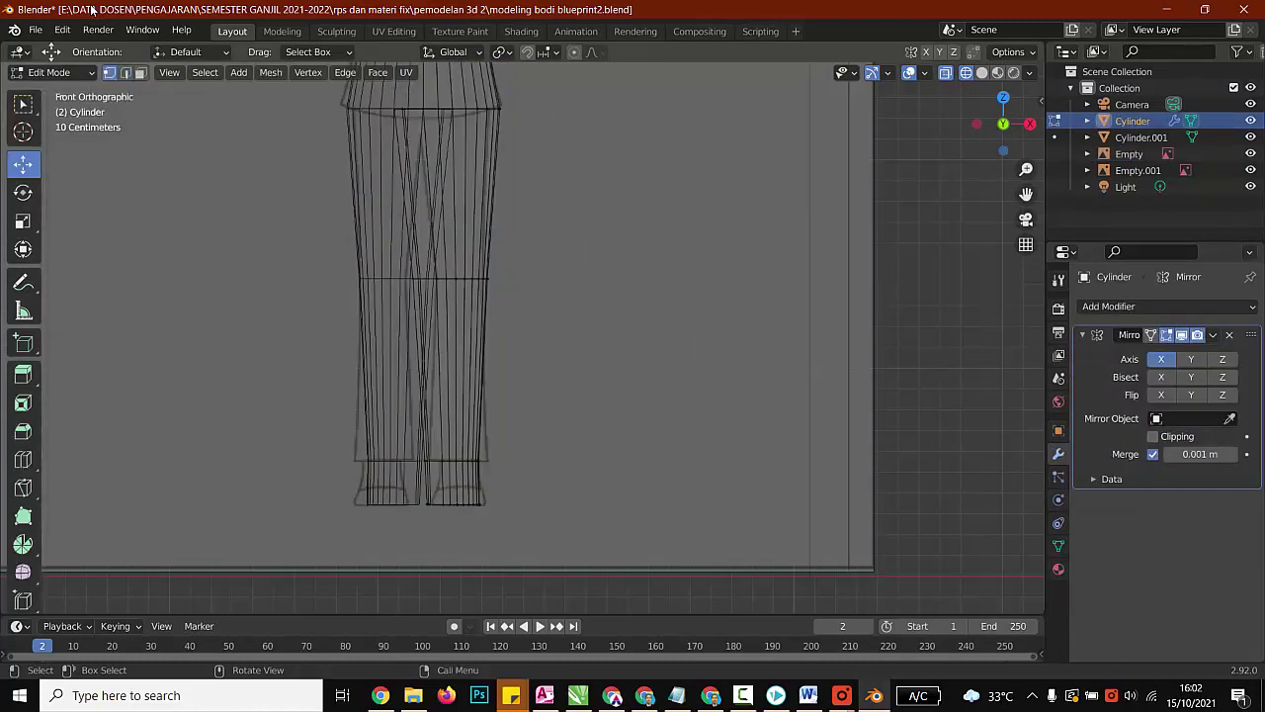
# Step: Try to shift a vertex at the top of the inner thigh towards the body's centre along X, and undo the move
pyautogui.moveTo(413, 91)
pyautogui.mouseDown()
pyautogui.moveTo(479, 143)
pyautogui.moveTo(387, 135)
pyautogui.mouseUp()
pyautogui.keyDown('shift'); pyautogui.moveTo(420, 134); pyautogui.dragTo(449, 438, button='middle'); pyautogui.keyUp('shift')
pyautogui.scroll(4, 449, 437)
pyautogui.click(613, 425)
pyautogui.moveTo(416, 476); pyautogui.dragTo(405, 517)
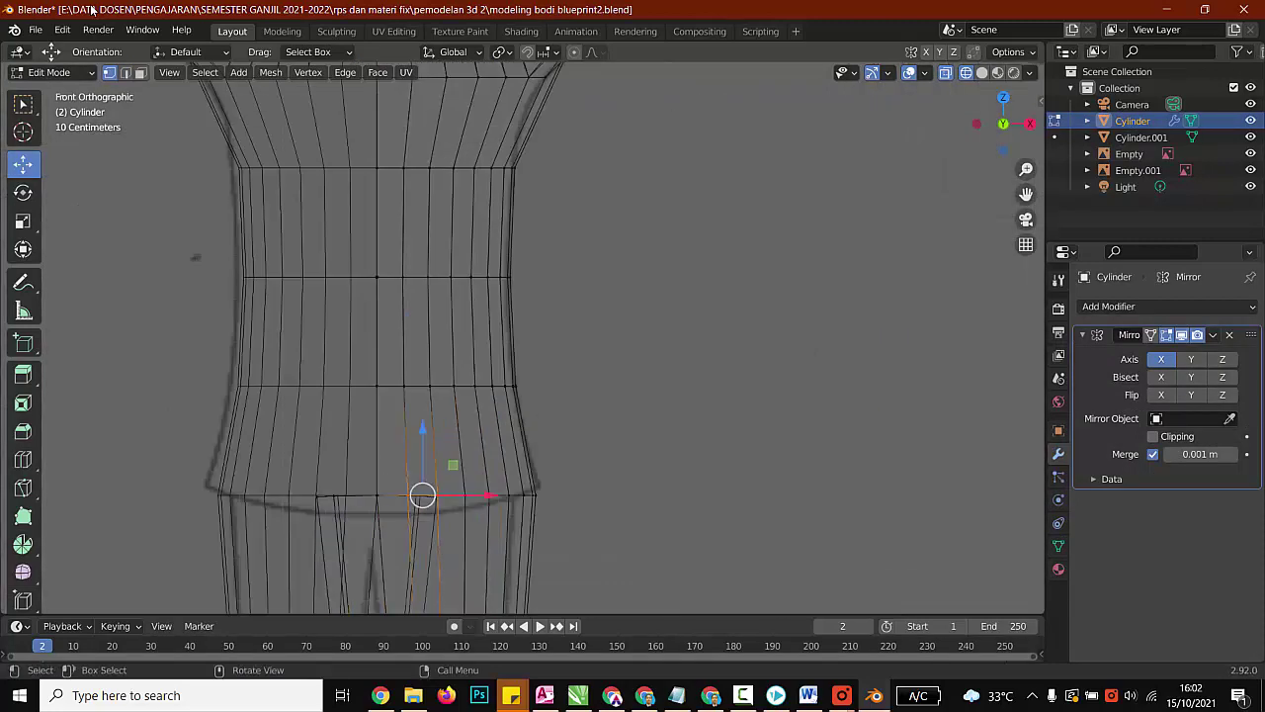
pyautogui.click(465, 495)
pyautogui.click(437, 495)
pyautogui.moveTo(499, 495); pyautogui.dragTo(471, 495)
pyautogui.hotkey('ctrl', 'z')
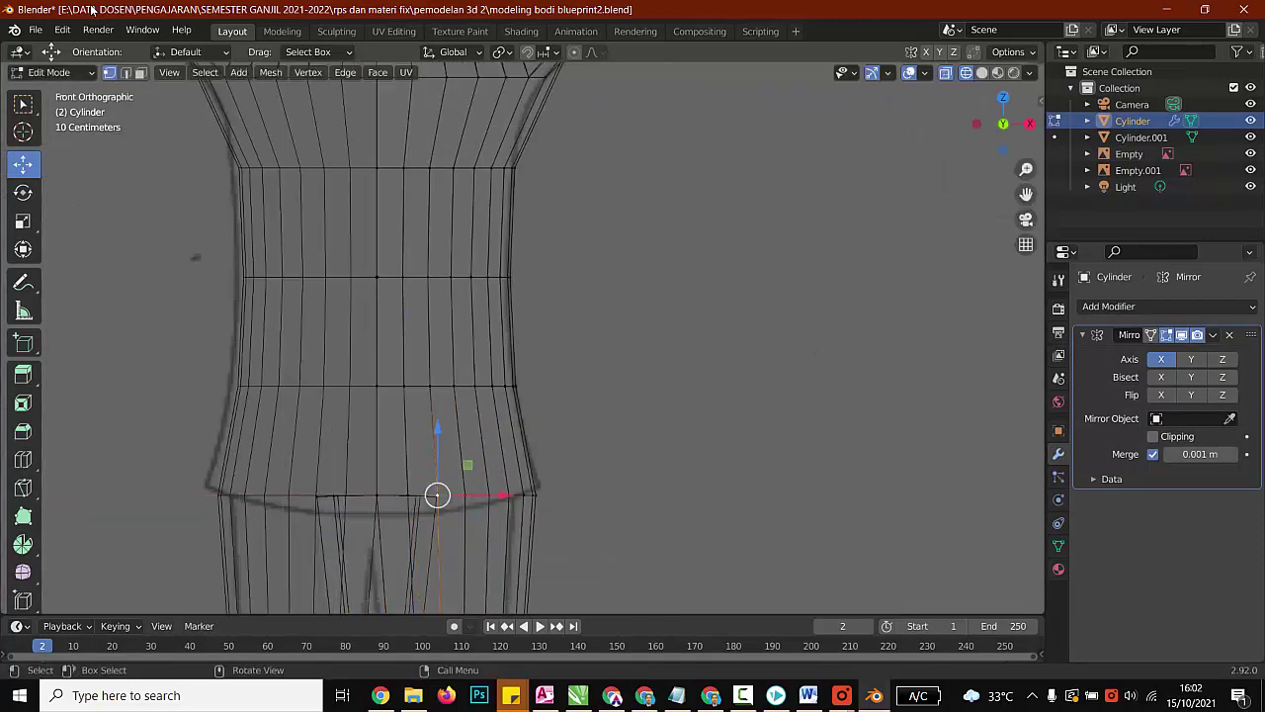
# Step: Move and scale the vertices at the top of the inner thigh so they line up with the torso's centre line
pyautogui.moveTo(391, 482); pyautogui.dragTo(463, 518)
pyautogui.click(603, 430)
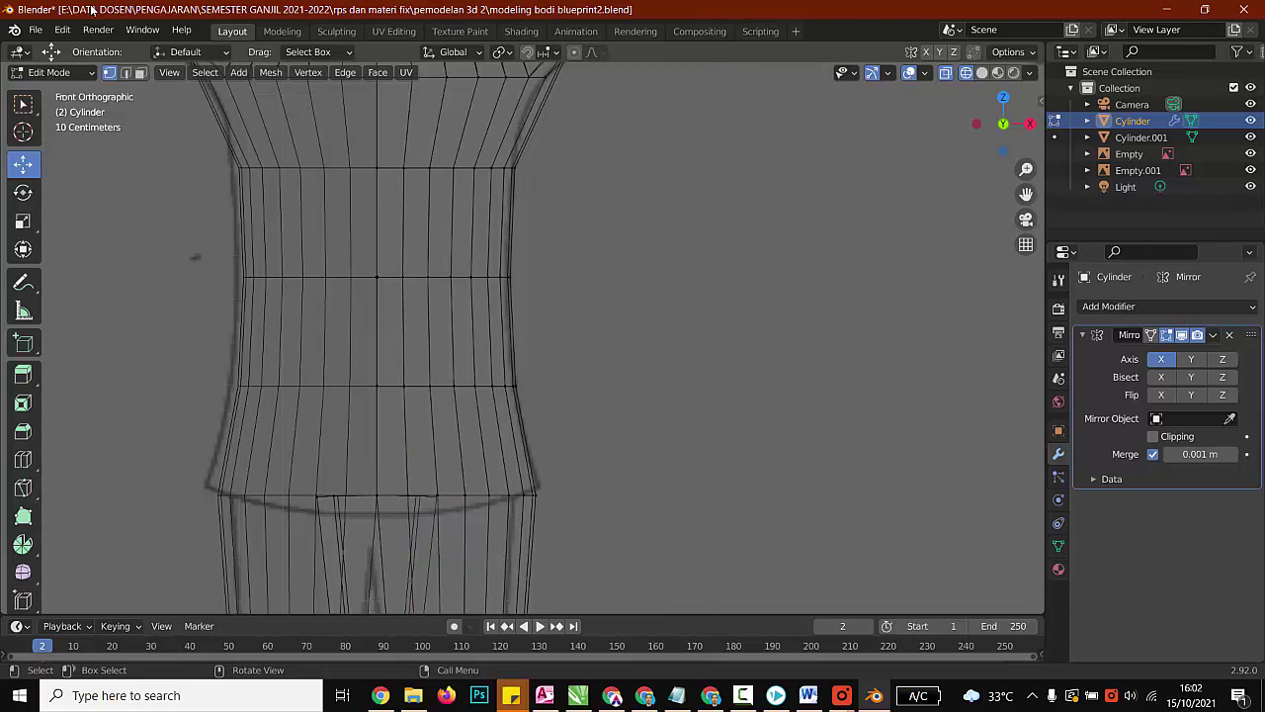
pyautogui.hotkey('shift', 'z')
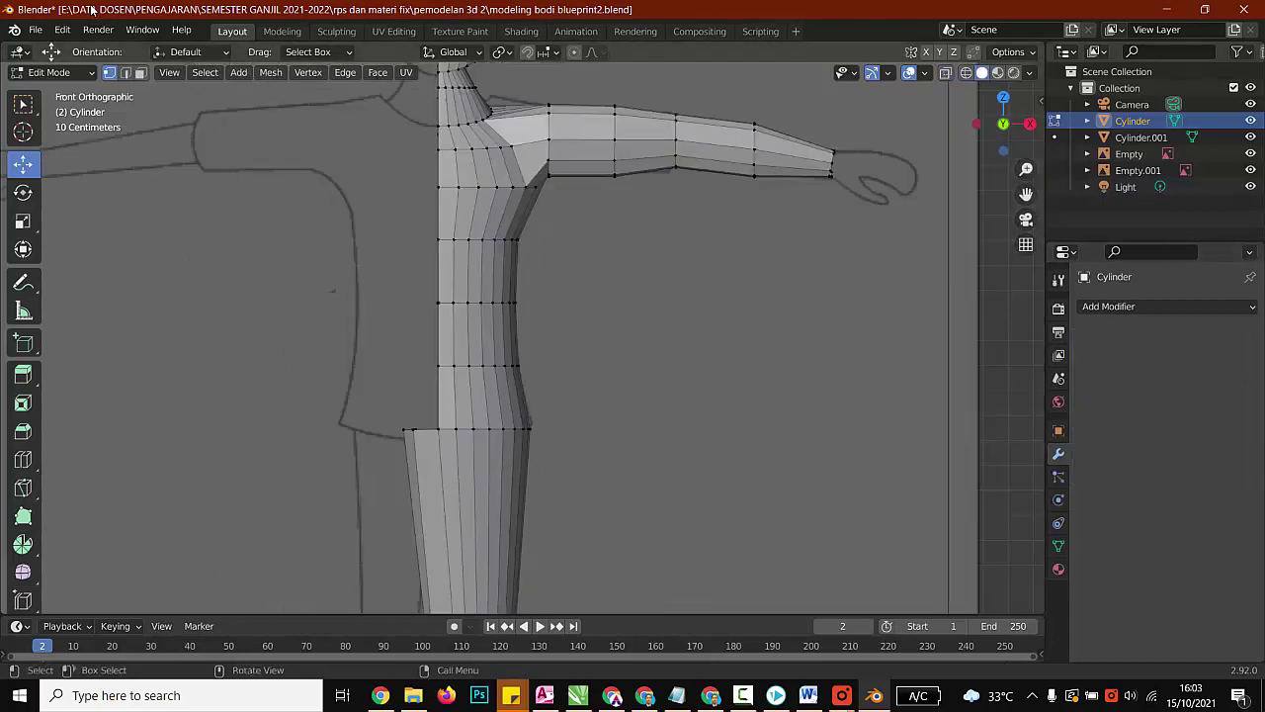
pyautogui.moveTo(382, 409); pyautogui.dragTo(433, 489)
pyautogui.moveTo(475, 429); pyautogui.dragTo(391, 436)
pyautogui.click(23, 221)
pyautogui.moveTo(412, 439); pyautogui.dragTo(501, 429)
pyautogui.click(24, 165)
# Step: Try to shift the inner-knee vertices outward along X, and undo the move
pyautogui.scroll(-4, 502, 431)
pyautogui.moveTo(451, 464); pyautogui.dragTo(484, 502)
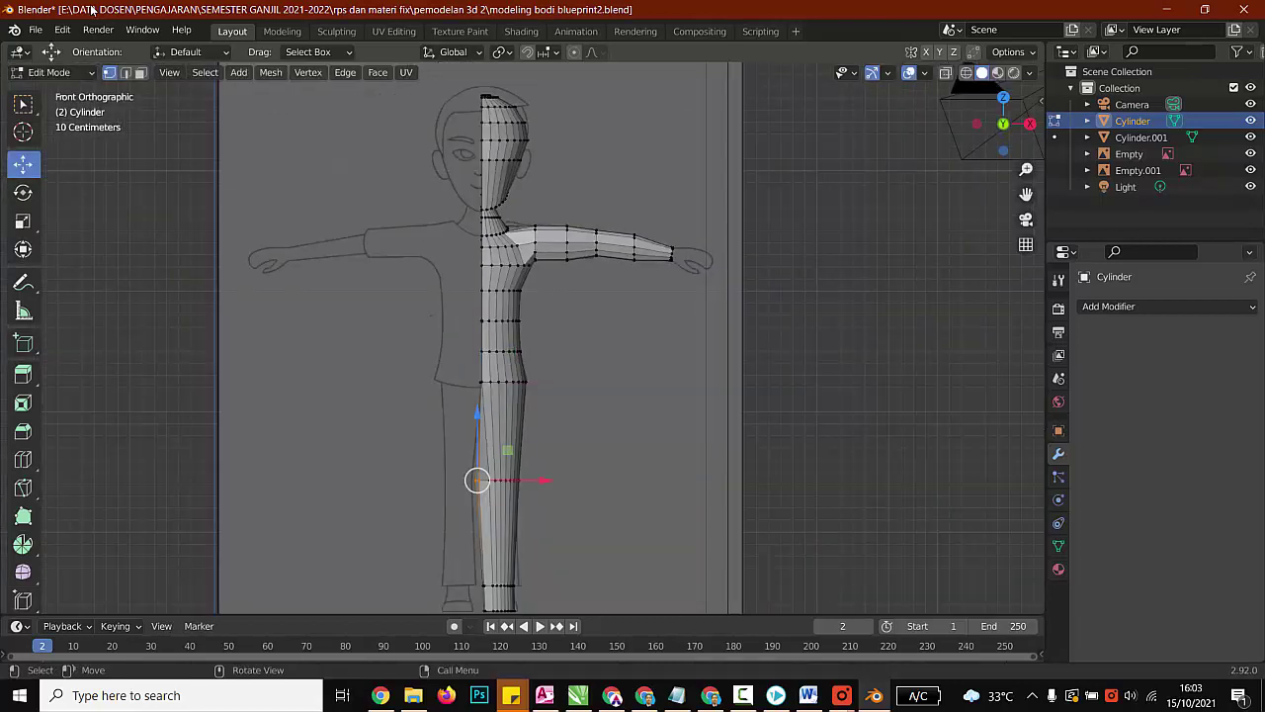
pyautogui.keyDown('shift'); pyautogui.moveTo(484, 502); pyautogui.dragTo(462, 394, button='middle'); pyautogui.keyUp('shift')
pyautogui.scroll(4, 462, 394)
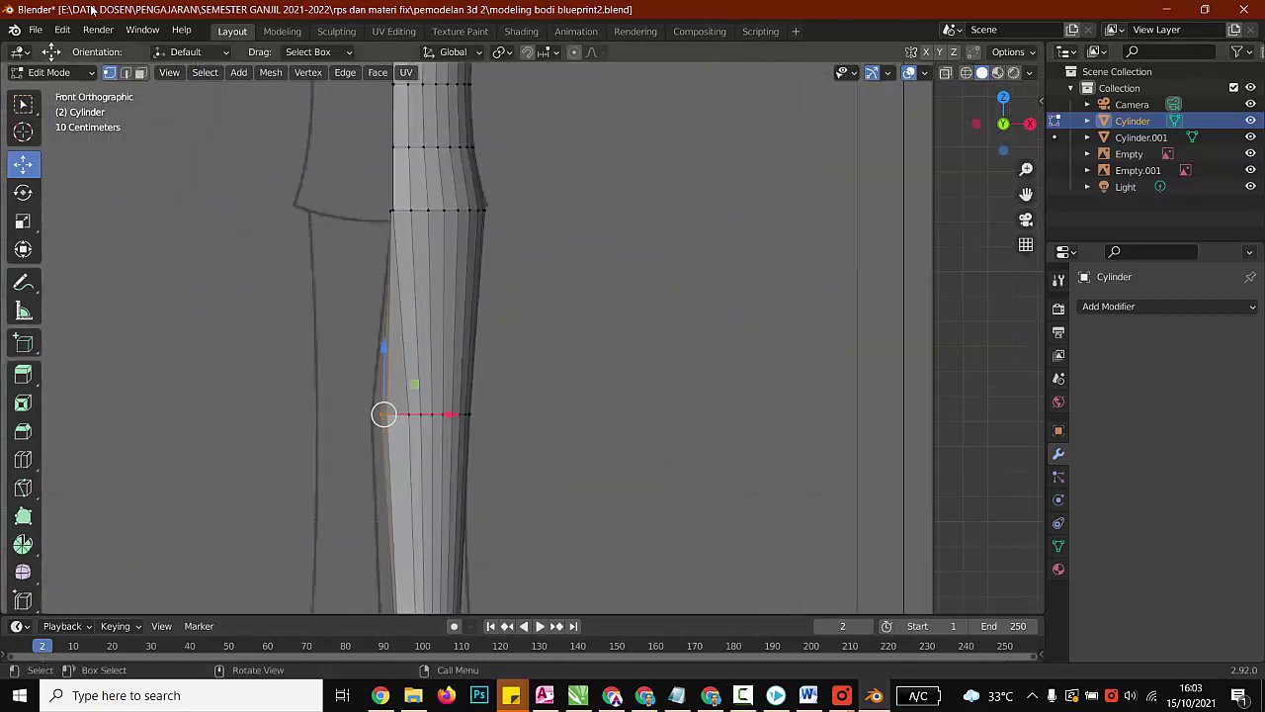
pyautogui.moveTo(451, 414); pyautogui.dragTo(461, 414)
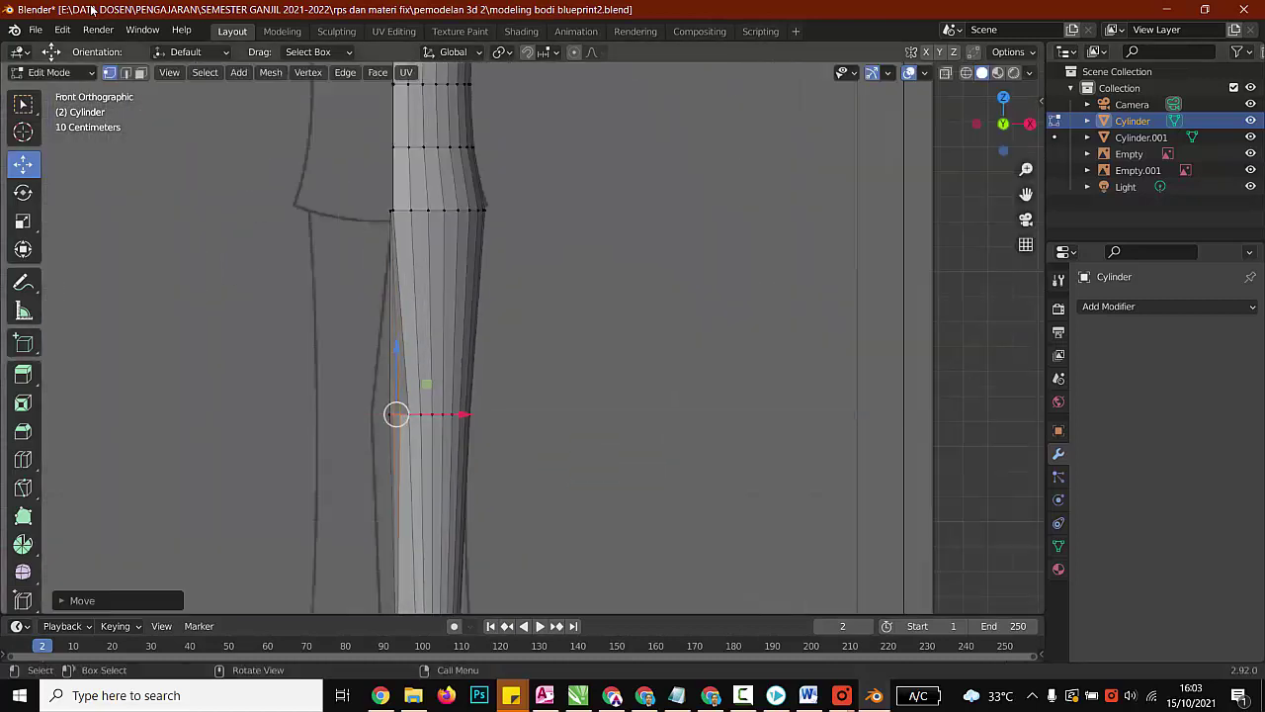
pyautogui.click(550, 415)
pyautogui.scroll(-4, 549, 415)
pyautogui.moveTo(426, 463); pyautogui.dragTo(516, 509)
pyautogui.hotkey('ctrl', 'z')
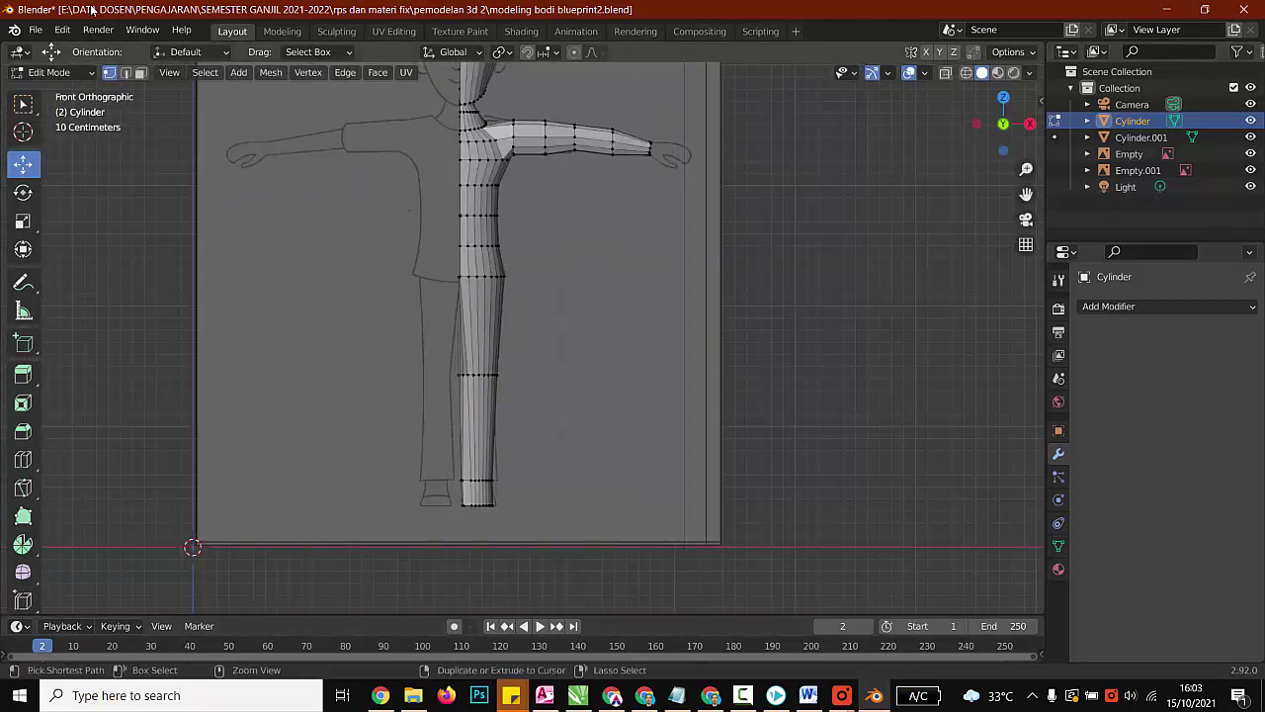
pyautogui.hotkey('ctrl', 'z')
pyautogui.hotkey('ctrl', 'z')
# Step: Select all leg vertices from the knee down in wireframe and move them outward along X
pyautogui.hotkey('alt', 'z')
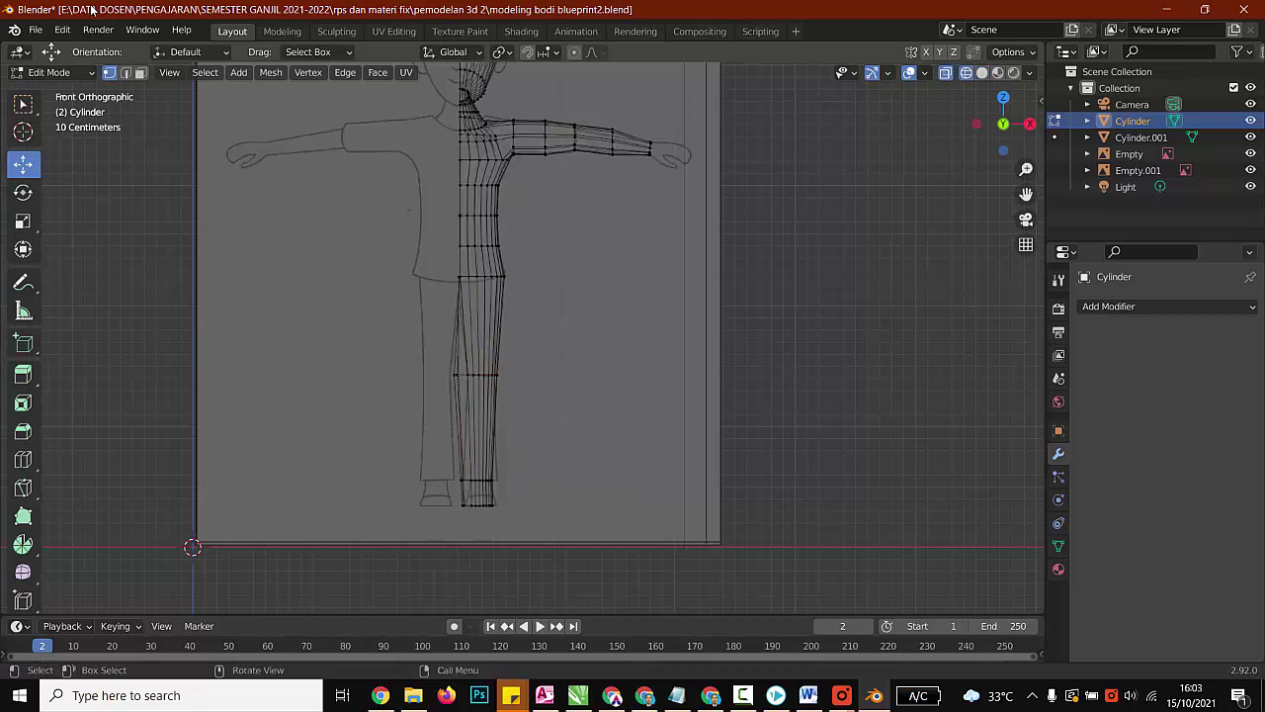
pyautogui.moveTo(439, 357); pyautogui.dragTo(528, 374)
pyautogui.moveTo(443, 464); pyautogui.dragTo(550, 493)
pyautogui.moveTo(441, 334); pyautogui.dragTo(566, 577)
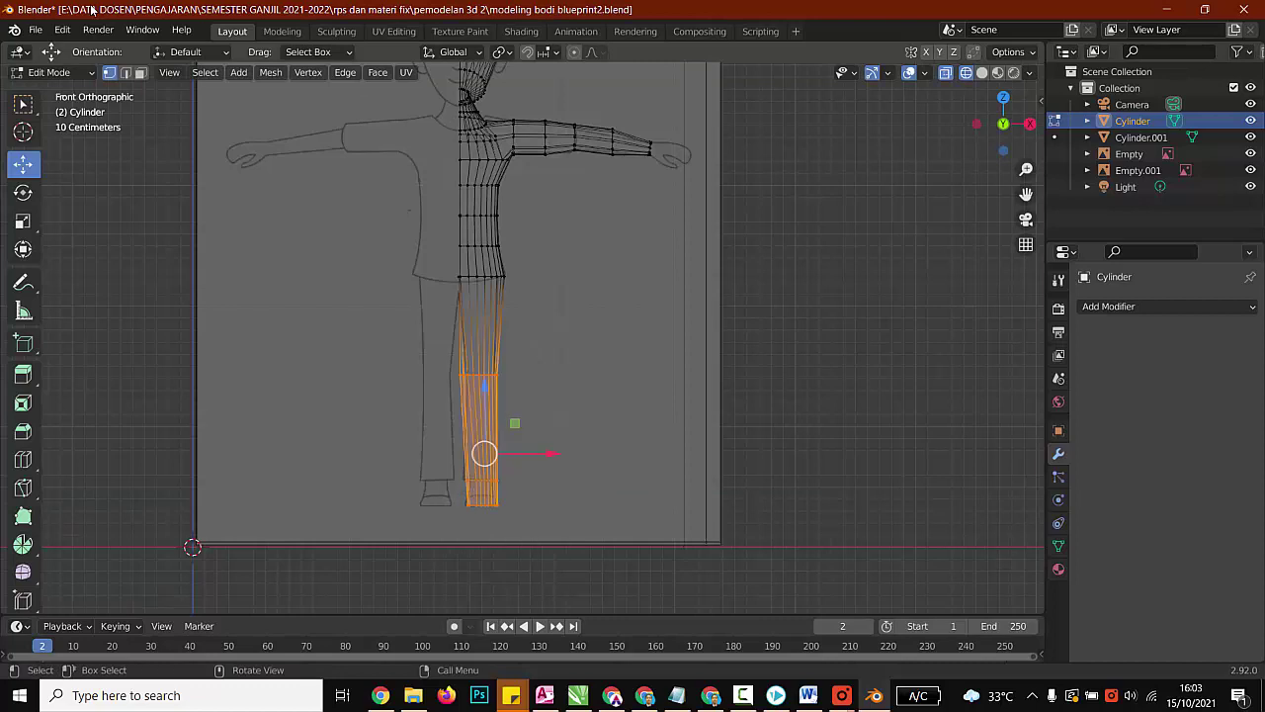
pyautogui.moveTo(552, 453); pyautogui.dragTo(567, 454)
# Step: Shift the ankle and foot vertices further outward along X, adjust the lowest ring the same way, and deselect
pyautogui.moveTo(459, 449); pyautogui.dragTo(548, 534)
pyautogui.moveTo(565, 492); pyautogui.dragTo(572, 492)
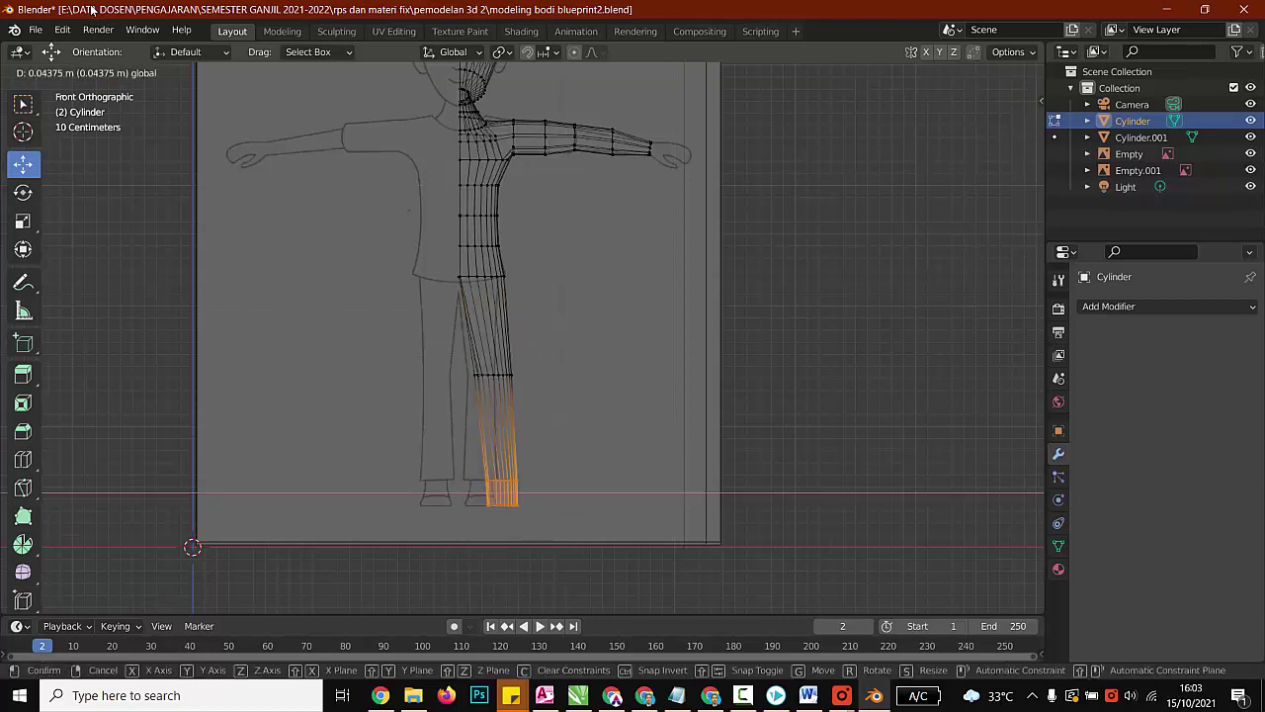
pyautogui.press('Return')
pyautogui.press('ctrl+KP_Subtract')
pyautogui.press('g')
pyautogui.press('x')
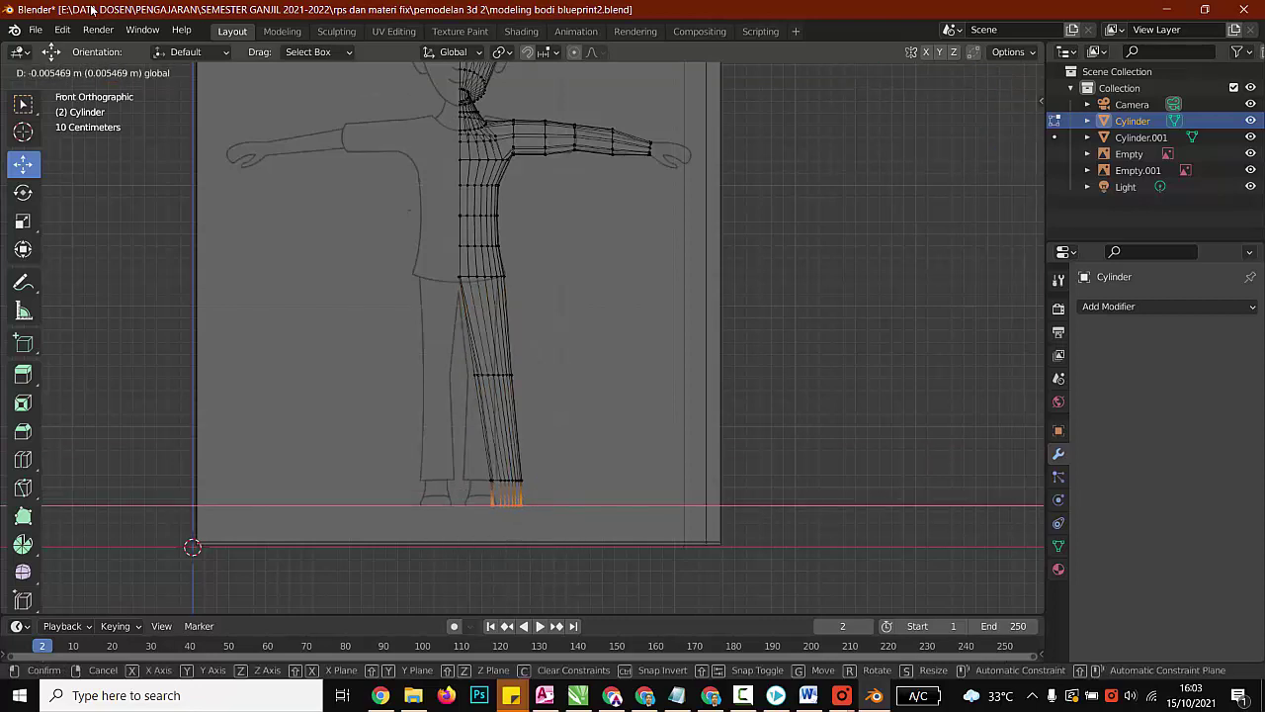
pyautogui.moveTo(577, 505); pyautogui.dragTo(577, 505)
pyautogui.click(603, 434)
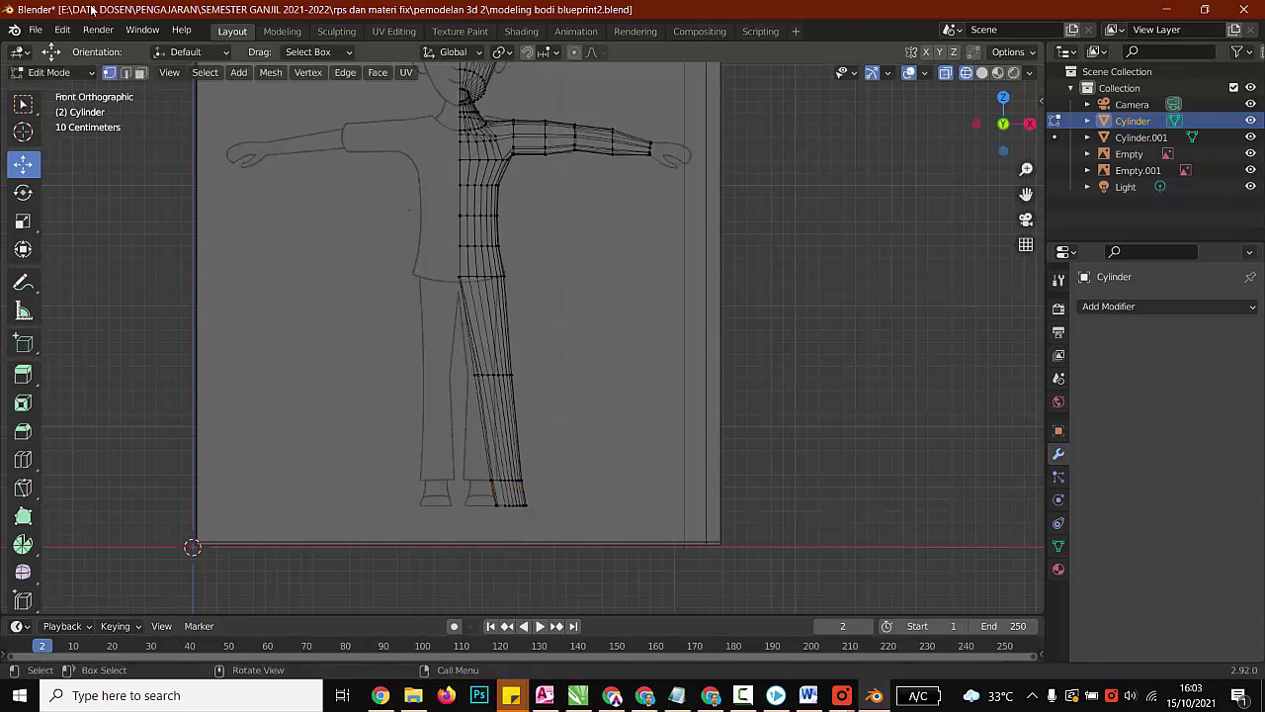
# Step: Return to Object Mode and display the model in solid shading with nothing selected
pyautogui.click(54, 73)
pyautogui.click(60, 92)
pyautogui.click(287, 228)
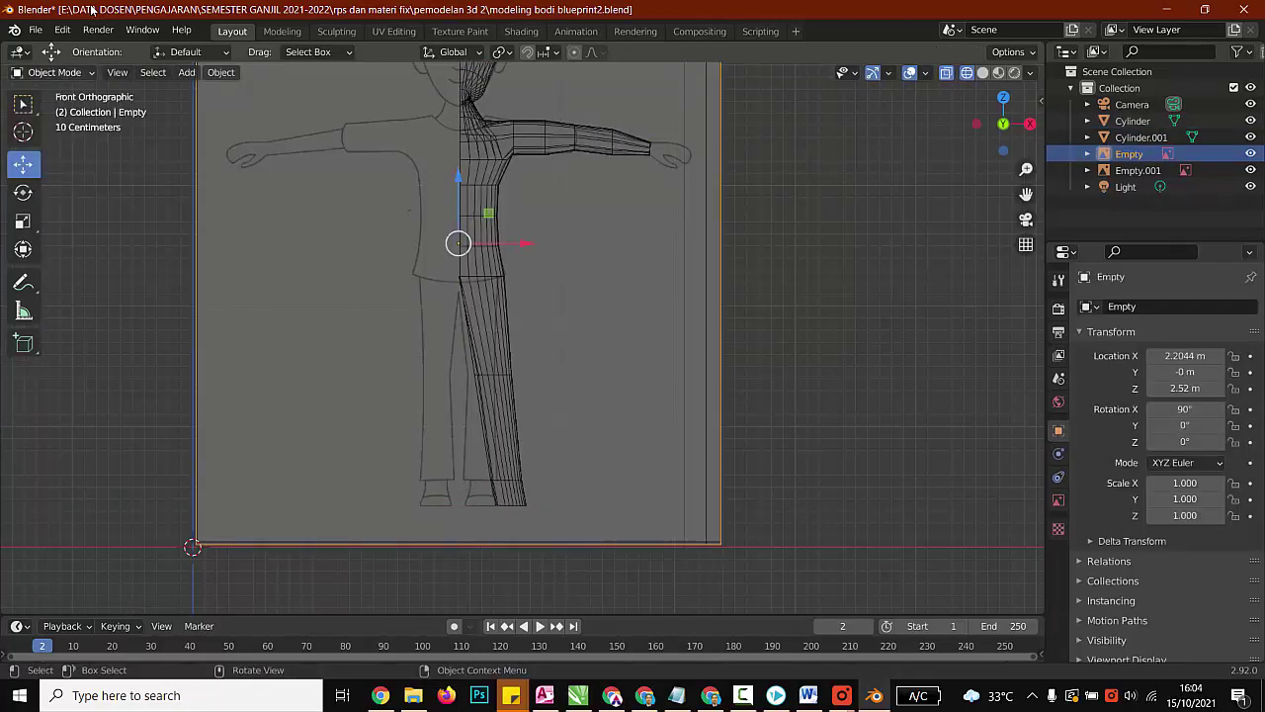
pyautogui.click(983, 73)
pyautogui.click(840, 258)
pyautogui.scroll(2, 840, 257)
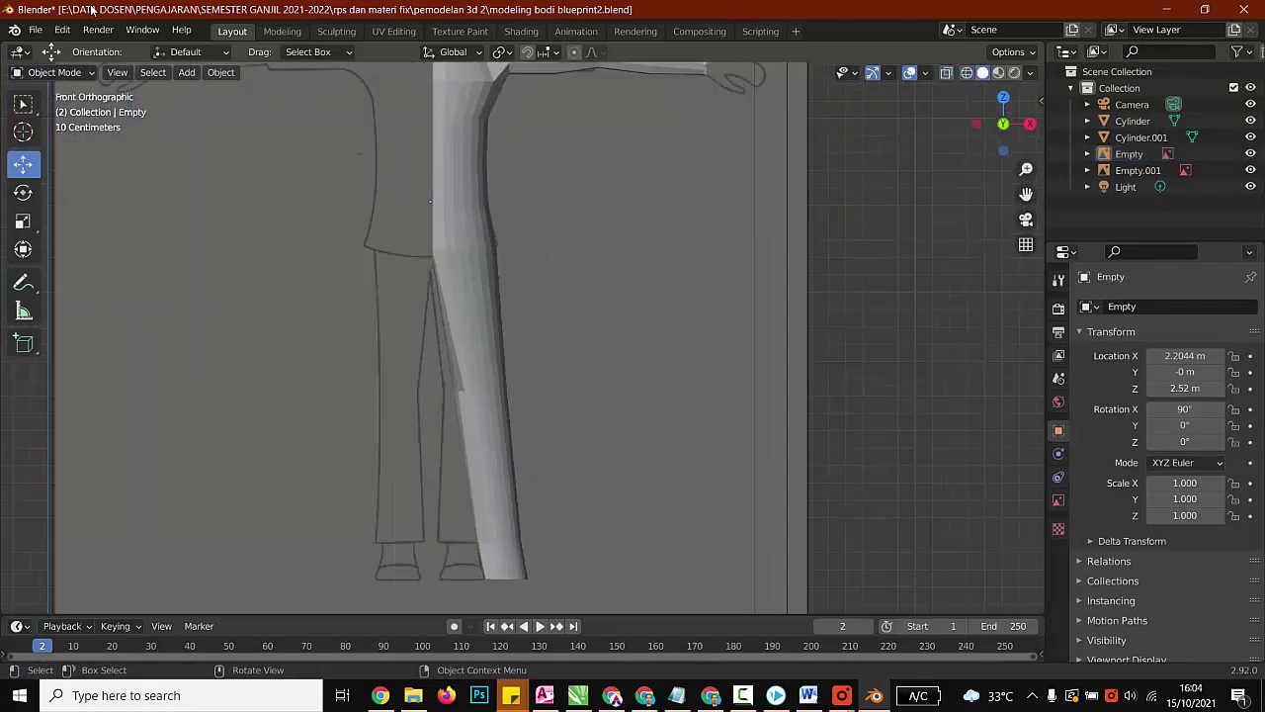
pyautogui.scroll(-2, 840, 257)
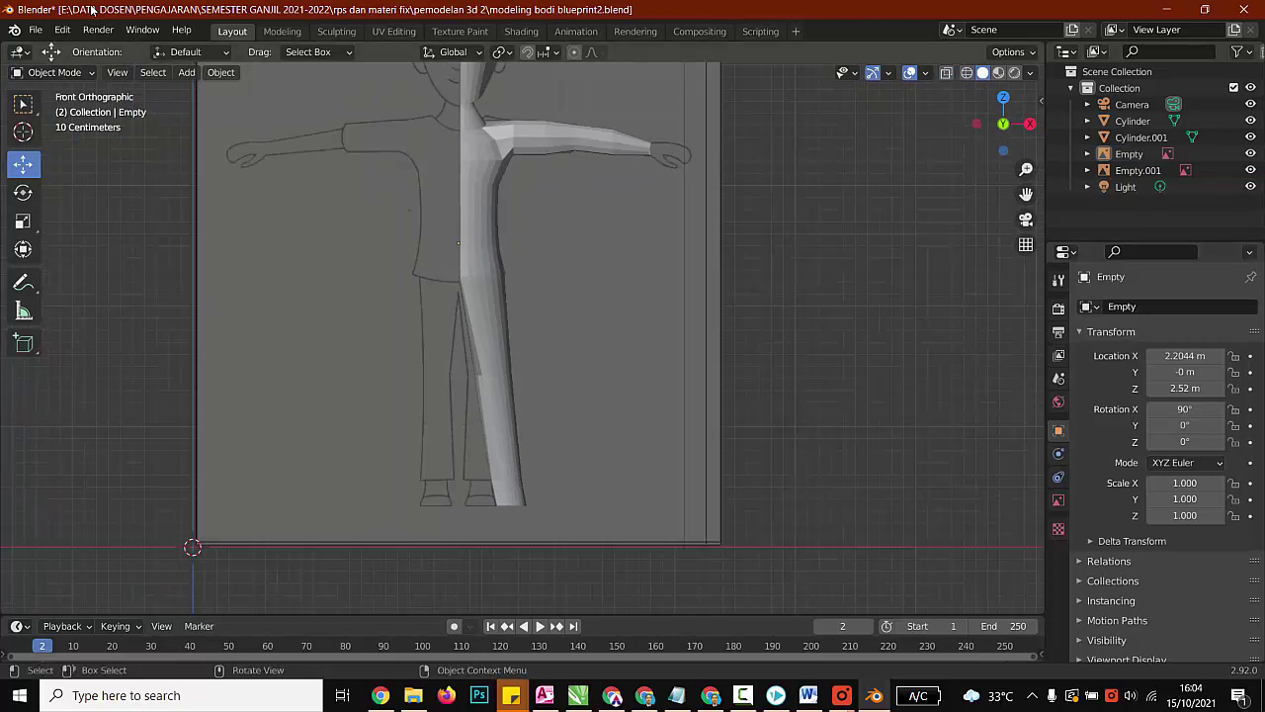
# Step: Add a Mirror modifier across X to the half body to complete the figure
pyautogui.click(486, 267)
pyautogui.click(1137, 307)
pyautogui.click(924, 494)
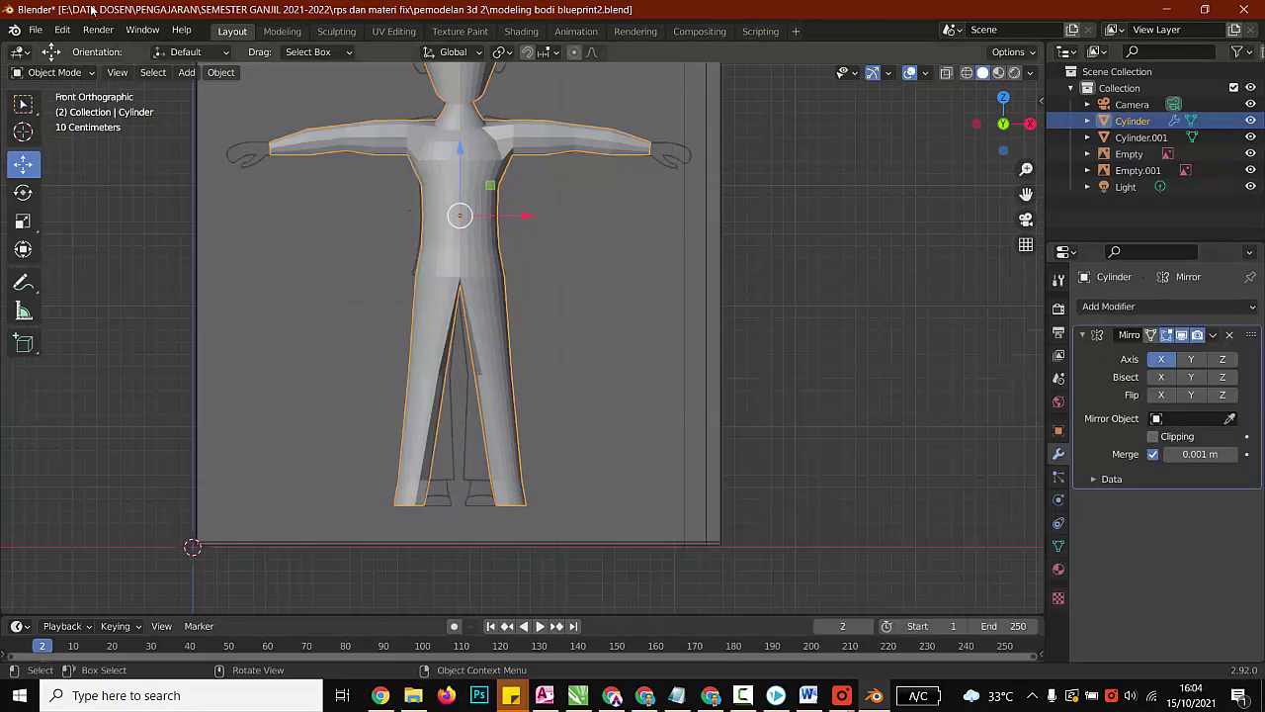
pyautogui.click(603, 336)
pyautogui.scroll(-3, 603, 336)
pyautogui.click(487, 269)
pyautogui.scroll(1, 486, 269)
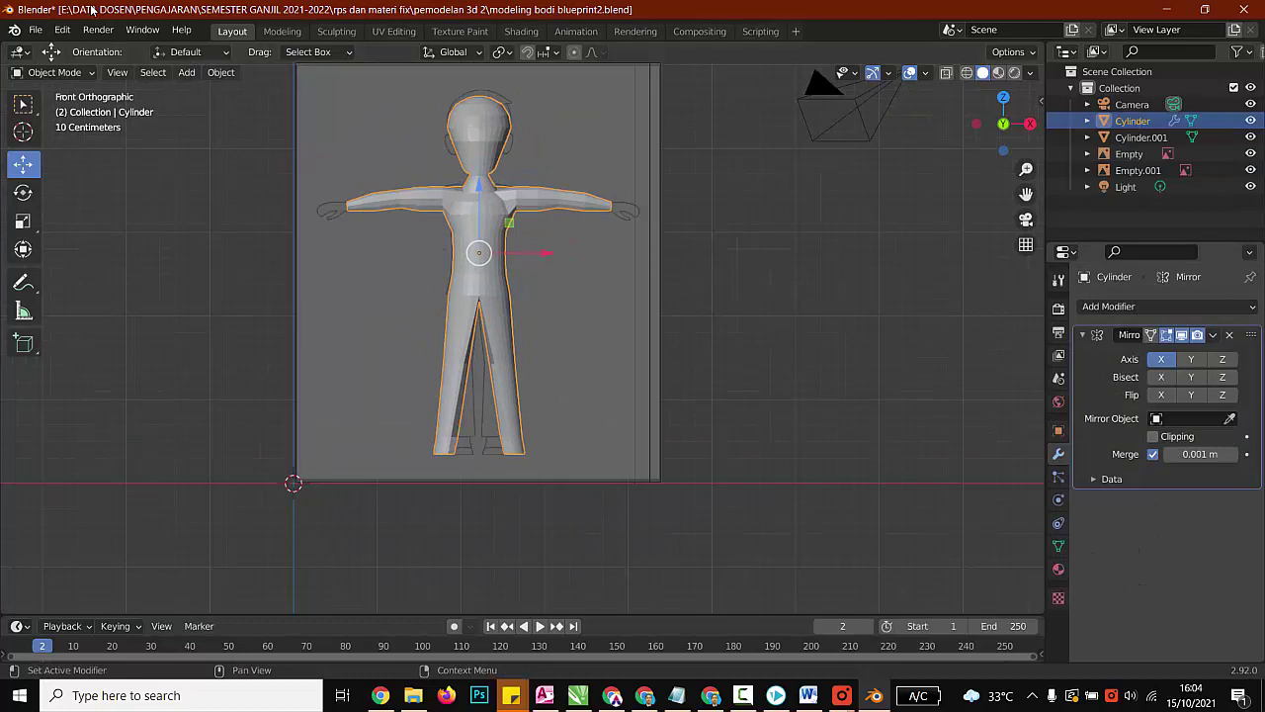
# Step: Enter Edit Mode on the body, select the edge loop at the wrist end and apply Fill Holes to it
pyautogui.moveTo(603, 326)
pyautogui.mouseDown(button='middle')
pyautogui.moveTo(450, 346)
pyautogui.moveTo(445, 380)
pyautogui.moveTo(490, 455)
pyautogui.moveTo(462, 407)
pyautogui.mouseUp(button='middle')
pyautogui.scroll(4, 445, 380)
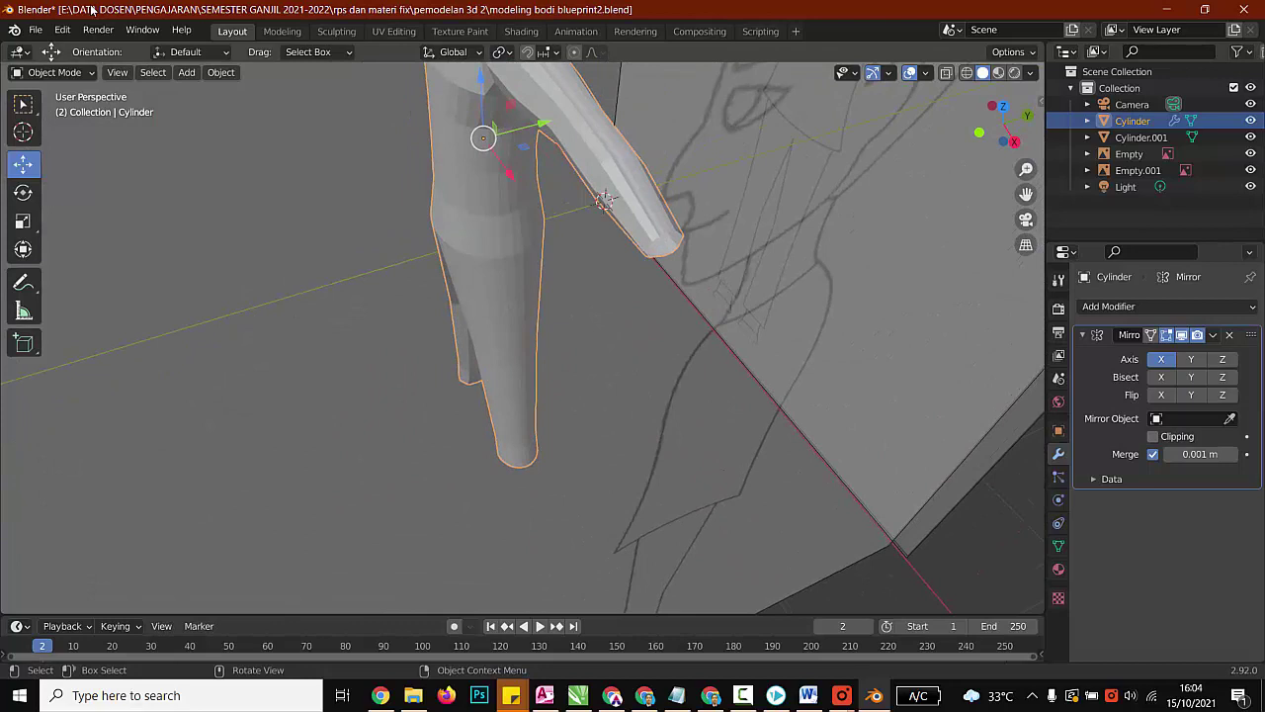
pyautogui.click(54, 72)
pyautogui.click(52, 110)
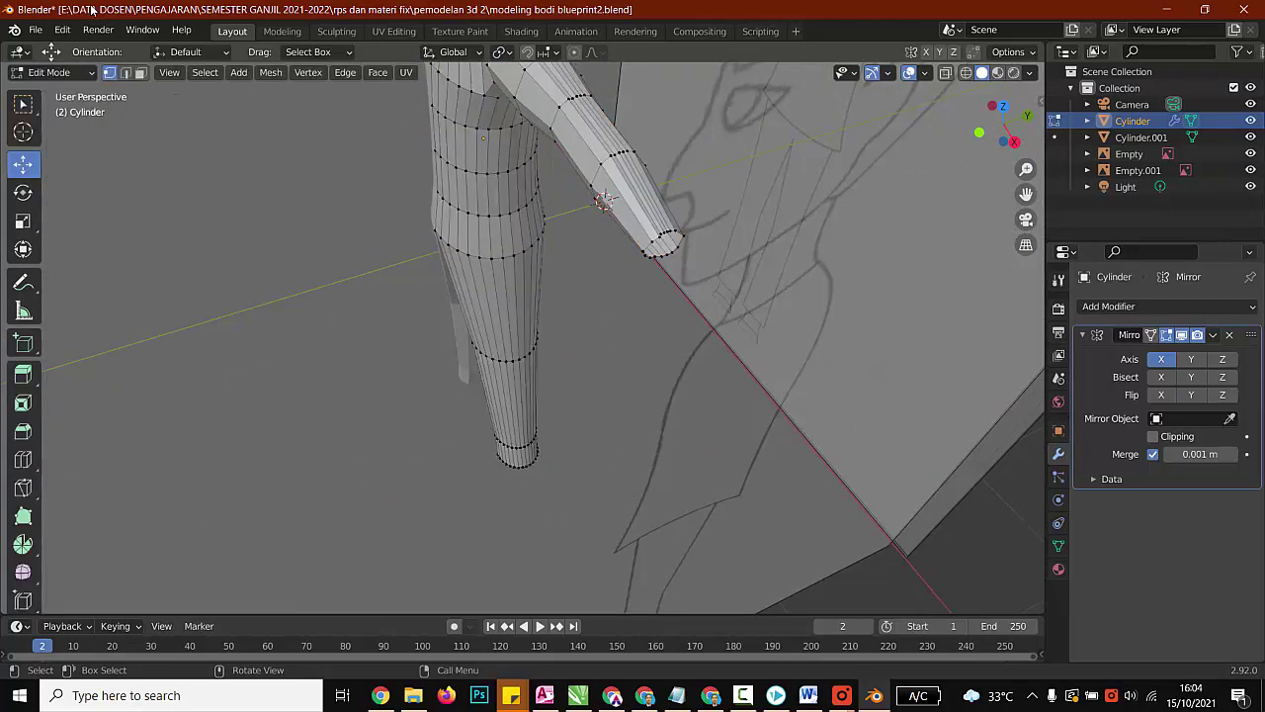
pyautogui.keyDown('alt'); pyautogui.click(654, 254); pyautogui.keyUp('alt')
pyautogui.hotkey('ctrl', 'z')
pyautogui.click(271, 72)
pyautogui.moveTo(303, 432)
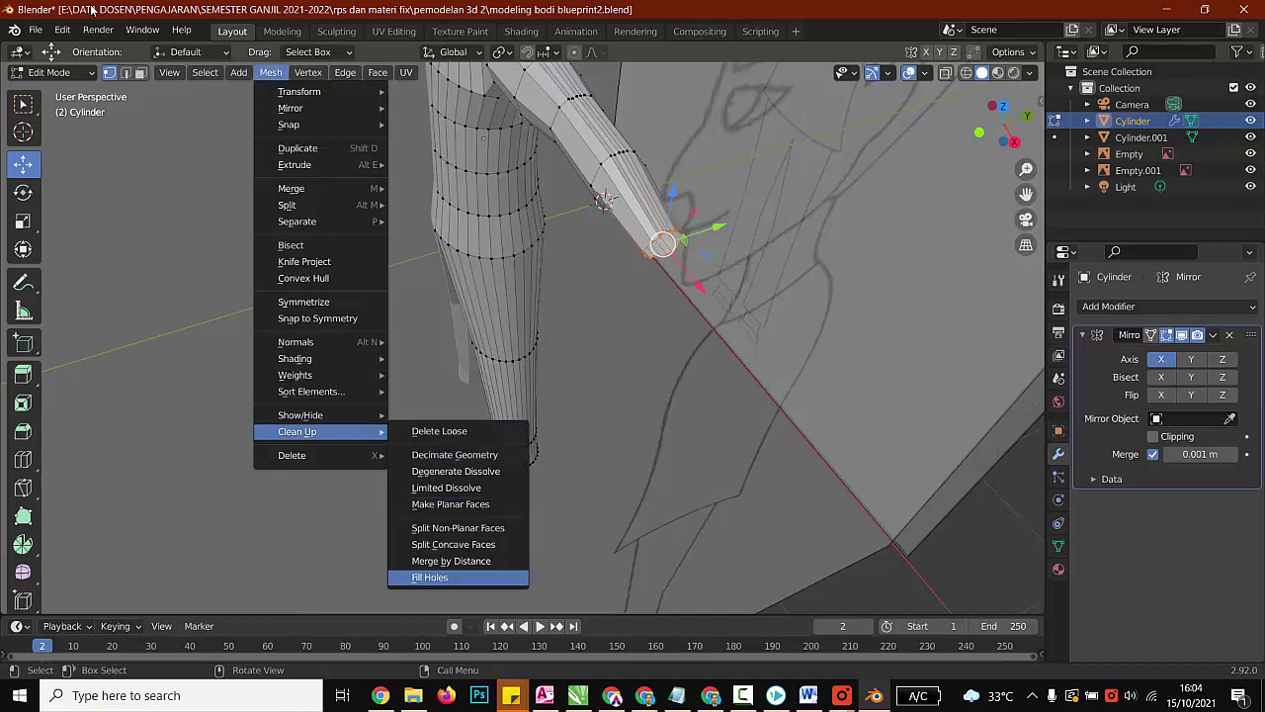
pyautogui.click(433, 577)
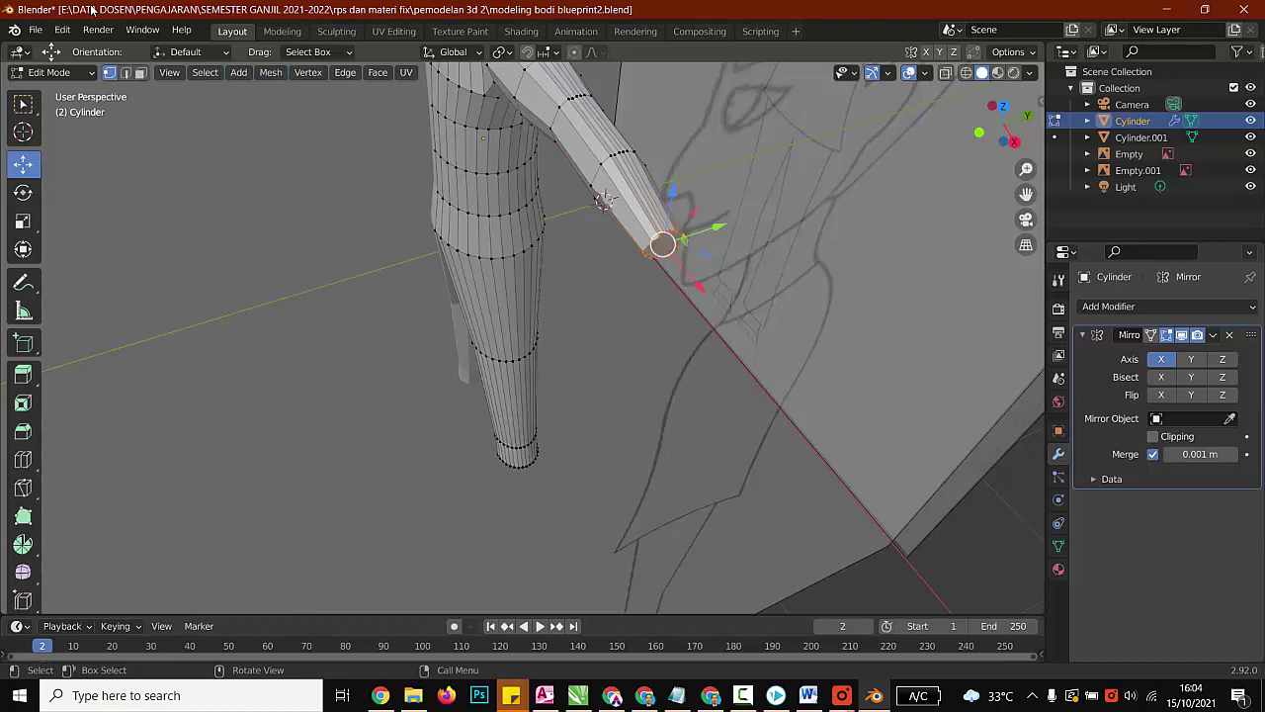
pyautogui.scroll(-3, 544, 336)
pyautogui.moveTo(514, 317)
pyautogui.mouseDown(button='middle')
pyautogui.moveTo(653, 267)
pyautogui.moveTo(707, 361)
pyautogui.moveTo(652, 271)
pyautogui.moveTo(628, 168)
pyautogui.moveTo(618, 212)
pyautogui.mouseUp(button='middle')
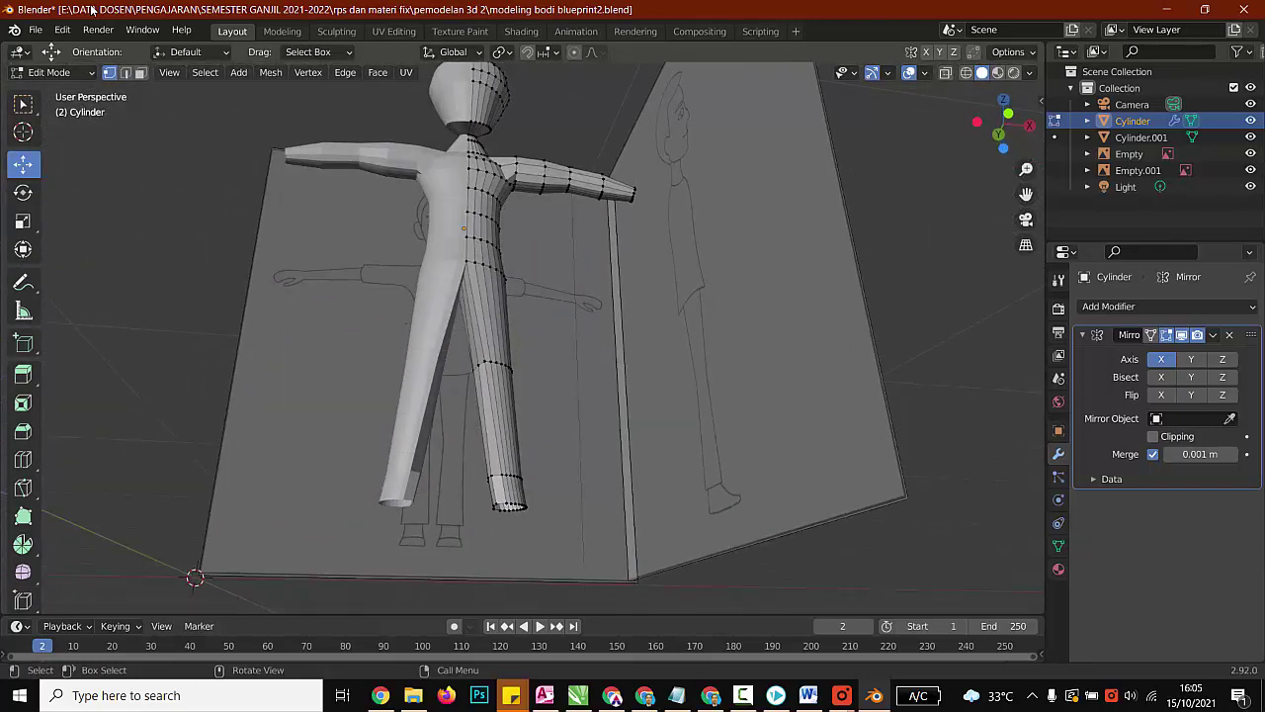
pyautogui.moveTo(460, 501); pyautogui.dragTo(554, 551)
pyautogui.hotkey('alt', 'a')
pyautogui.moveTo(573, 326)
pyautogui.mouseDown(button='middle')
pyautogui.moveTo(667, 445)
pyautogui.moveTo(682, 490)
pyautogui.mouseUp(button='middle')
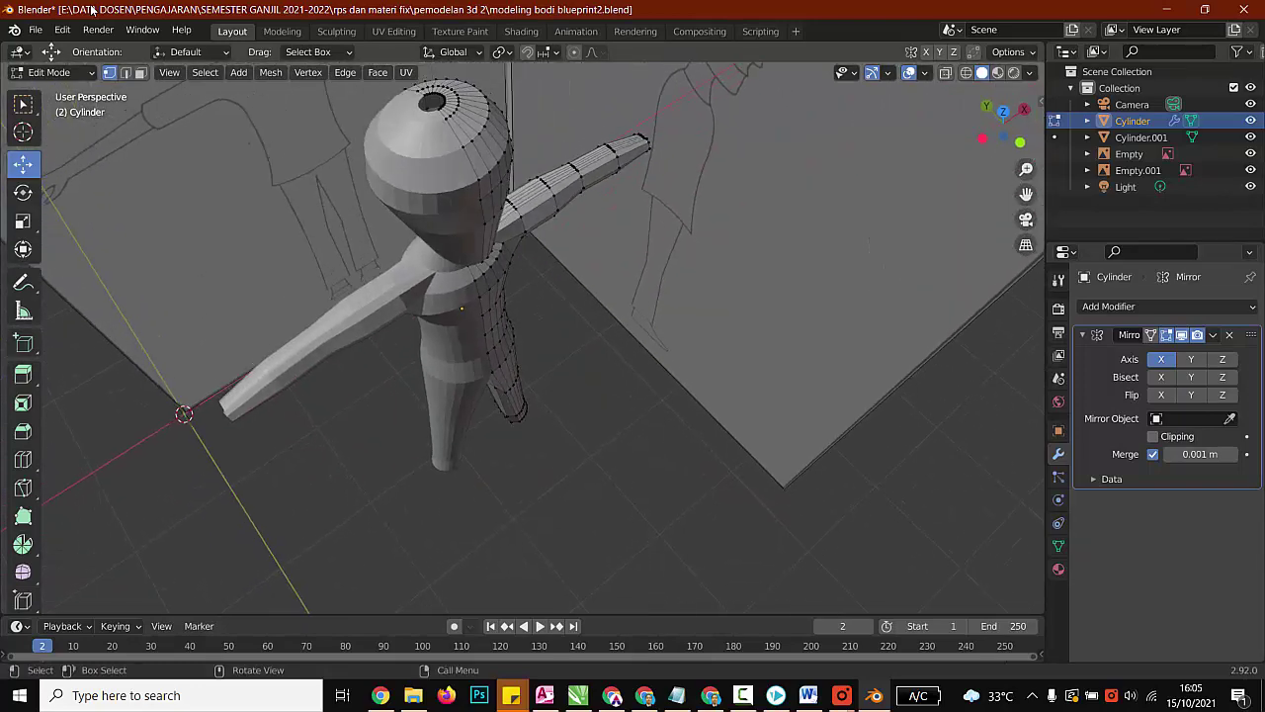
# Step: From the back view, select the vertices around the opening at the top of the head
pyautogui.click(1024, 110)
pyautogui.click(1029, 124)
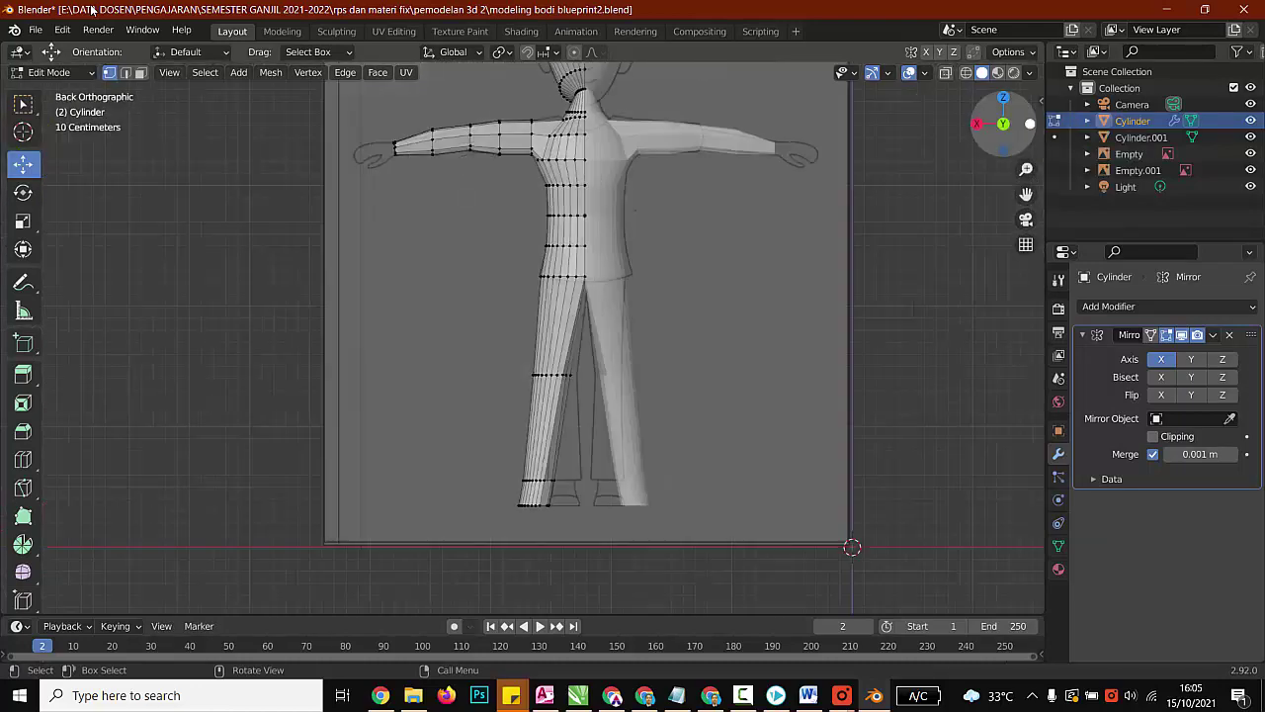
pyautogui.scroll(-3, 544, 337)
pyautogui.keyDown('shift'); pyautogui.moveTo(559, 198); pyautogui.dragTo(561, 455, button='middle'); pyautogui.keyUp('shift')
pyautogui.scroll(10, 543, 337)
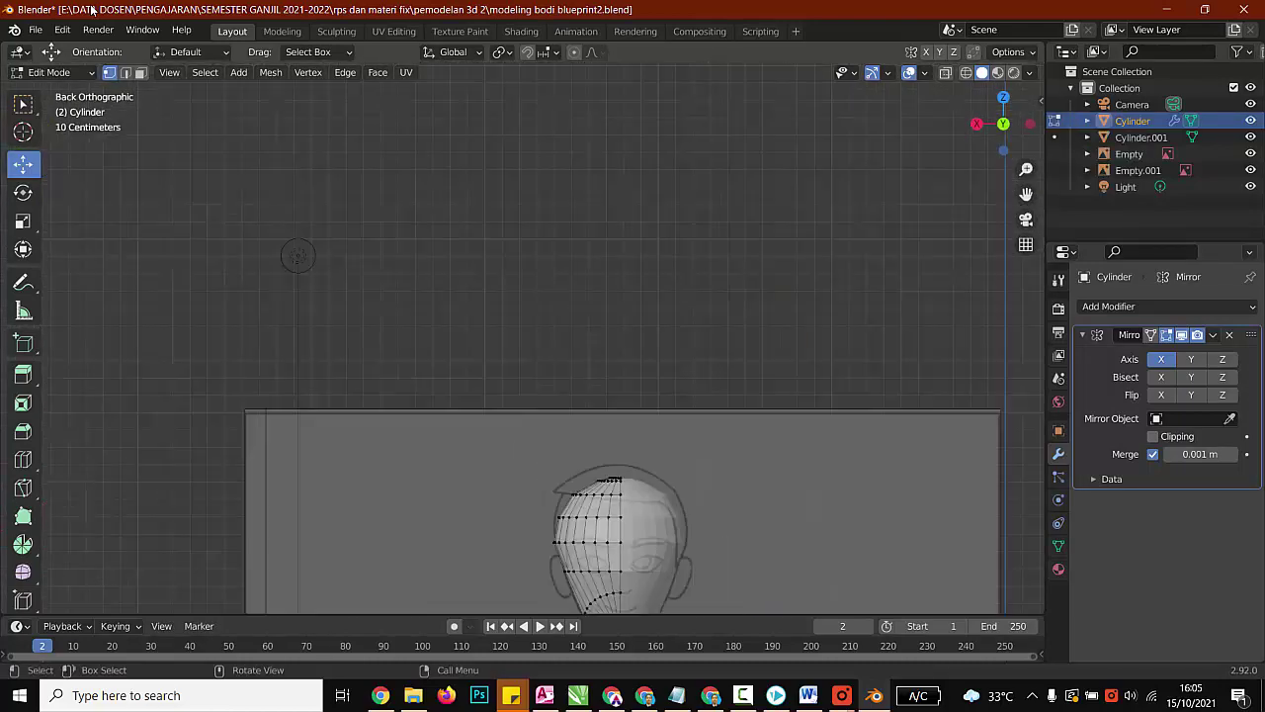
pyautogui.scroll(-5, 544, 337)
pyautogui.scroll(2, 544, 337)
pyautogui.moveTo(752, 484); pyautogui.dragTo(737, 493)
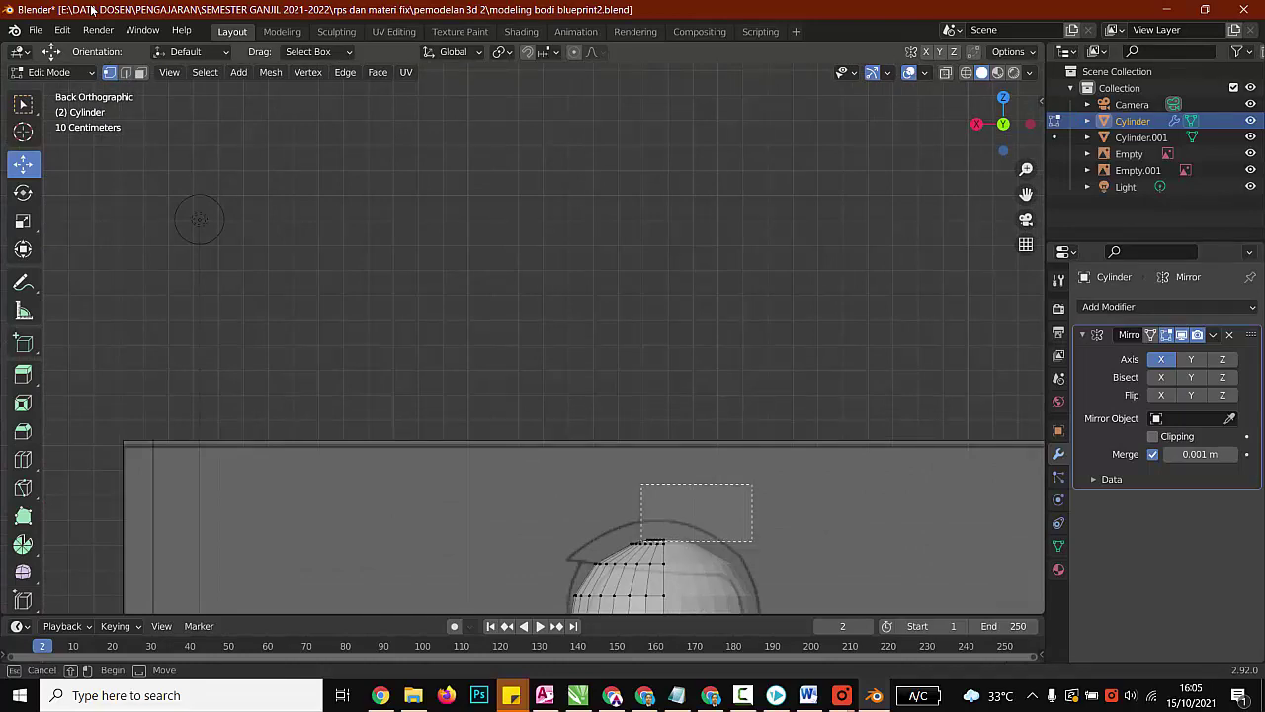
pyautogui.moveTo(641, 541); pyautogui.dragTo(640, 542)
pyautogui.moveTo(642, 416); pyautogui.dragTo(633, 538, button='middle')
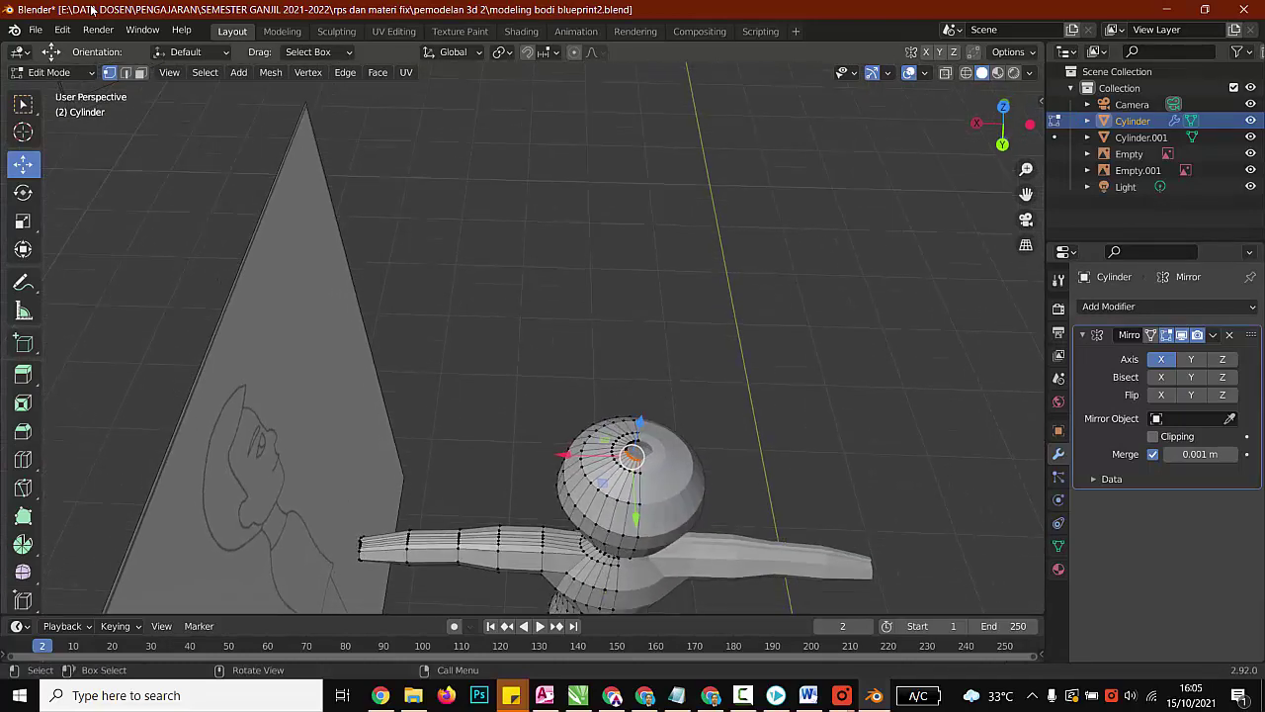
# Step: Try selecting the ring around the head's top opening in wireframe, and clear the selection in solid shading
pyautogui.click(967, 72)
pyautogui.moveTo(632, 435); pyautogui.dragTo(643, 276, button='middle')
pyautogui.keyDown('shift'); pyautogui.moveTo(642, 434); pyautogui.dragTo(633, 237, button='middle'); pyautogui.keyUp('shift')
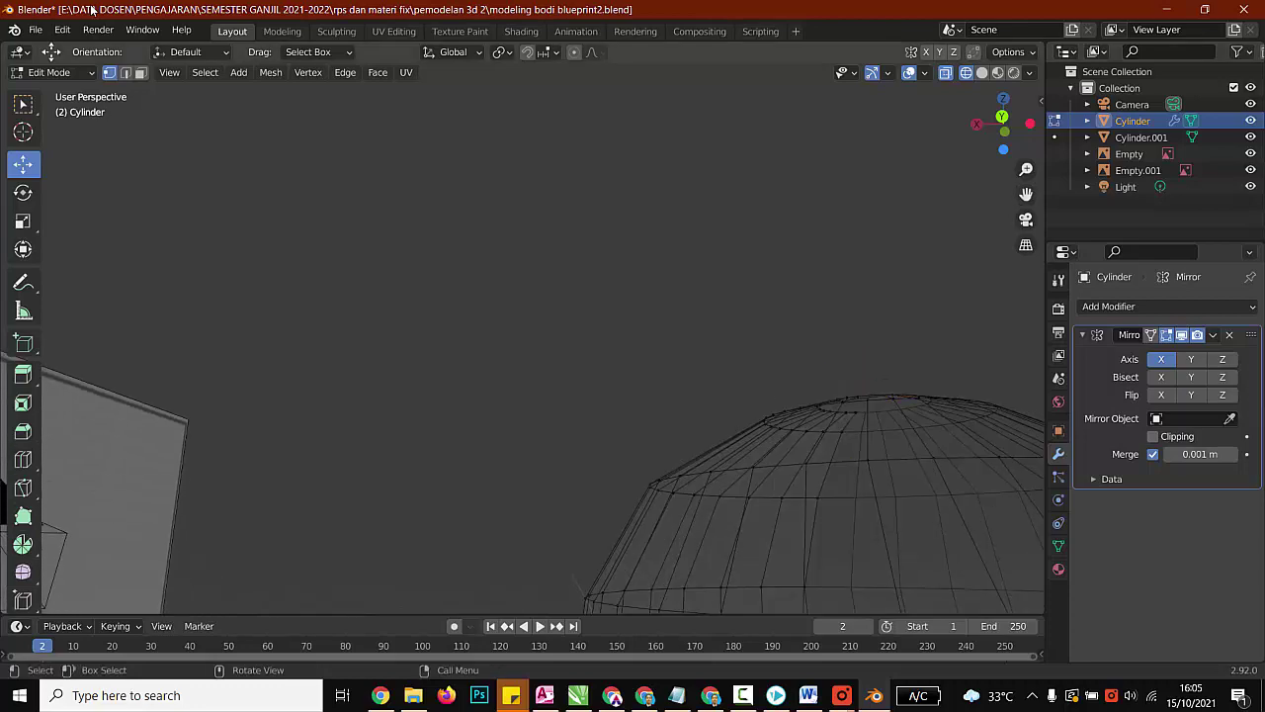
pyautogui.moveTo(632, 375)
pyautogui.mouseDown(button='middle')
pyautogui.moveTo(583, 411)
pyautogui.moveTo(597, 391)
pyautogui.mouseUp(button='middle')
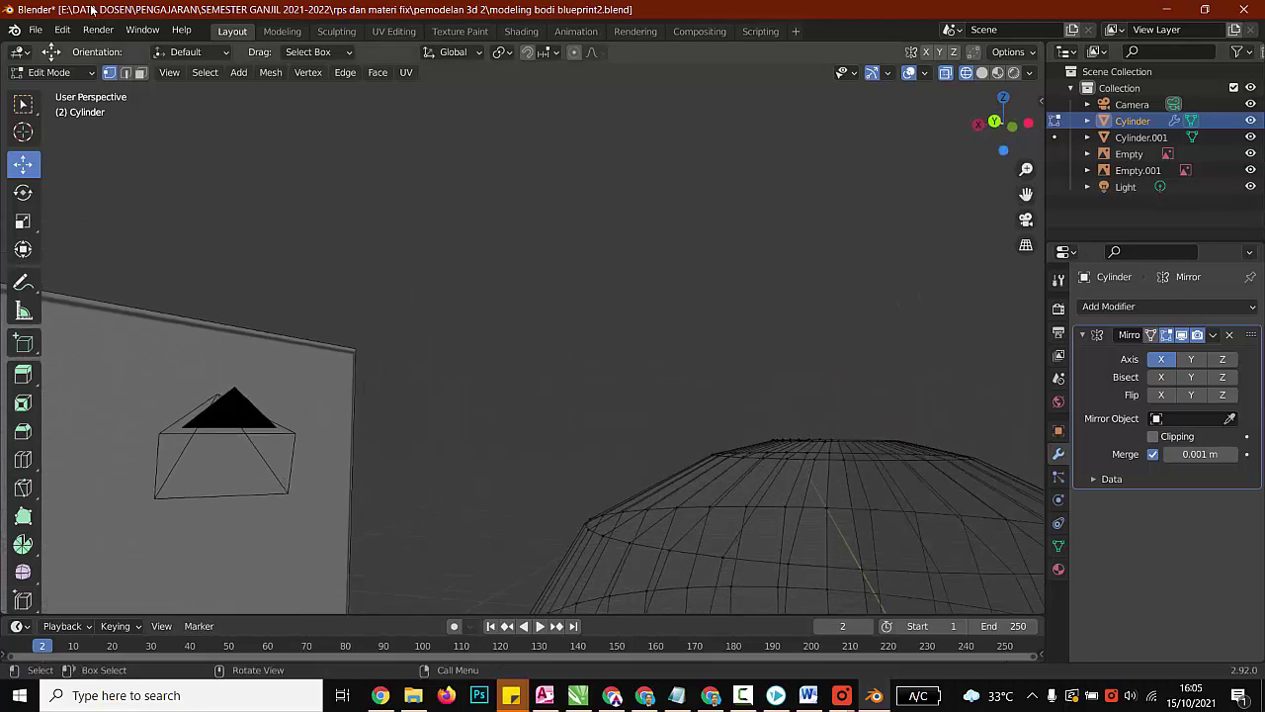
pyautogui.moveTo(928, 395); pyautogui.dragTo(593, 443)
pyautogui.scroll(-4, 593, 441)
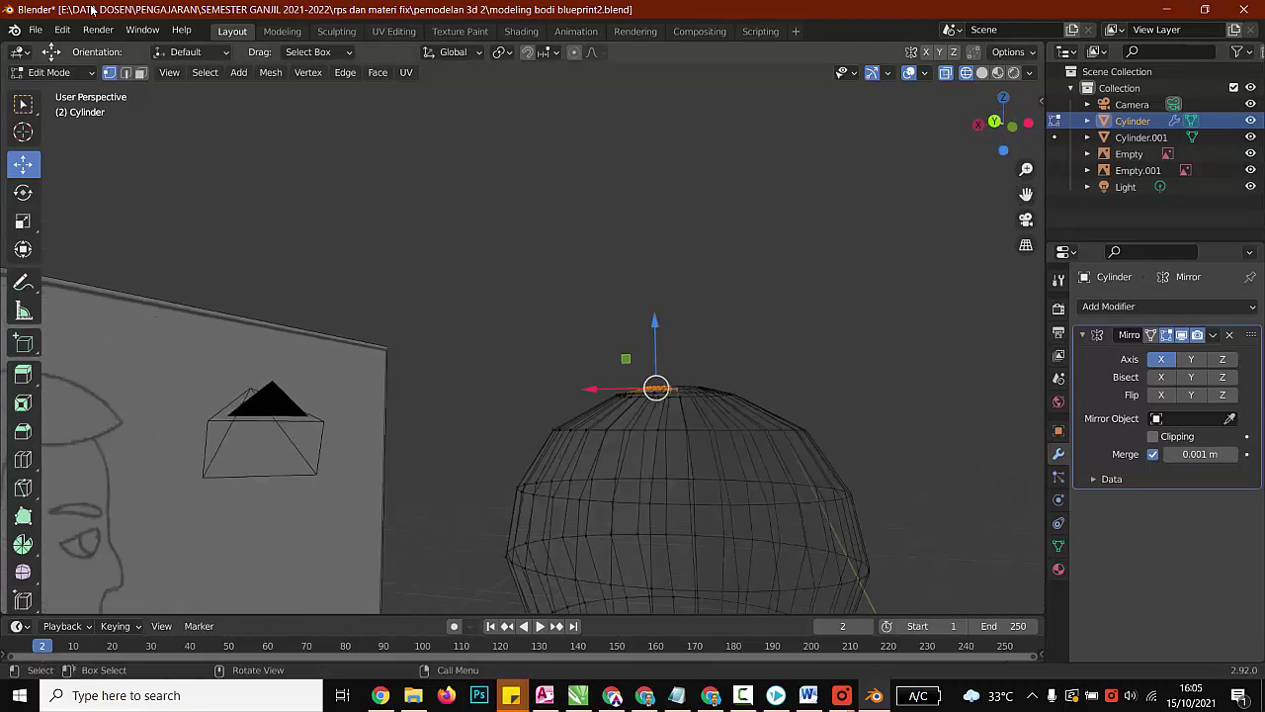
pyautogui.click(981, 72)
pyautogui.click(890, 228)
pyautogui.moveTo(889, 227); pyautogui.dragTo(909, 381, button='middle')
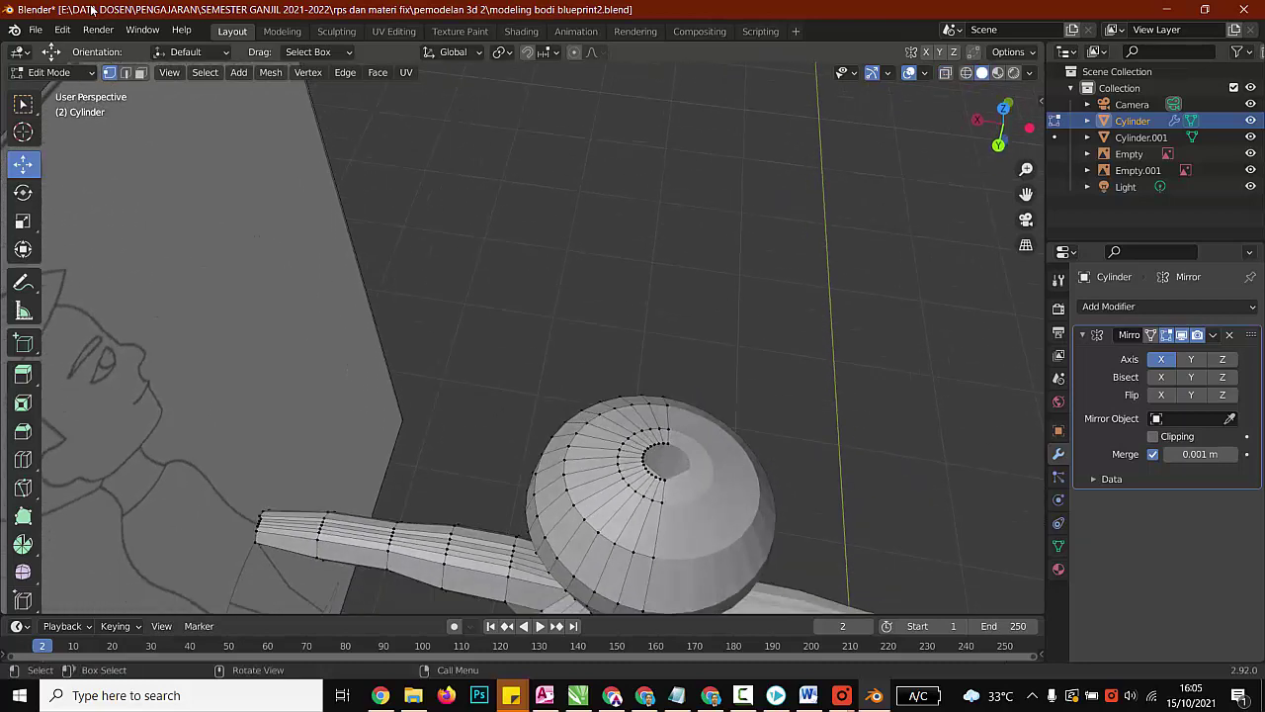
# Step: Retry the wireframe selection of the top-of-head vertices, deselect them and return to a solid view of the whole figure
pyautogui.scroll(2, 544, 341)
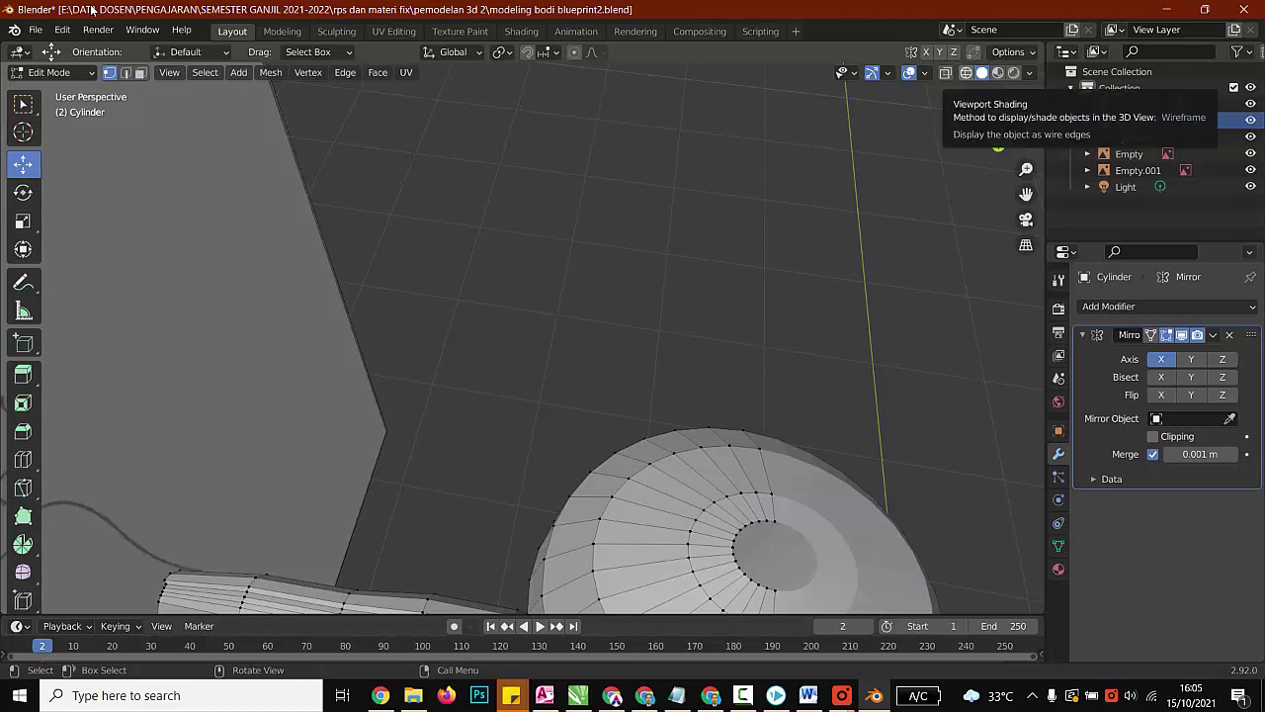
pyautogui.click(965, 72)
pyautogui.moveTo(890, 297); pyautogui.dragTo(900, 152, button='middle')
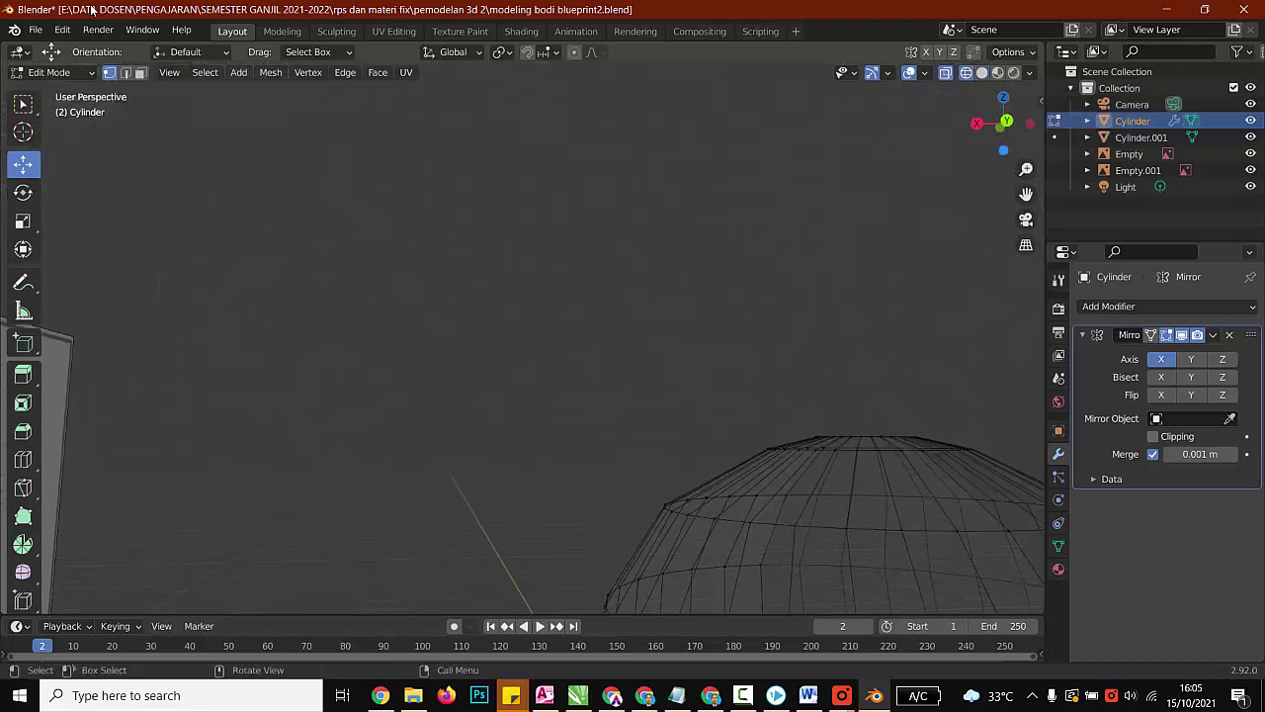
pyautogui.moveTo(995, 347); pyautogui.dragTo(797, 445)
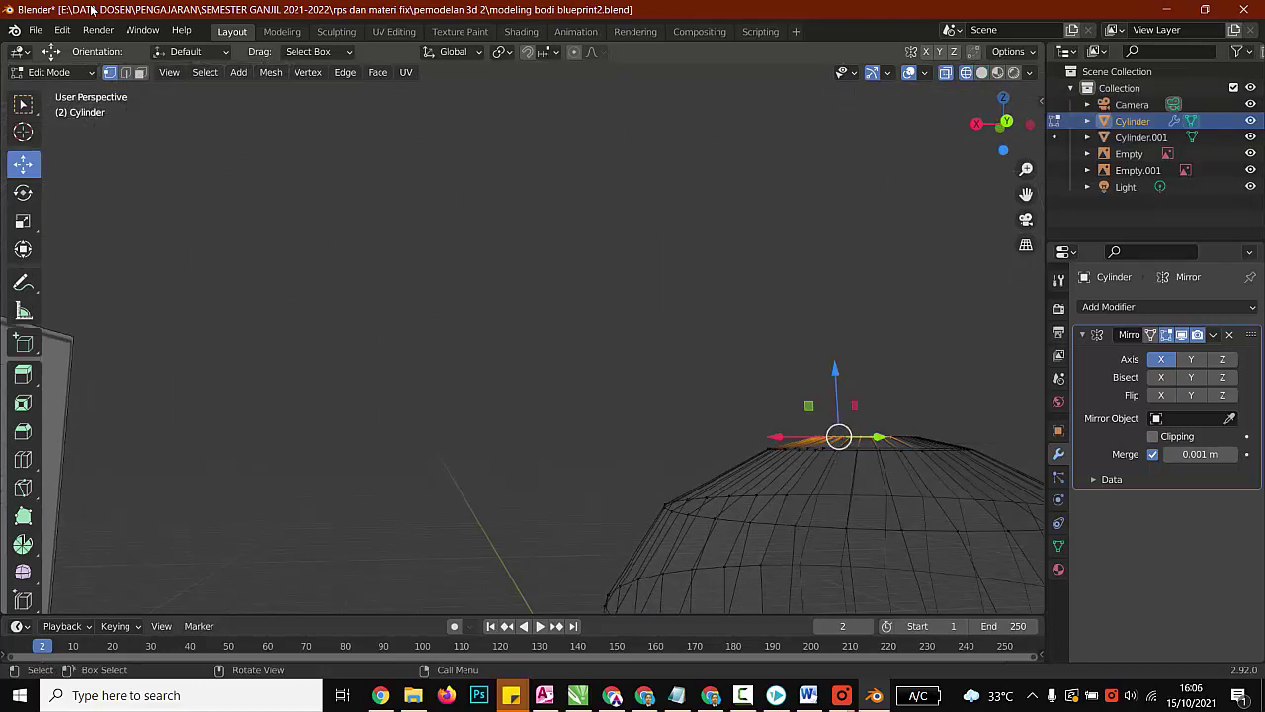
pyautogui.click(982, 72)
pyautogui.click(791, 277)
pyautogui.moveTo(791, 277); pyautogui.dragTo(484, 291, button='middle')
pyautogui.scroll(-5, 791, 406)
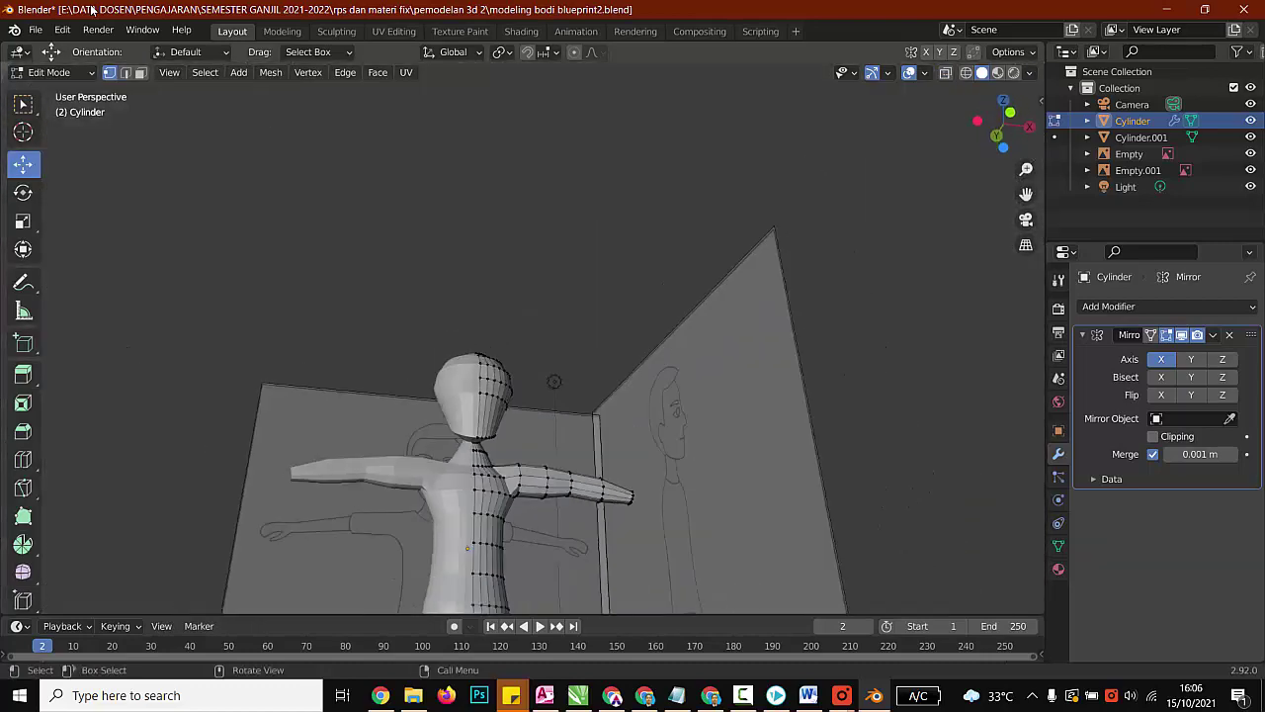
pyautogui.scroll(-2, 485, 292)
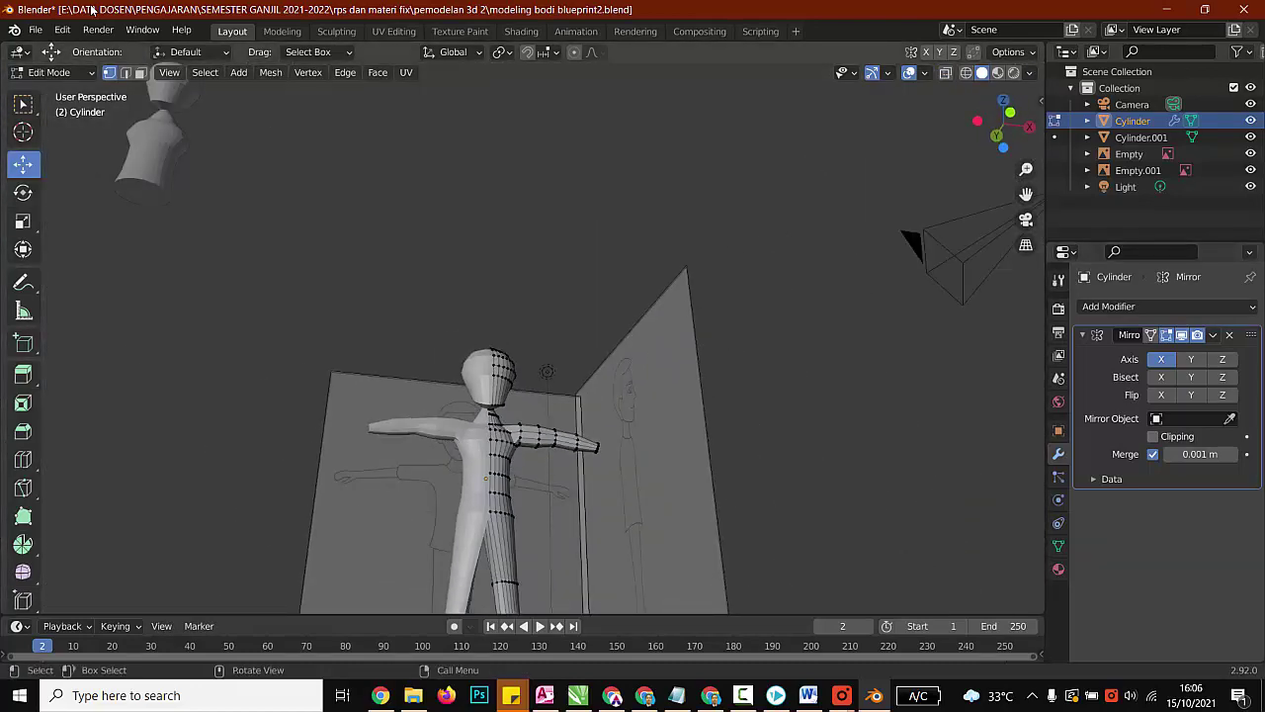
# Step: Leave Edit Mode, copy the body and place the duplicate along the X axis beside the blueprint planes
pyautogui.scroll(-3, 485, 291)
pyautogui.moveTo(484, 292); pyautogui.dragTo(479, 366, button='middle')
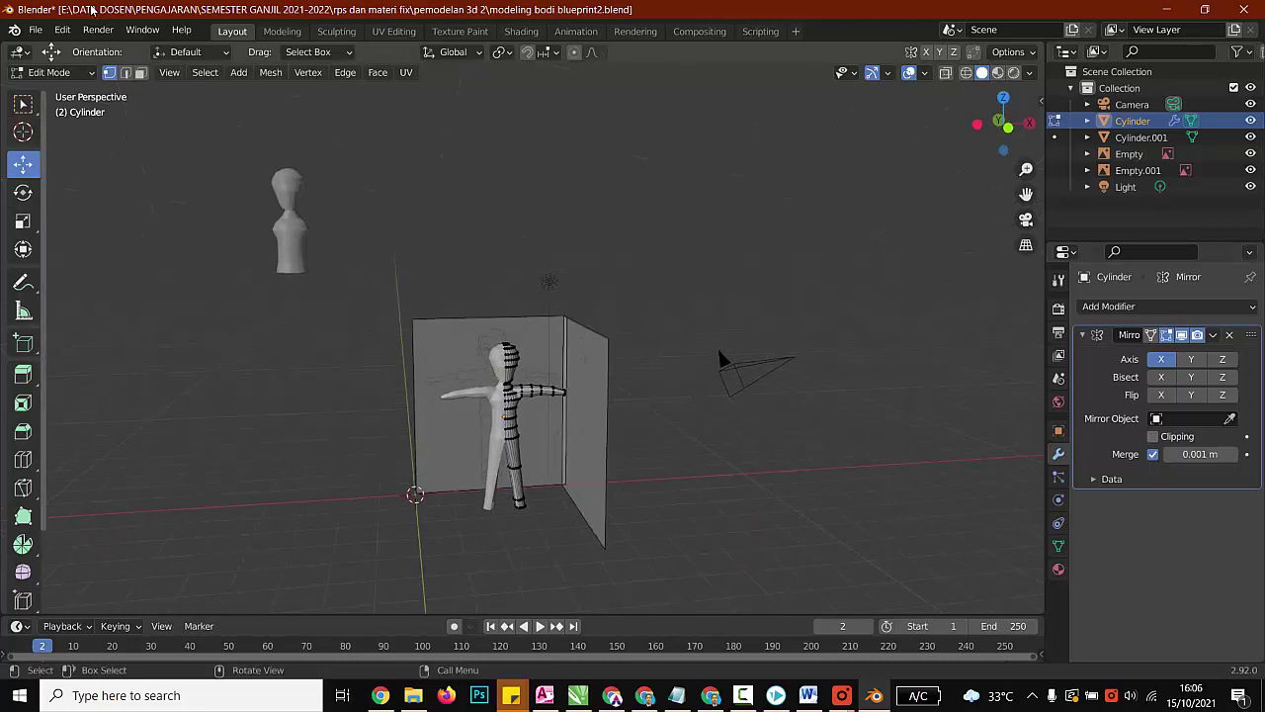
pyautogui.press('Tab')
pyautogui.moveTo(587, 302)
pyautogui.mouseDown()
pyautogui.moveTo(488, 432)
pyautogui.moveTo(524, 336)
pyautogui.mouseUp()
pyautogui.click(504, 425)
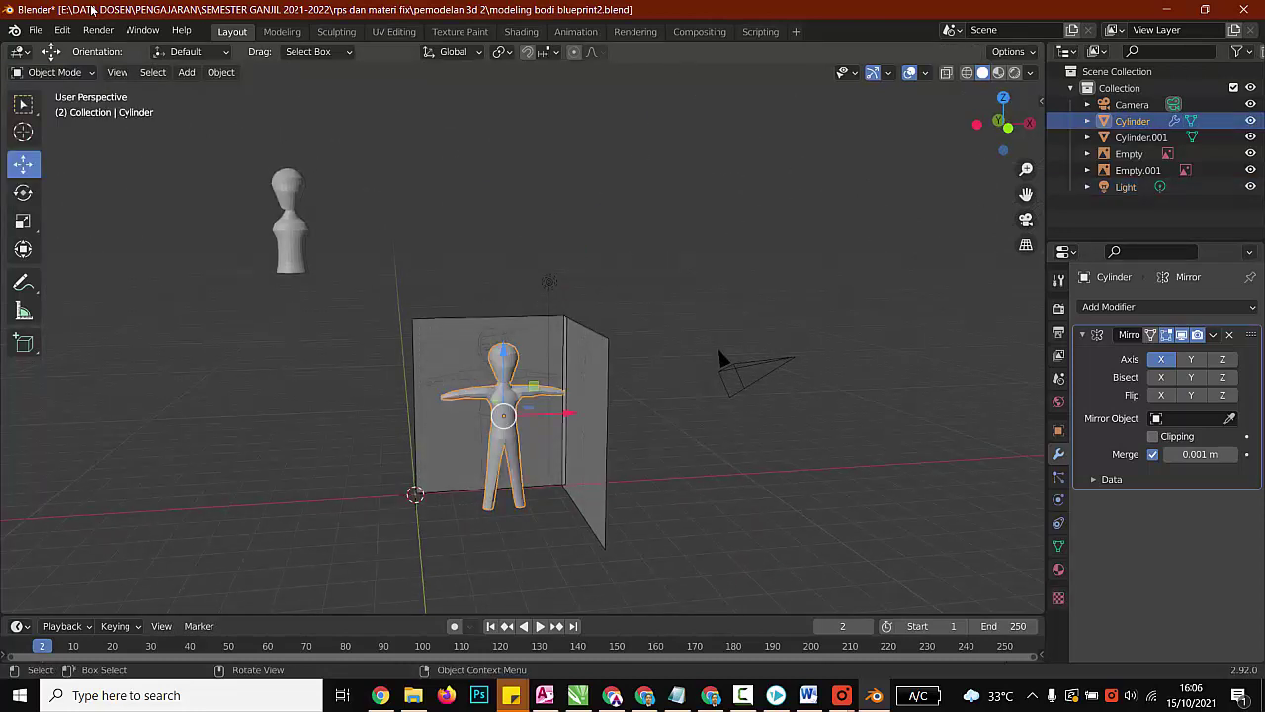
pyautogui.hotkey('ctrl', 'c')
pyautogui.hotkey('ctrl', 'v')
pyautogui.moveTo(568, 413); pyautogui.dragTo(265, 427)
# Step: Select the original body between the blueprints again and save the file
pyautogui.click(505, 430)
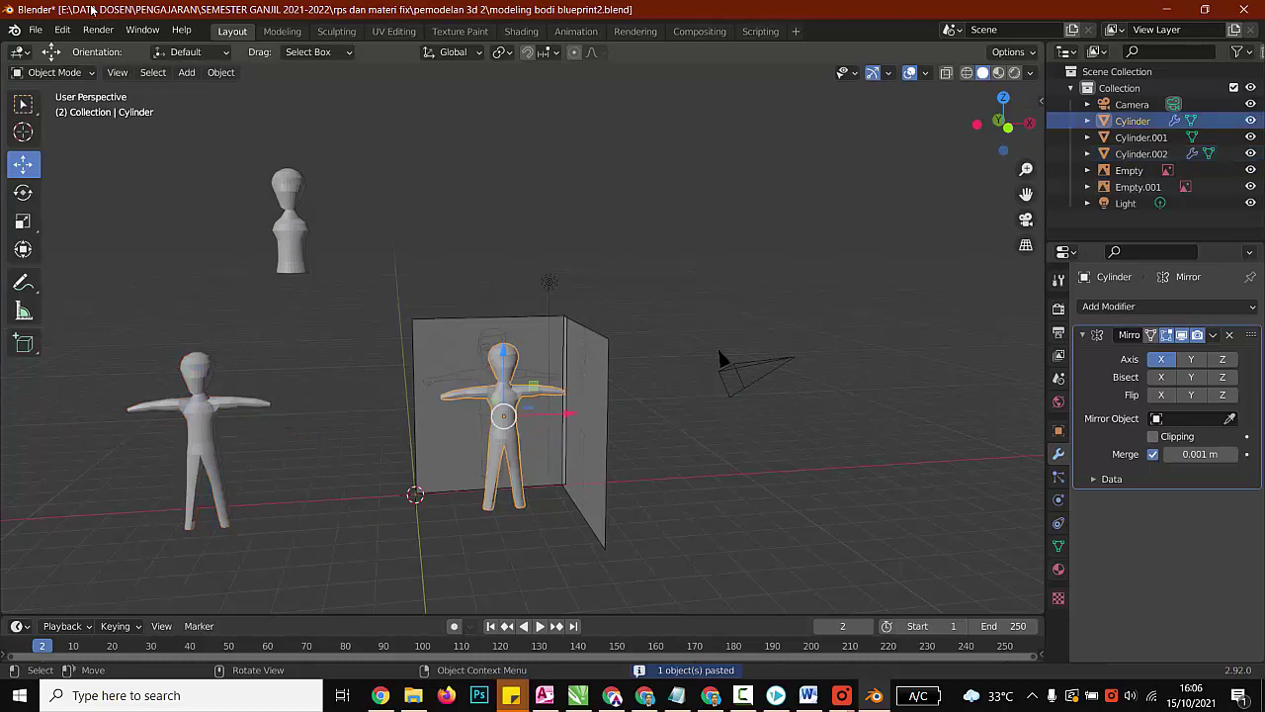
pyautogui.press('KP_Decimal')
pyautogui.hotkey('alt', 'a')
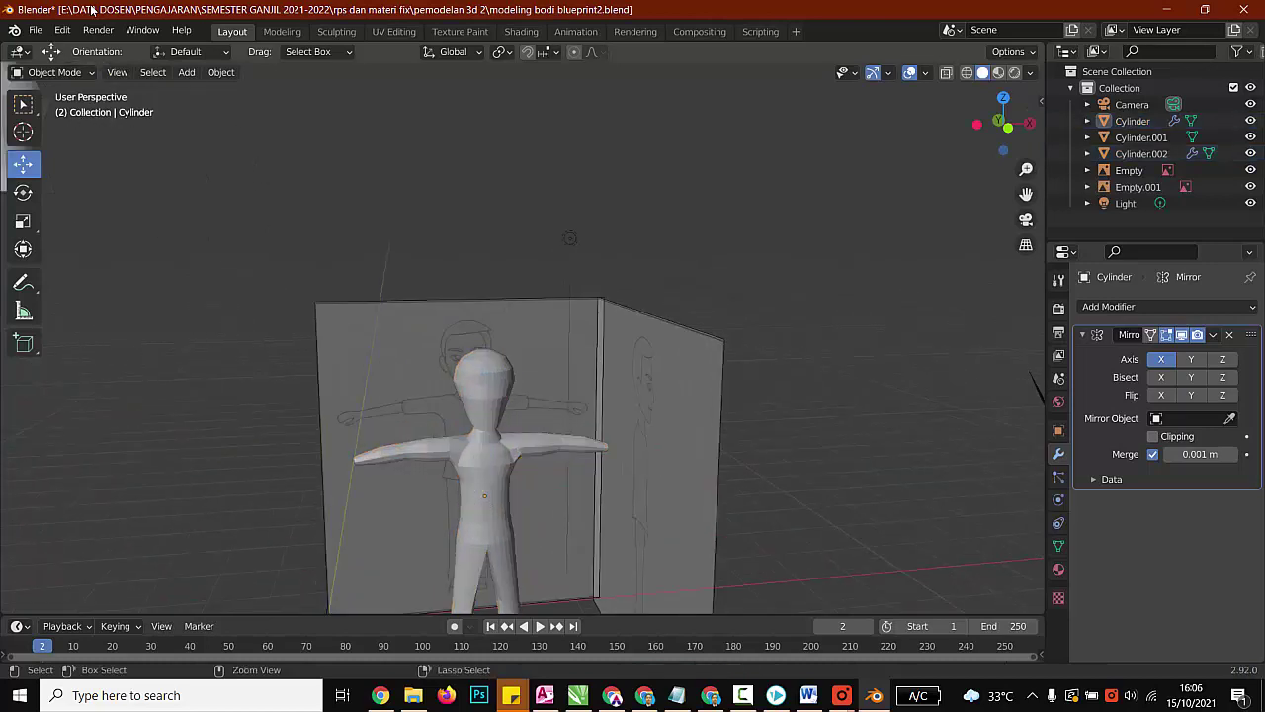
pyautogui.hotkey('ctrl', 's')
pyautogui.hotkey('ctrl', 'z')
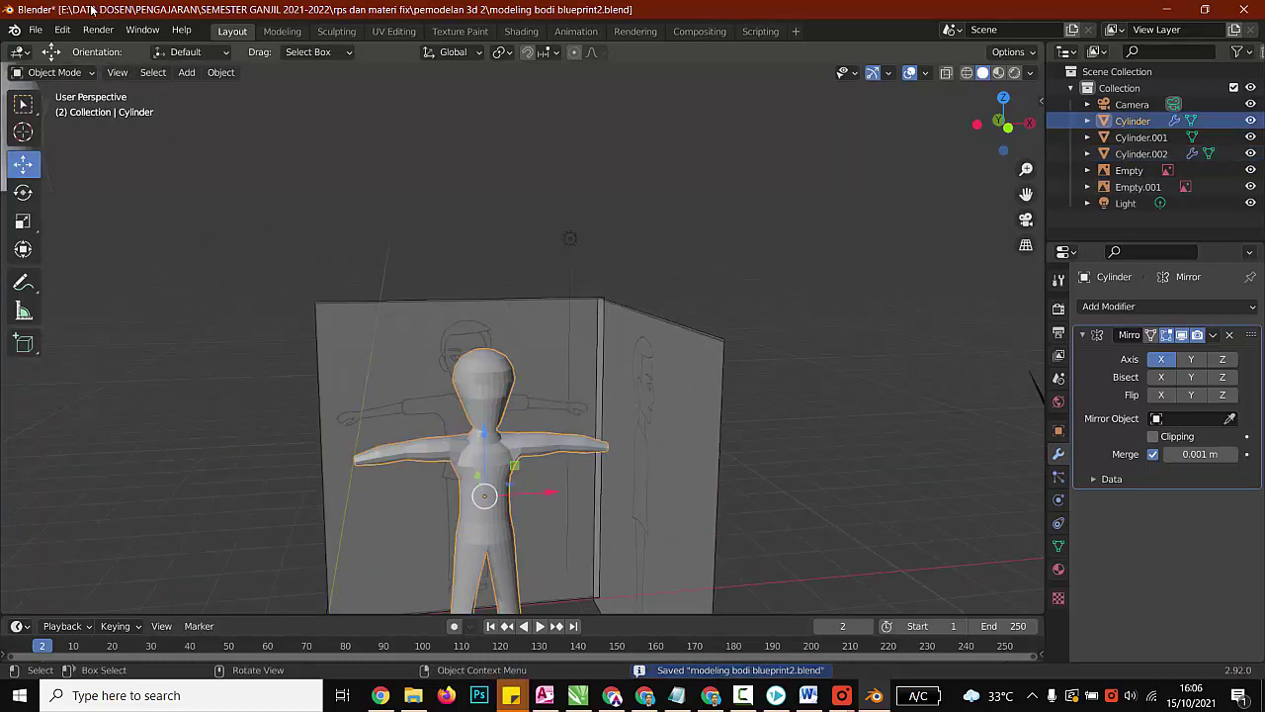
# Step: Copy the original body again and move this second duplicate along X to beyond the first duplicate
pyautogui.hotkey('ctrl', 'c')
pyautogui.hotkey('ctrl', 'v')
pyautogui.scroll(-1, 522, 341)
pyautogui.moveTo(556, 466); pyautogui.dragTo(306, 482)
pyautogui.scroll(-3, 306, 482)
pyautogui.moveTo(415, 420); pyautogui.dragTo(79, 436)
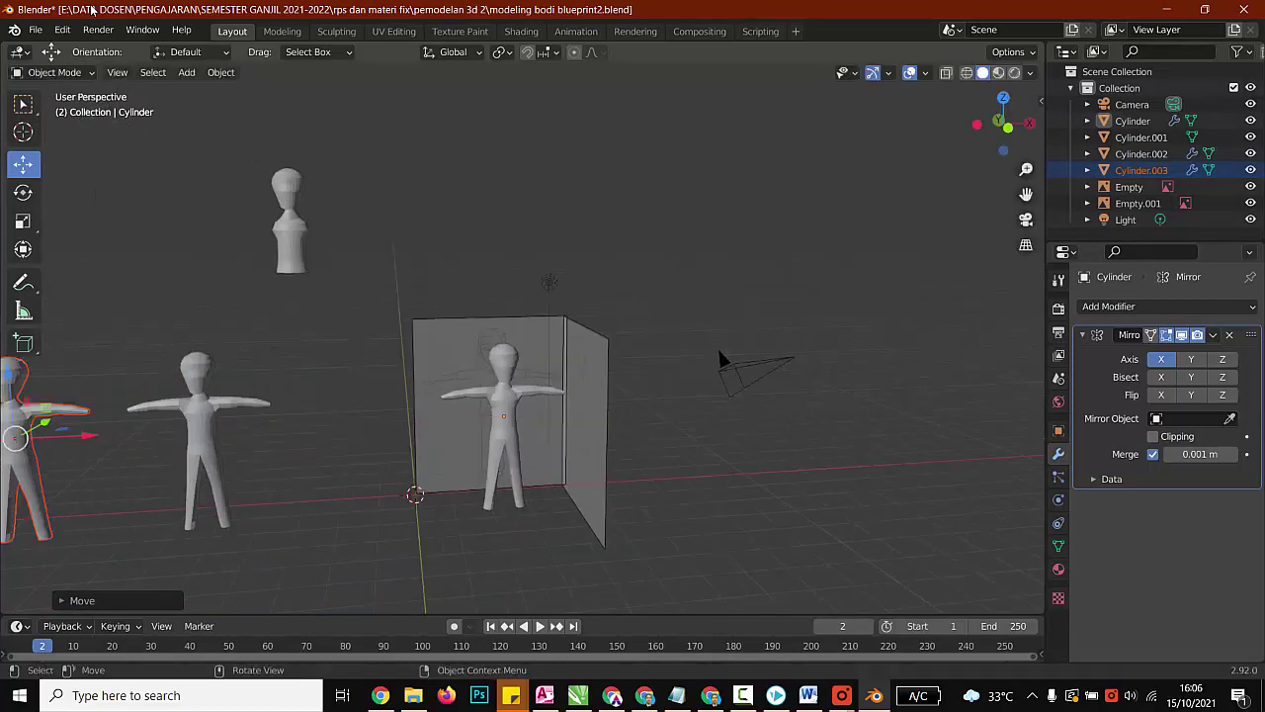
# Step: Select the original body and apply its Mirror modifier
pyautogui.click(504, 420)
pyautogui.scroll(4, 504, 420)
pyautogui.moveTo(504, 420); pyautogui.dragTo(486, 391, button='middle')
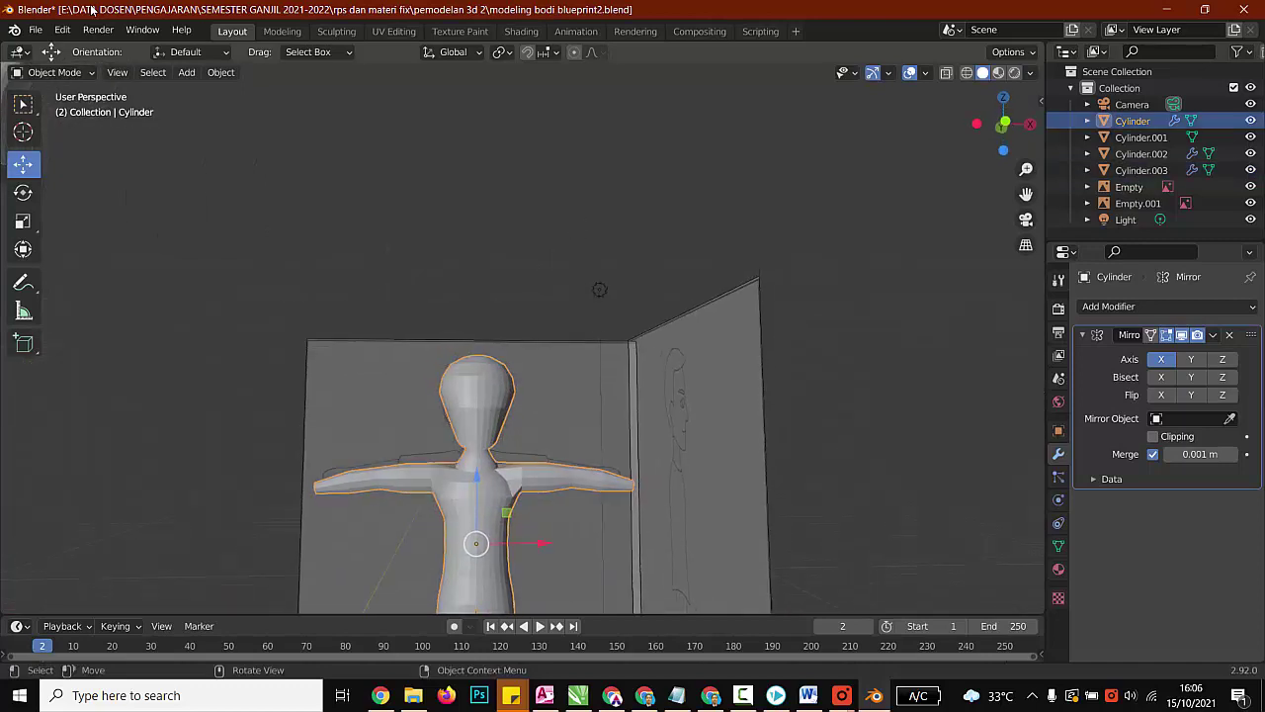
pyautogui.click(1213, 335)
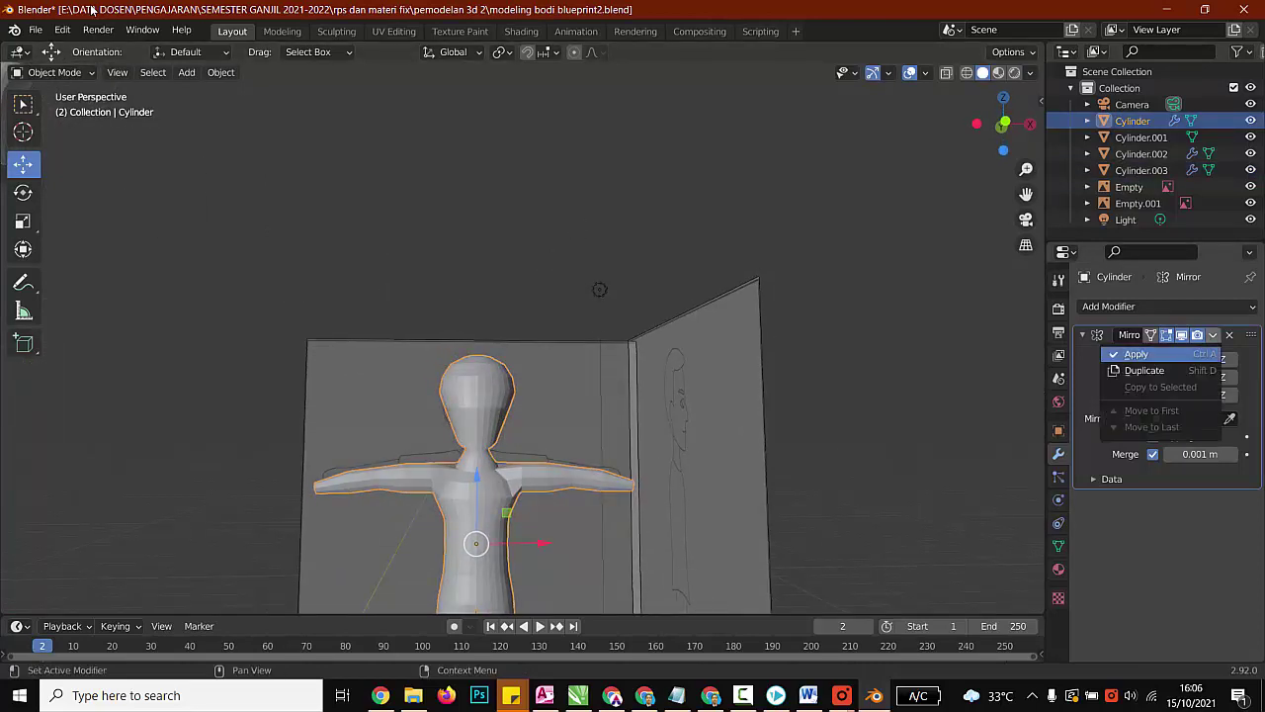
pyautogui.click(1213, 335)
pyautogui.click(1137, 354)
pyautogui.click(850, 287)
# Step: Show the active tool settings for the body, clear the selection and save the file
pyautogui.scroll(-2, 519, 341)
pyautogui.click(488, 435)
pyautogui.scroll(-1, 488, 435)
pyautogui.moveTo(487, 435)
pyautogui.mouseDown(button='middle')
pyautogui.moveTo(673, 356)
pyautogui.moveTo(534, 445)
pyautogui.moveTo(568, 435)
pyautogui.mouseUp(button='middle')
pyautogui.click(1058, 280)
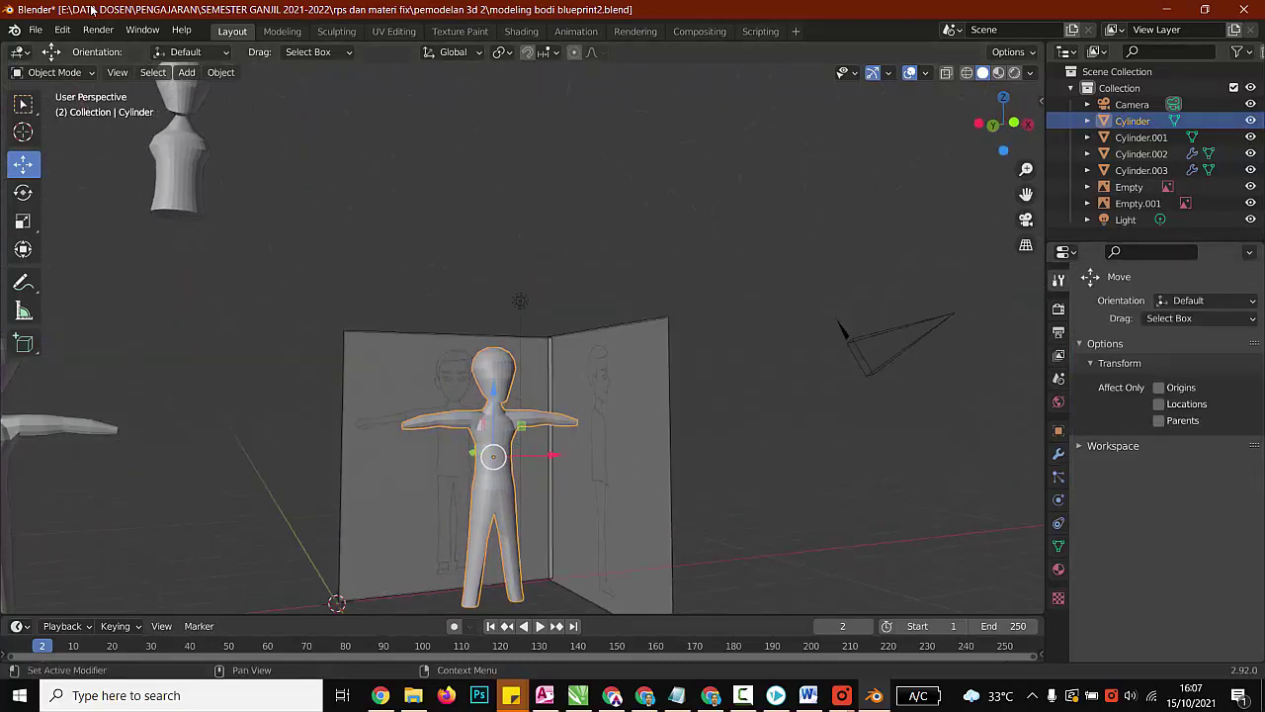
pyautogui.click(752, 218)
pyautogui.hotkey('ctrl', 's')
# Step: Put the original body in Sculpt Mode and remesh it with a voxel size of 0.1 m
pyautogui.click(54, 72)
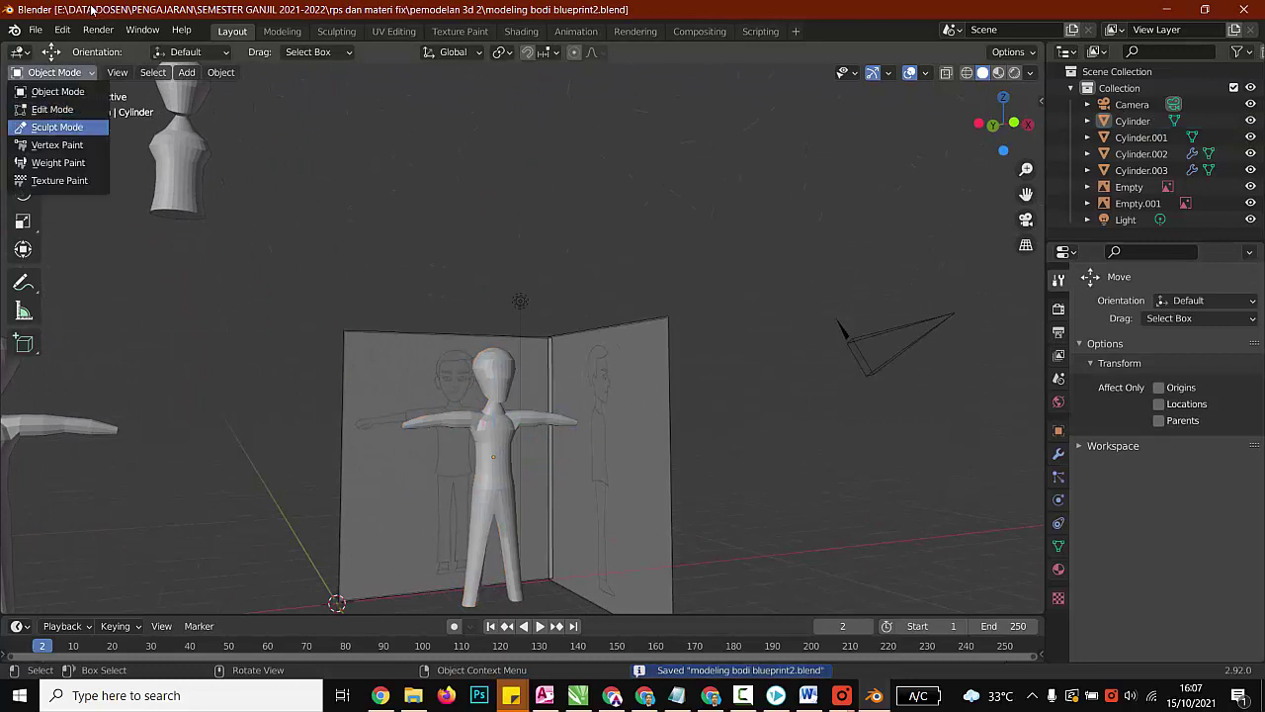
pyautogui.click(57, 127)
pyautogui.scroll(-2, 801, 452)
pyautogui.scroll(3, 802, 451)
pyautogui.scroll(-1, 1136, 445)
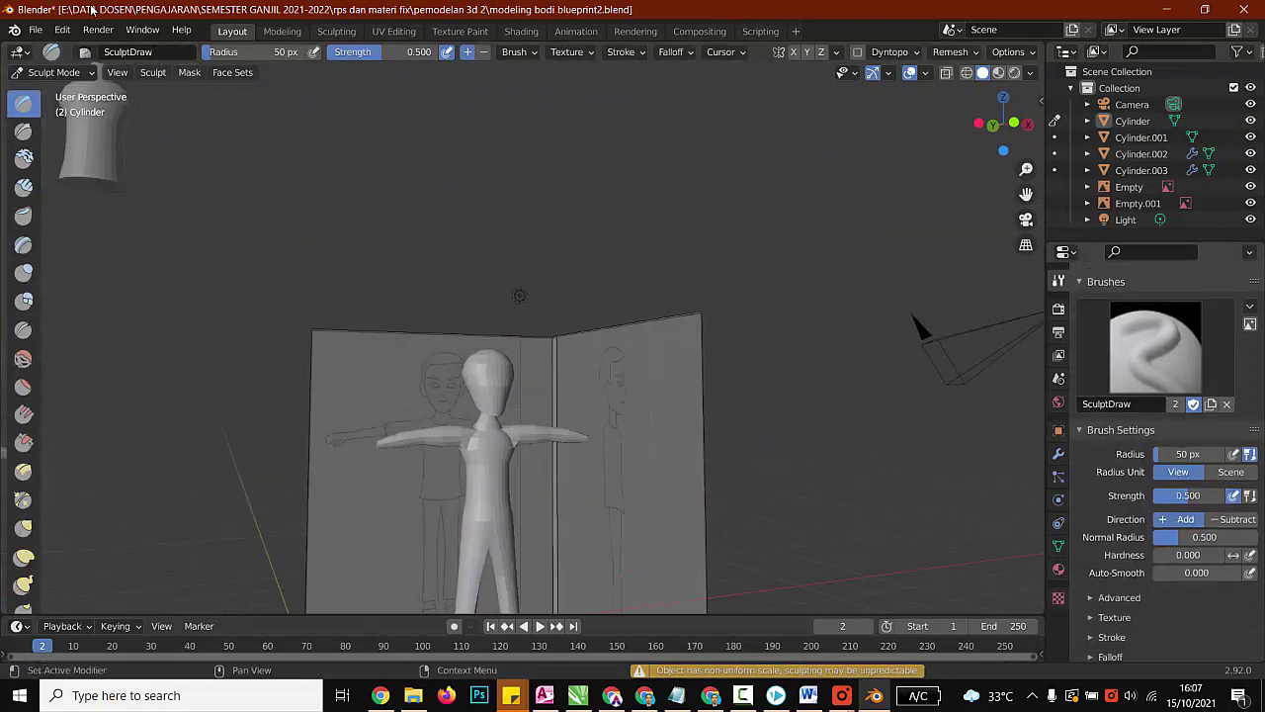
pyautogui.scroll(-4, 1137, 445)
pyautogui.click(1107, 593)
pyautogui.scroll(-3, 1176, 553)
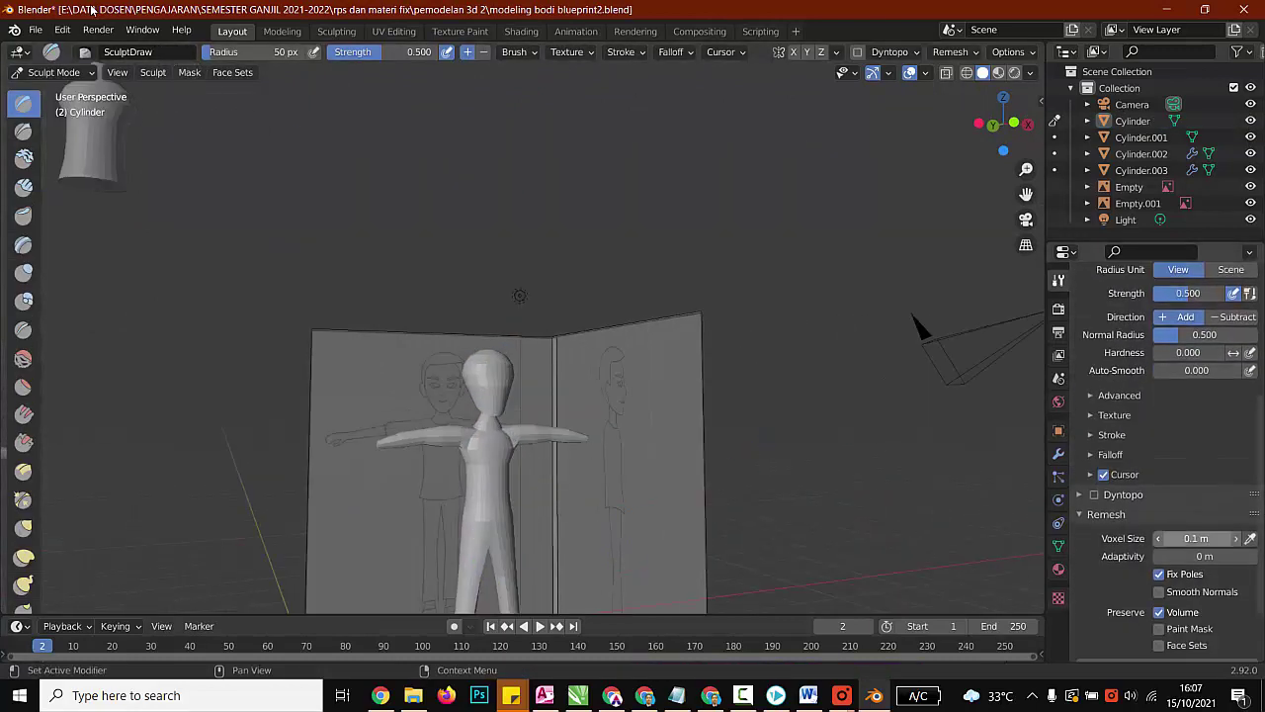
pyautogui.scroll(-2, 1176, 553)
pyautogui.click(1167, 613)
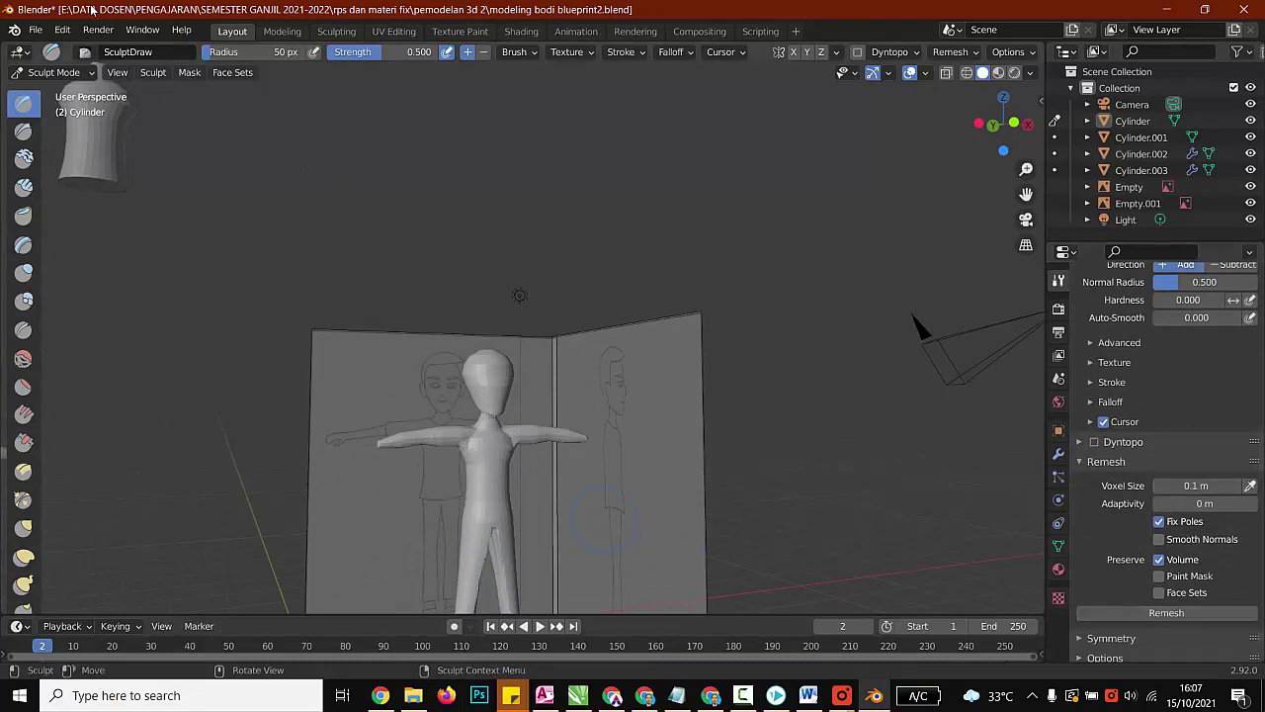
# Step: Choose the Clay brush and enable Dyntopo with smooth shading on the body
pyautogui.moveTo(613, 396)
pyautogui.mouseDown(button='middle')
pyautogui.moveTo(608, 311)
pyautogui.moveTo(583, 247)
pyautogui.moveTo(603, 464)
pyautogui.mouseUp(button='middle')
pyautogui.moveTo(464, 524); pyautogui.dragTo(454, 539, button='middle')
pyautogui.scroll(6, 454, 539)
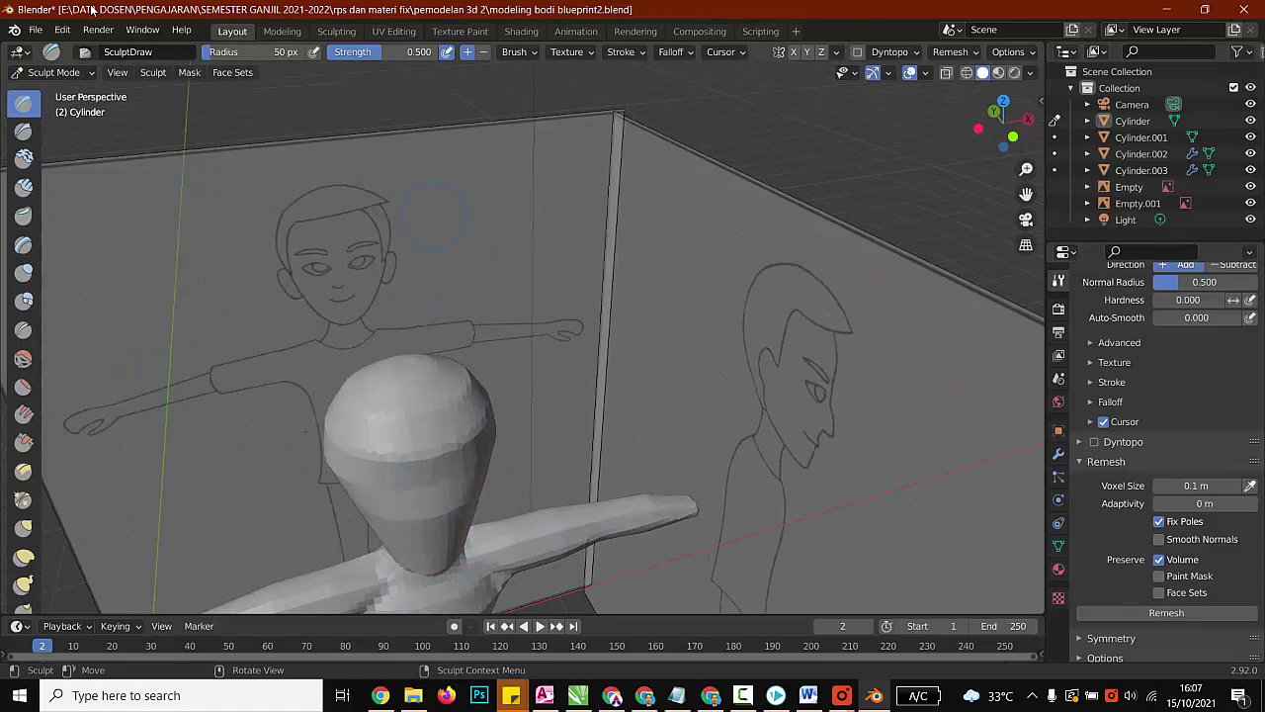
pyautogui.scroll(-4, 529, 411)
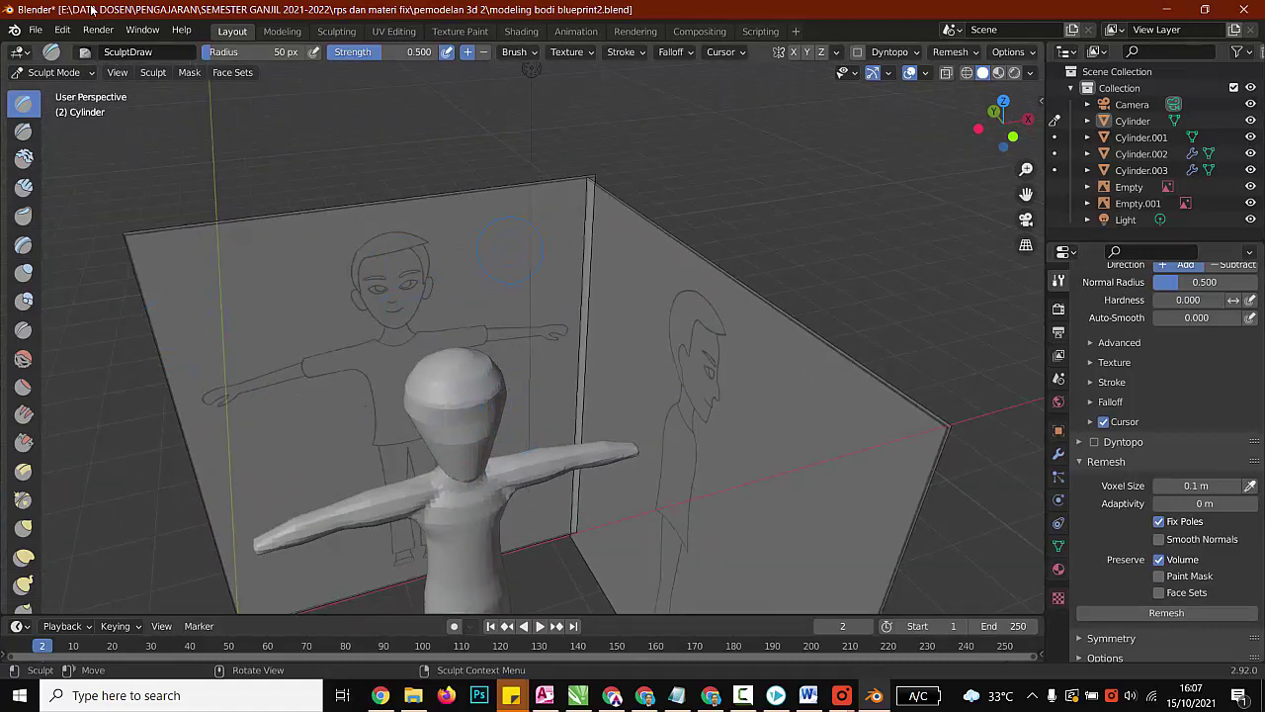
pyautogui.moveTo(1026, 195); pyautogui.dragTo(1044, 81)
pyautogui.scroll(3, 529, 307)
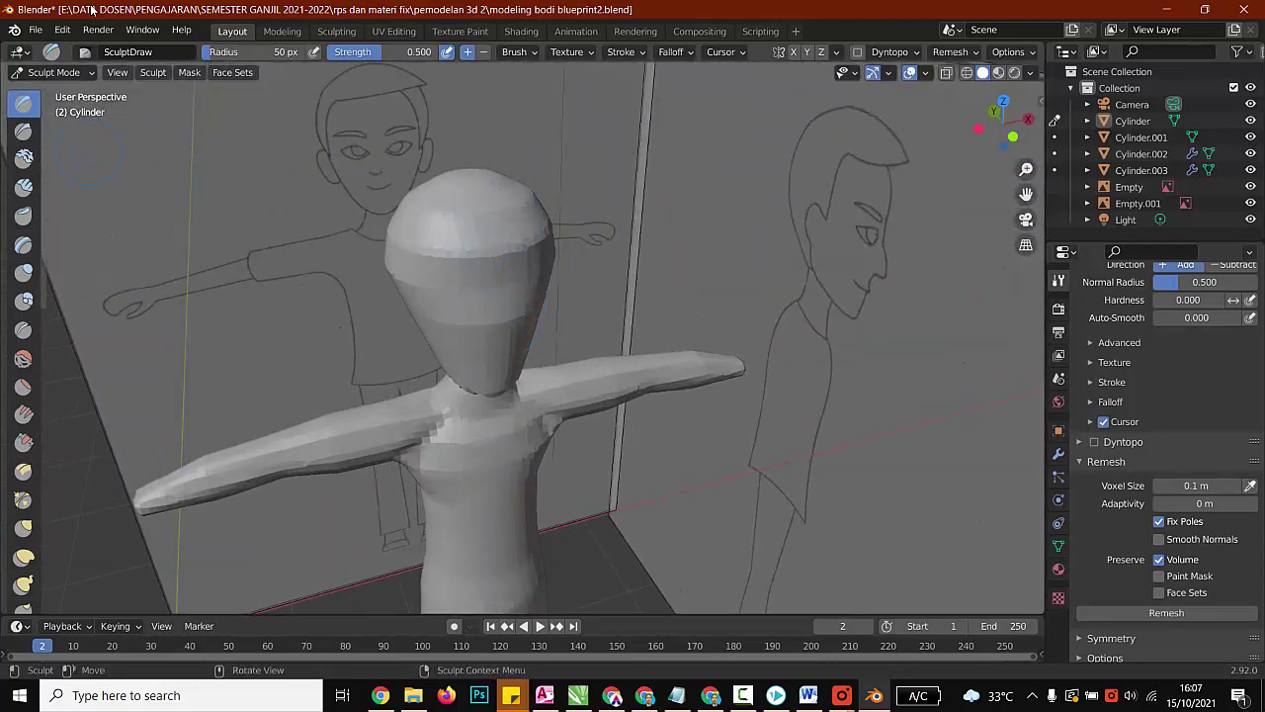
pyautogui.press('c')
pyautogui.moveTo(436, 249)
pyautogui.mouseDown()
pyautogui.moveTo(406, 254)
pyautogui.moveTo(415, 265)
pyautogui.moveTo(524, 254)
pyautogui.mouseUp()
pyautogui.hotkey('ctrl', 'd')
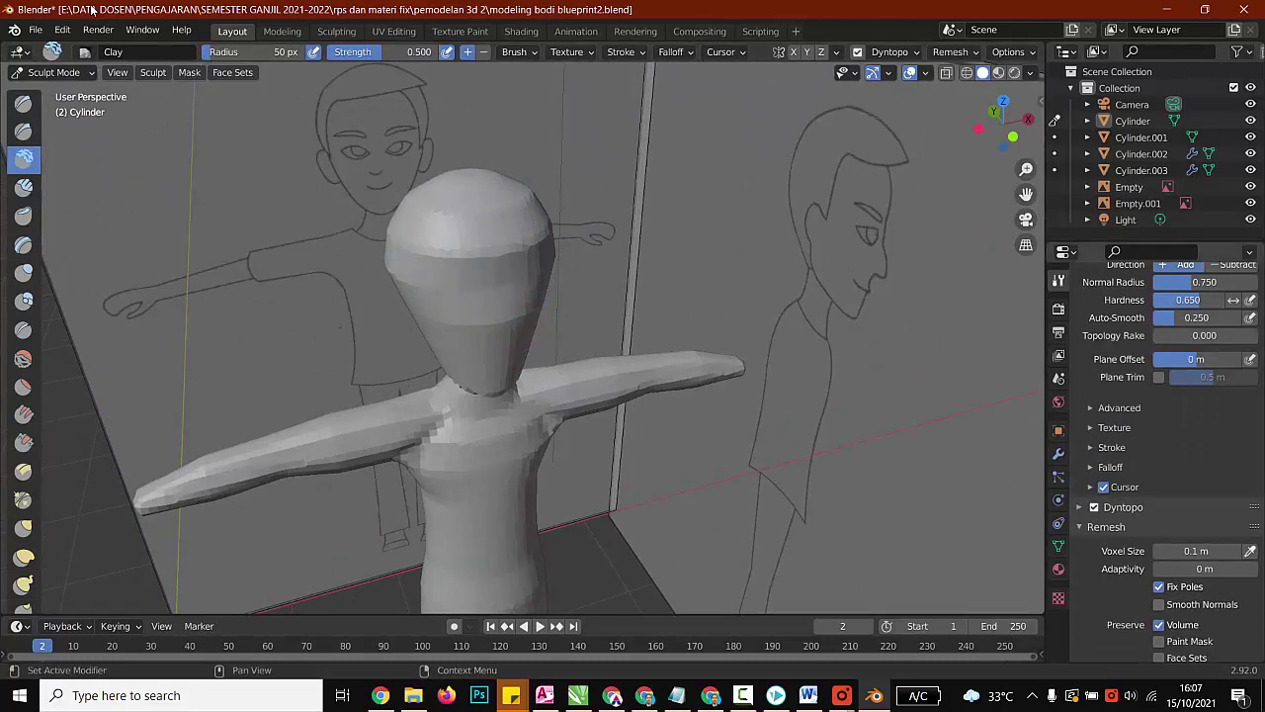
pyautogui.click(1080, 507)
pyautogui.click(1159, 585)
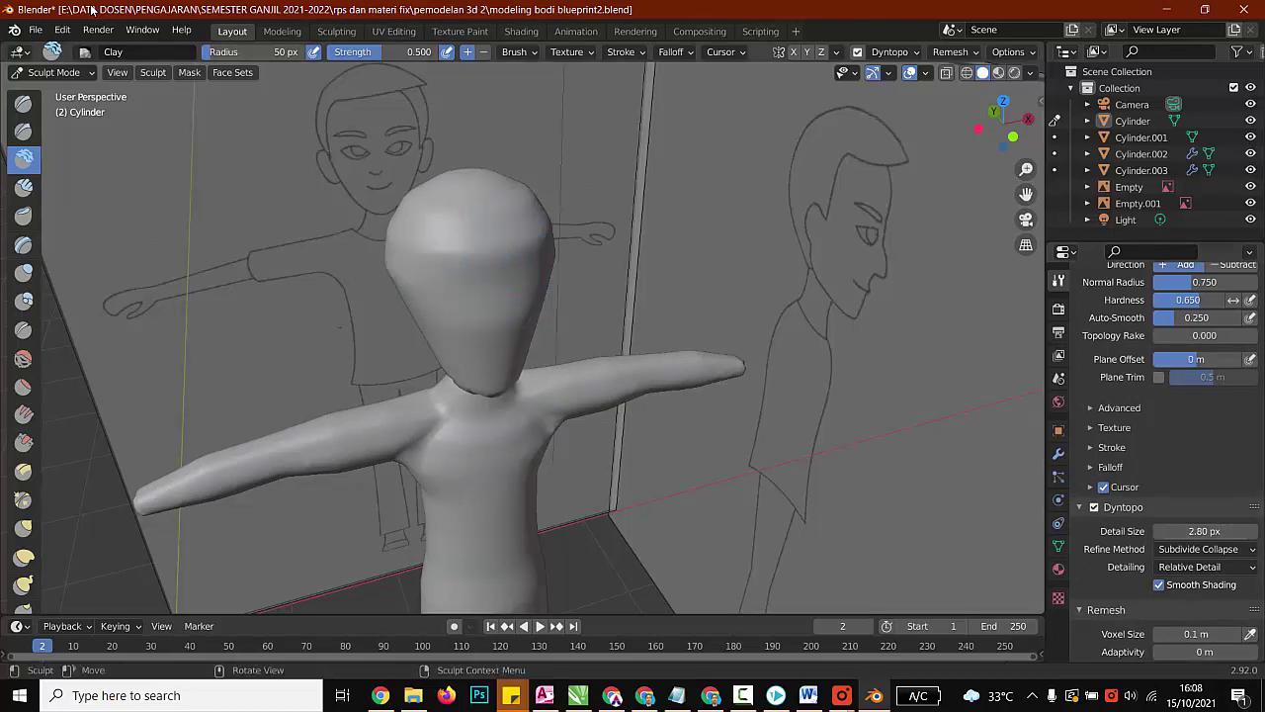
# Step: Set Clay strength to 0.079 and brush radius to 15 px, and try sculpting a nose ridge with the Clay and Draw brushes
pyautogui.moveTo(352, 52); pyautogui.dragTo(337, 52)
pyautogui.moveTo(550, 239); pyautogui.dragTo(549, 292)
pyautogui.moveTo(551, 306); pyautogui.dragTo(518, 265, button='middle')
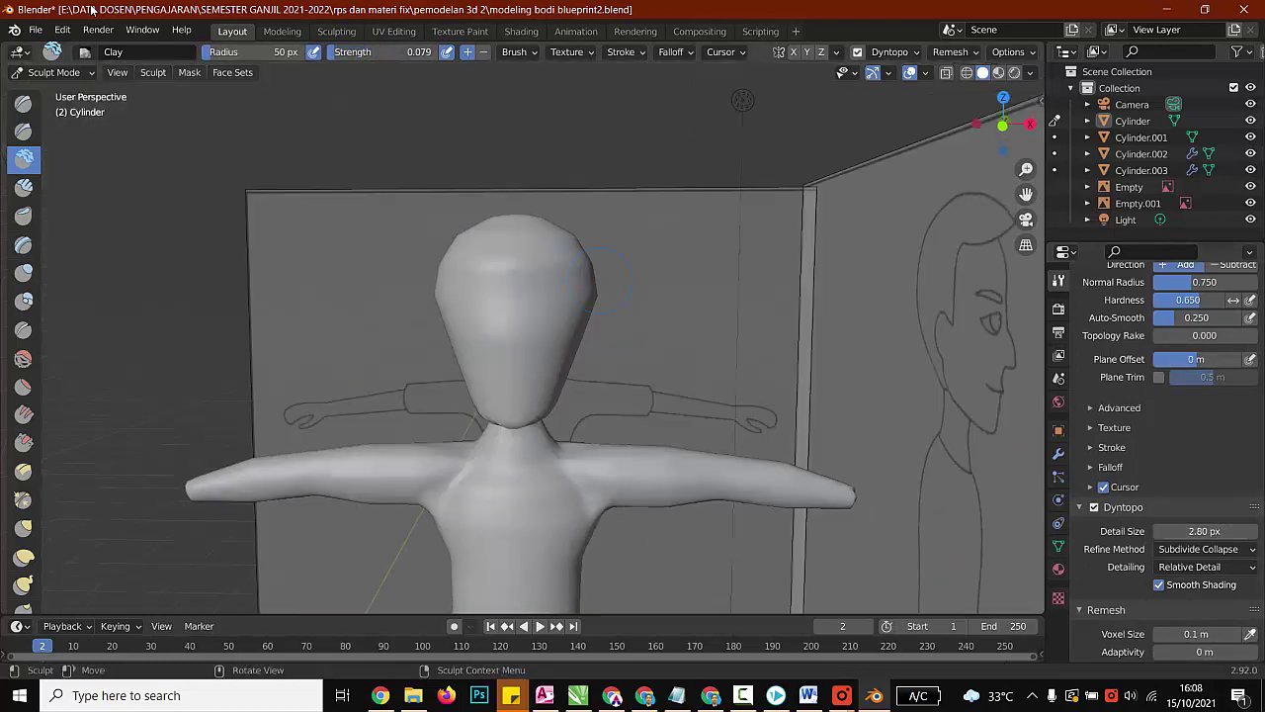
pyautogui.moveTo(546, 243)
pyautogui.mouseDown()
pyautogui.moveTo(545, 316)
pyautogui.moveTo(510, 280)
pyautogui.mouseUp()
pyautogui.moveTo(512, 303); pyautogui.dragTo(511, 322)
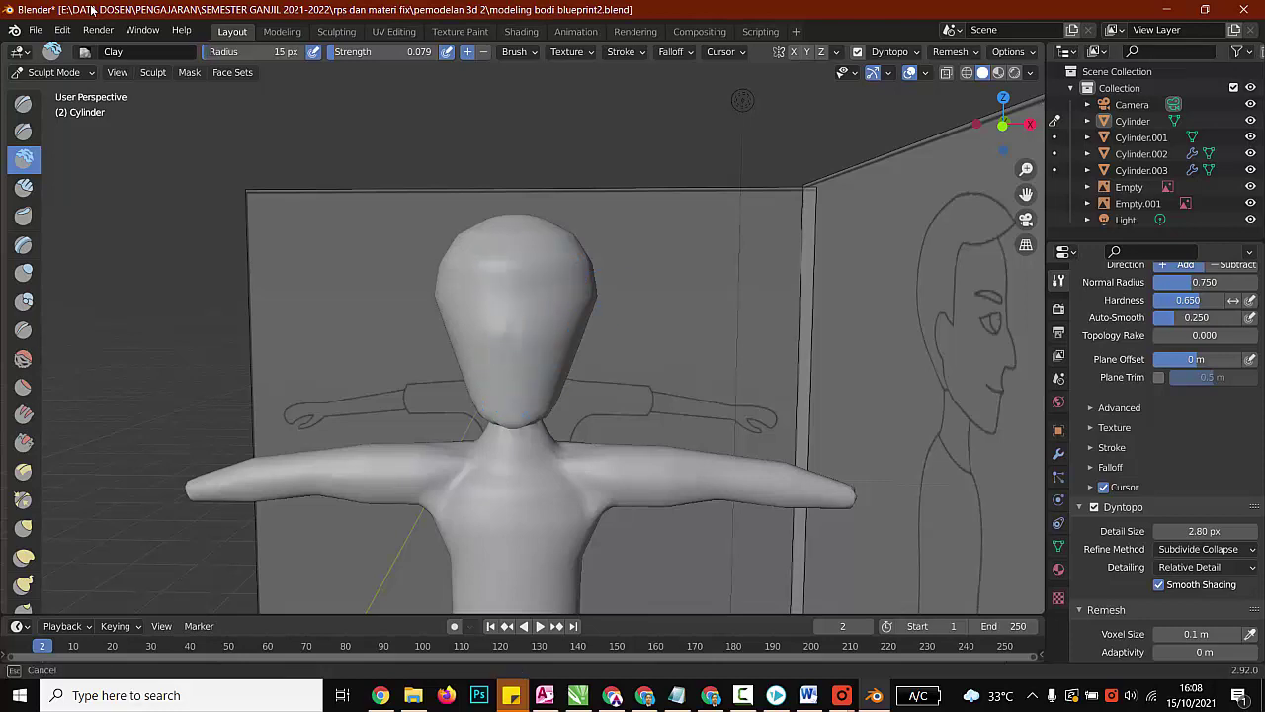
pyautogui.press('x')
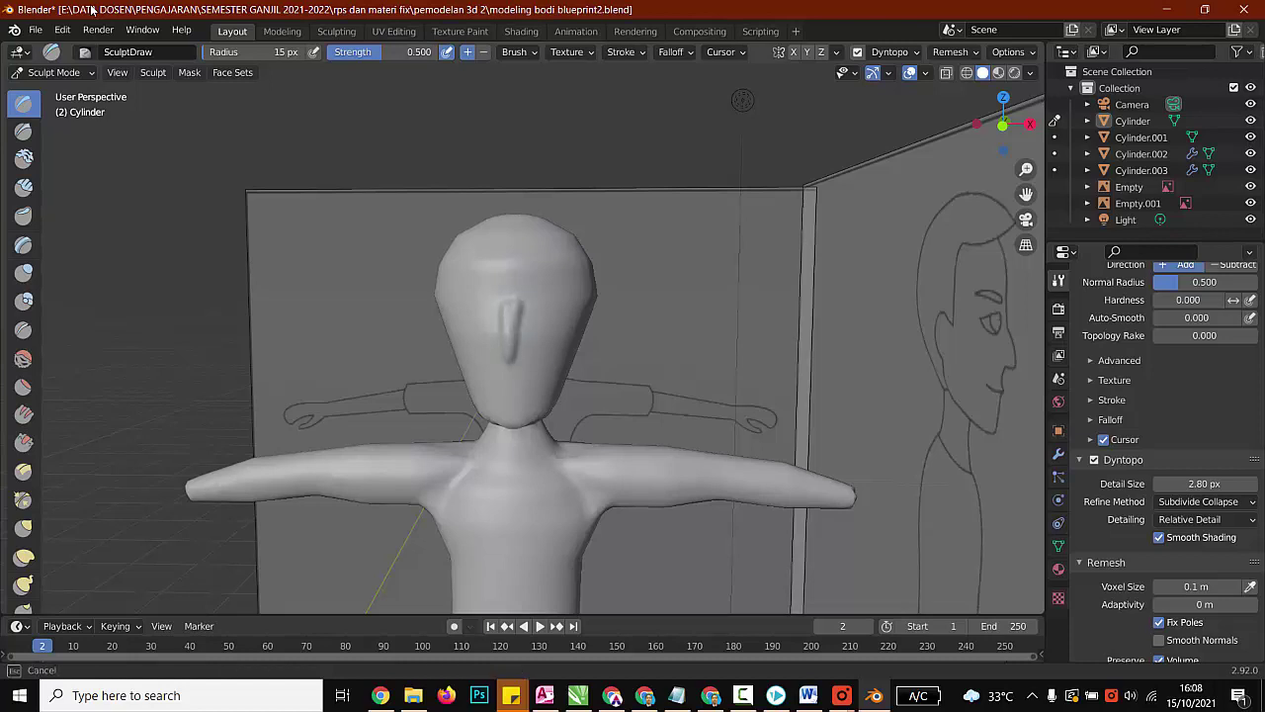
pyautogui.moveTo(505, 323); pyautogui.dragTo(503, 352)
# Step: Return to Object Mode, select the front blueprint image and set its opacity to 0.066
pyautogui.scroll(3, 480, 392)
pyautogui.click(1030, 124)
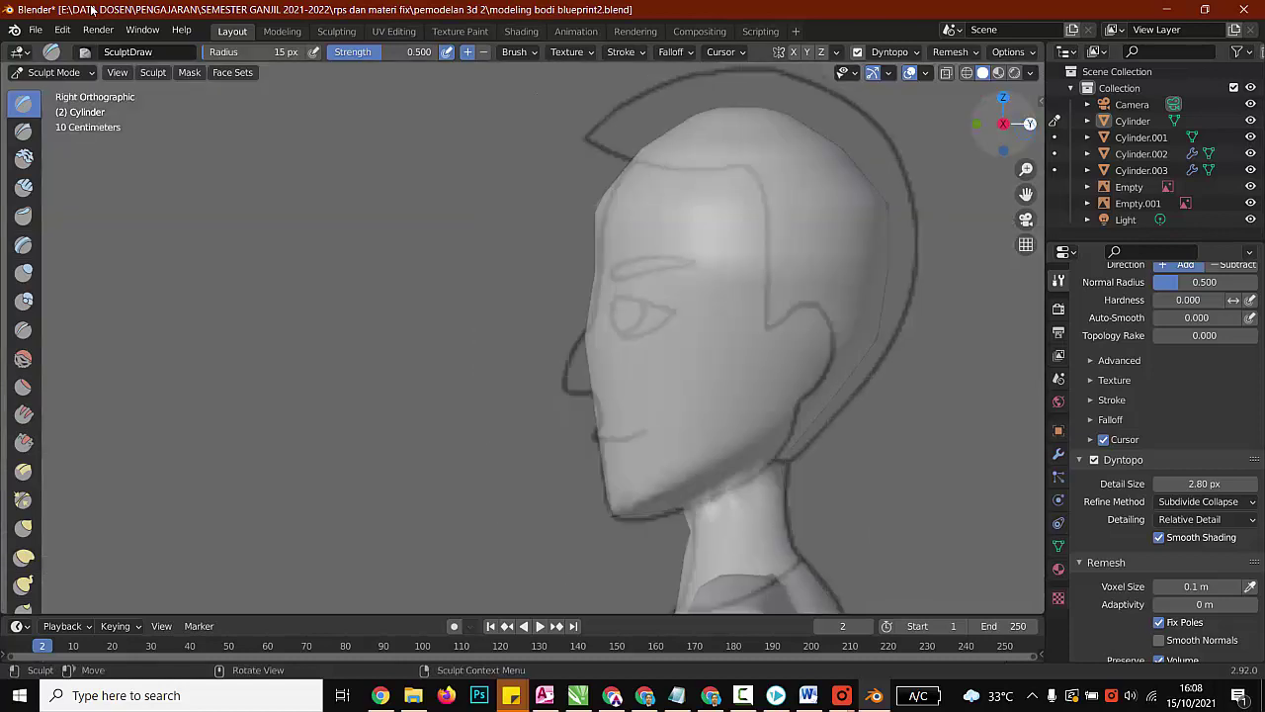
pyautogui.click(977, 123)
pyautogui.scroll(-5, 502, 362)
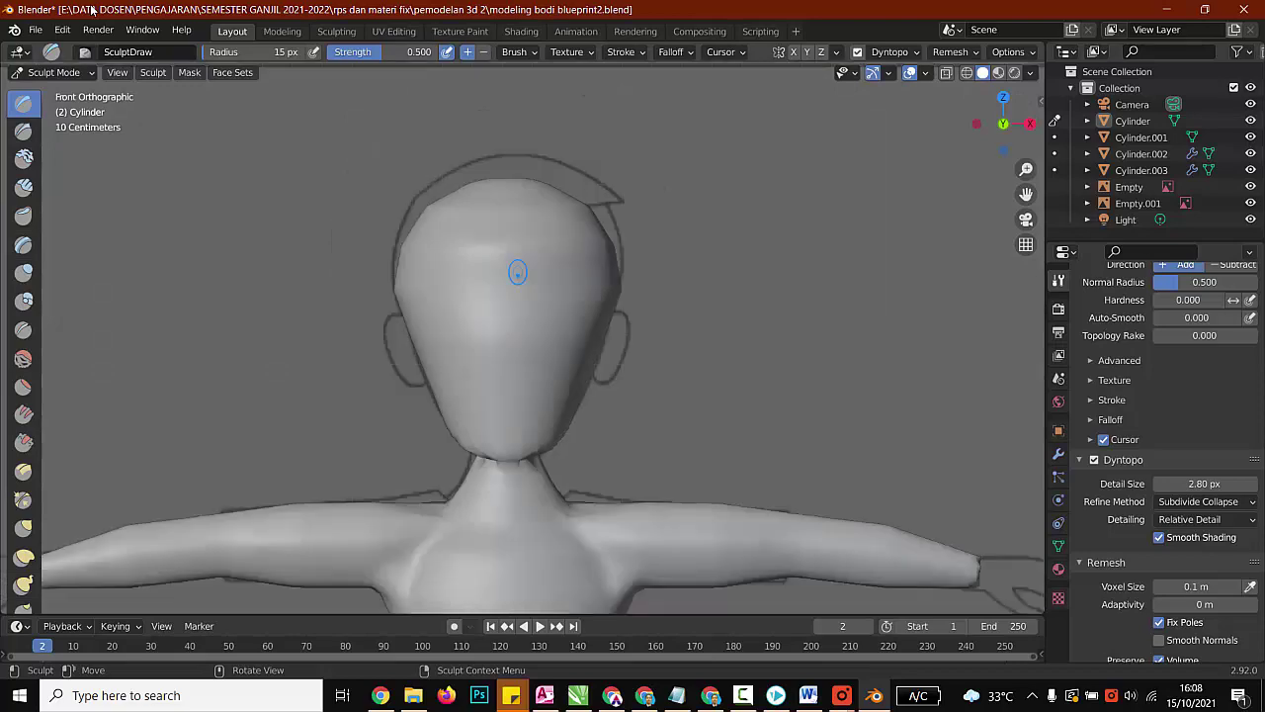
pyautogui.scroll(-3, 555, 364)
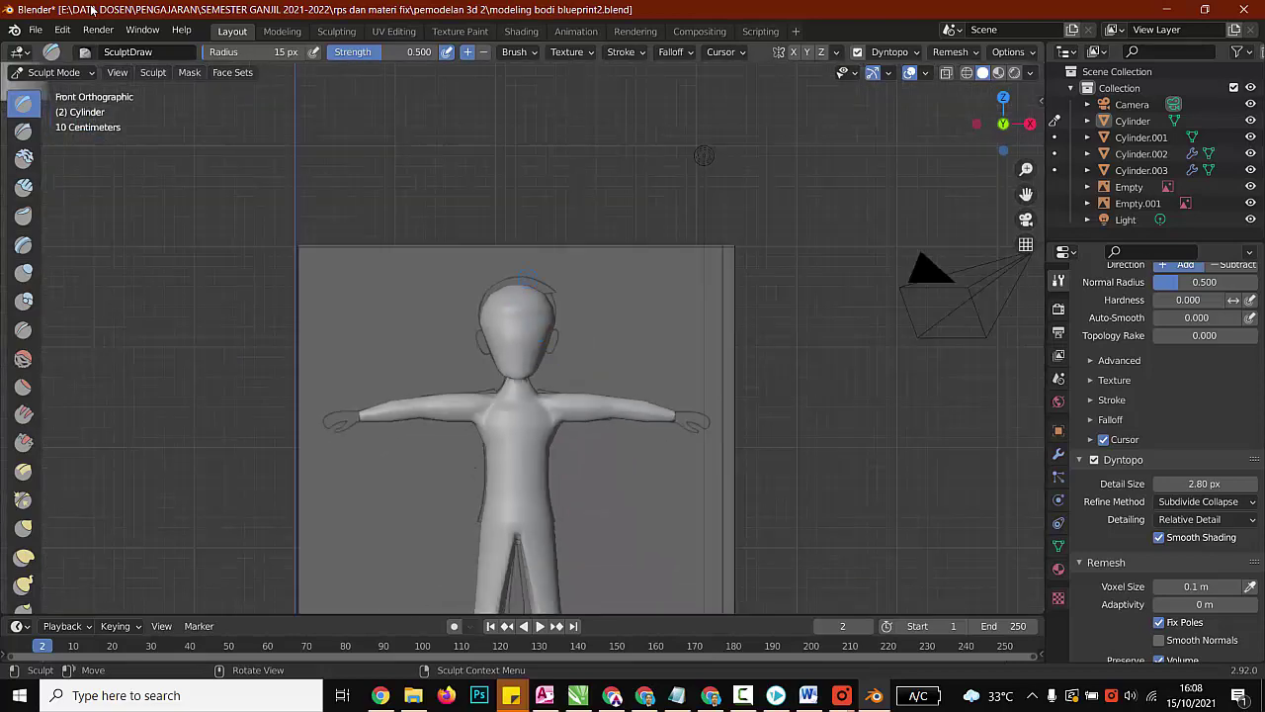
pyautogui.moveTo(543, 354); pyautogui.dragTo(559, 425, button='middle')
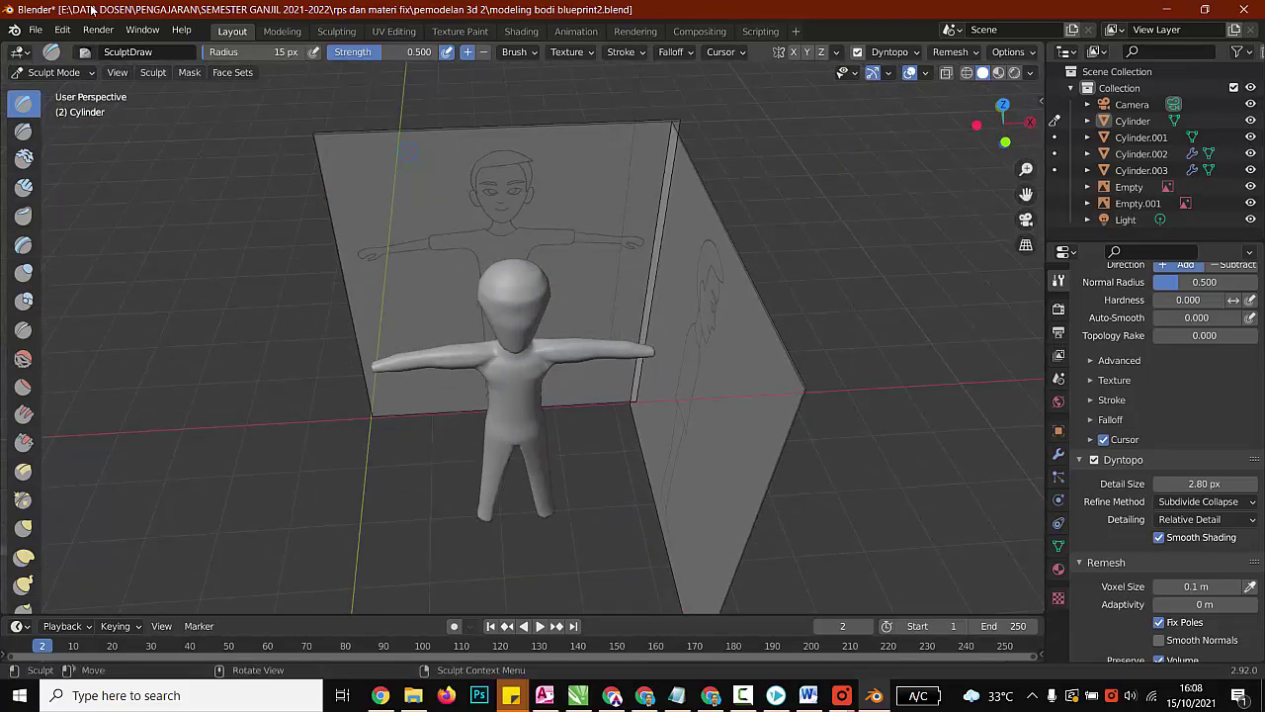
pyautogui.click(53, 72)
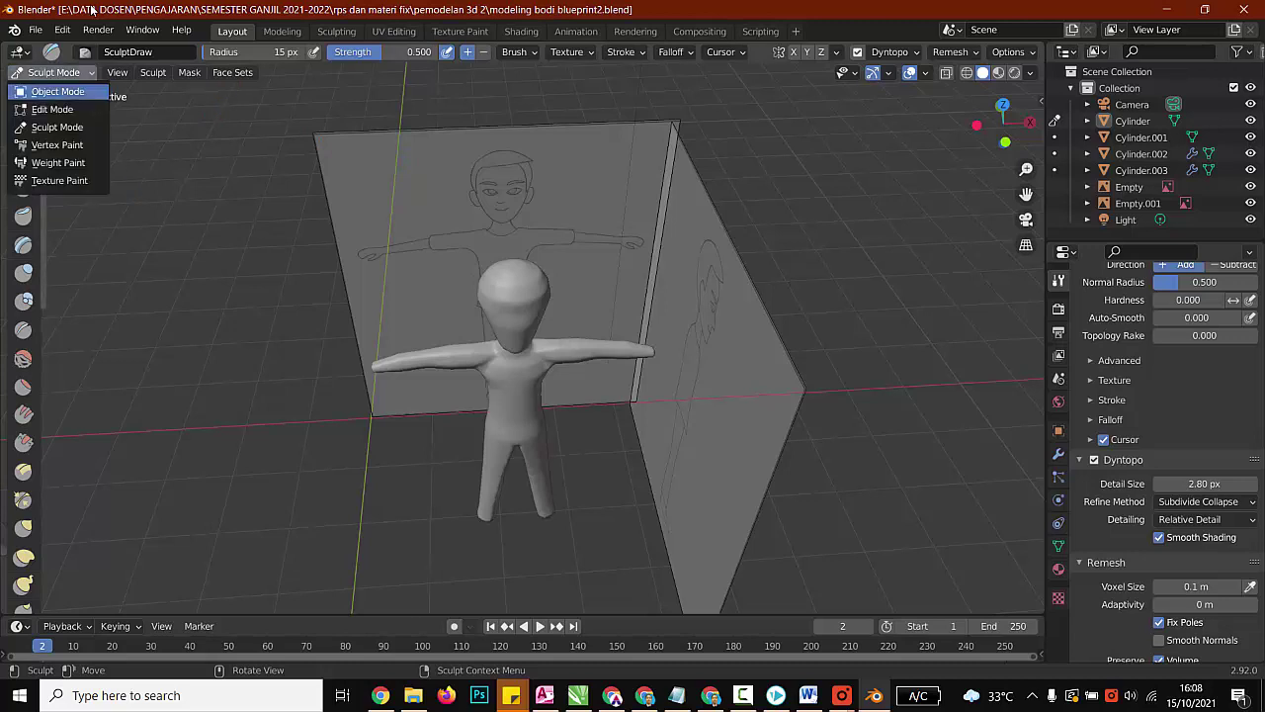
pyautogui.click(63, 90)
pyautogui.click(426, 188)
pyautogui.click(1059, 501)
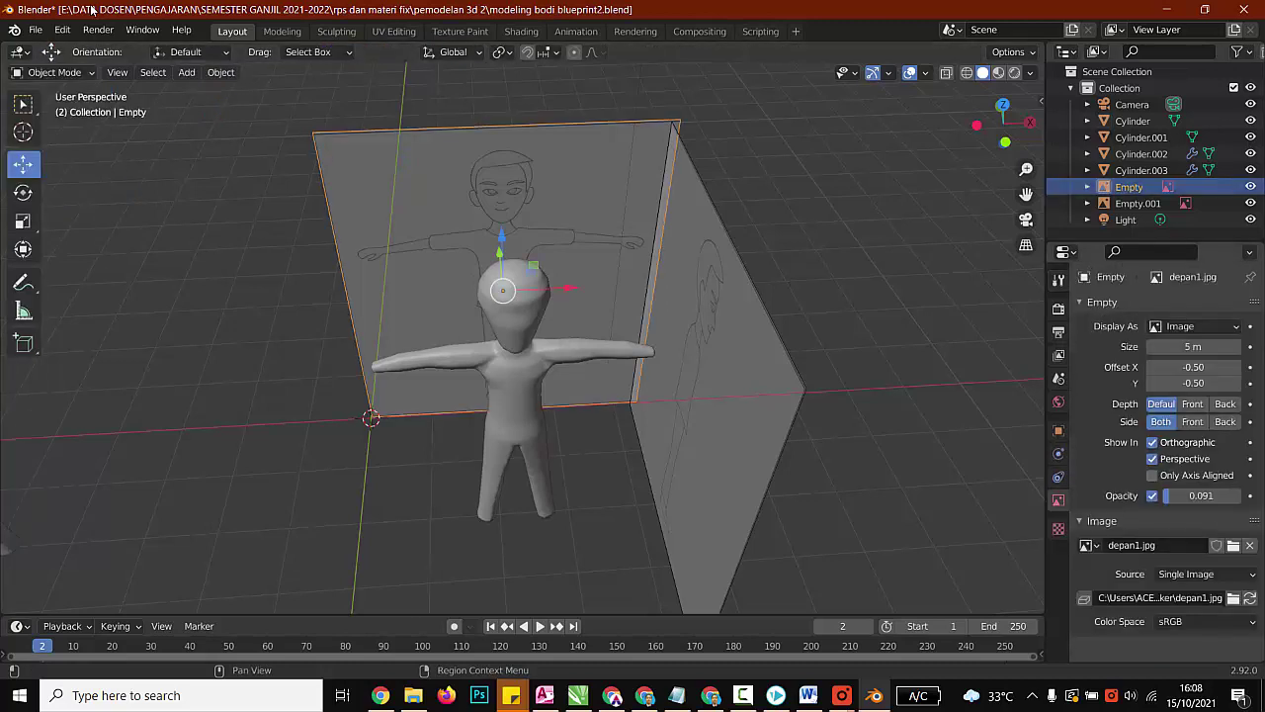
pyautogui.moveTo(1201, 497); pyautogui.dragTo(1198, 497)
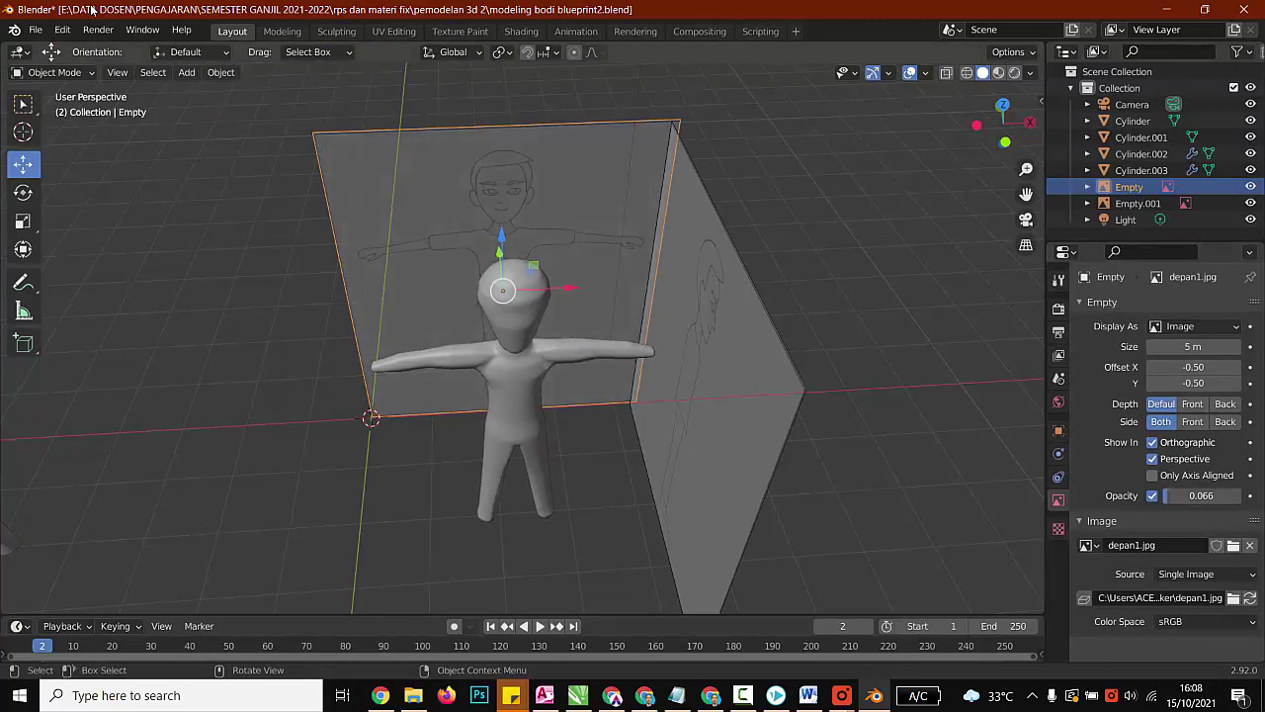
# Step: Move the front blueprint along the Y axis to stand in front of the body and check it in front view
pyautogui.moveTo(499, 252); pyautogui.dragTo(514, 406)
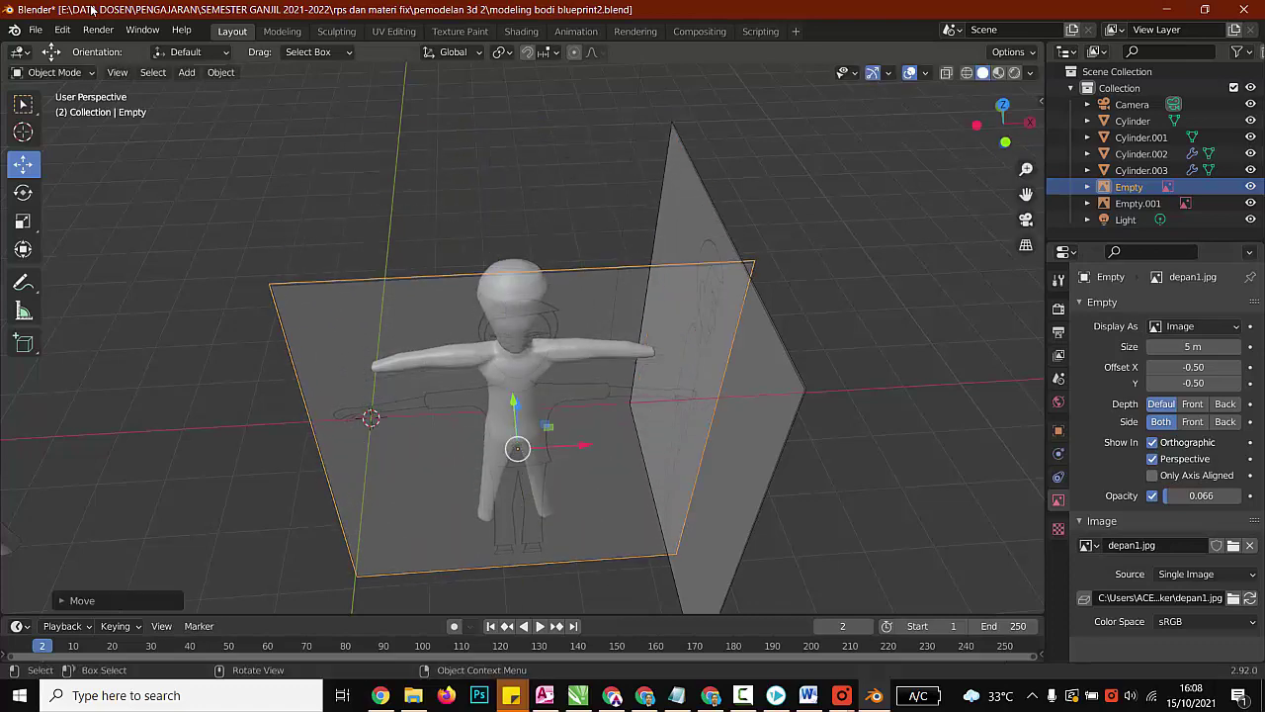
pyautogui.click(870, 297)
pyautogui.scroll(2, 523, 338)
pyautogui.scroll(3, 523, 338)
pyautogui.moveTo(523, 338); pyautogui.dragTo(509, 269, button='middle')
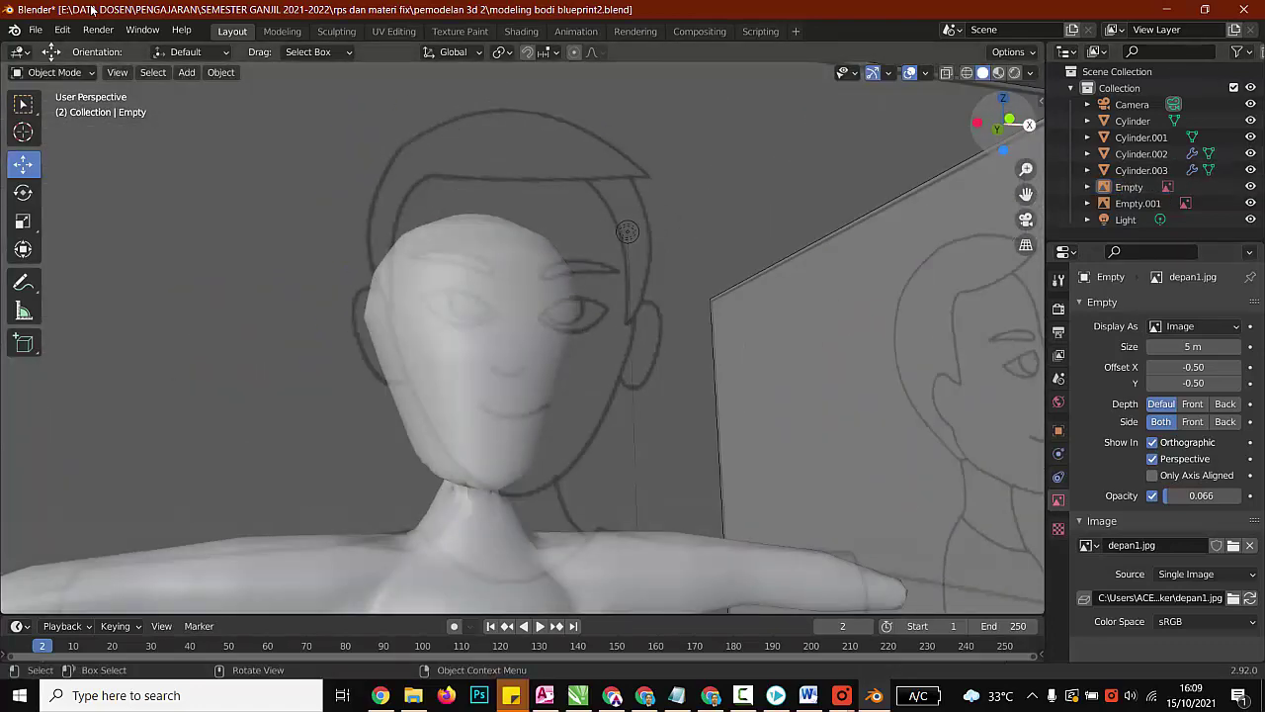
pyautogui.click(1030, 123)
pyautogui.press('KP_1')
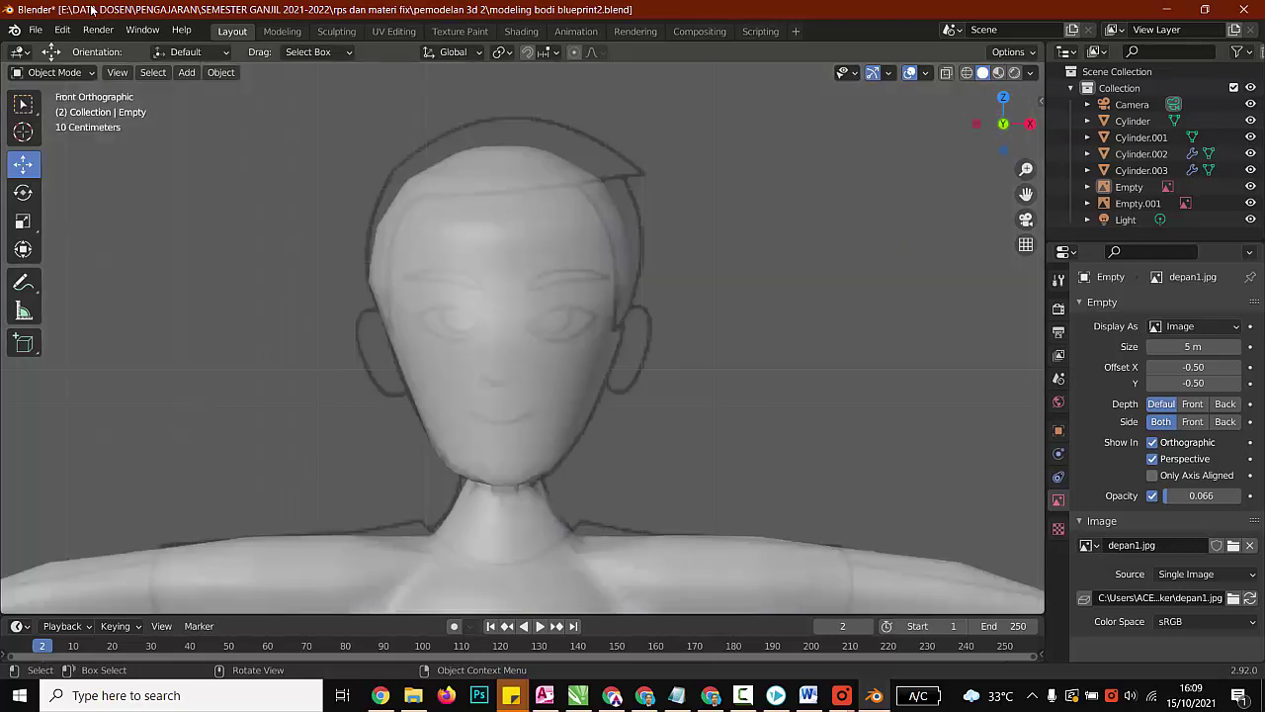
# Step: Select the body behind the front blueprint and switch it to Sculpt Mode, framing the face in front view
pyautogui.click(519, 341)
pyautogui.scroll(-4, 523, 338)
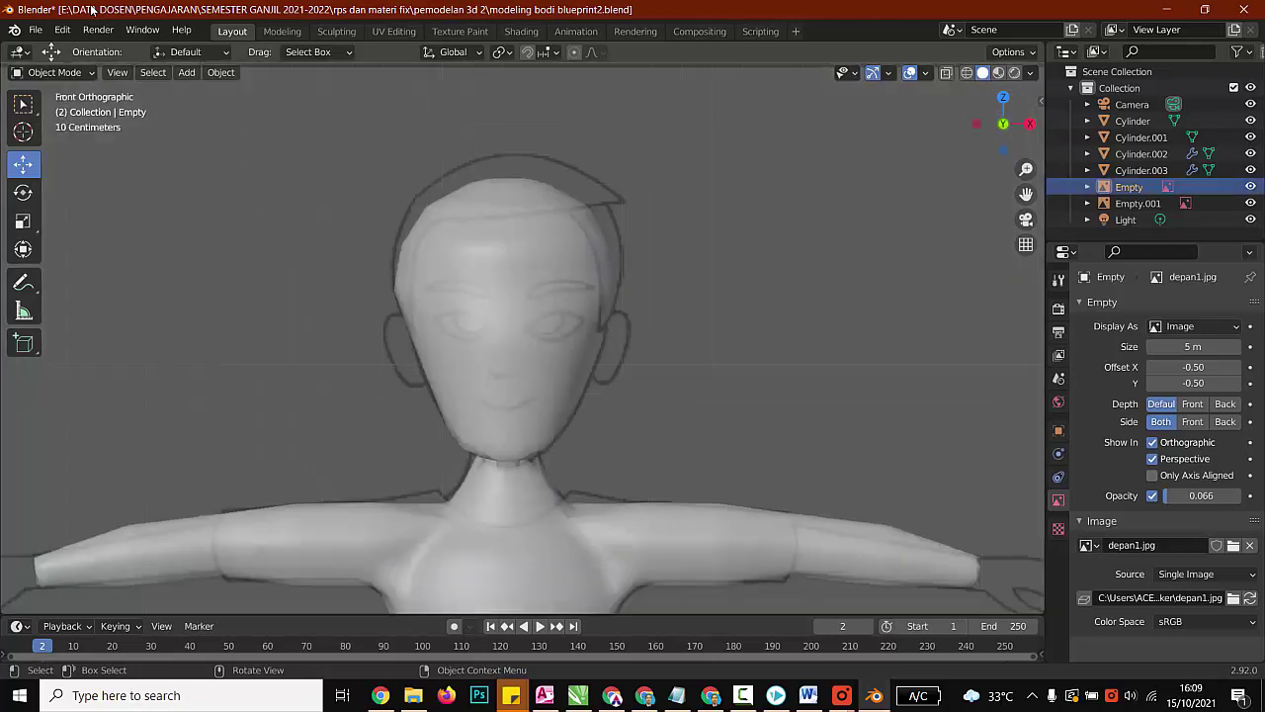
pyautogui.click(519, 341)
pyautogui.scroll(2, 523, 340)
pyautogui.click(519, 341)
pyautogui.click(519, 341)
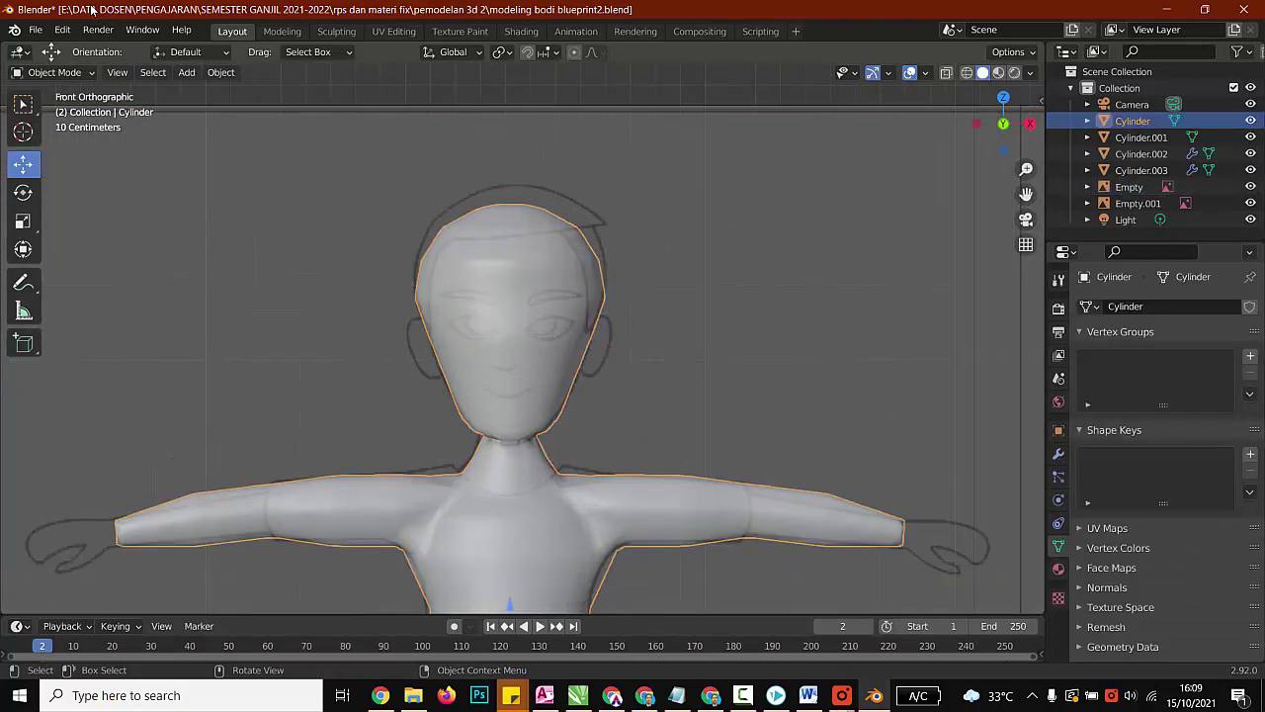
pyautogui.click(60, 73)
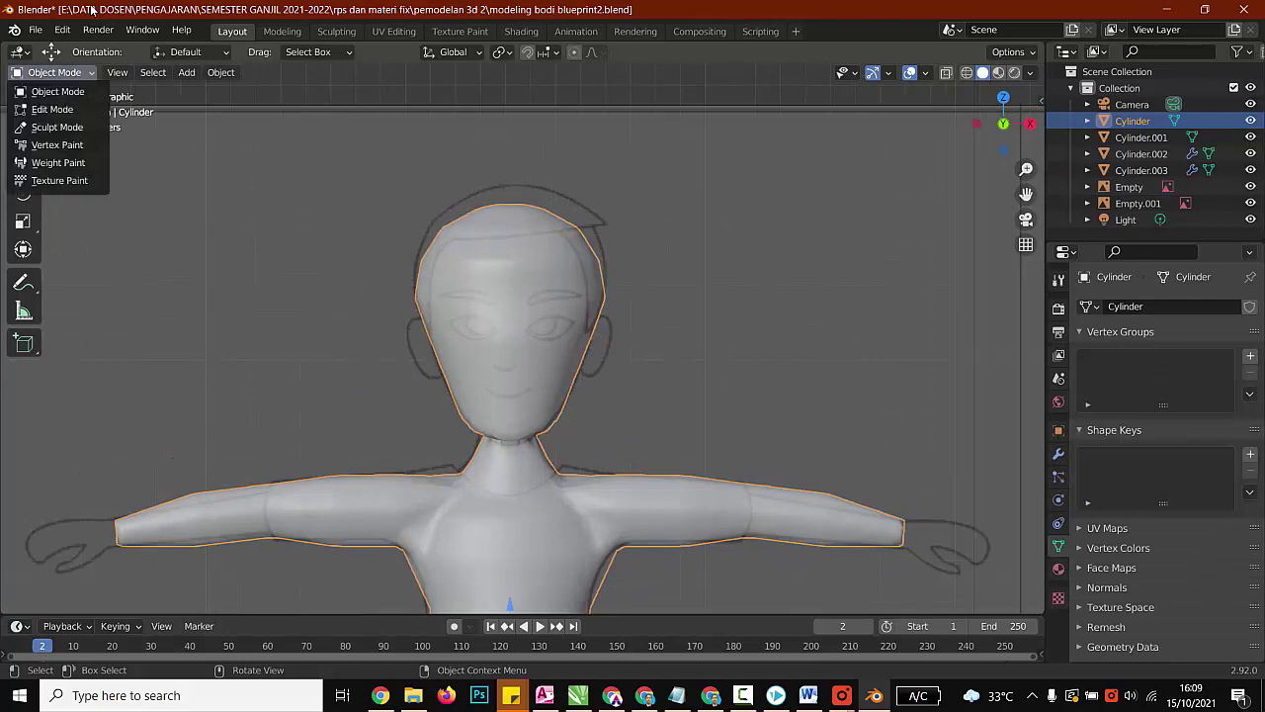
pyautogui.click(57, 127)
pyautogui.scroll(3, 496, 343)
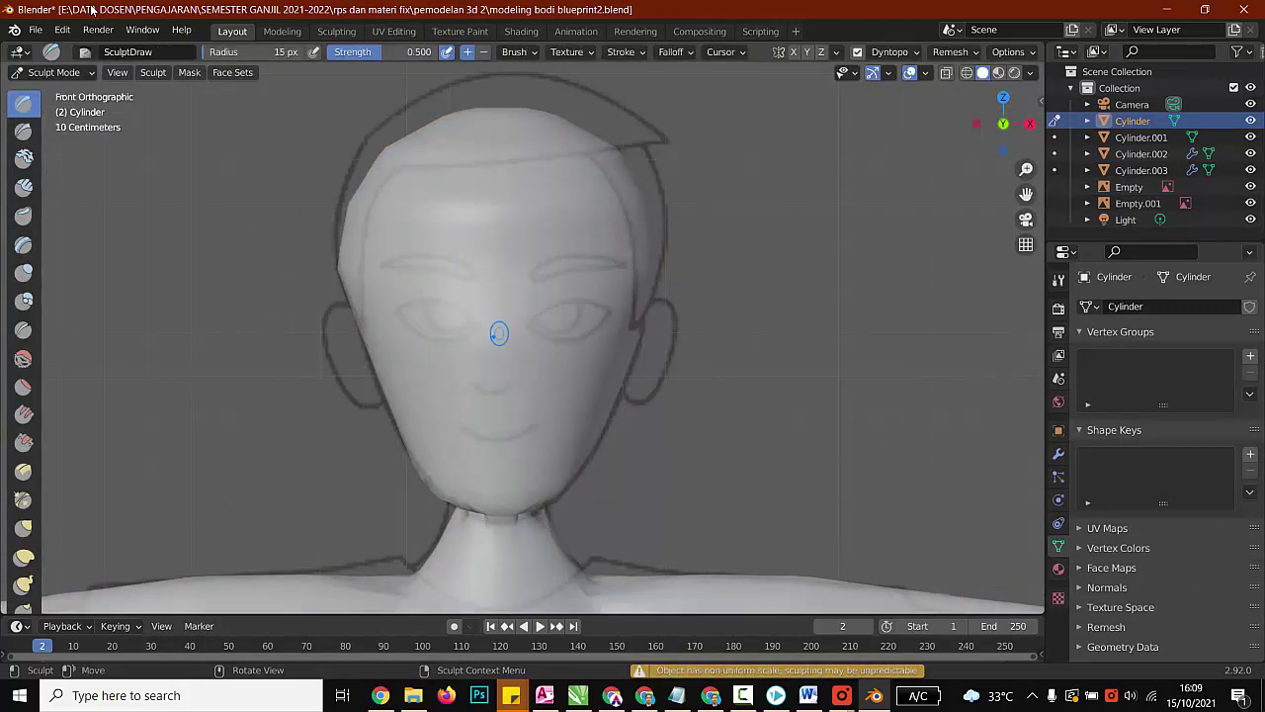
# Step: Enlarge the Draw brush radius to 41 px and sculpt the nose ridge and tip down the face's centre with X symmetry
pyautogui.moveTo(499, 334); pyautogui.dragTo(495, 389)
pyautogui.press(']')
pyautogui.press(']')
pyautogui.press(']')
pyautogui.press(']')
pyautogui.press(']')
pyautogui.press(']')
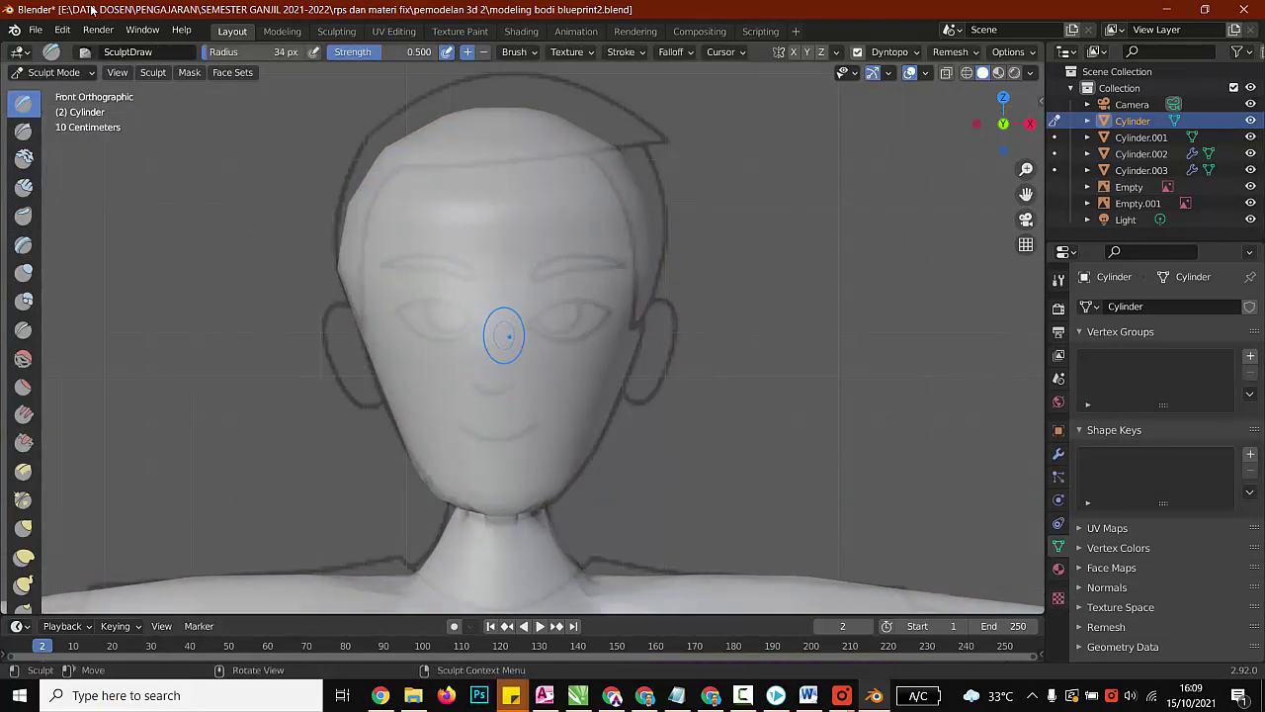
pyautogui.moveTo(491, 362)
pyautogui.mouseDown()
pyautogui.moveTo(492, 338)
pyautogui.moveTo(496, 364)
pyautogui.mouseUp()
pyautogui.hotkey('ctrl', 'z')
pyautogui.moveTo(496, 367); pyautogui.dragTo(500, 384)
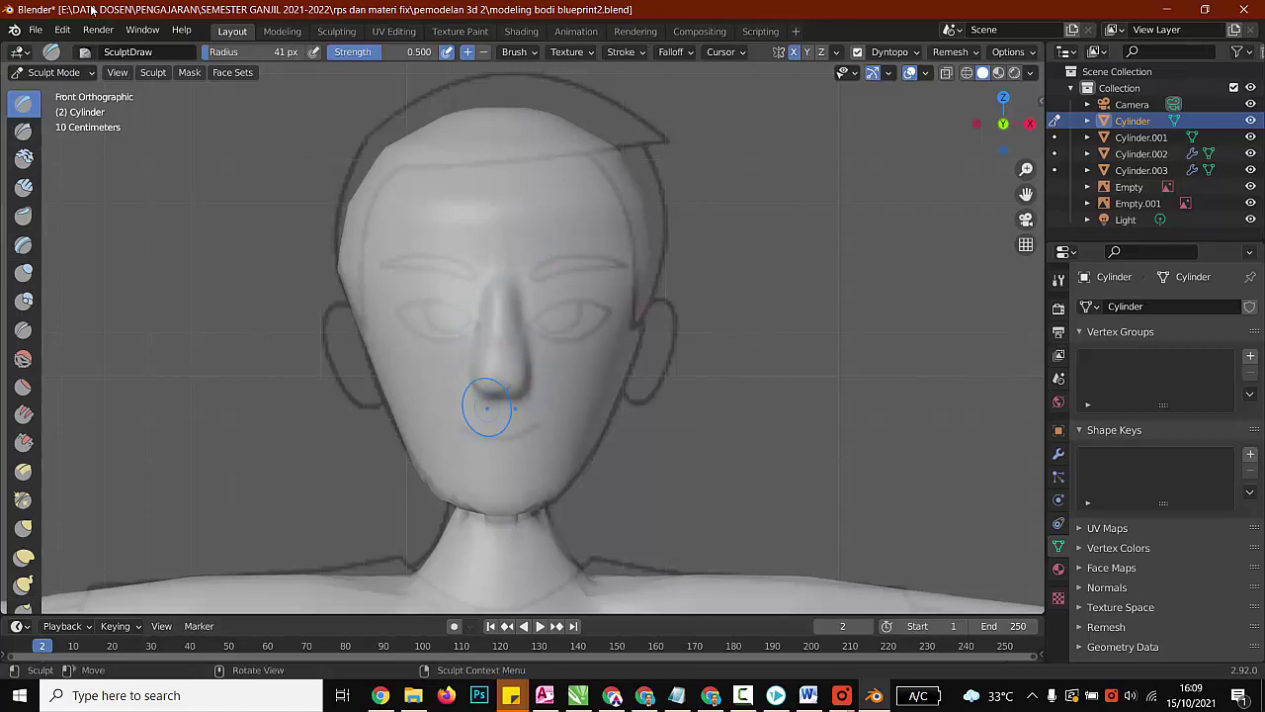
pyautogui.moveTo(542, 370)
pyautogui.mouseDown(button='middle')
pyautogui.moveTo(717, 368)
pyautogui.moveTo(542, 390)
pyautogui.moveTo(532, 415)
pyautogui.mouseUp(button='middle')
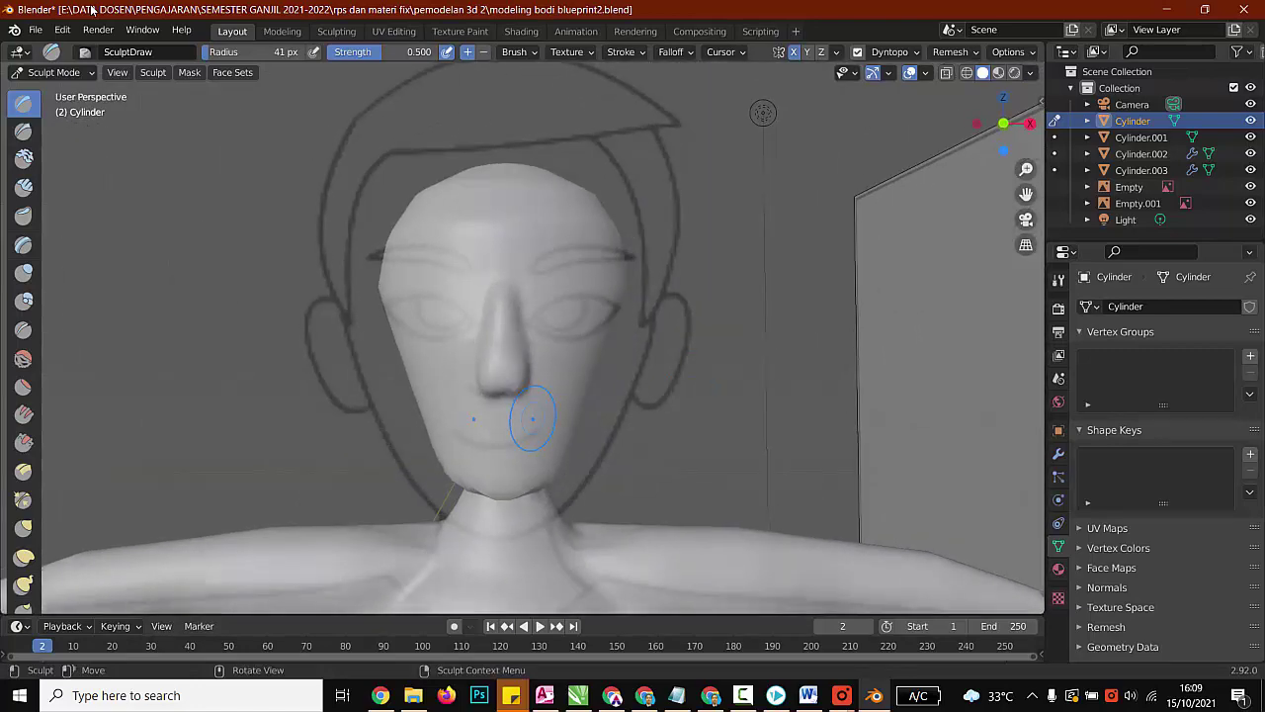
pyautogui.moveTo(528, 399)
pyautogui.mouseDown()
pyautogui.moveTo(527, 370)
pyautogui.moveTo(491, 383)
pyautogui.mouseUp()
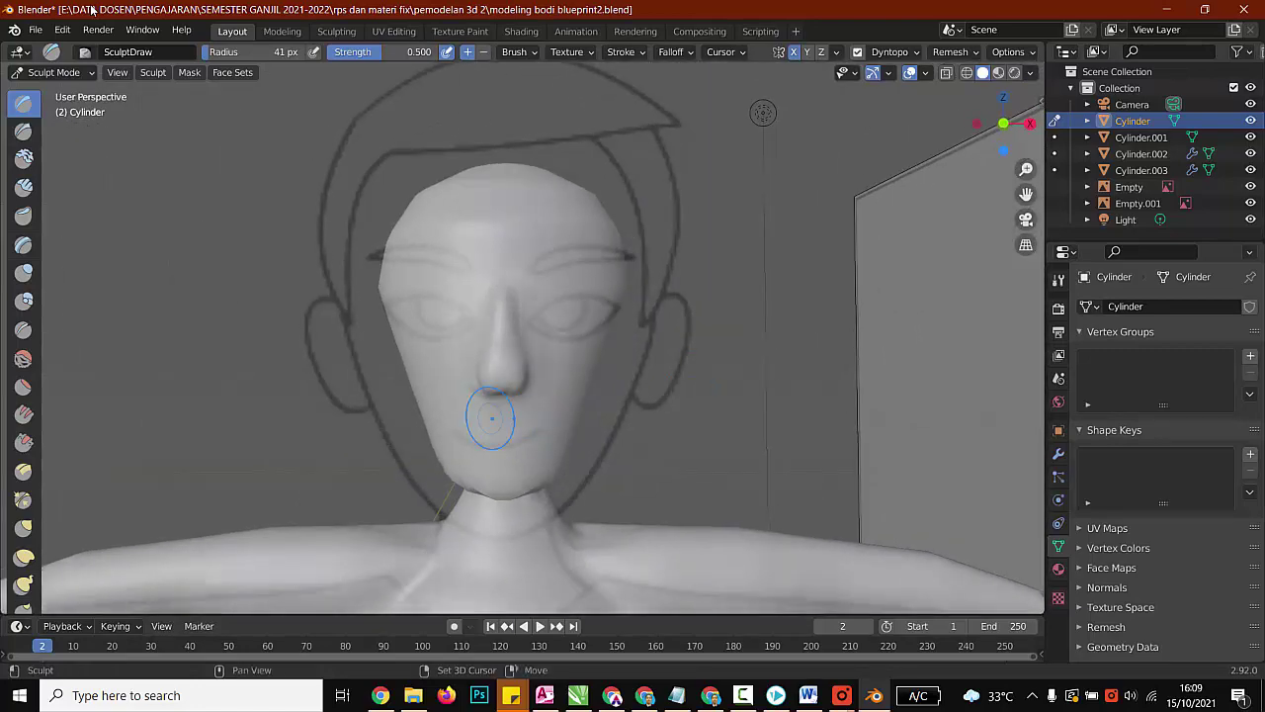
# Step: Pull the nose tip, bridge and nostril area into shape with Elastic Deform, following the profile on the side blueprint
pyautogui.scroll(2, 524, 442)
pyautogui.click(1030, 124)
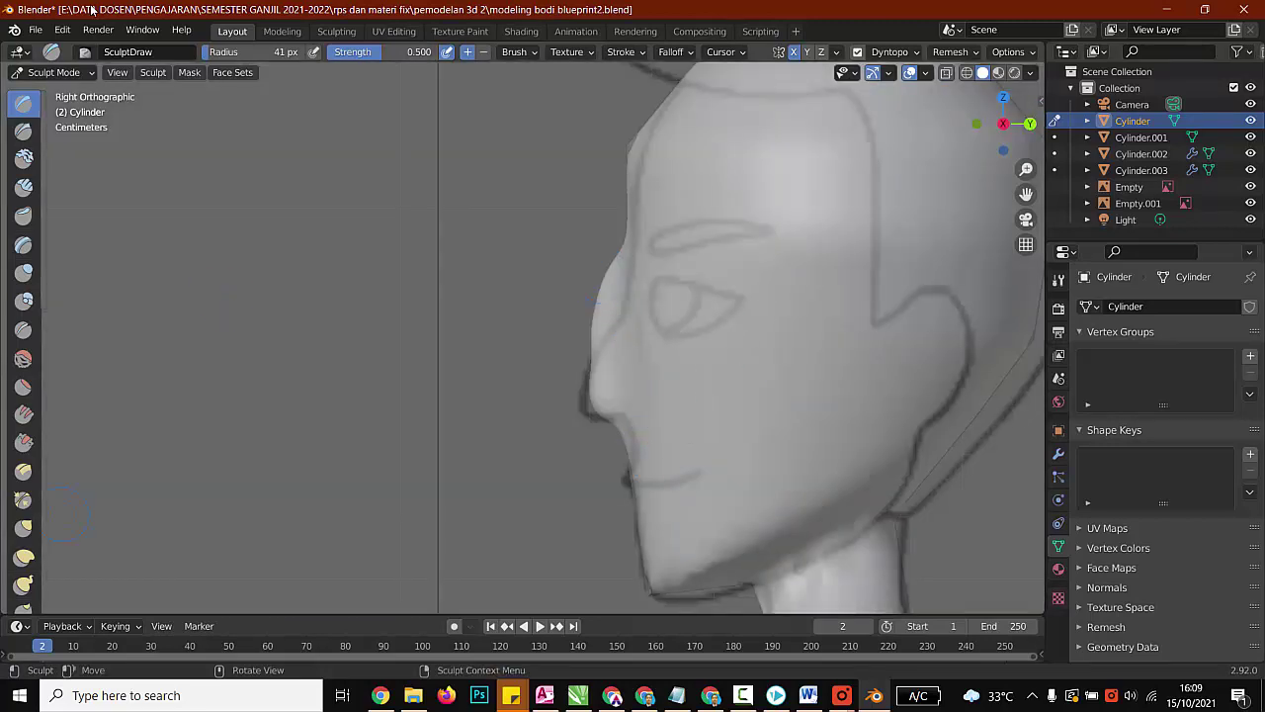
pyautogui.click(24, 557)
pyautogui.moveTo(587, 396); pyautogui.dragTo(568, 398)
pyautogui.moveTo(585, 309); pyautogui.dragTo(599, 308)
pyautogui.moveTo(594, 307); pyautogui.dragTo(604, 309)
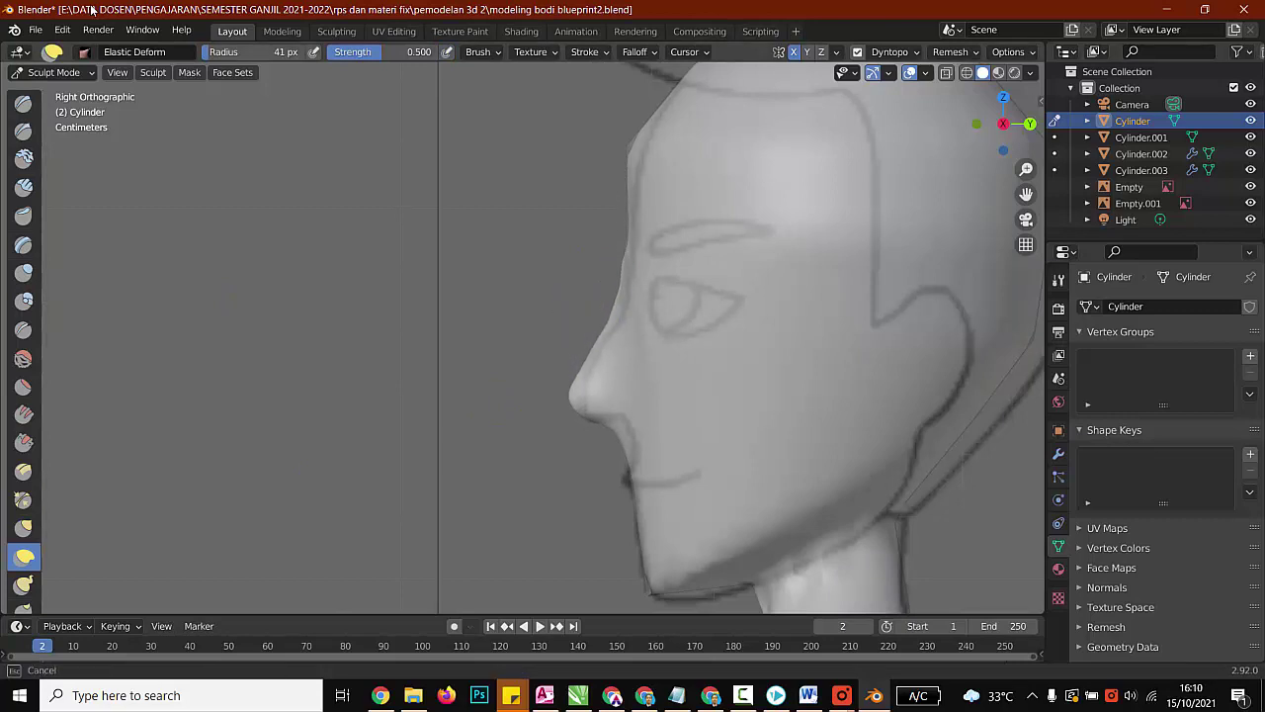
pyautogui.moveTo(602, 430); pyautogui.dragTo(578, 395)
pyautogui.moveTo(641, 140); pyautogui.dragTo(645, 142)
pyautogui.moveTo(603, 313); pyautogui.dragTo(612, 314)
pyautogui.moveTo(539, 369)
pyautogui.mouseDown(button='middle')
pyautogui.moveTo(654, 372)
pyautogui.moveTo(602, 355)
pyautogui.mouseUp(button='middle')
pyautogui.scroll(3, 602, 354)
pyautogui.moveTo(591, 422); pyautogui.dragTo(558, 374)
# Step: Build up the nostril with the Clay brush and smooth the nose tip's underside
pyautogui.click(24, 104)
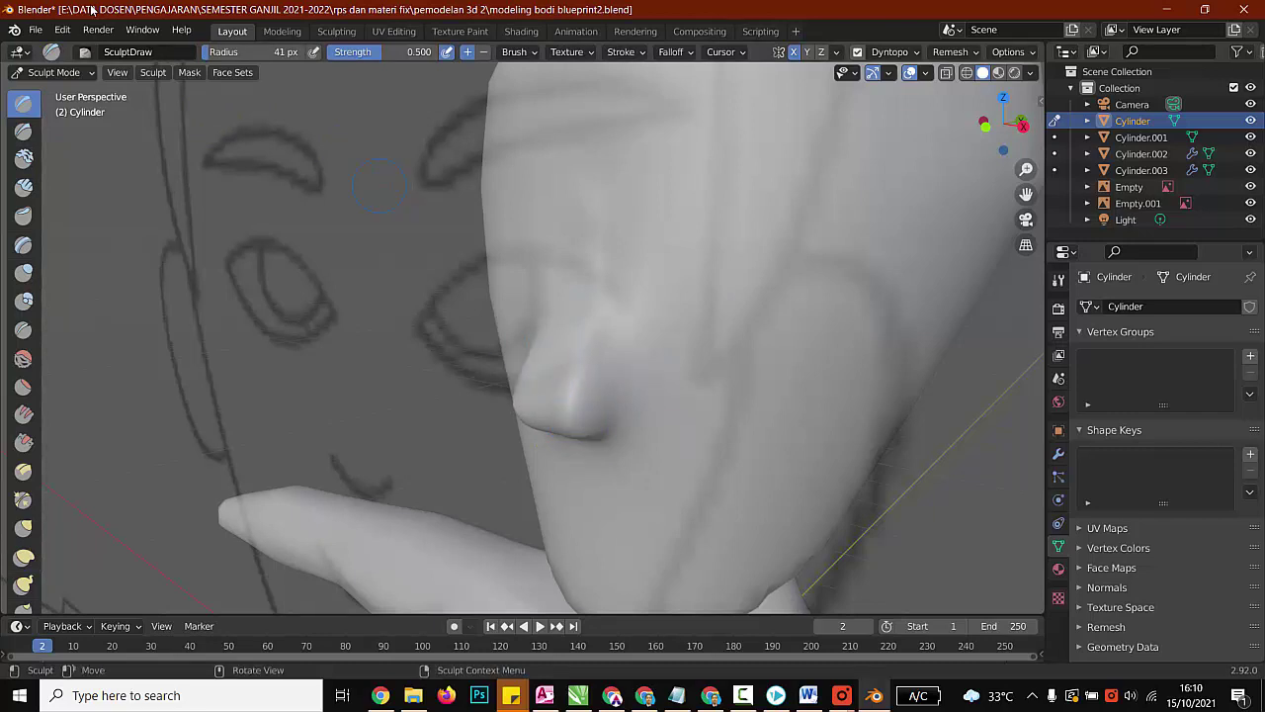
pyautogui.click(24, 158)
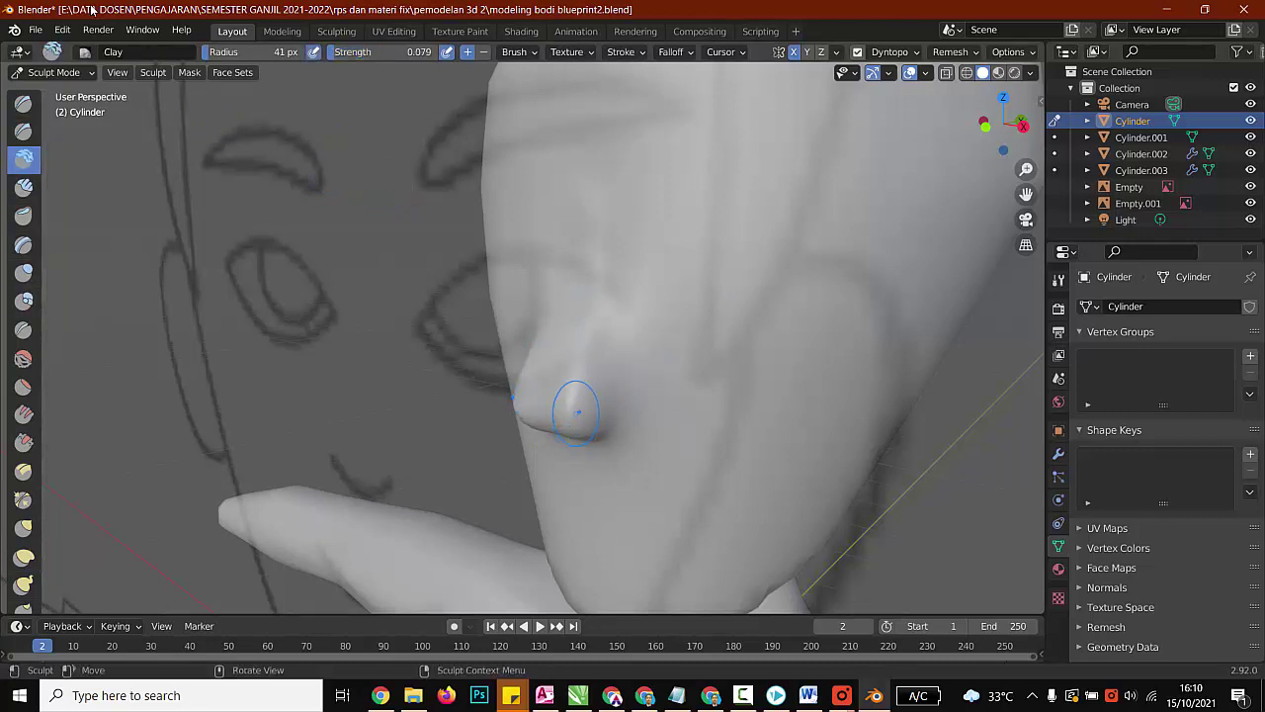
pyautogui.moveTo(576, 413)
pyautogui.mouseDown()
pyautogui.moveTo(586, 392)
pyautogui.moveTo(553, 415)
pyautogui.moveTo(583, 371)
pyautogui.moveTo(568, 377)
pyautogui.mouseUp()
pyautogui.moveTo(567, 377); pyautogui.dragTo(767, 380, button='middle')
pyautogui.moveTo(494, 326); pyautogui.dragTo(396, 460, button='middle')
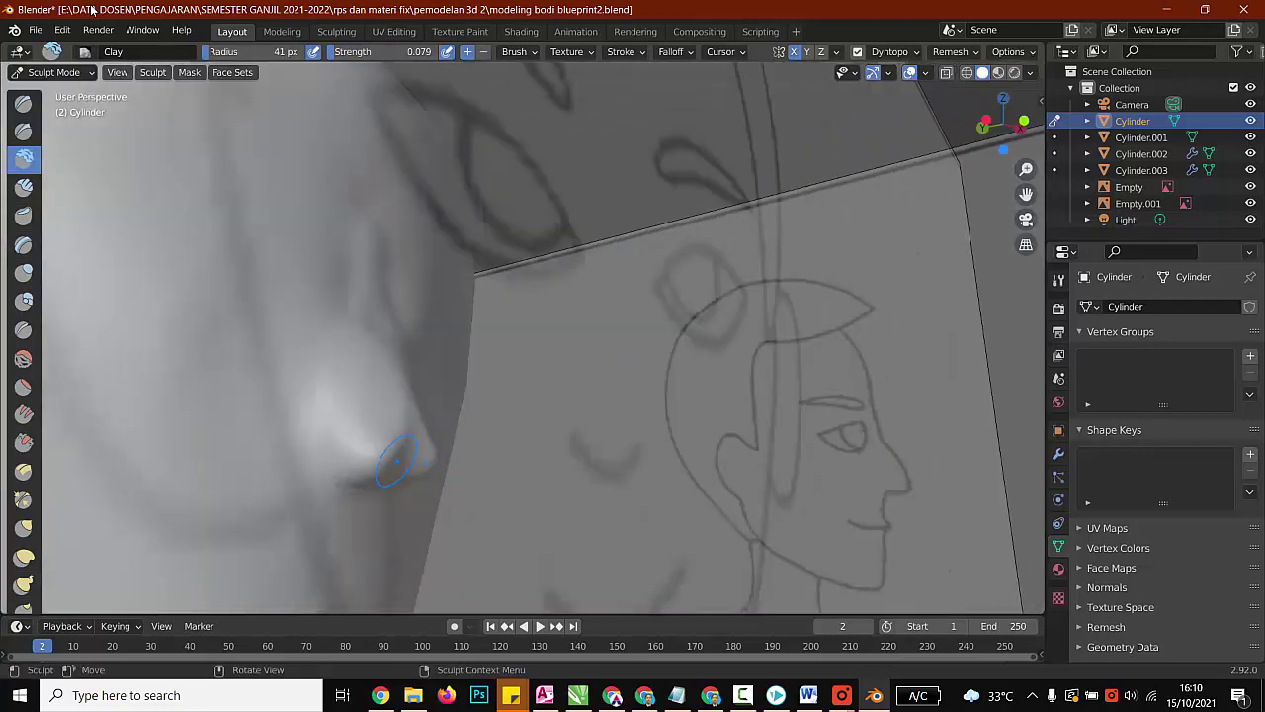
pyautogui.moveTo(391, 445)
pyautogui.keyDown('shift'); pyautogui.mouseDown()
pyautogui.moveTo(400, 457)
pyautogui.moveTo(403, 441)
pyautogui.mouseUp(); pyautogui.keyUp('shift')
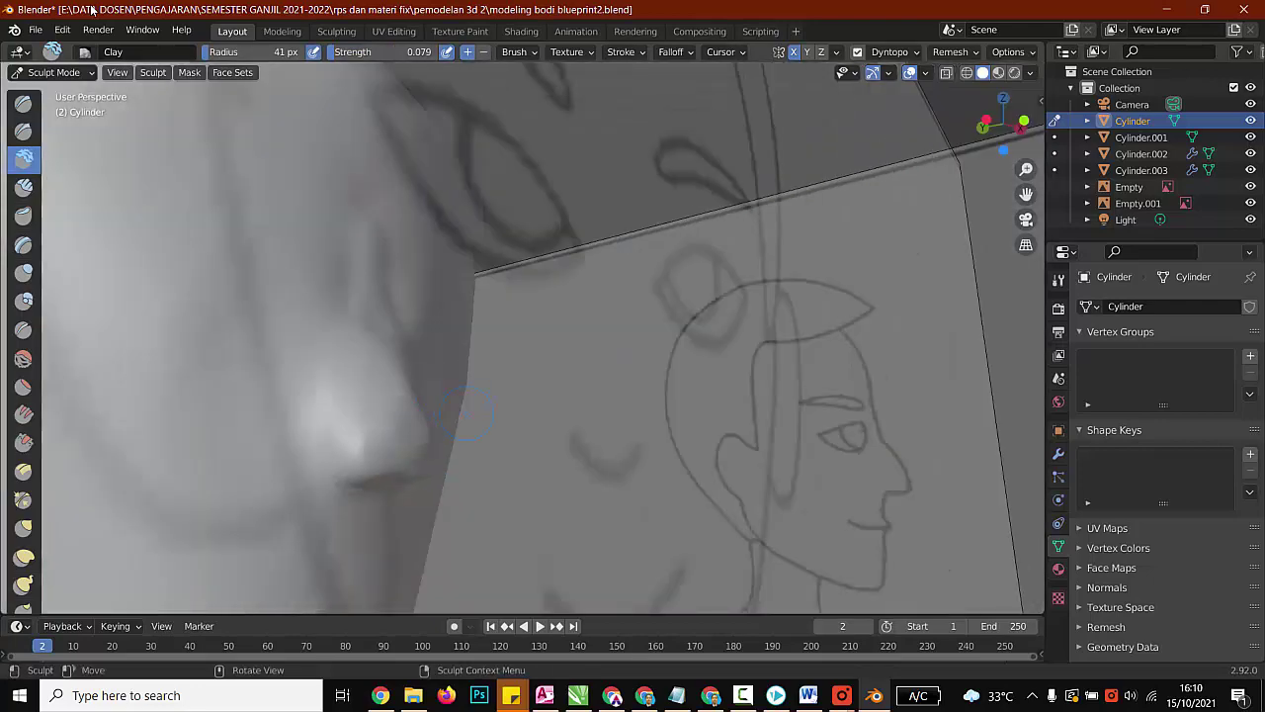
# Step: Smooth the sides of the nose and refine the nostril with a Clay stroke
pyautogui.moveTo(464, 412); pyautogui.dragTo(212, 420, button='middle')
pyautogui.keyDown('shift'); pyautogui.moveTo(567, 455); pyautogui.dragTo(575, 449); pyautogui.keyUp('shift')
pyautogui.moveTo(568, 440)
pyautogui.keyDown('ctrl'); pyautogui.mouseDown(button='middle')
pyautogui.moveTo(548, 485)
pyautogui.moveTo(465, 356)
pyautogui.moveTo(375, 274)
pyautogui.mouseUp(button='middle'); pyautogui.keyUp('ctrl')
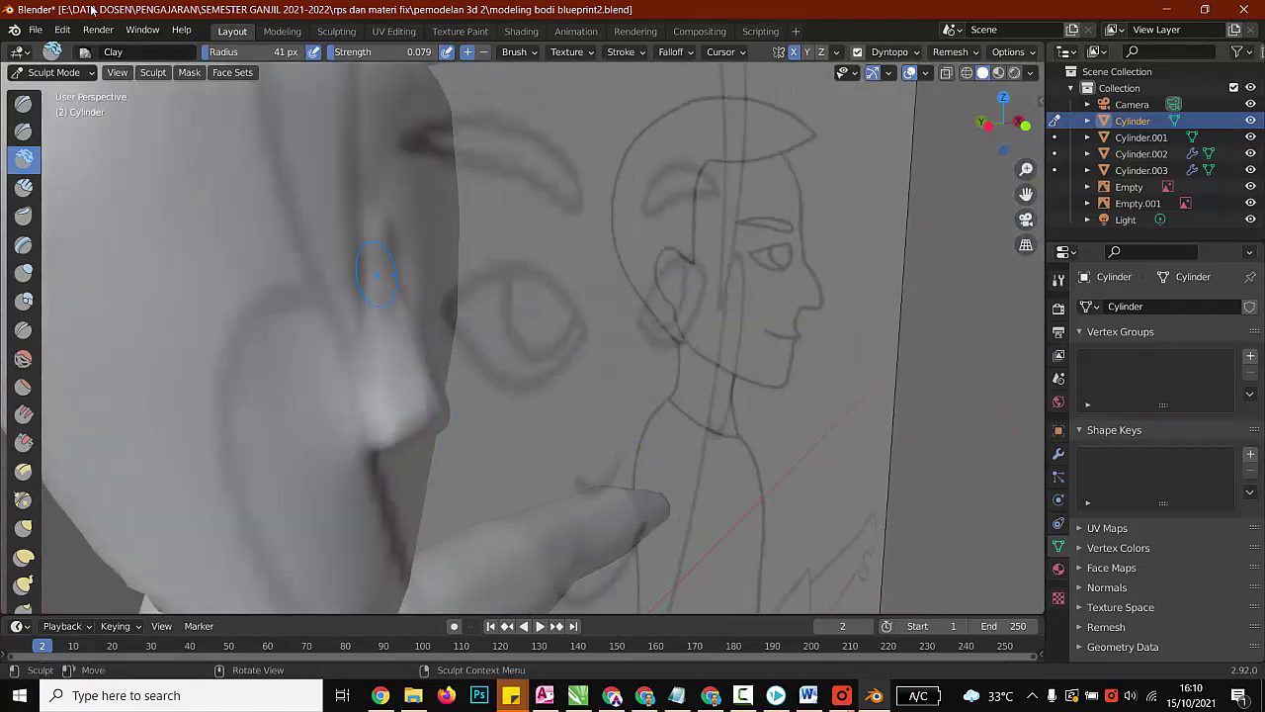
pyautogui.scroll(-3, 388, 286)
pyautogui.keyDown('shift'); pyautogui.moveTo(412, 418); pyautogui.dragTo(413, 419); pyautogui.keyUp('shift')
pyautogui.moveTo(483, 400); pyautogui.dragTo(543, 452, button='middle')
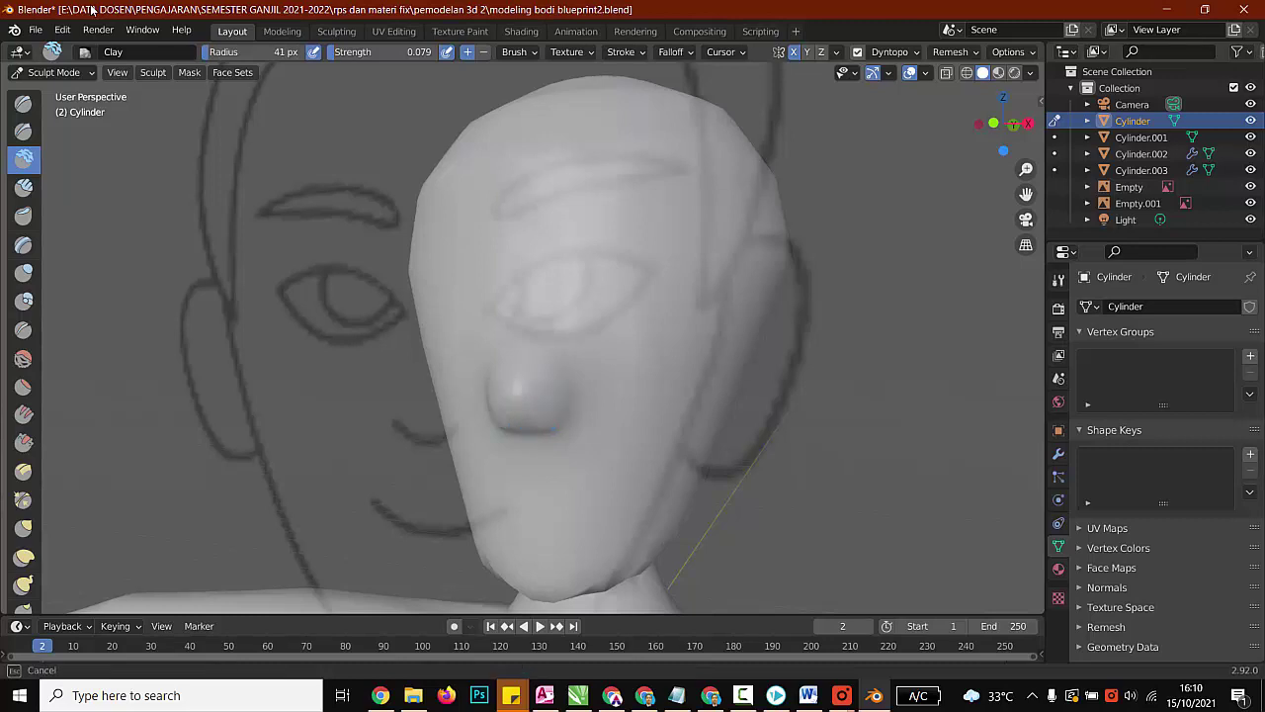
pyautogui.moveTo(553, 430); pyautogui.dragTo(552, 399)
# Step: Enlarge the brush radius to 74 px and smooth the chin and lower jaw from both sides
pyautogui.scroll(-2, 584, 451)
pyautogui.moveTo(584, 452); pyautogui.dragTo(475, 443, button='middle')
pyautogui.scroll(2, 632, 398)
pyautogui.scroll(-1, 631, 390)
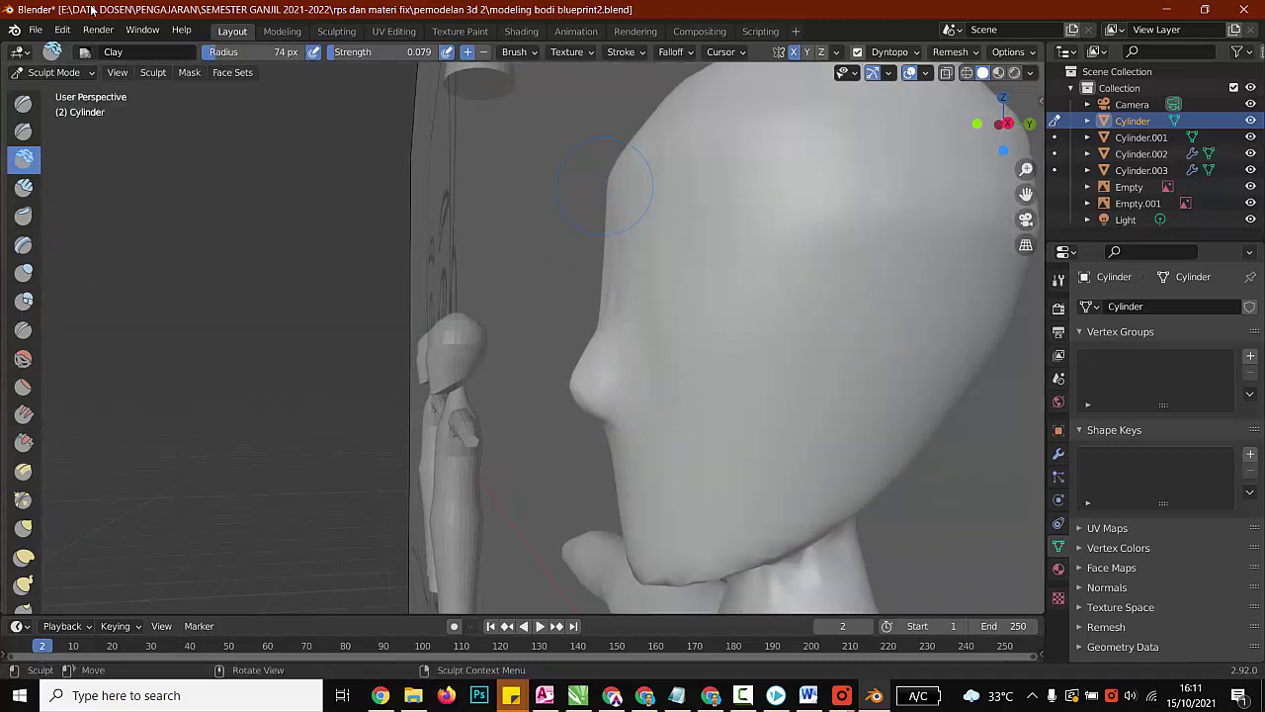
pyautogui.moveTo(553, 395)
pyautogui.mouseDown(button='middle')
pyautogui.moveTo(697, 401)
pyautogui.moveTo(736, 443)
pyautogui.mouseUp(button='middle')
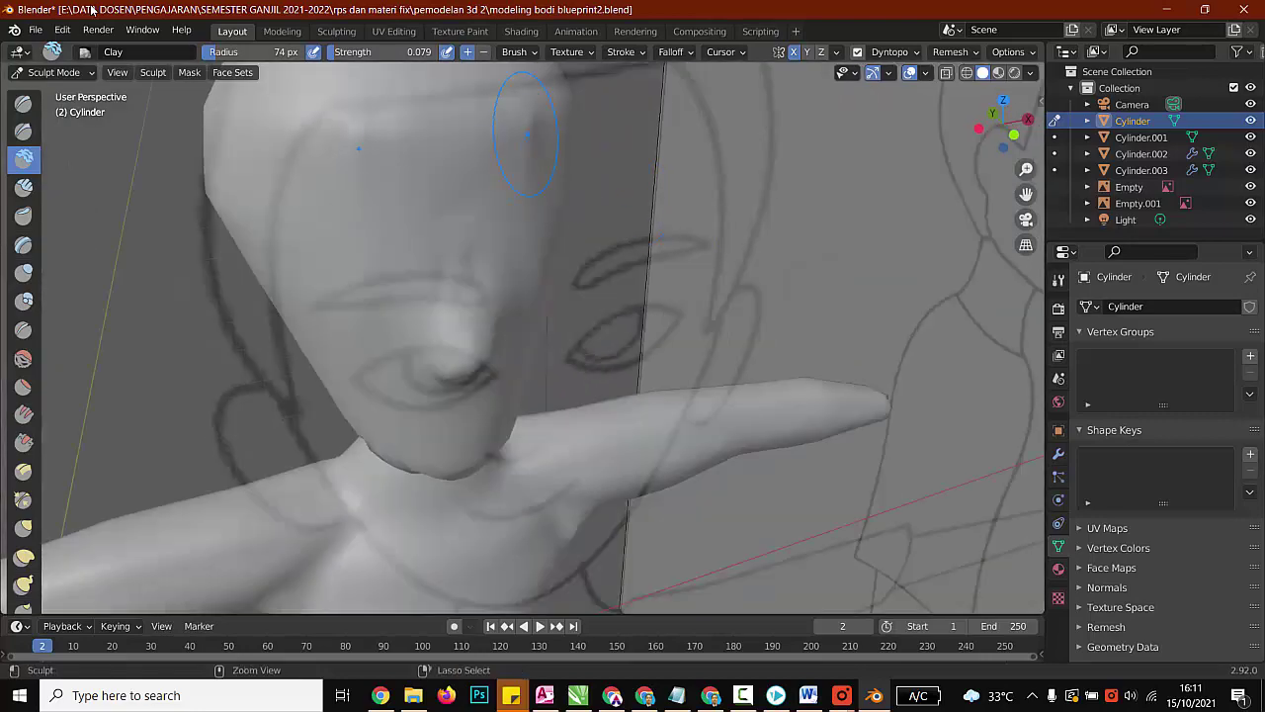
pyautogui.scroll(-4, 593, 300)
pyautogui.moveTo(841, 331)
pyautogui.mouseDown(button='middle')
pyautogui.moveTo(727, 277)
pyautogui.moveTo(681, 280)
pyautogui.moveTo(562, 340)
pyautogui.mouseUp(button='middle')
pyautogui.scroll(1, 562, 340)
pyautogui.scroll(2, 594, 425)
pyautogui.moveTo(620, 509)
pyautogui.keyDown('shift'); pyautogui.mouseDown()
pyautogui.moveTo(636, 528)
pyautogui.moveTo(732, 492)
pyautogui.moveTo(720, 494)
pyautogui.mouseUp(); pyautogui.keyUp('shift')
pyautogui.moveTo(719, 495); pyautogui.dragTo(529, 444, button='middle')
pyautogui.moveTo(308, 484)
pyautogui.keyDown('shift'); pyautogui.mouseDown()
pyautogui.moveTo(339, 516)
pyautogui.moveTo(346, 490)
pyautogui.moveTo(382, 487)
pyautogui.mouseUp(); pyautogui.keyUp('shift')
# Step: Smooth the jaw underside and the hard edges of the head, and save the file
pyautogui.scroll(-2, 396, 475)
pyautogui.moveTo(371, 400); pyautogui.dragTo(396, 452, button='middle')
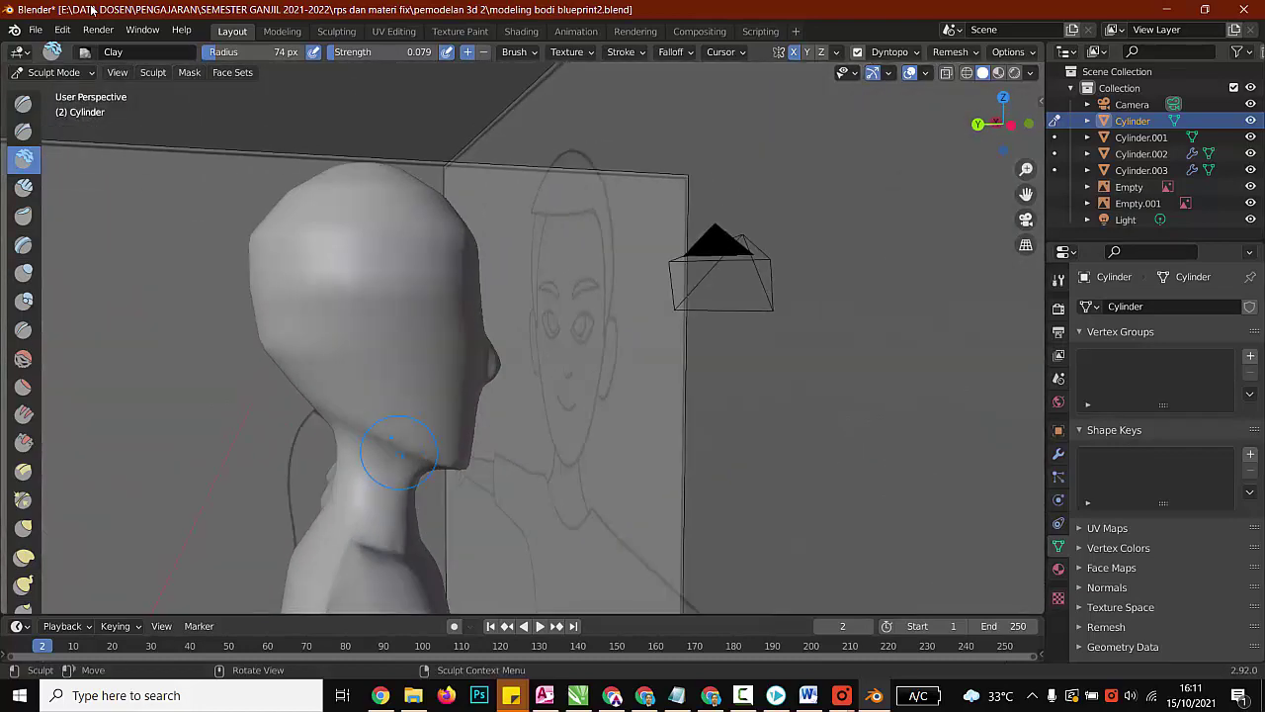
pyautogui.moveTo(395, 452)
pyautogui.keyDown('shift'); pyautogui.mouseDown()
pyautogui.moveTo(388, 437)
pyautogui.moveTo(441, 451)
pyautogui.mouseUp(); pyautogui.keyUp('shift')
pyautogui.moveTo(255, 333); pyautogui.dragTo(342, 333, button='middle')
pyautogui.moveTo(504, 262)
pyautogui.keyDown('shift'); pyautogui.mouseDown()
pyautogui.moveTo(561, 269)
pyautogui.moveTo(501, 289)
pyautogui.mouseUp(); pyautogui.keyUp('shift')
pyautogui.moveTo(526, 291)
pyautogui.mouseDown(button='middle')
pyautogui.moveTo(841, 292)
pyautogui.moveTo(579, 333)
pyautogui.mouseUp(button='middle')
pyautogui.hotkey('ctrl', 's')
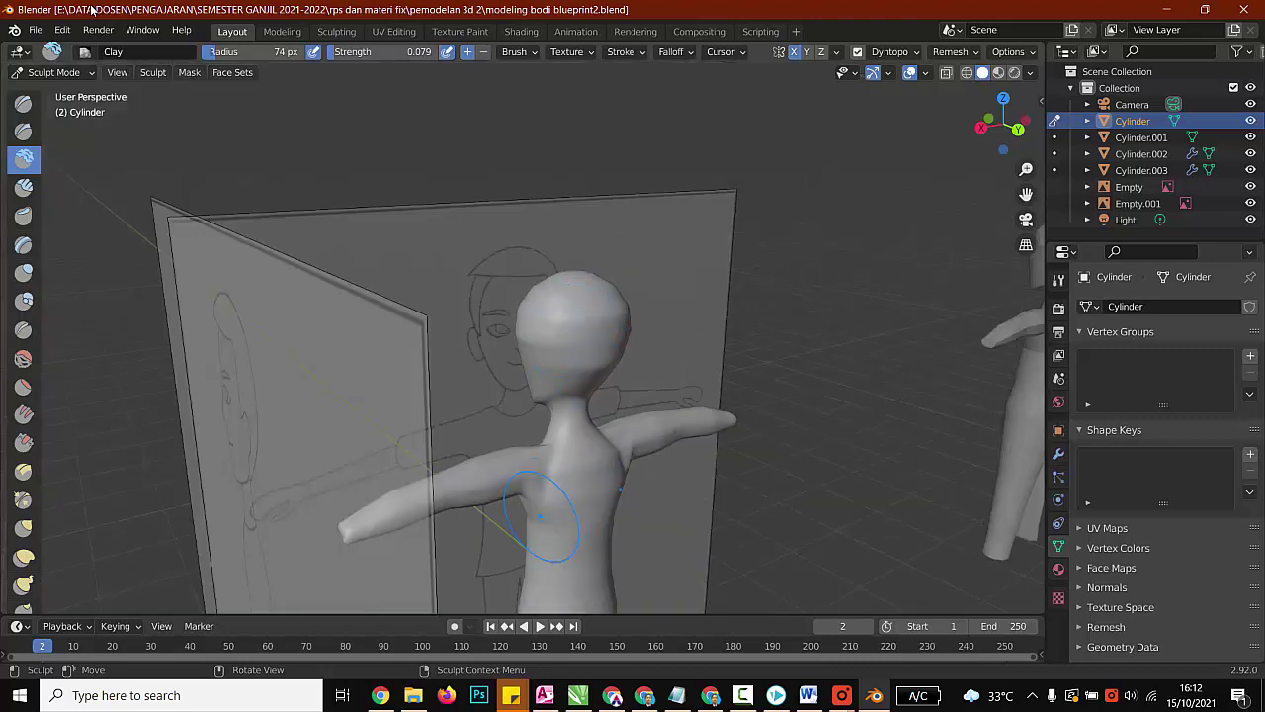
# Step: Rework the jawline and chin around the neck junction with the Clay brush at 74 px radius
pyautogui.moveTo(661, 517); pyautogui.dragTo(439, 438, button='middle')
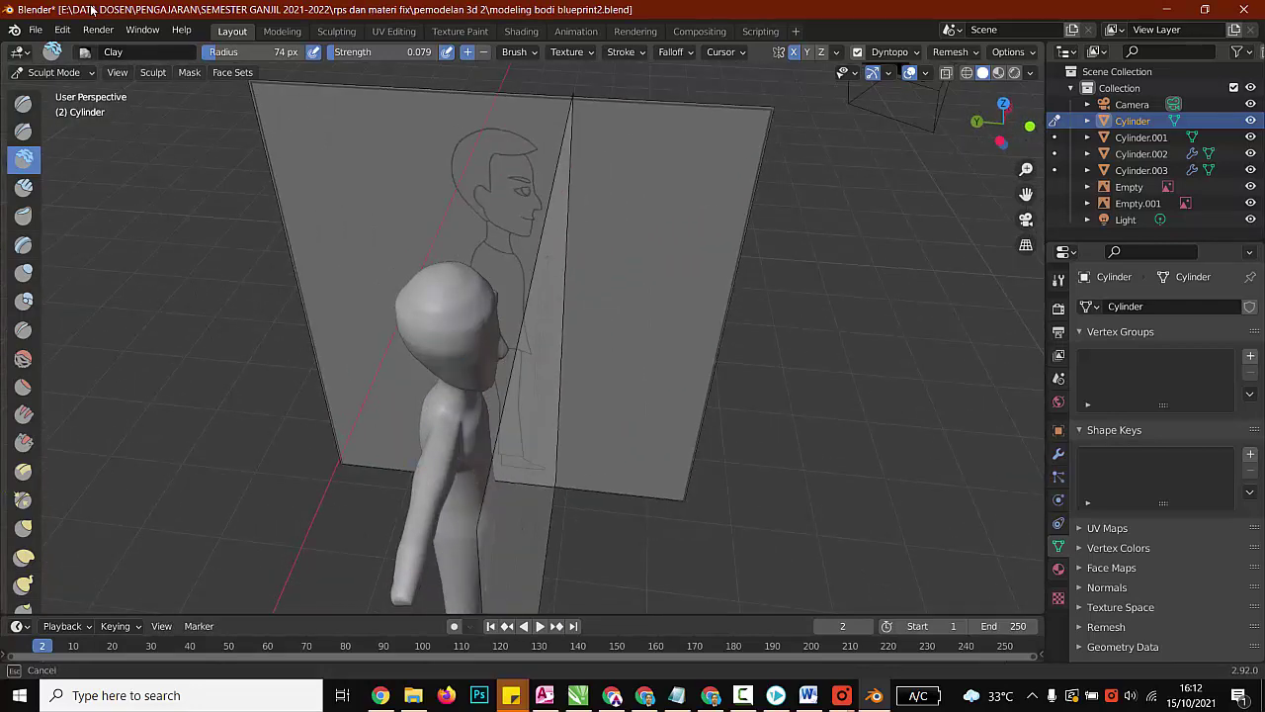
pyautogui.scroll(2, 410, 286)
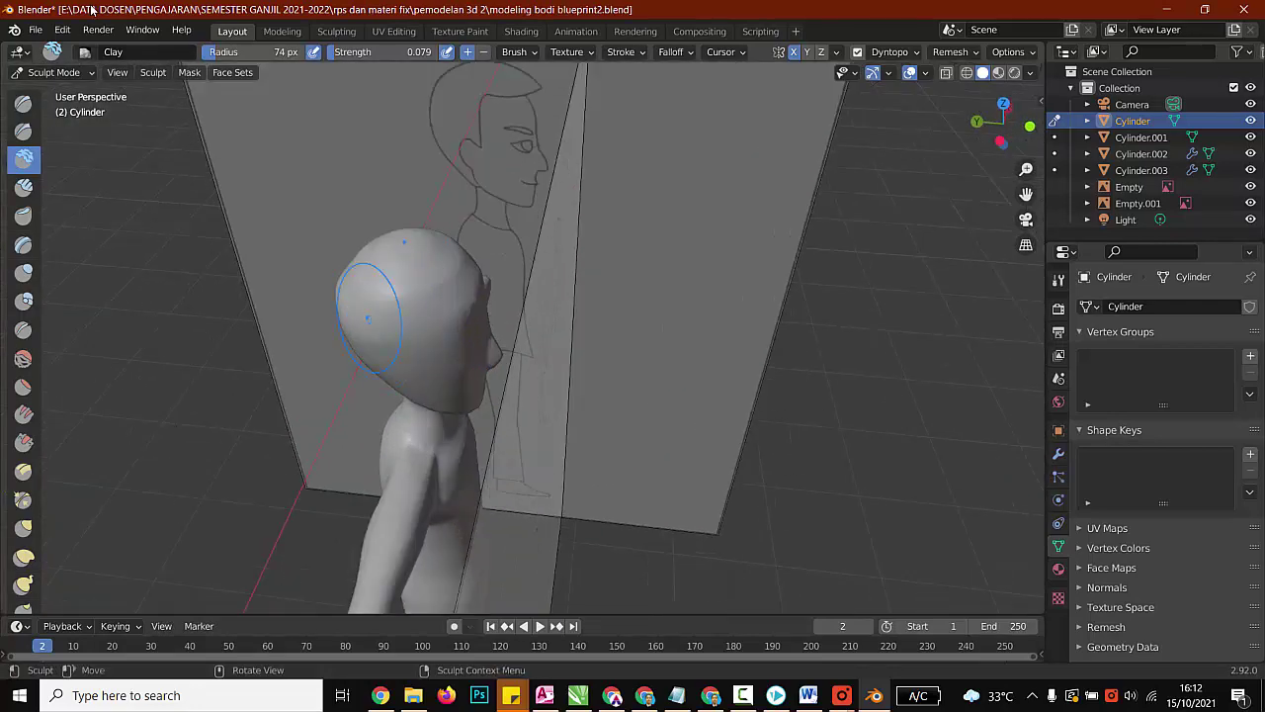
pyautogui.moveTo(386, 319); pyautogui.dragTo(457, 300, button='middle')
pyautogui.moveTo(692, 391); pyautogui.dragTo(583, 405, button='middle')
pyautogui.scroll(4, 585, 407)
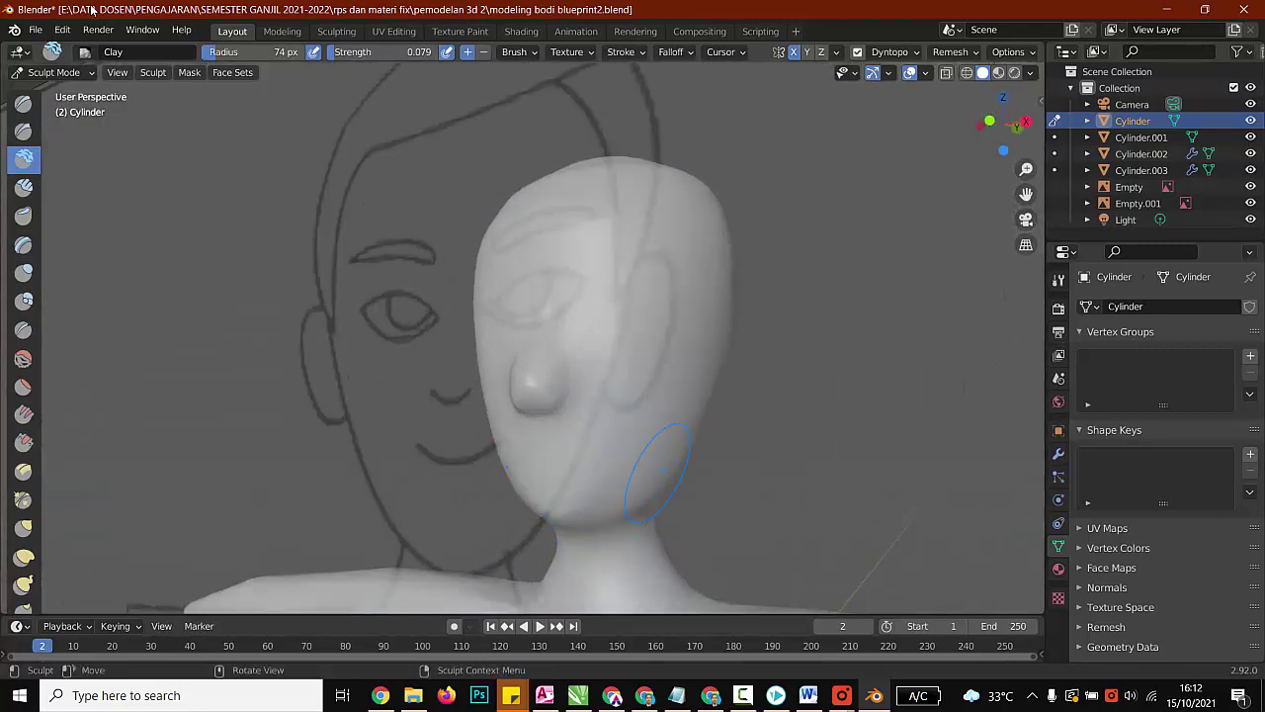
pyautogui.moveTo(664, 479)
pyautogui.keyDown('shift'); pyautogui.mouseDown()
pyautogui.moveTo(599, 524)
pyautogui.moveTo(661, 479)
pyautogui.moveTo(689, 429)
pyautogui.mouseUp(); pyautogui.keyUp('shift')
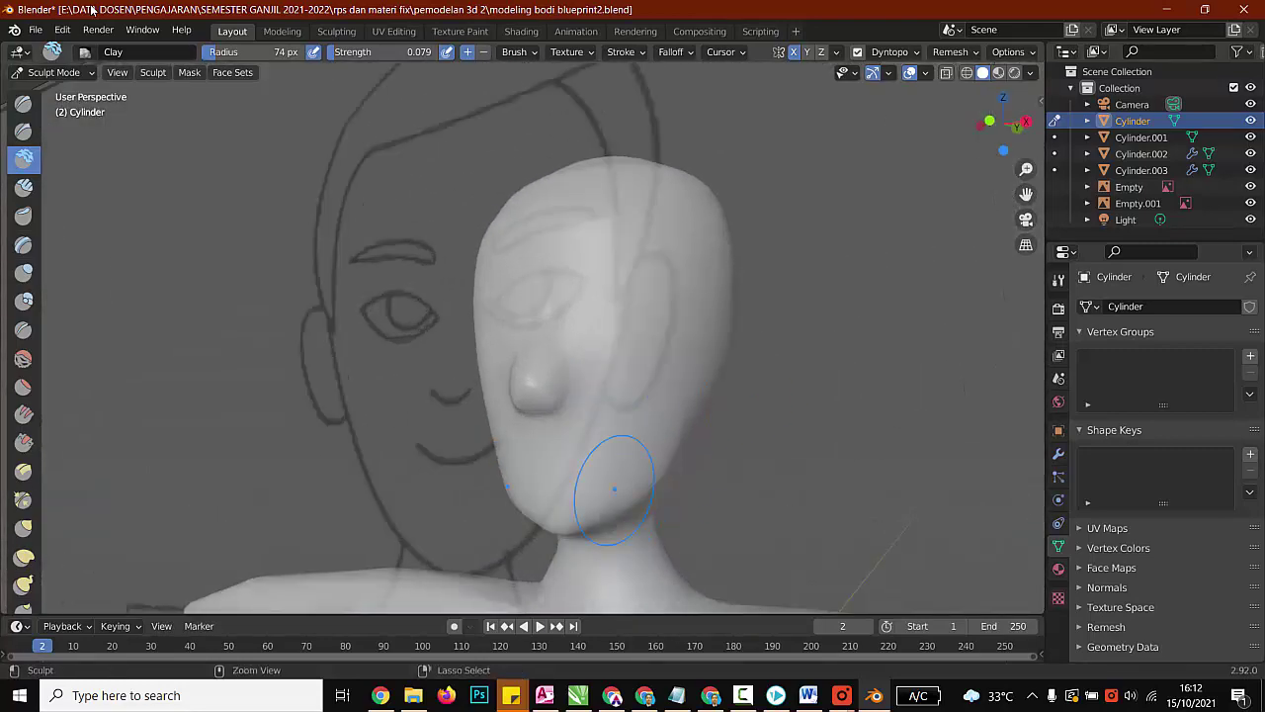
pyautogui.hotkey('ctrl', 'z')
pyautogui.moveTo(568, 528); pyautogui.dragTo(643, 508)
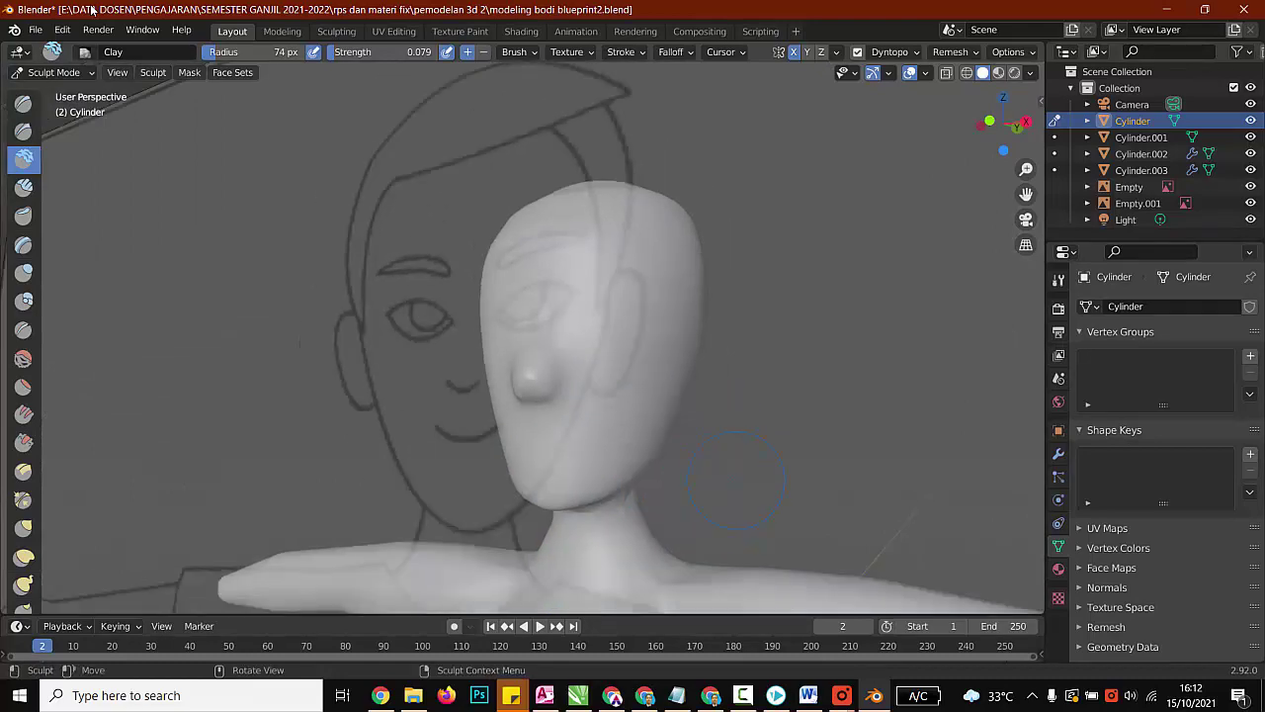